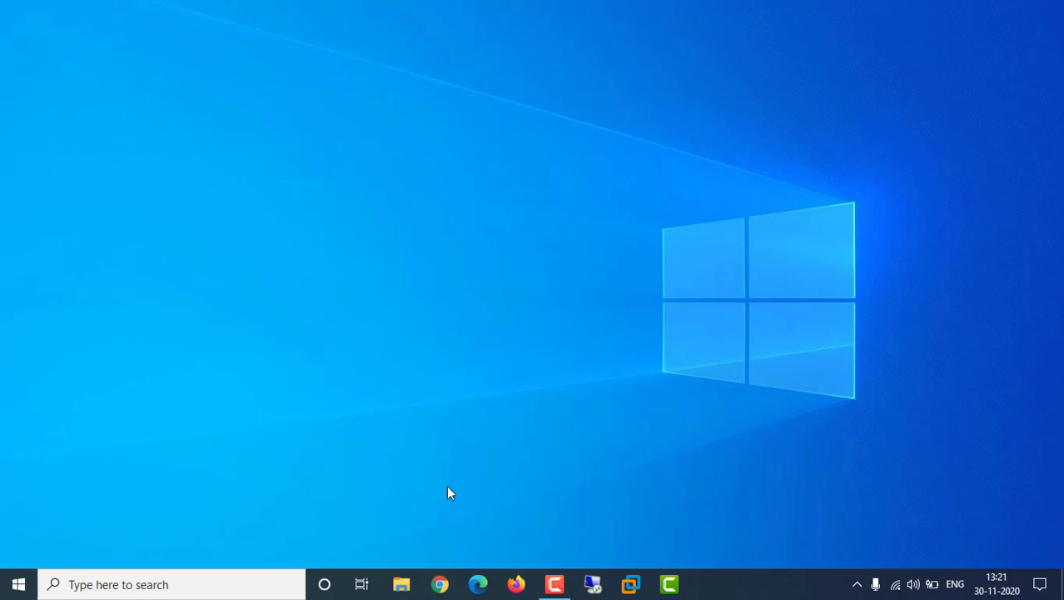
Load the AWS Management Console for the Ohio region in Chrome from its bookmark
click(440, 584)
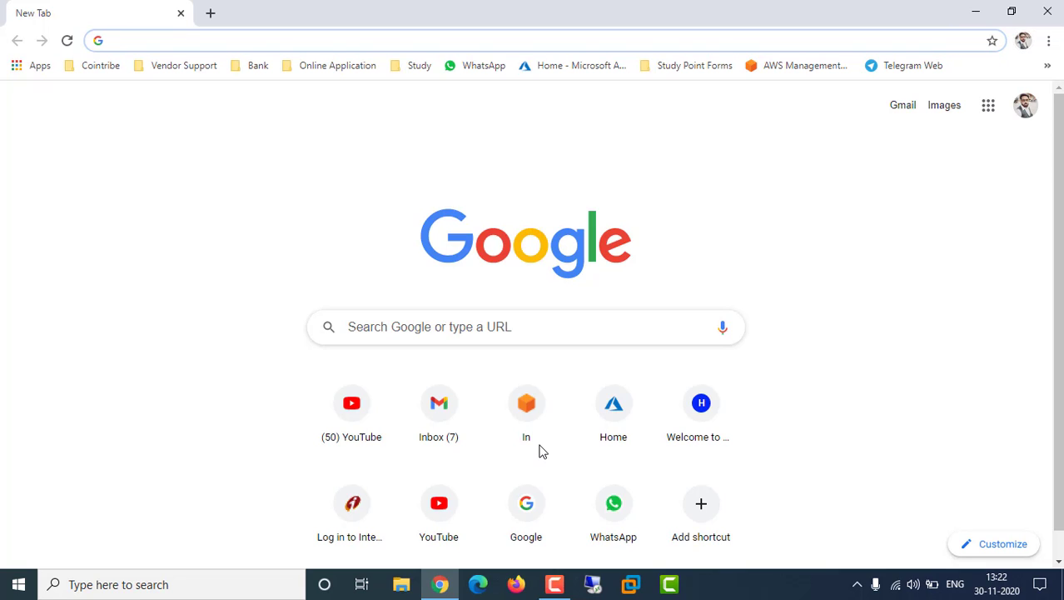
click(787, 67)
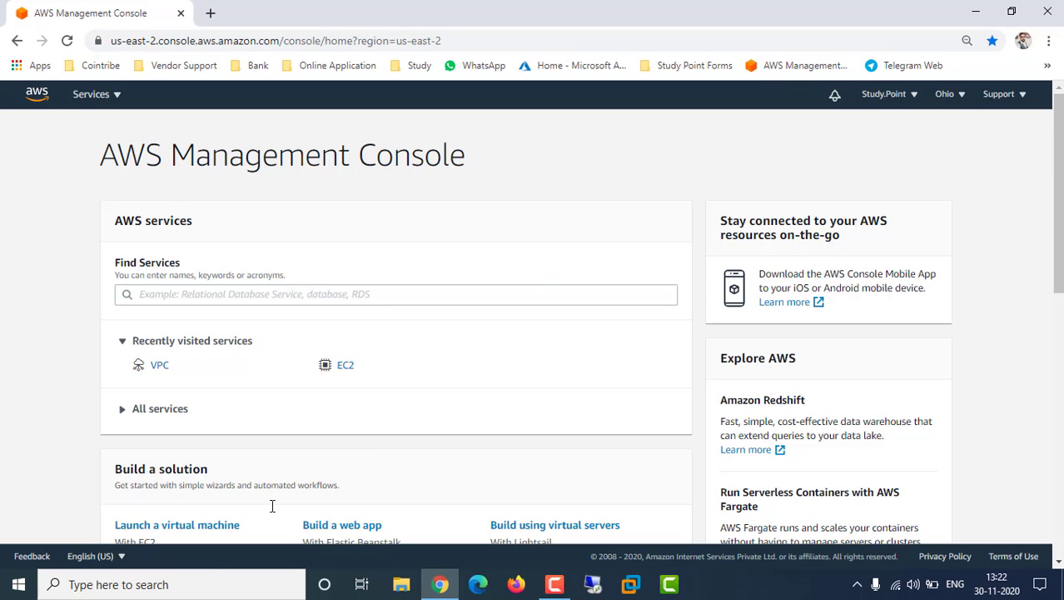
click(205, 578)
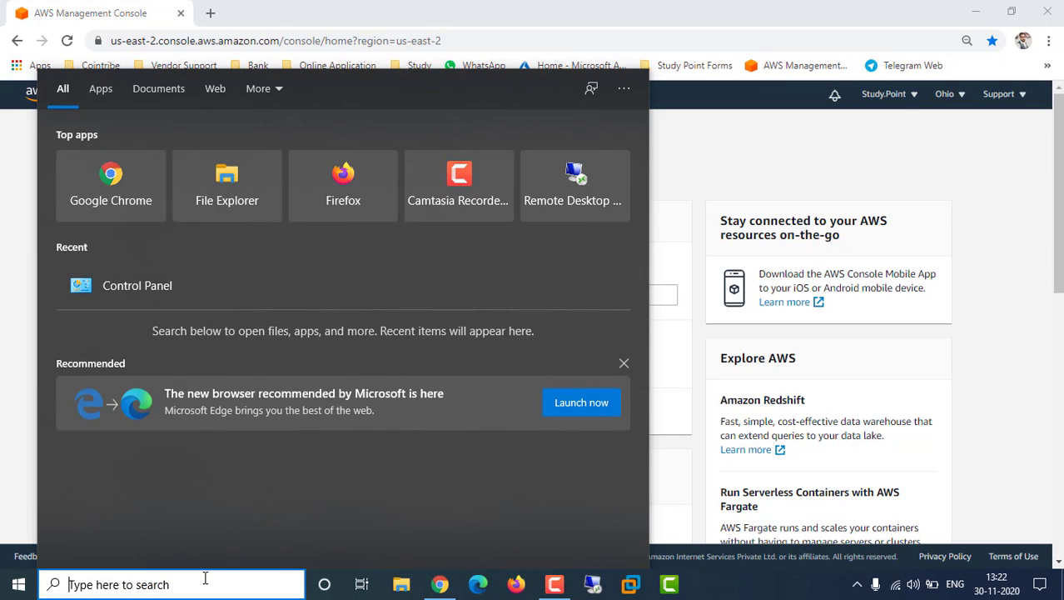
Open Notepad and start a plan headed 'Region - Ohio' with item '1. VPC'
text(not)
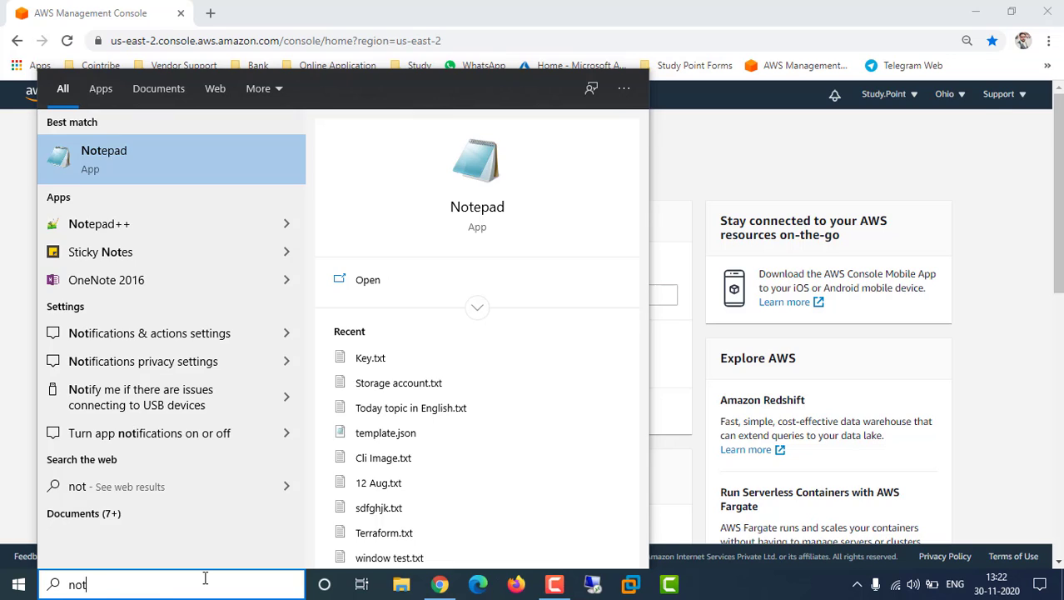
key(Return)
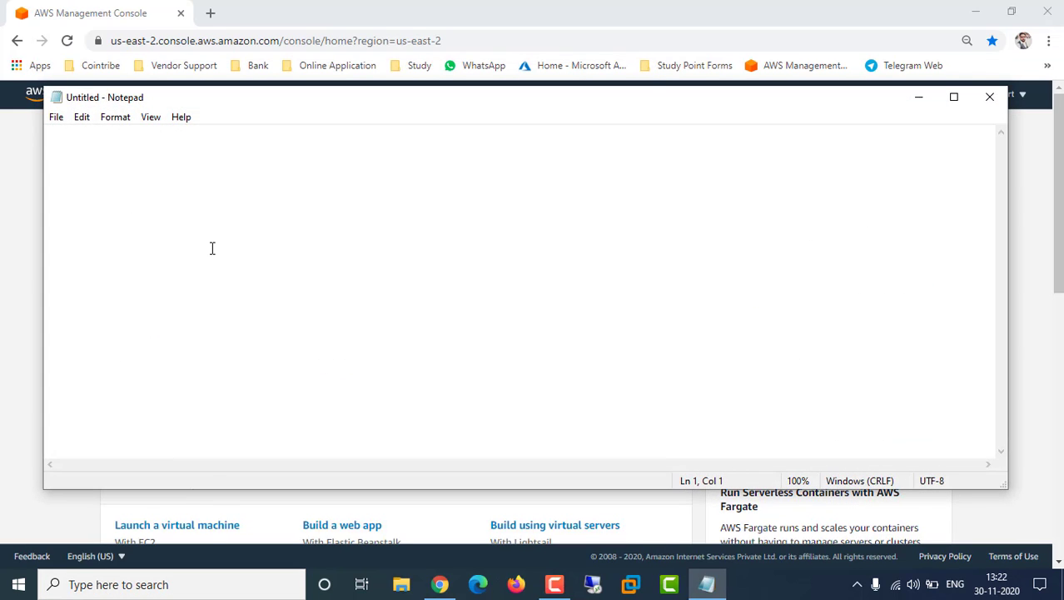
drag(636, 107, 640, 159)
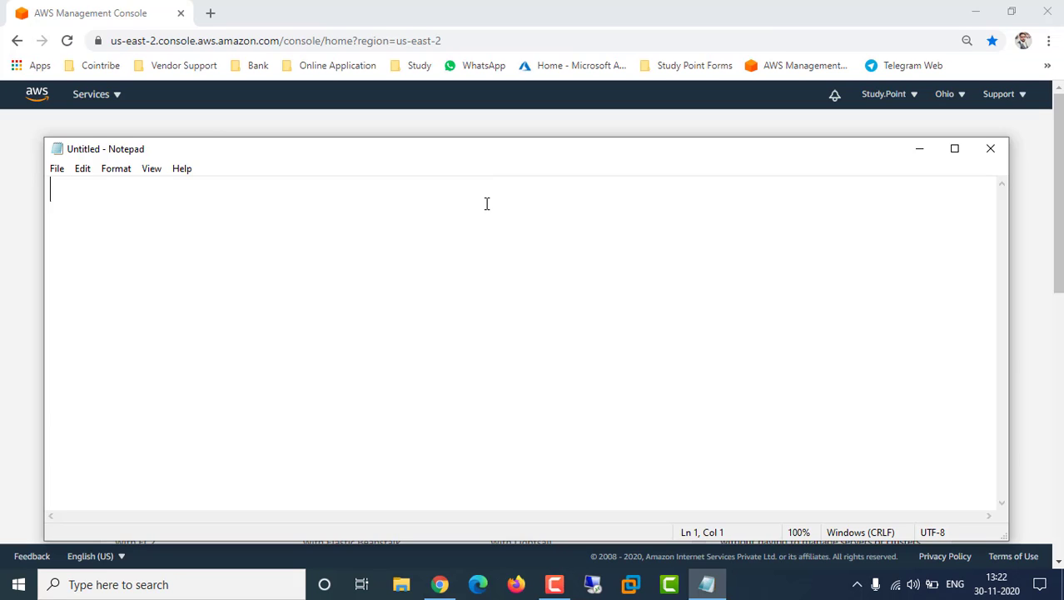
text(Region -)
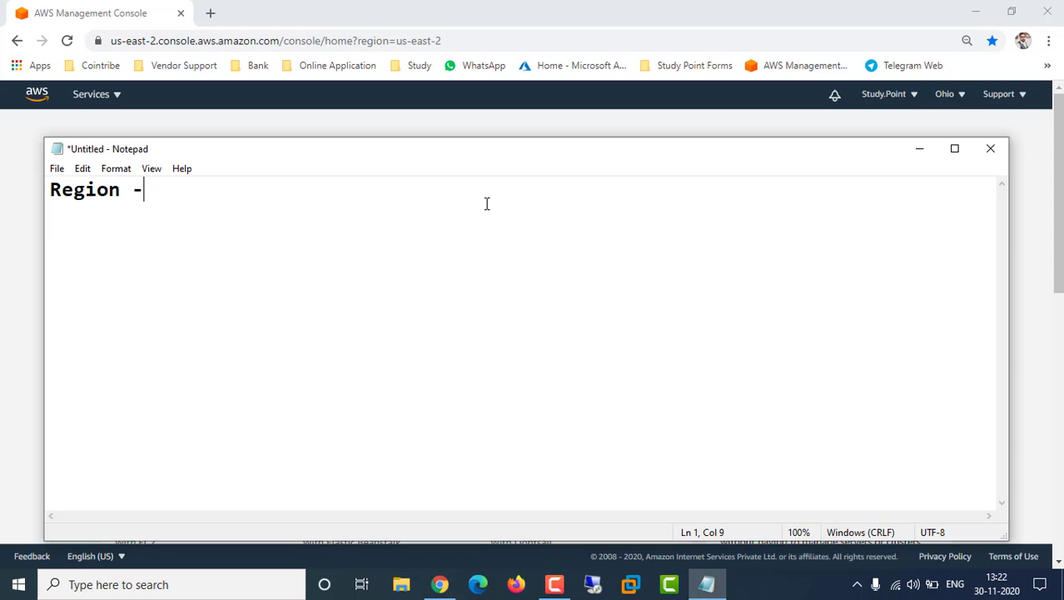
text( Ohio)
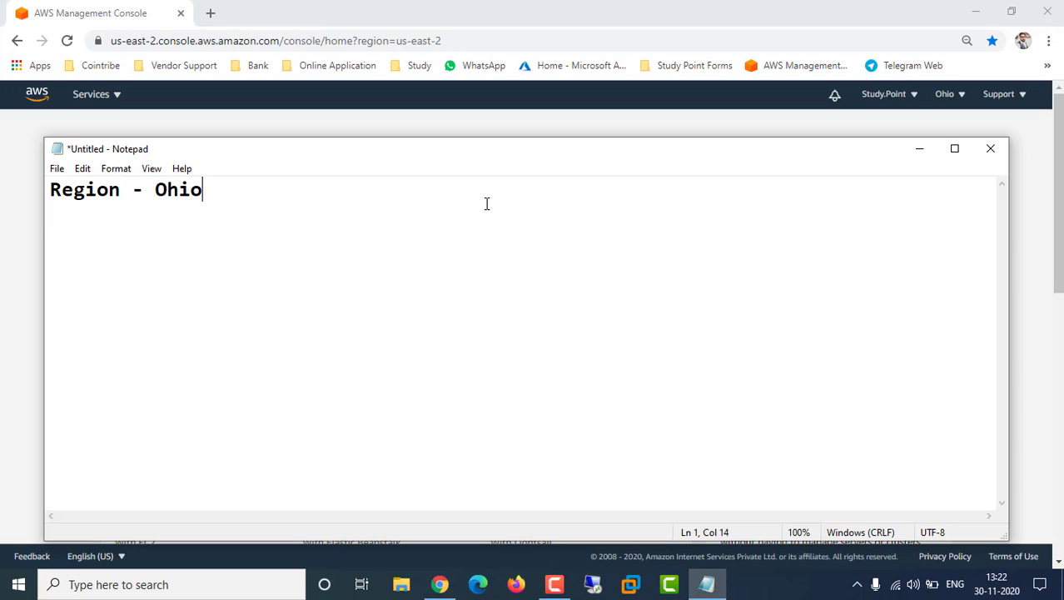
key(Return)
key(Return)
text(1. VPC)
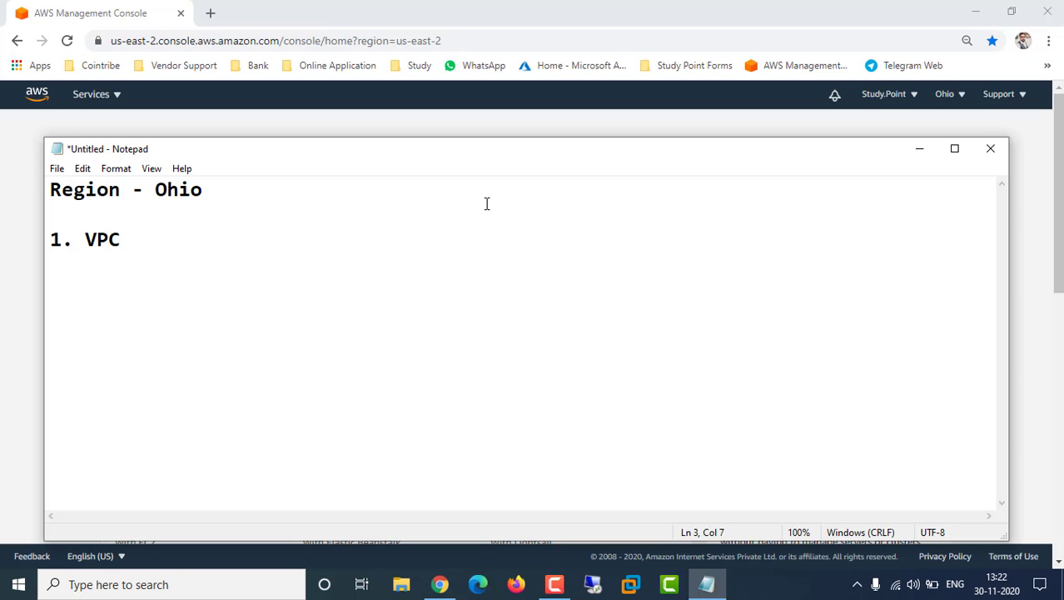
key(Return)
Add plan items '2. Subnet' and '3. Internet Gateway'
text(Subnet)
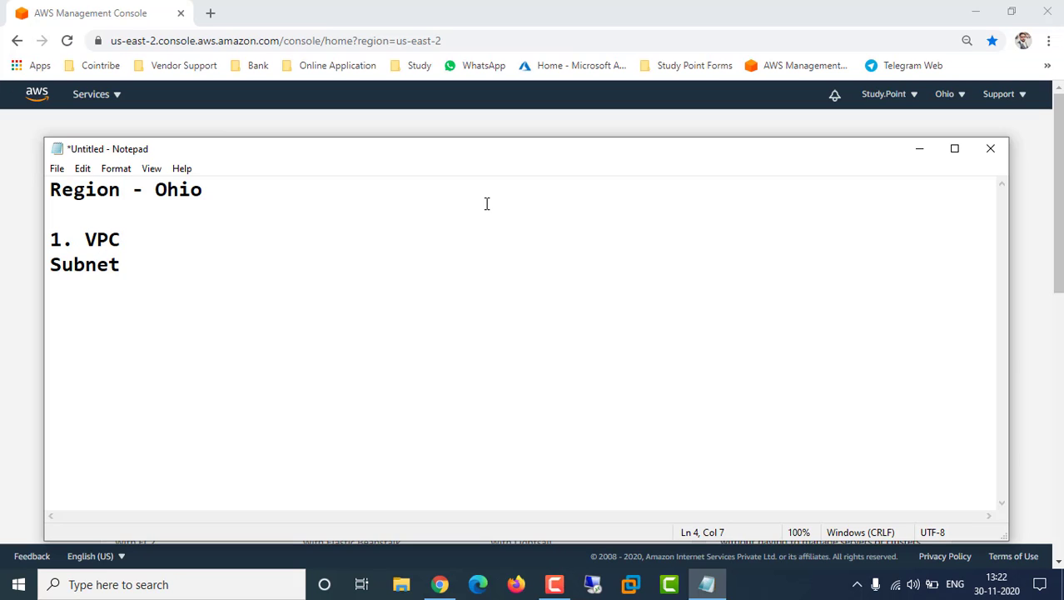
key(Left)
key(Left)
key(Left)
key(Left)
key(Left)
key(Left)
text(2.)
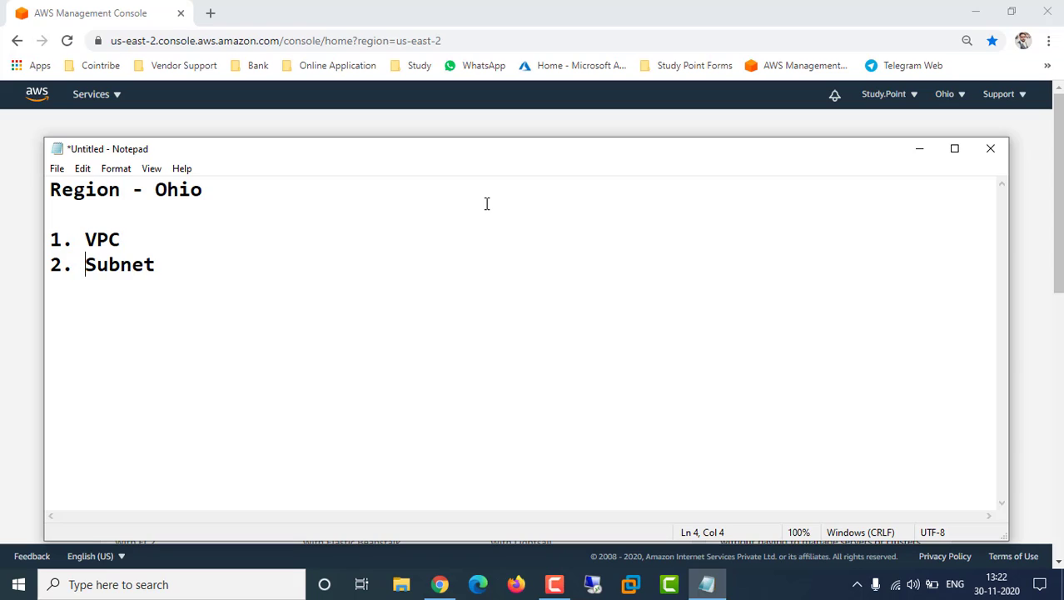
key(Right)
key(End)
key(Return)
text(3. INter)
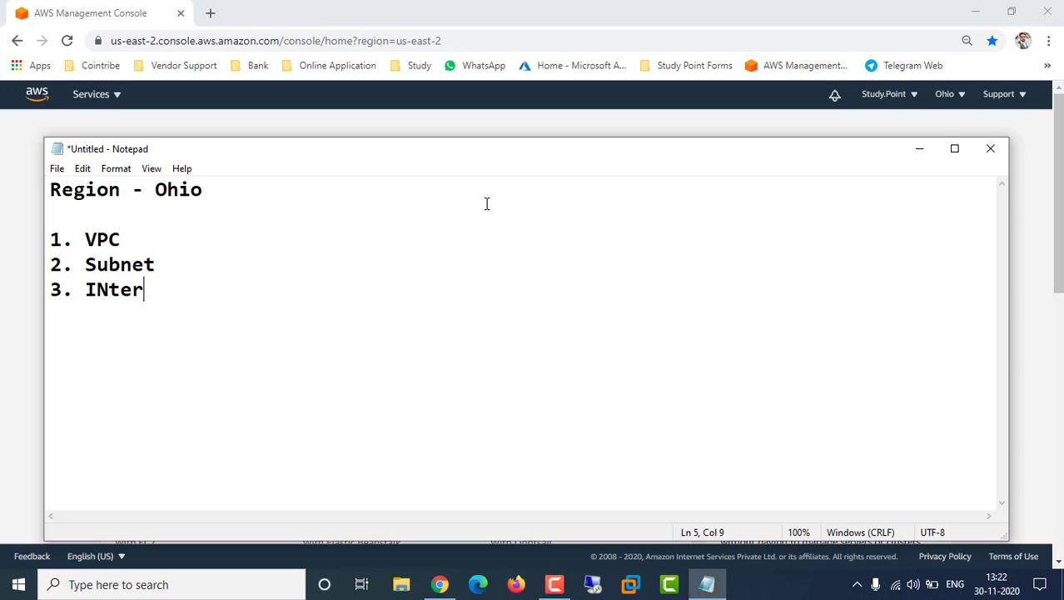
key(BackSpace)
key(BackSpace)
key(BackSpace)
key(BackSpace)
text(nternet Gateway)
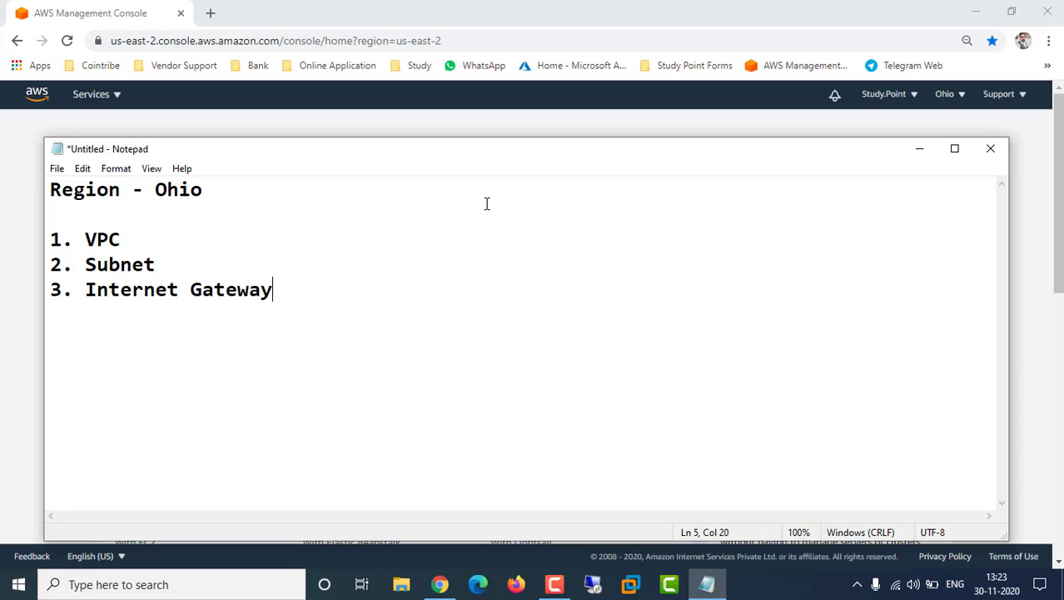
Add plan items '4. Route table' and '5. EC2 instance launch in VPC'
key(Return)
text(4. Route table)
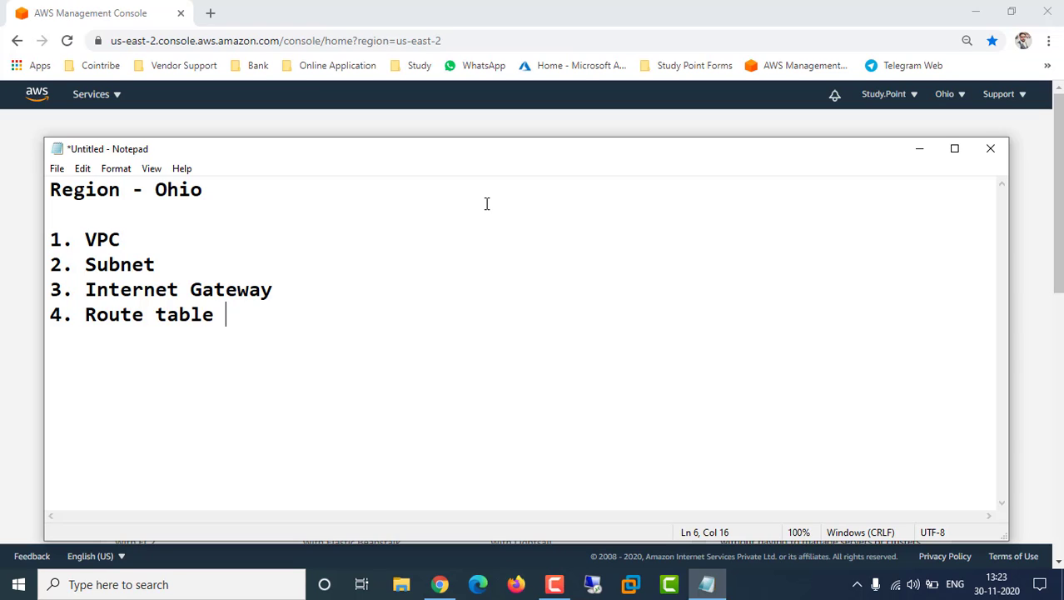
key(Return)
text(5. Ec2)
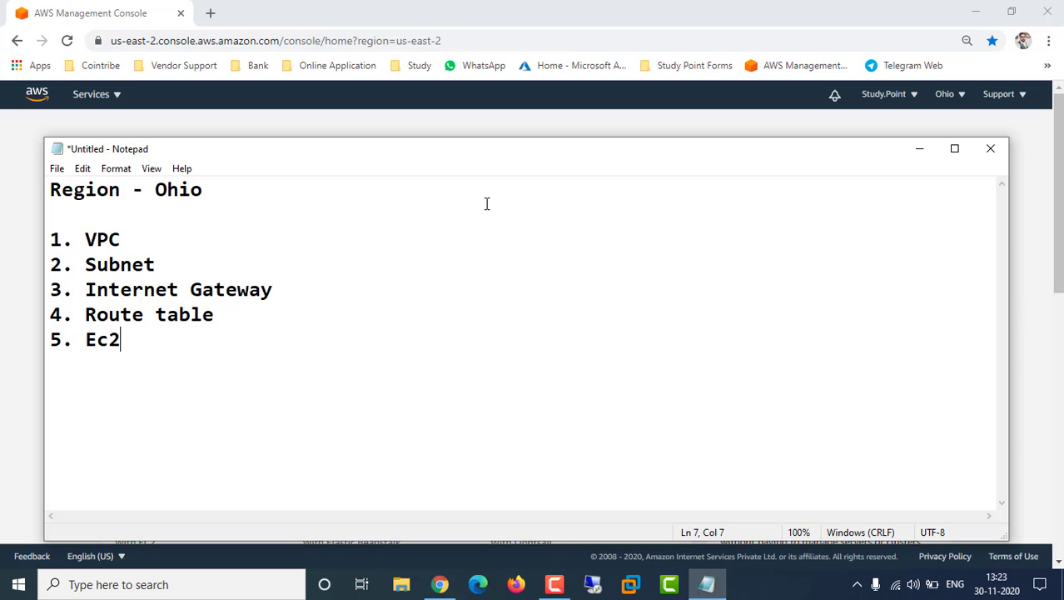
text( intance)
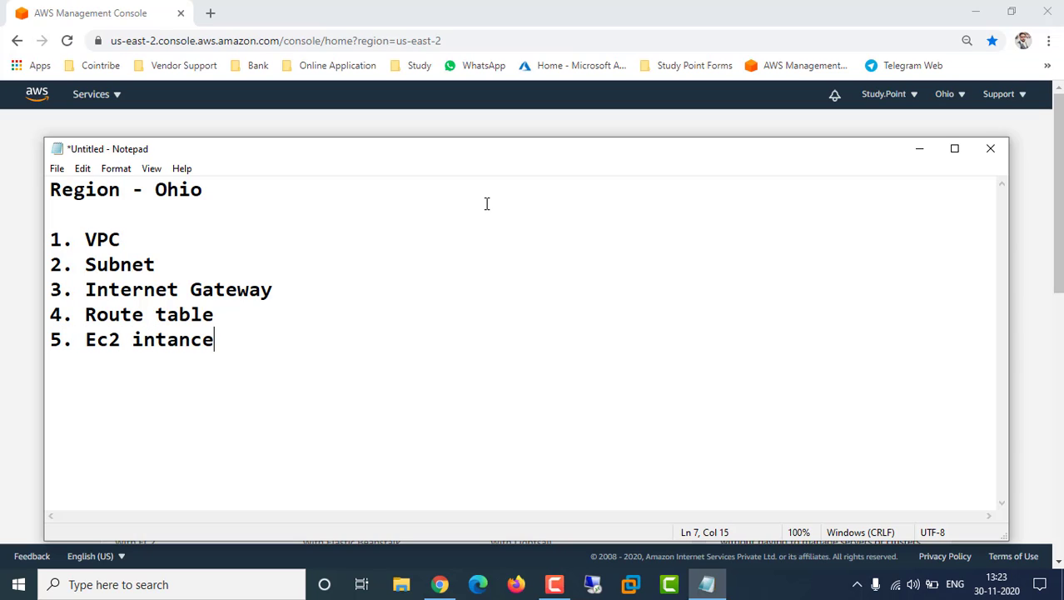
text( lunche in)
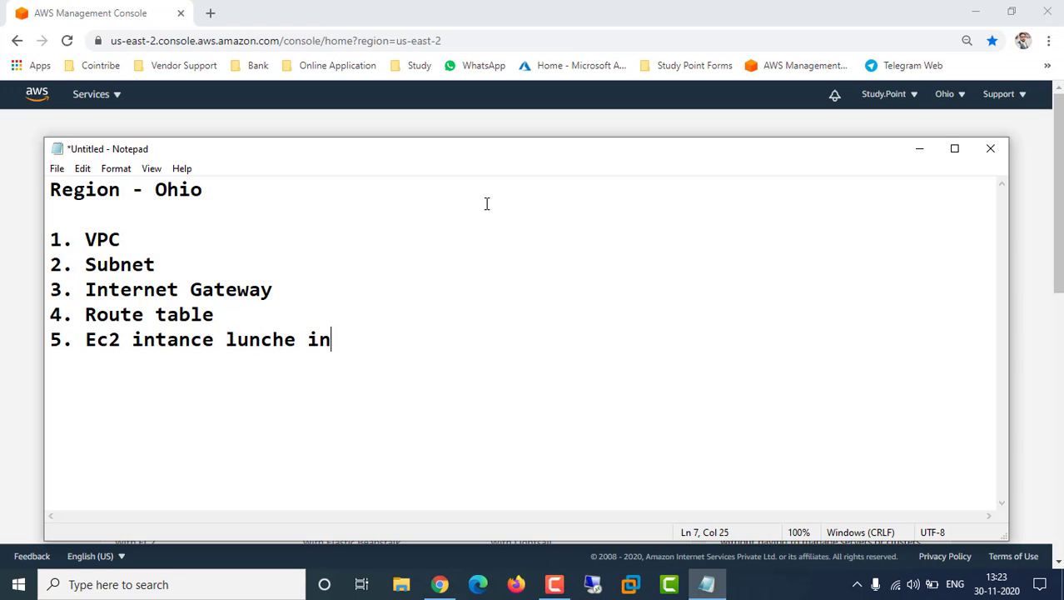
text( VPC)
key(Return)
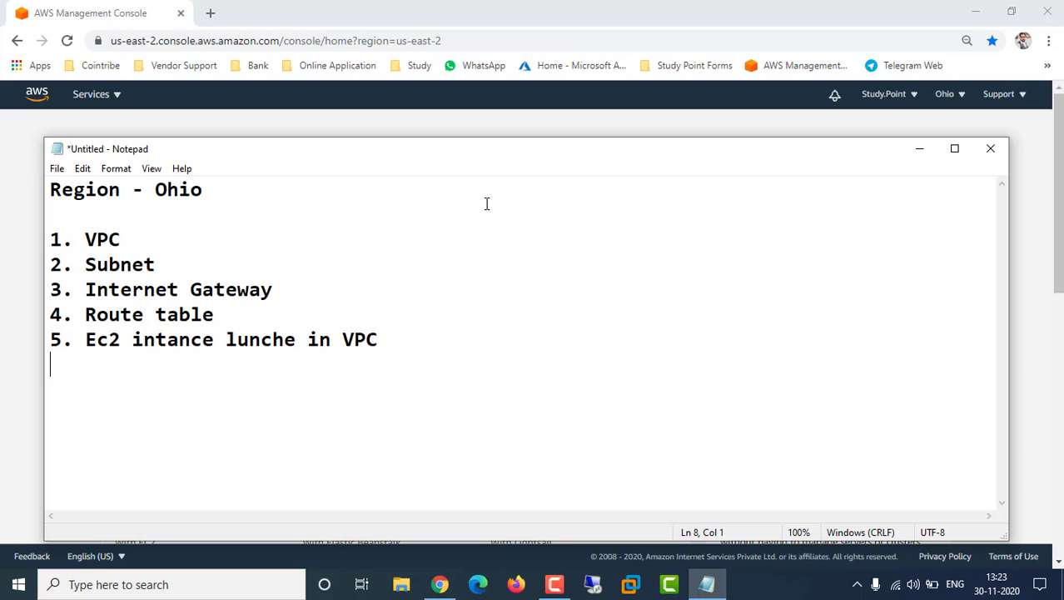
click(397, 347)
Open the VPC service in Chrome and check that Your VPCs is empty in Ohio
click(14, 223)
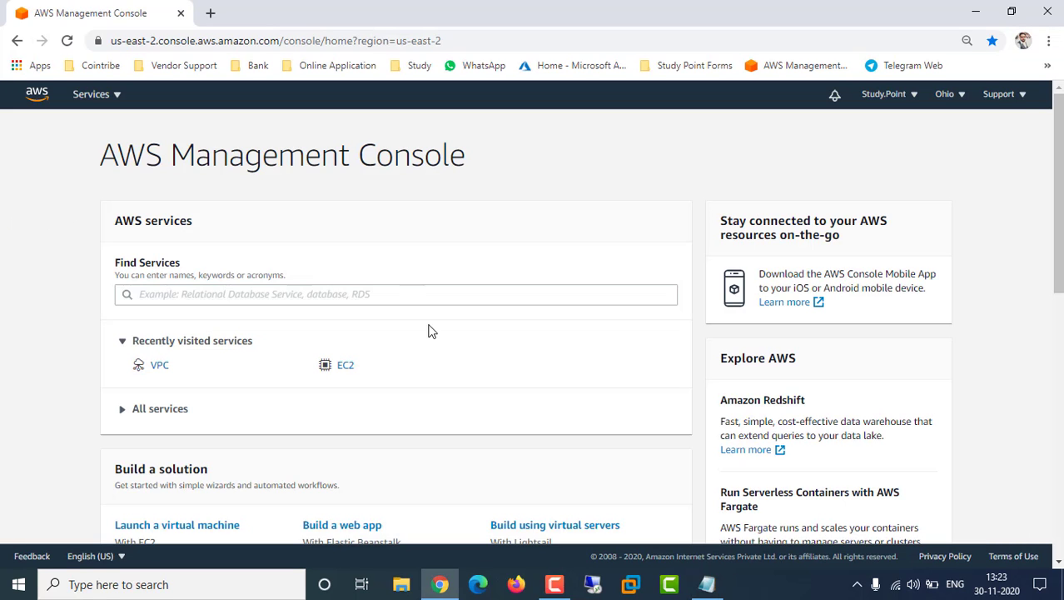
click(157, 367)
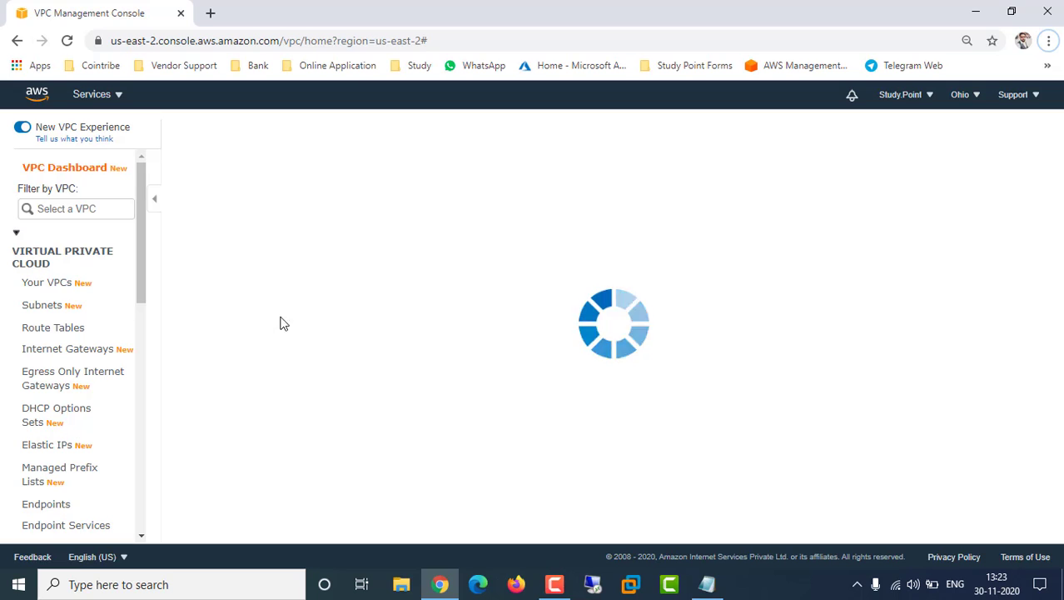
click(66, 287)
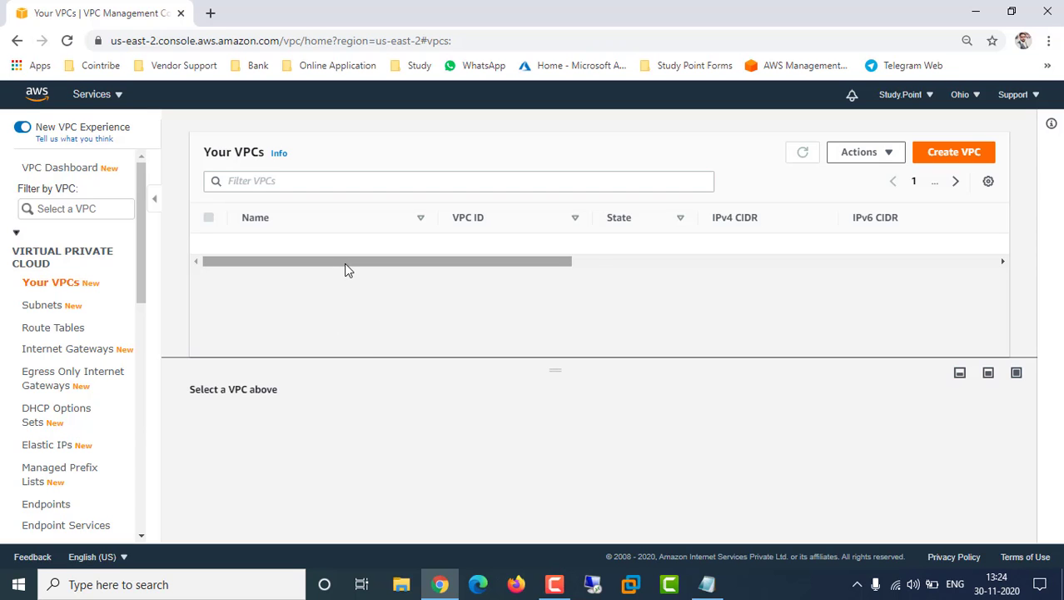
right_click(375, 260)
drag(344, 263, 407, 262)
click(466, 271)
right_click(411, 261)
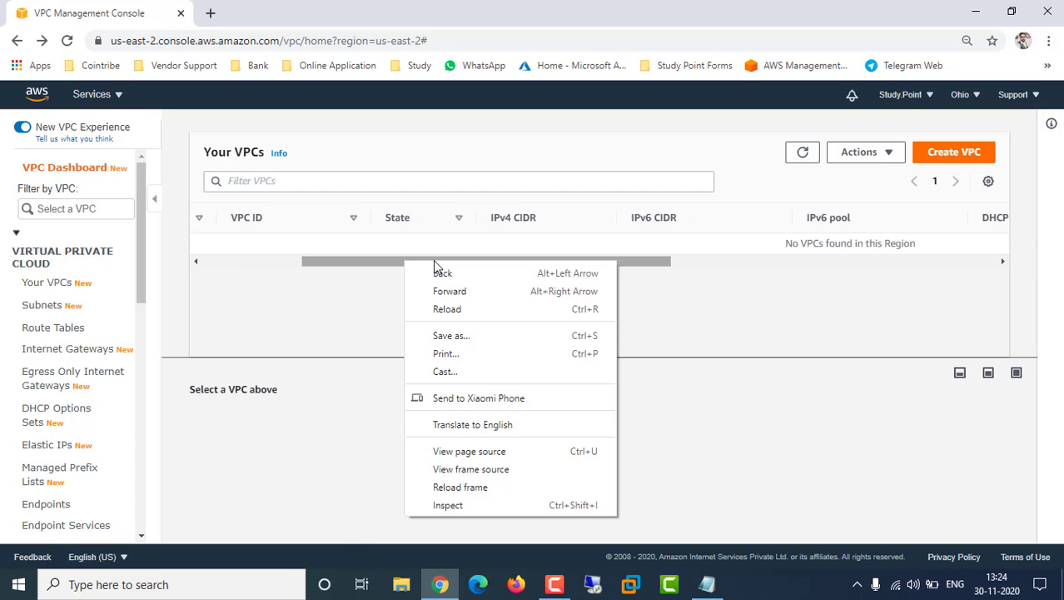
click(331, 261)
drag(331, 261, 233, 266)
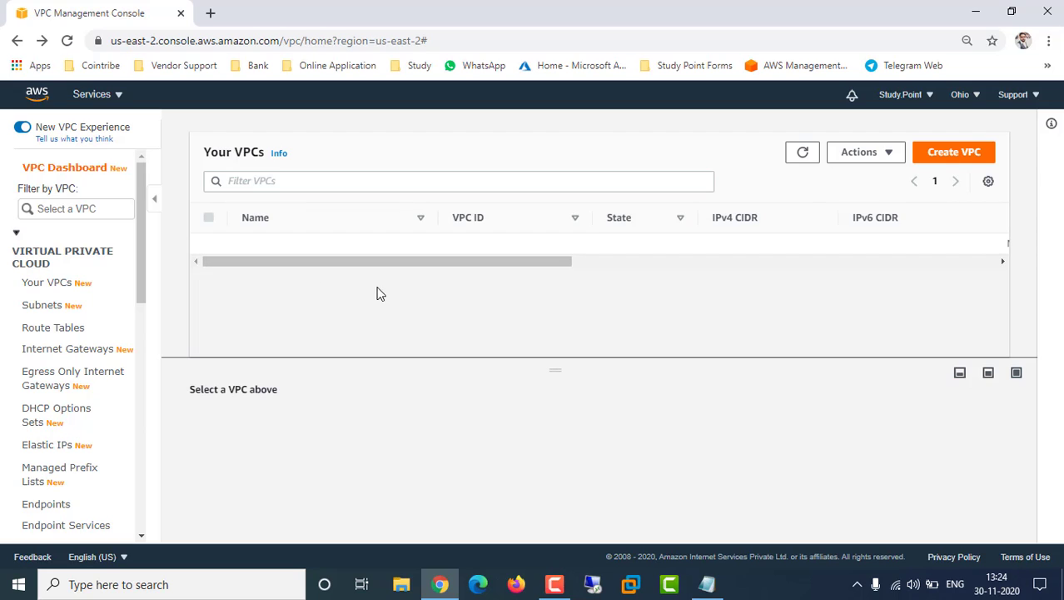
click(950, 151)
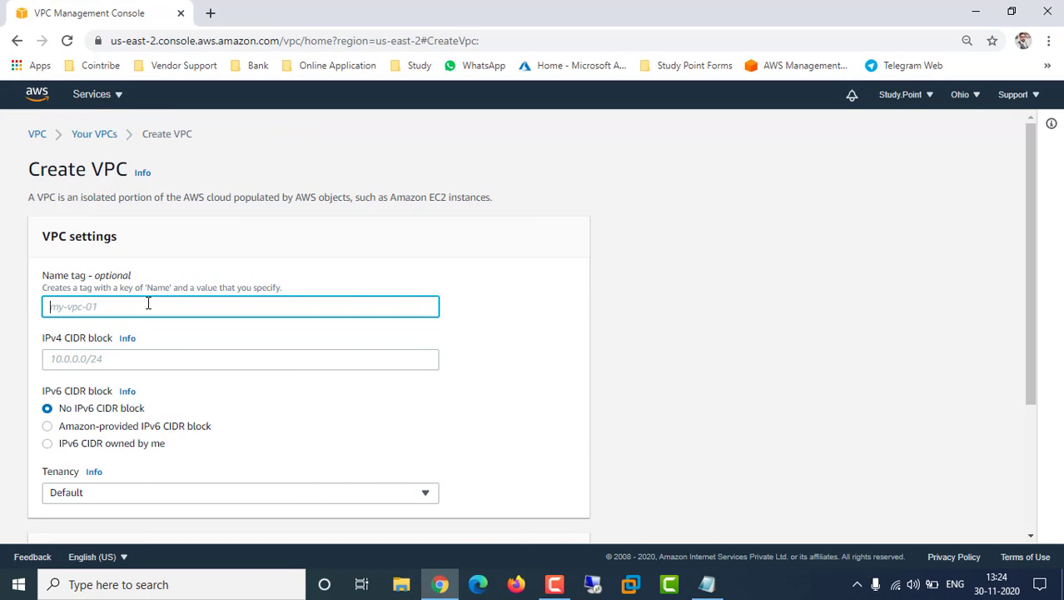
Enter Ohio-VPC-01 as the new VPC's name tag
text(Oh)
text(io-)
text(VPC)
text(_01)
click(99, 306)
key(BackSpace)
text(-01)
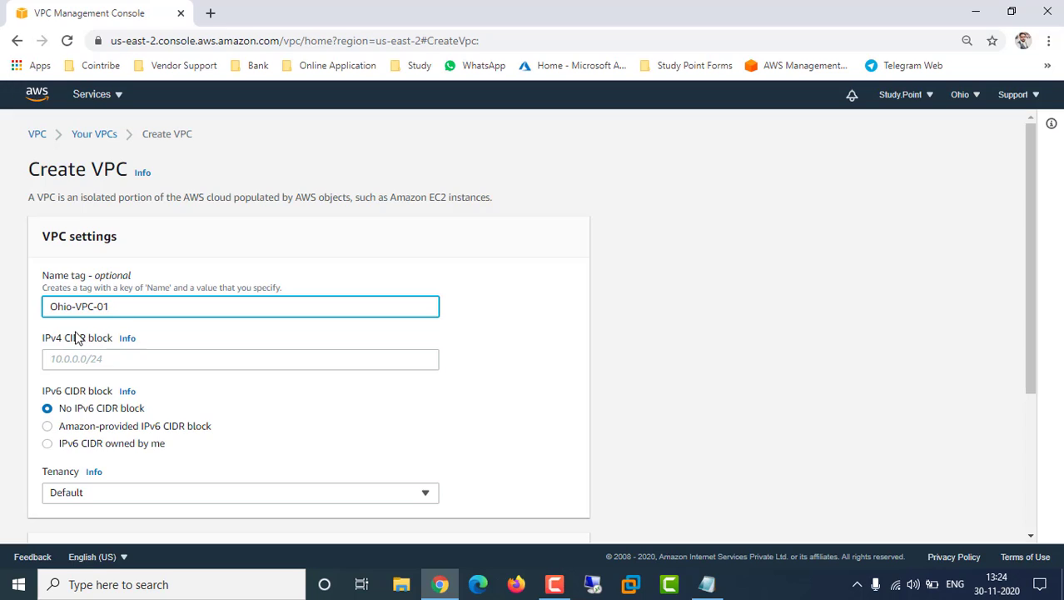
drag(72, 306, 43, 313)
Set the IPv4 CIDR block to 10.0.0.0/24 and create the VPC
click(117, 362)
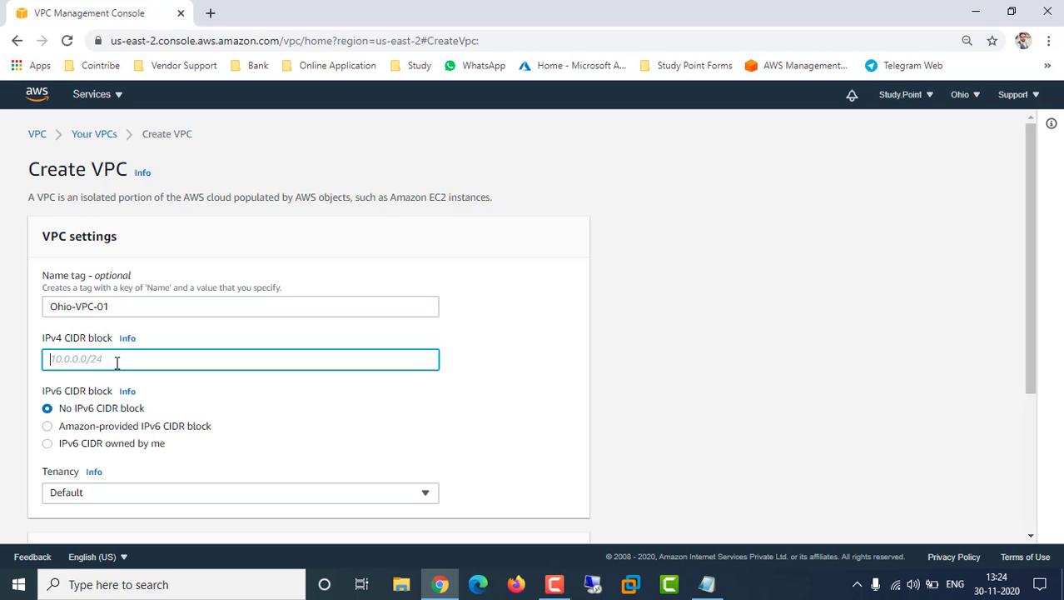
text(10.0.0)
text(./24)
text(0)
key(Right)
key(Right)
key(Right)
scroll(442, 336, down, 2)
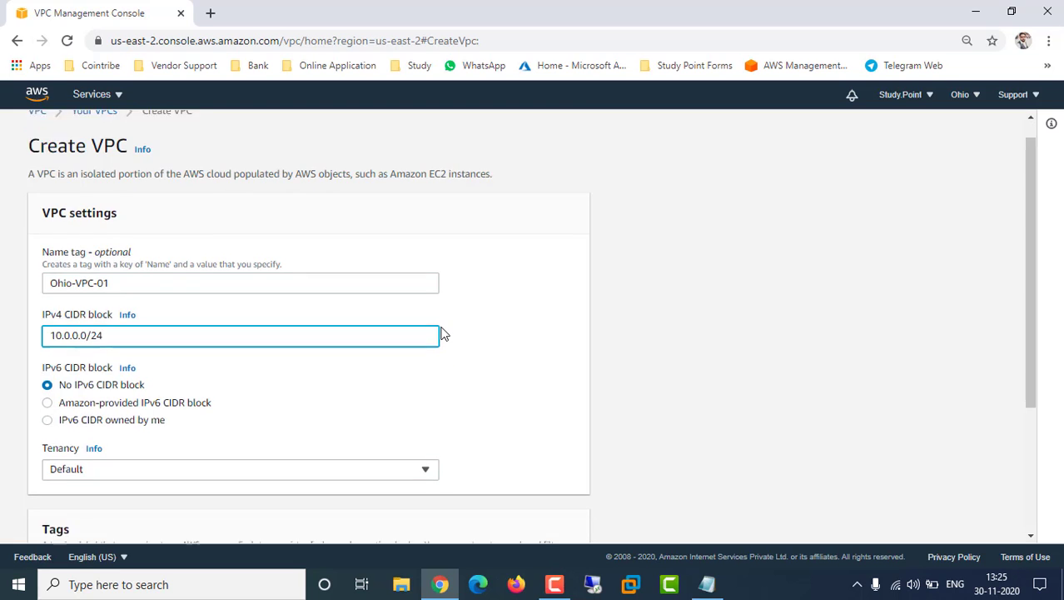
scroll(293, 336, down, 1)
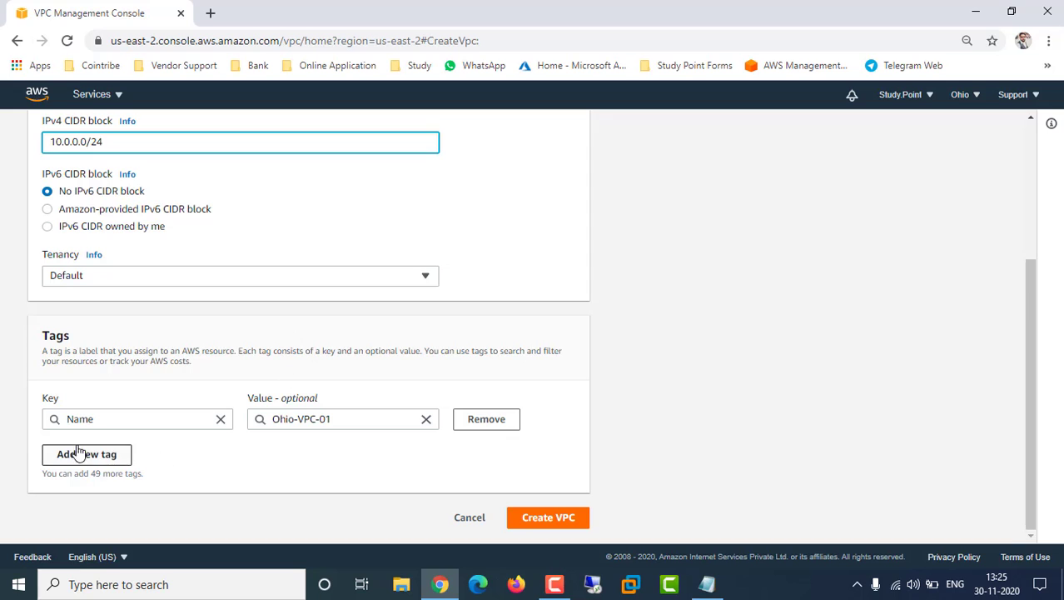
click(537, 524)
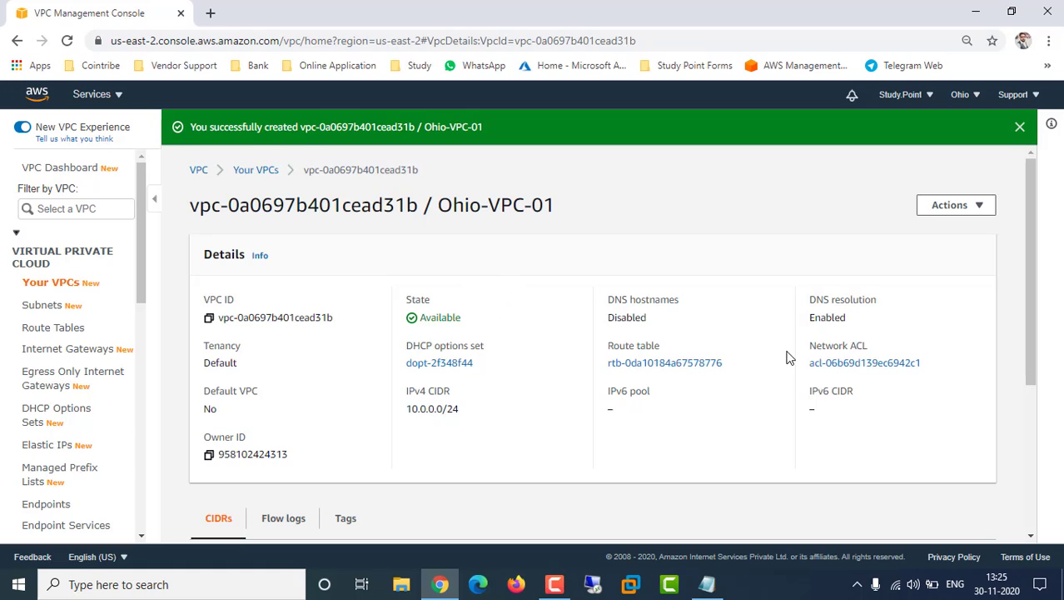
scroll(469, 453, down, 3)
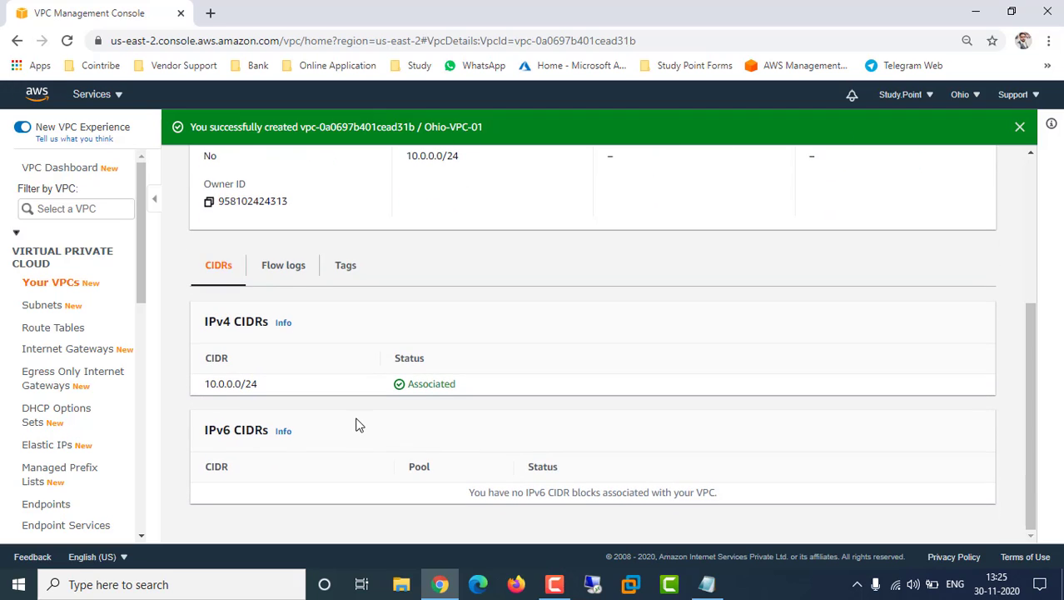
Start a new subnet from the Subnets list and place it in Ohio-VPC-01
click(50, 307)
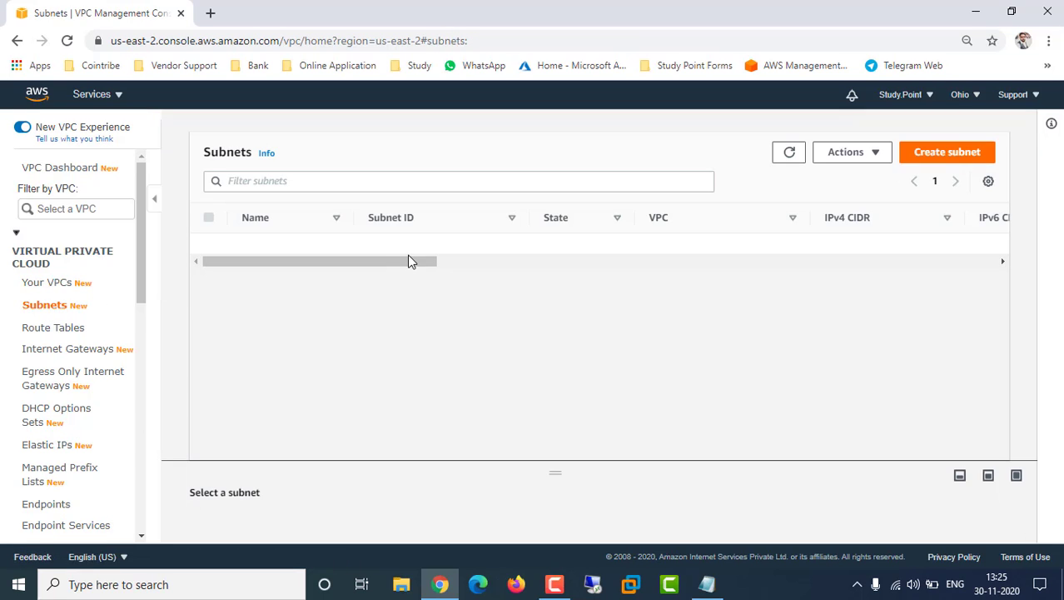
drag(417, 265, 488, 264)
right_click(468, 262)
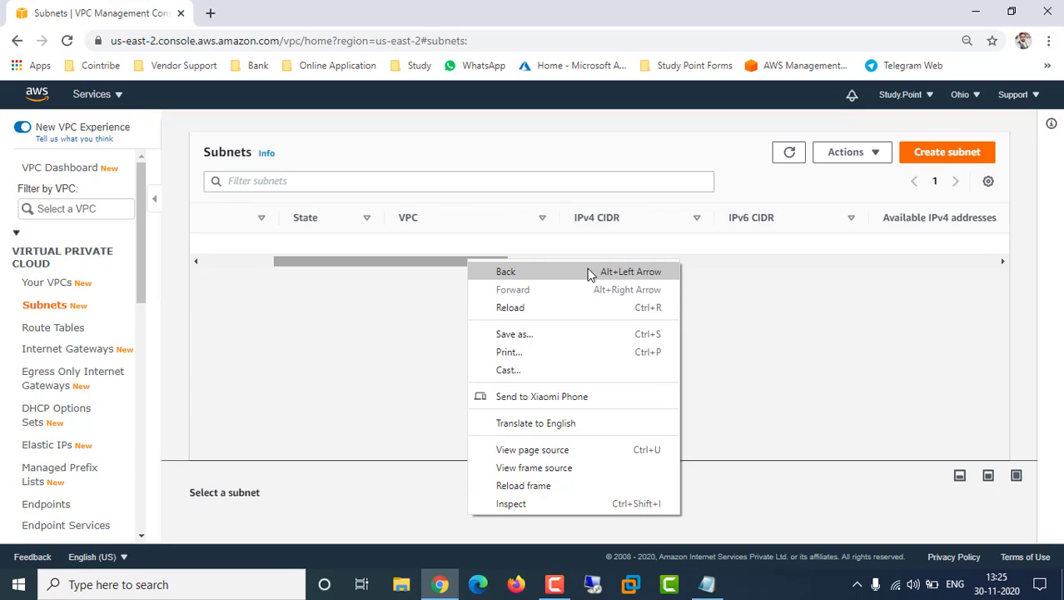
click(405, 263)
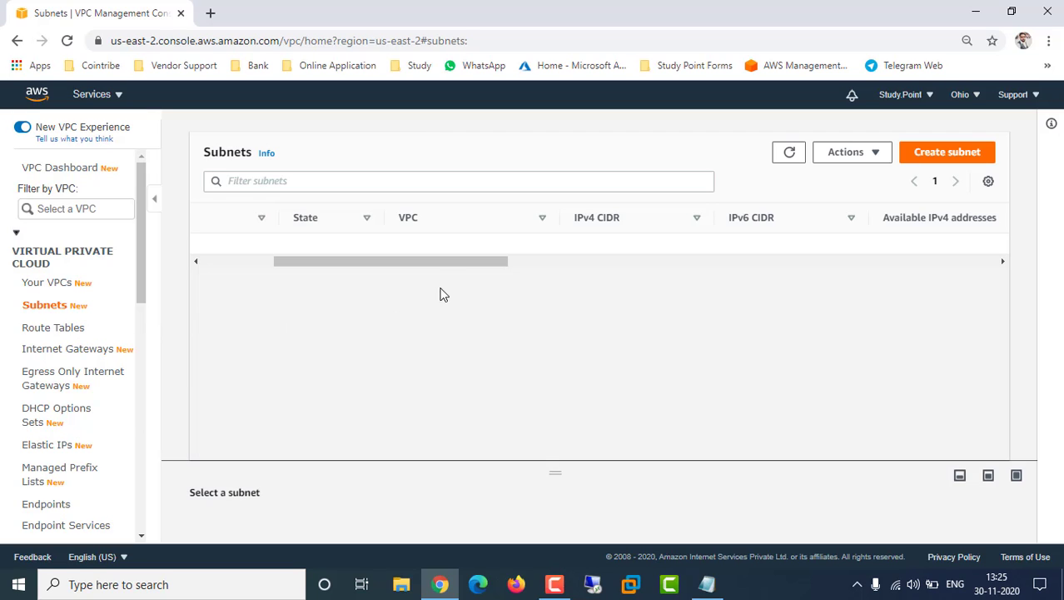
right_click(436, 262)
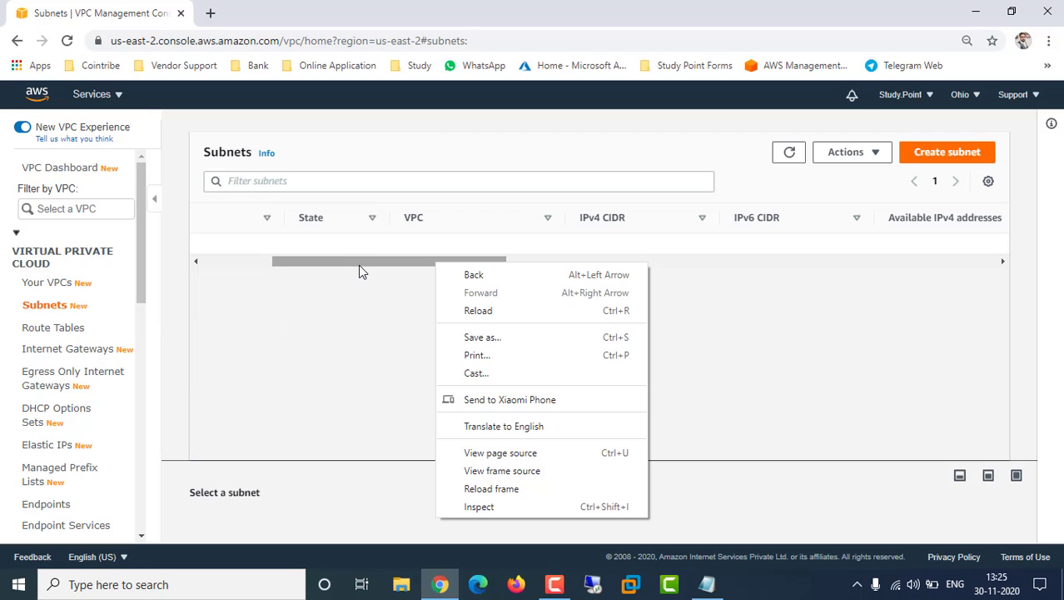
drag(358, 265, 289, 265)
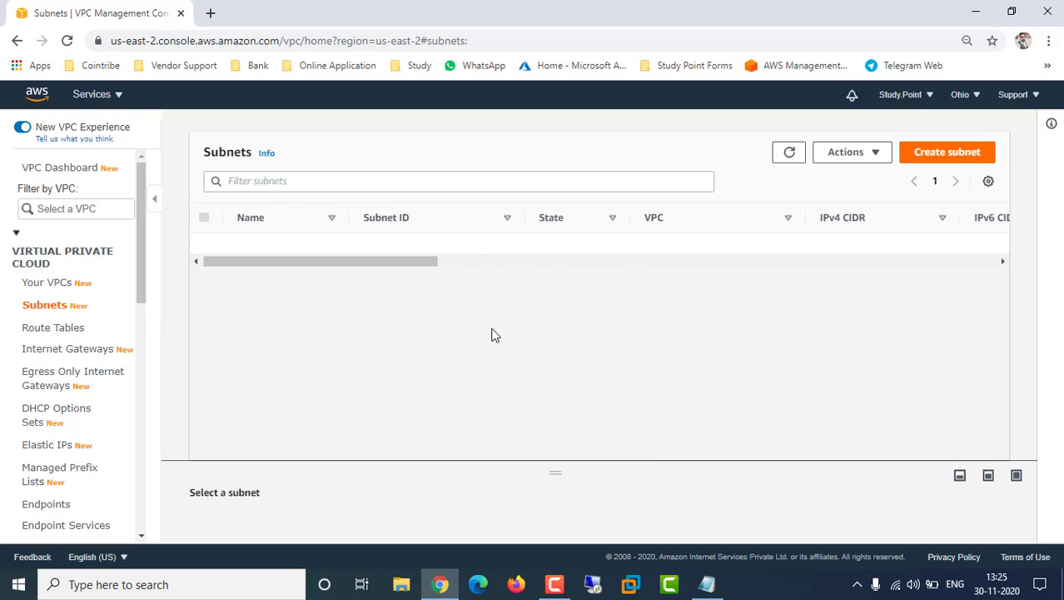
click(947, 157)
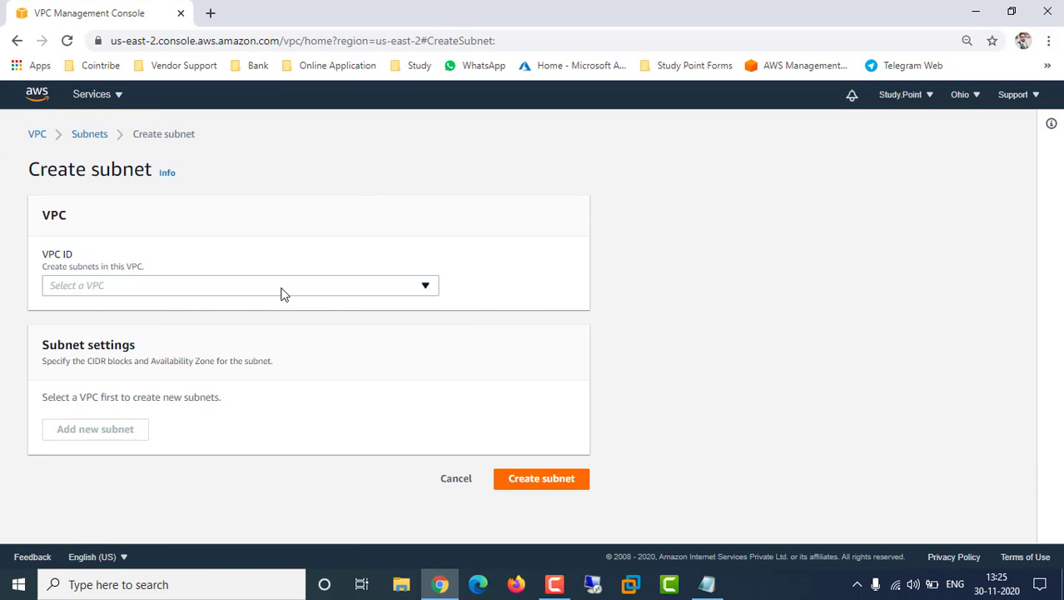
click(282, 293)
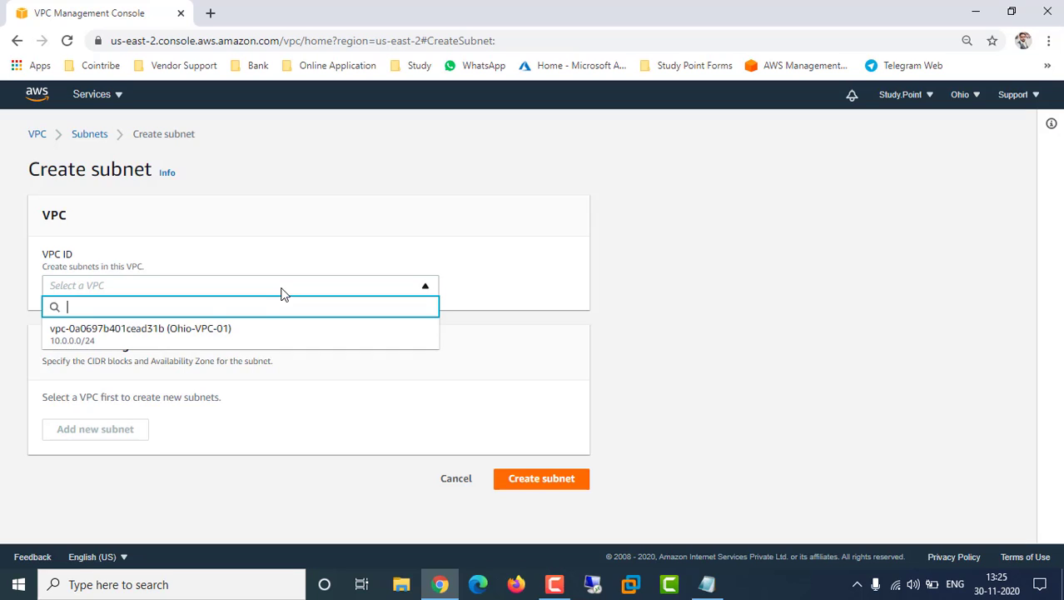
click(169, 338)
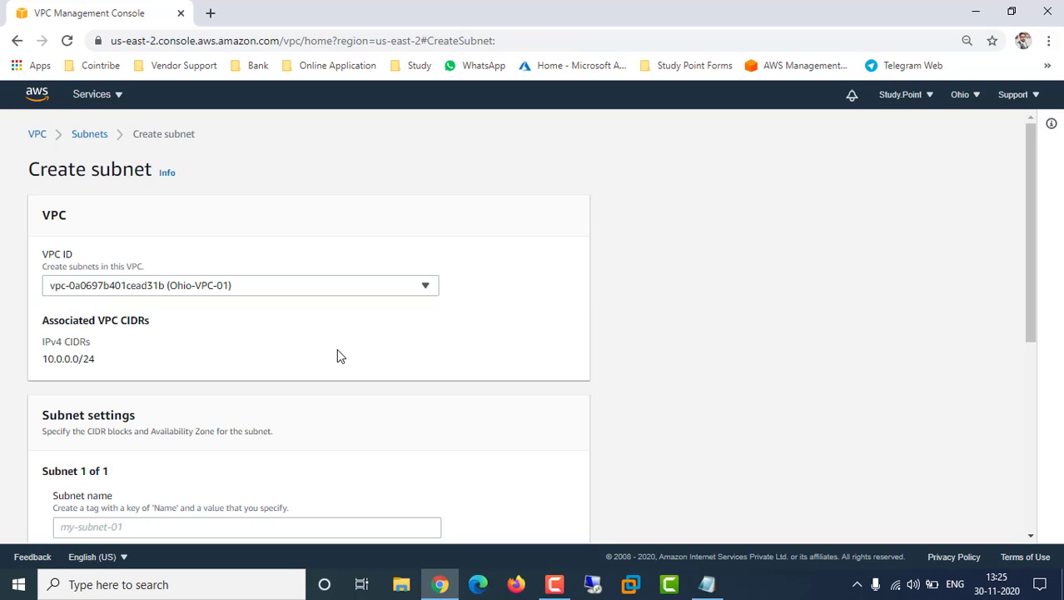
Name the subnet Public Subnet_ohio and put it in availability zone us-east-2a
scroll(436, 352, down, 3)
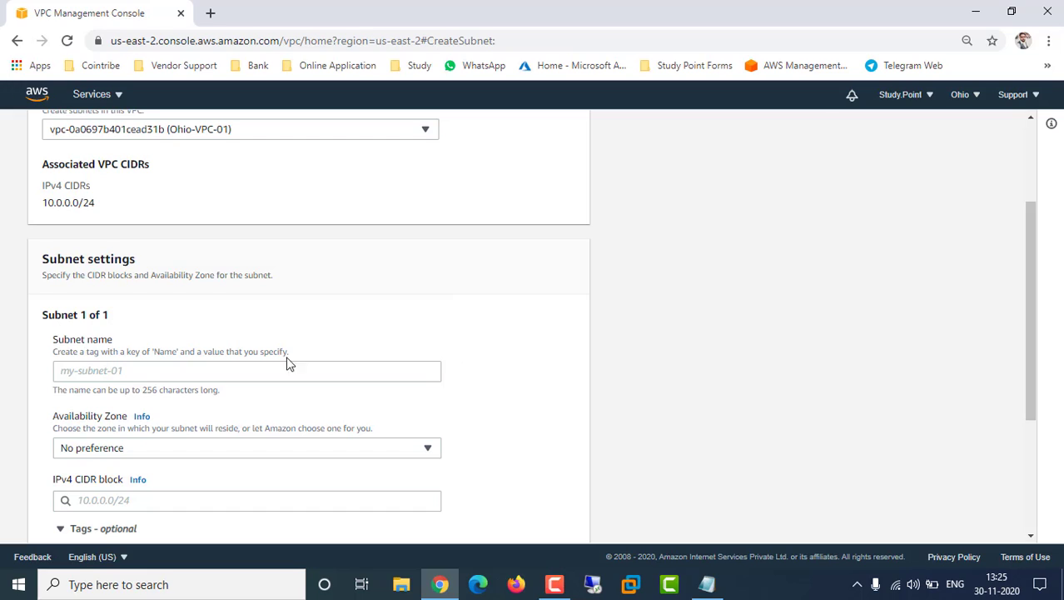
click(115, 374)
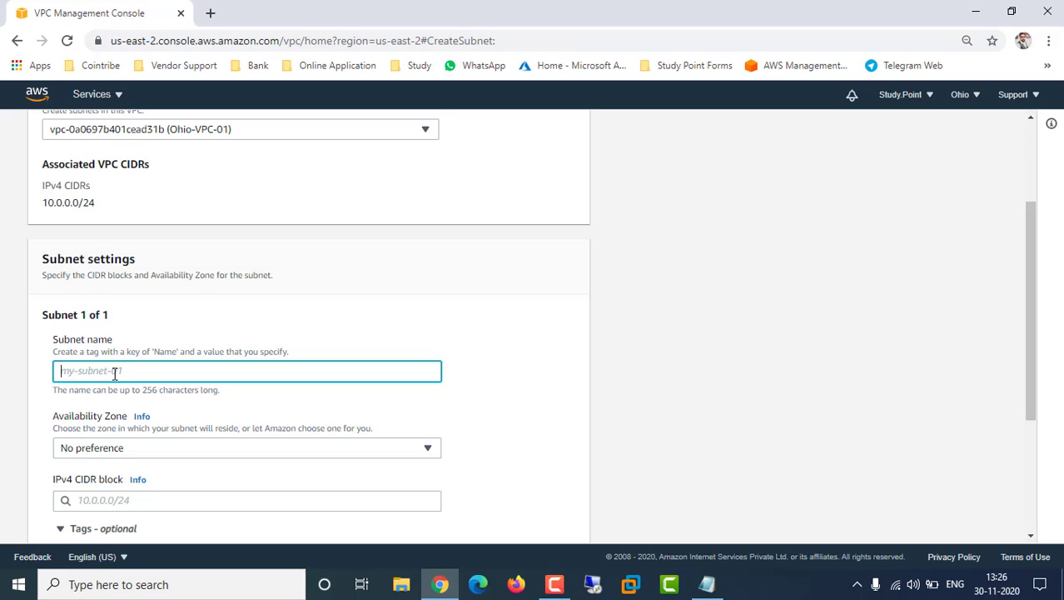
text(Public Subnet_)
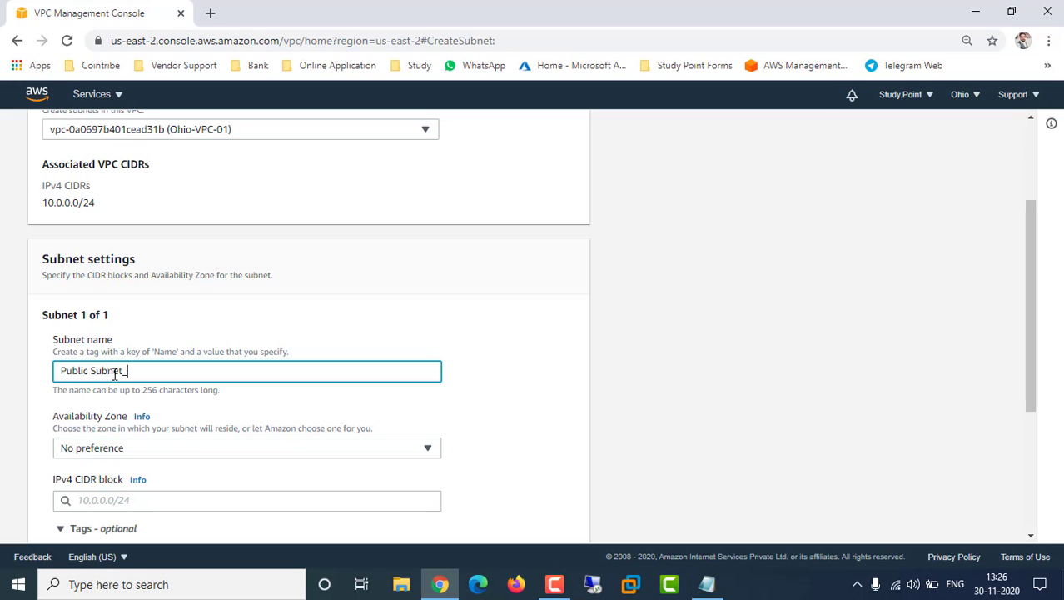
text(ohio)
click(507, 295)
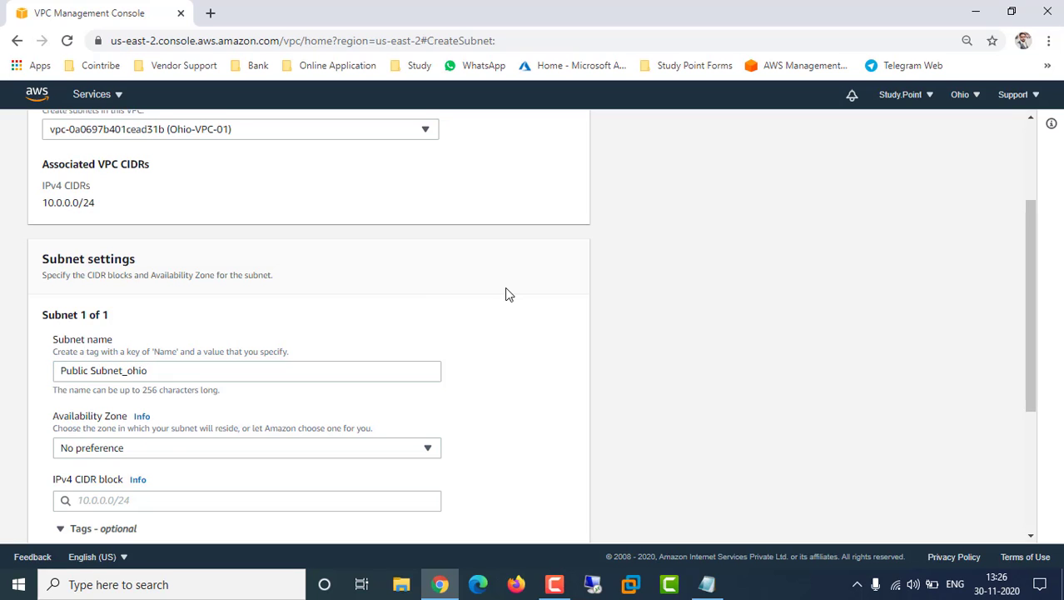
scroll(506, 294, down, 2)
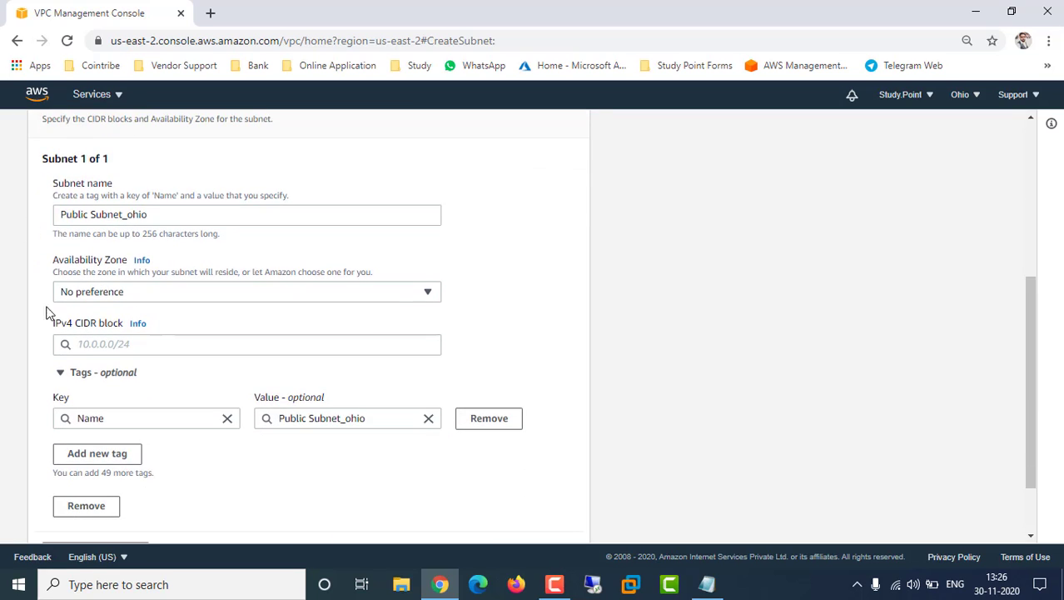
click(172, 299)
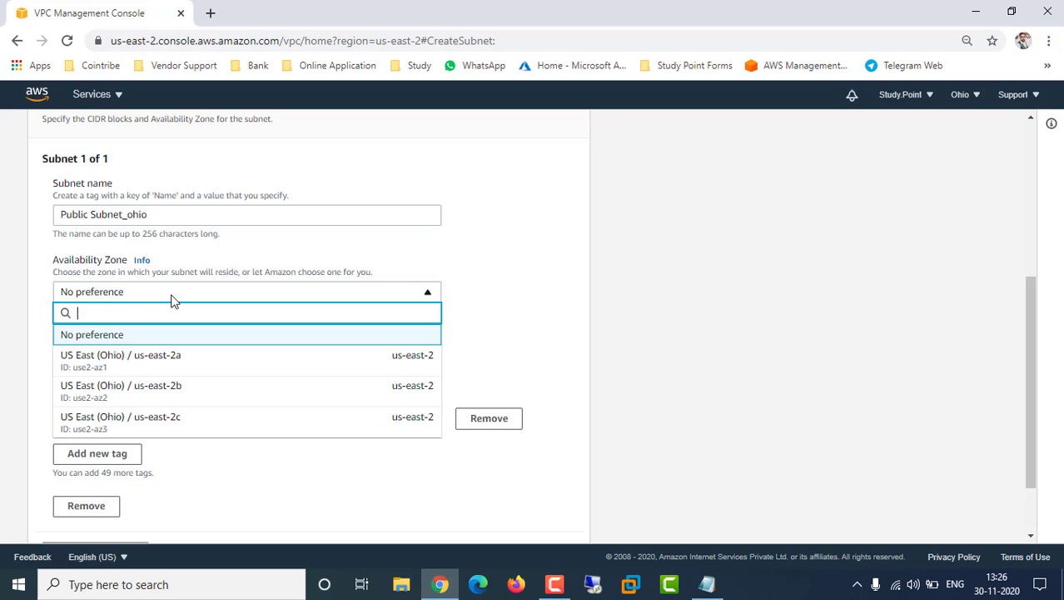
click(153, 369)
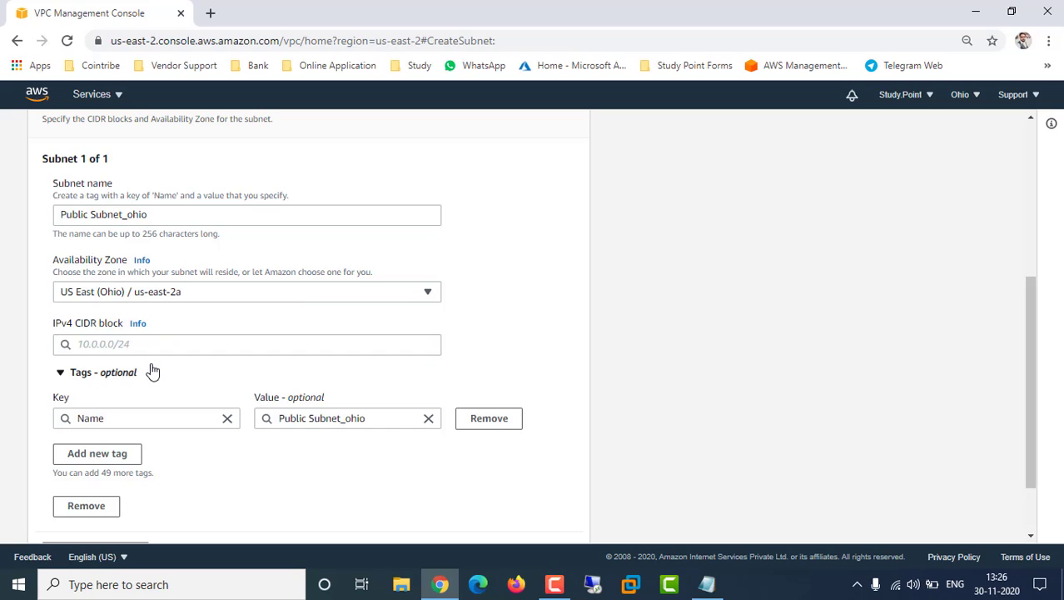
Give the subnet IPv4 CIDR block 10.0.0.0/24 and create it
click(107, 343)
text(10.0.)
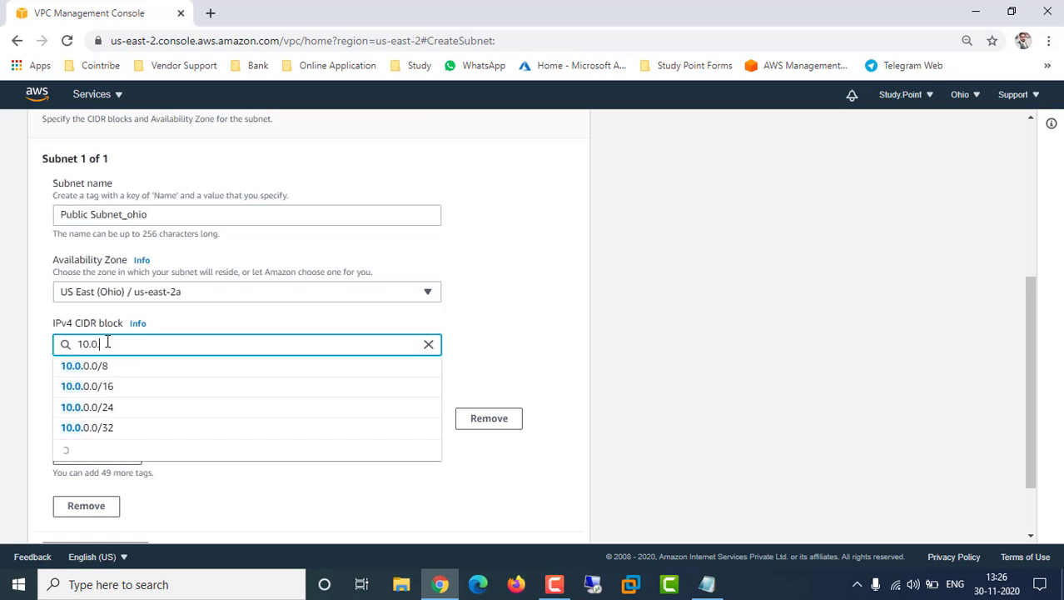
text(0.0/)
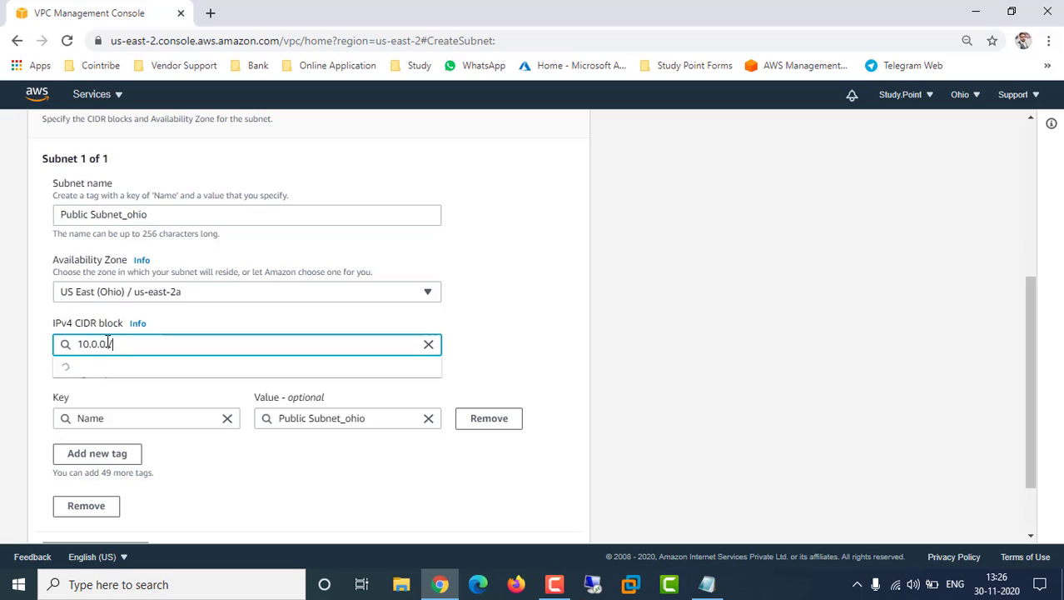
text(24)
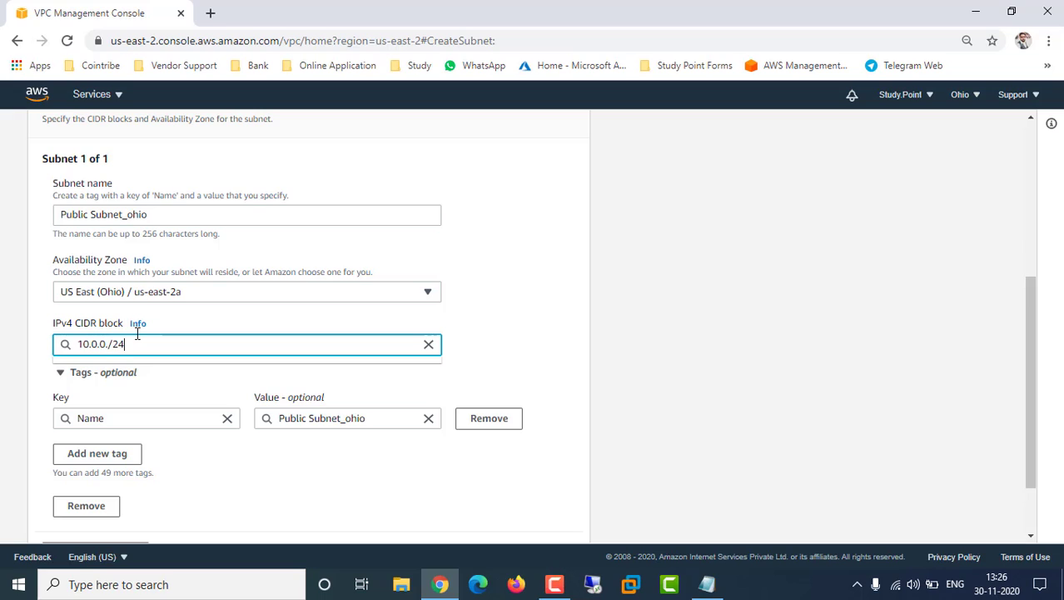
key(Left)
key(Left)
key(Left)
text(.0)
click(102, 367)
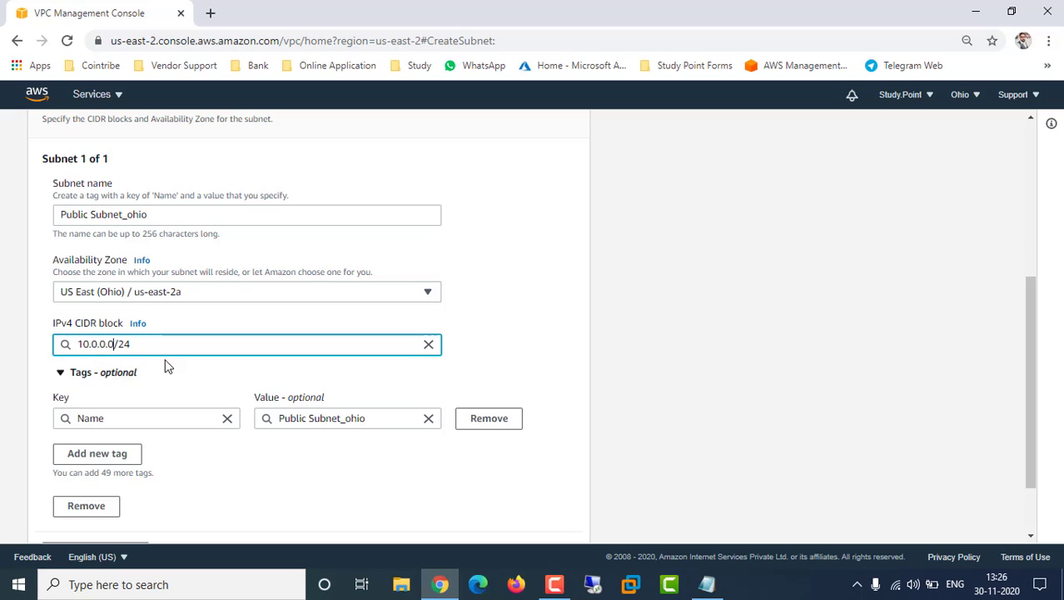
click(539, 320)
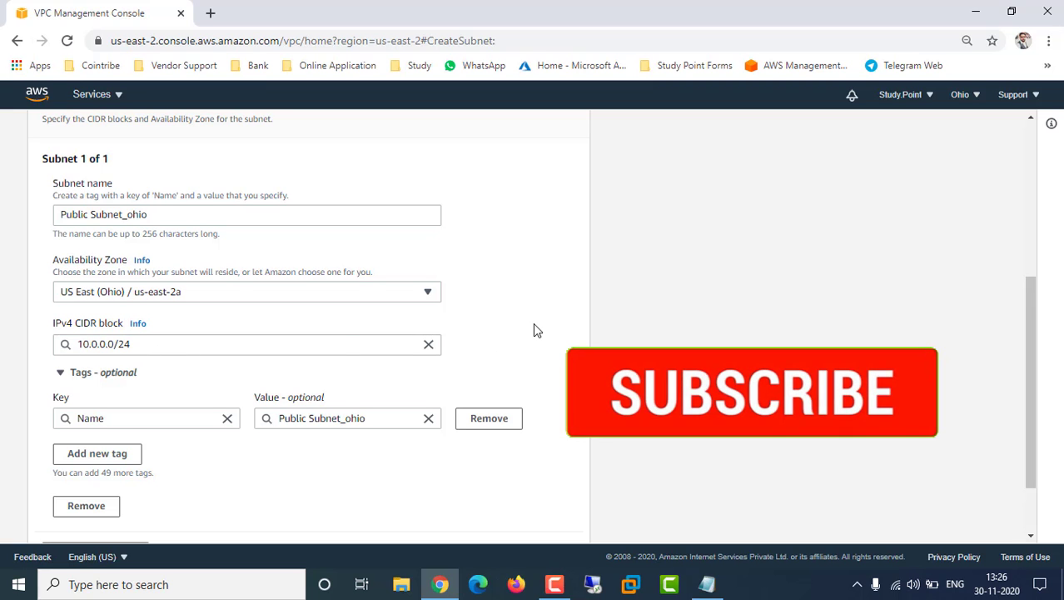
scroll(533, 322, down, 1)
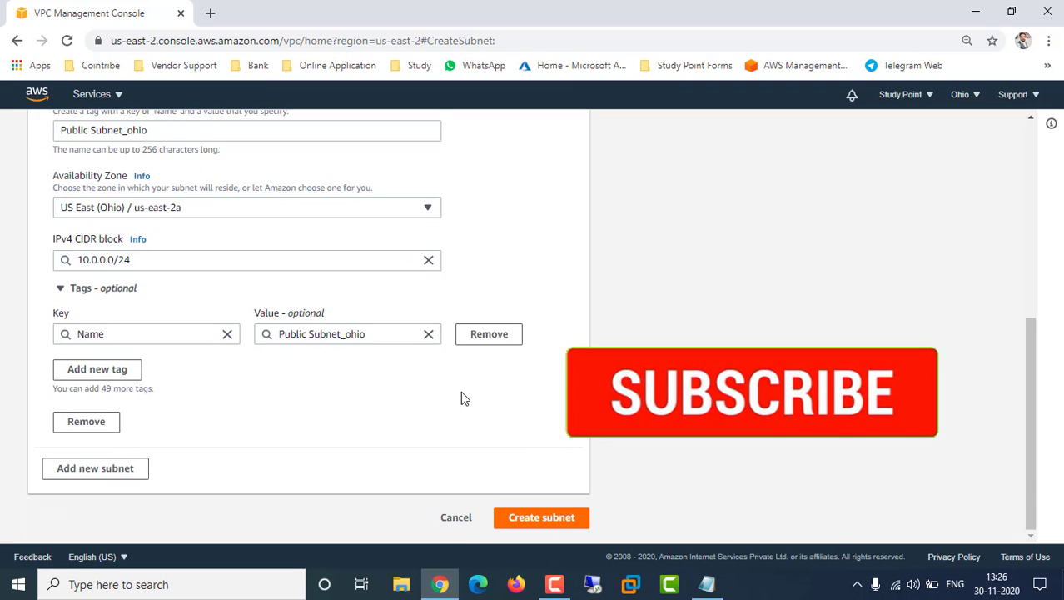
click(541, 517)
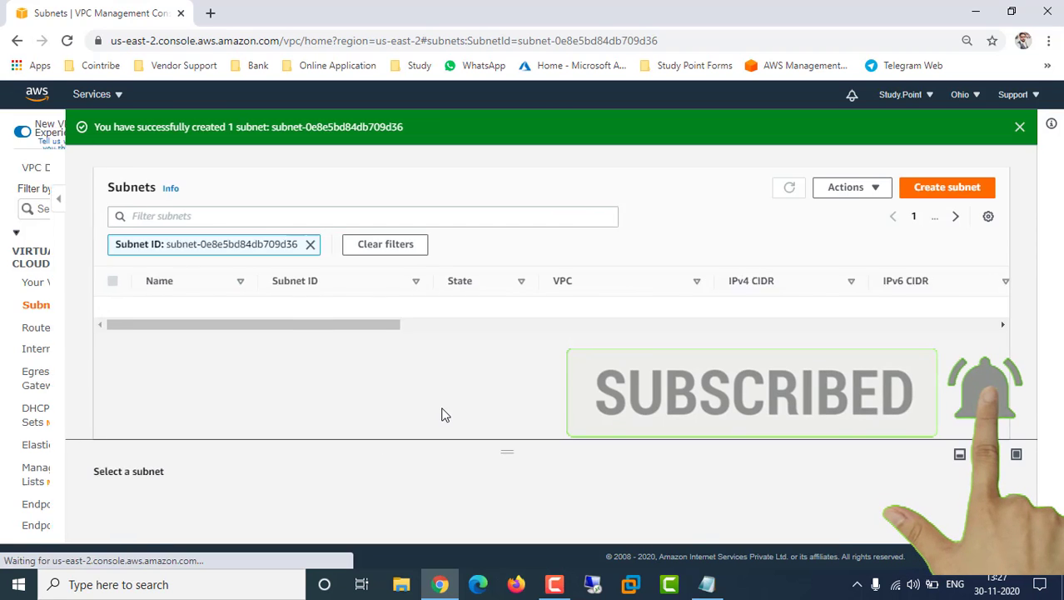
Append '(Done)' to the '1. VPC' and '2. Subnet' lines of the Ohio plan
click(706, 584)
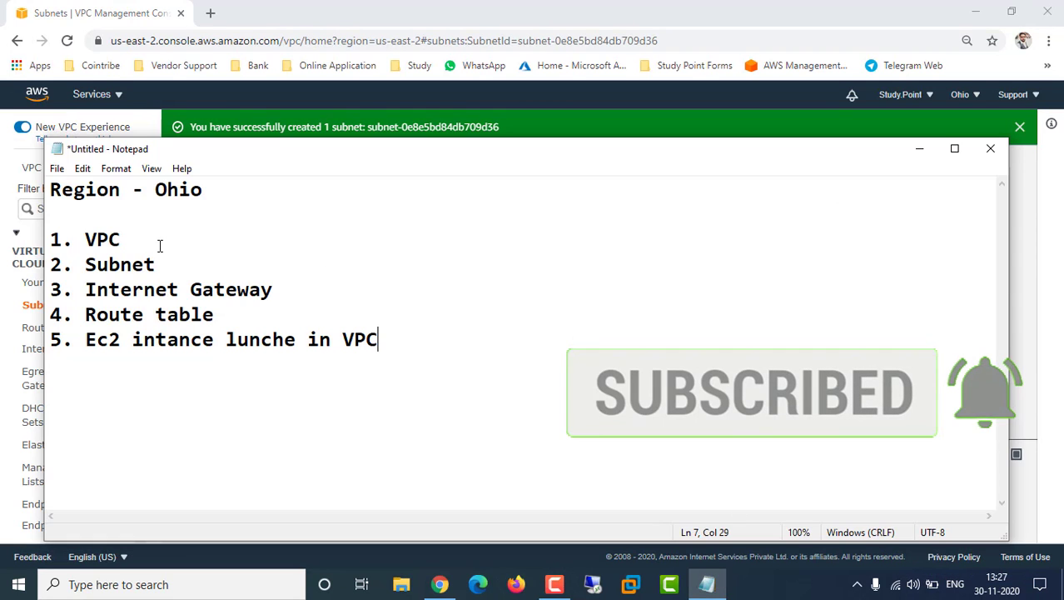
click(213, 244)
text(9)
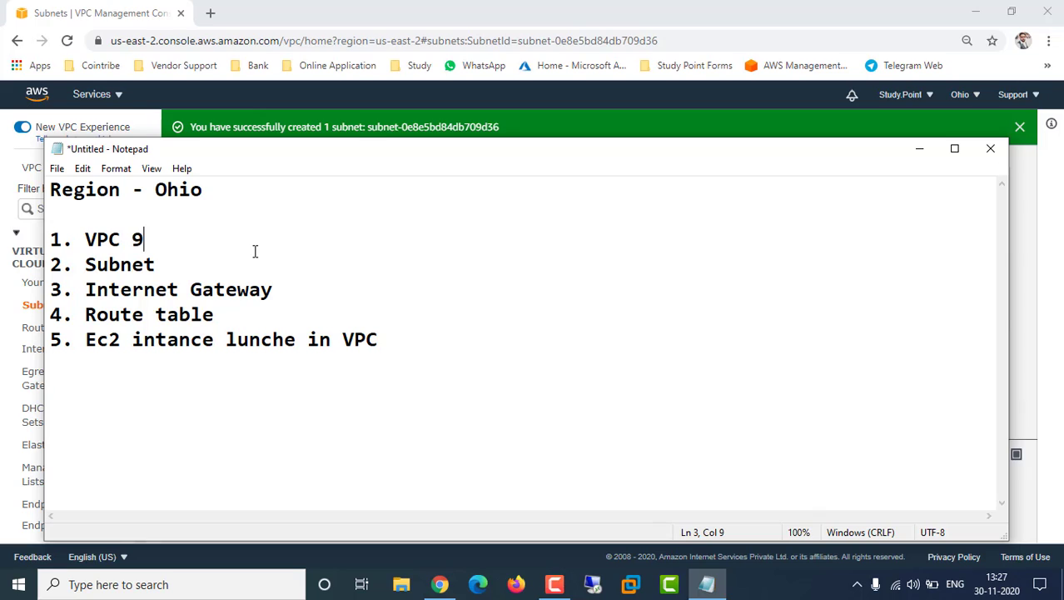
text(Done)
key(BackSpace)
key(BackSpace)
key(BackSpace)
key(BackSpace)
key(BackSpace)
text((Don)
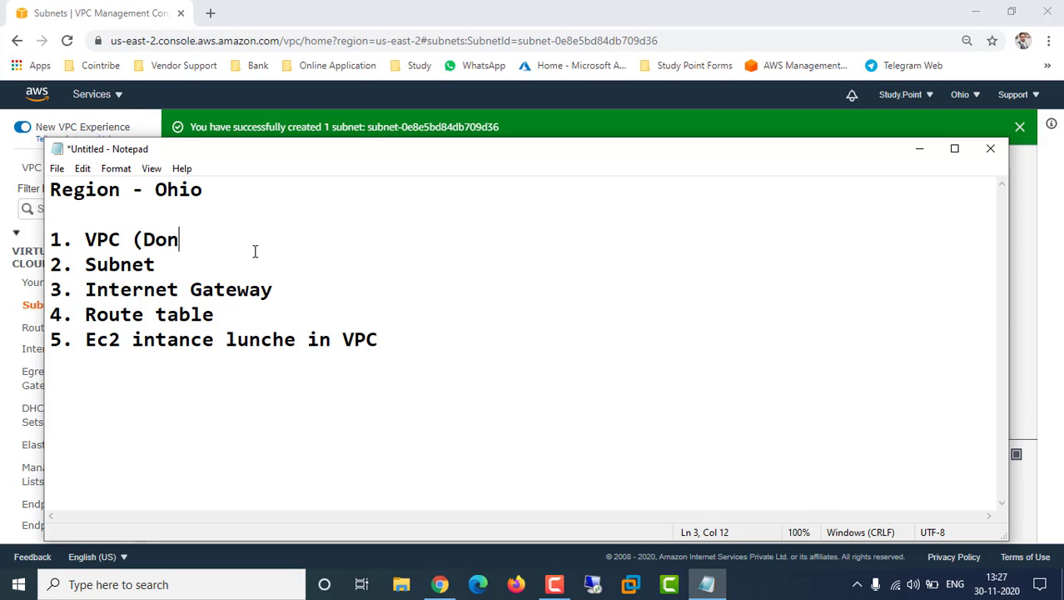
text(e))
key(Down)
text((Done))
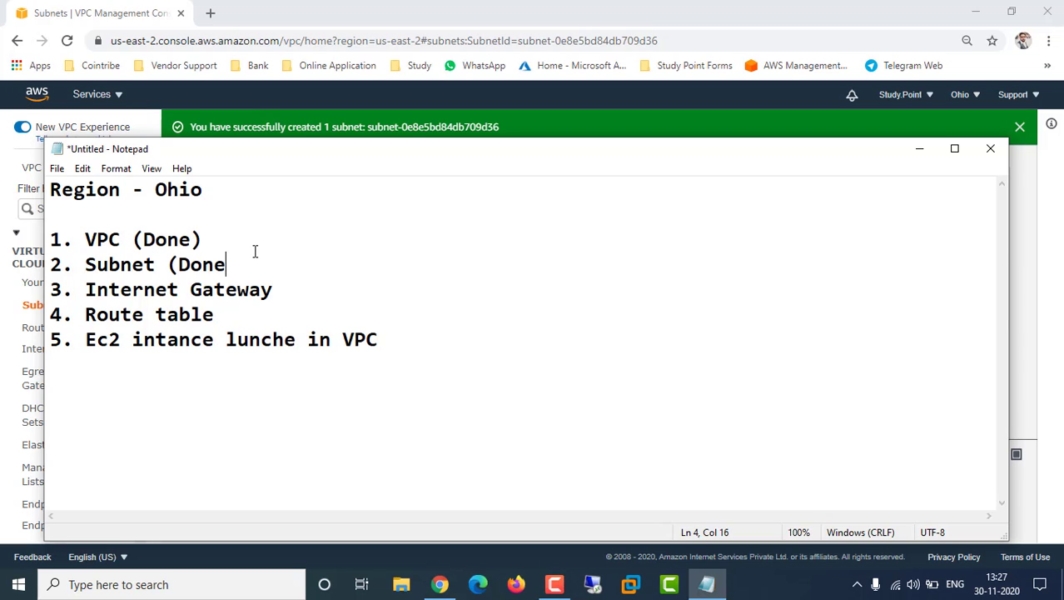
key(Down)
key(Right)
key(Right)
key(Right)
key(Right)
click(292, 293)
Create an internet gateway with name tag Ohio-IG from the Internet gateways page
click(1029, 395)
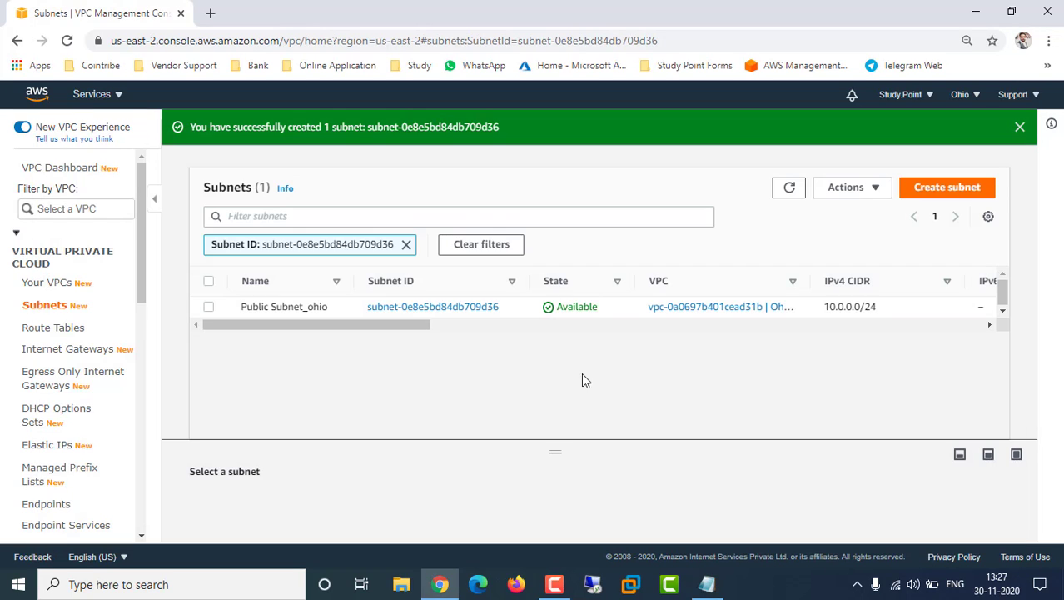
drag(321, 328, 60, 297)
click(58, 354)
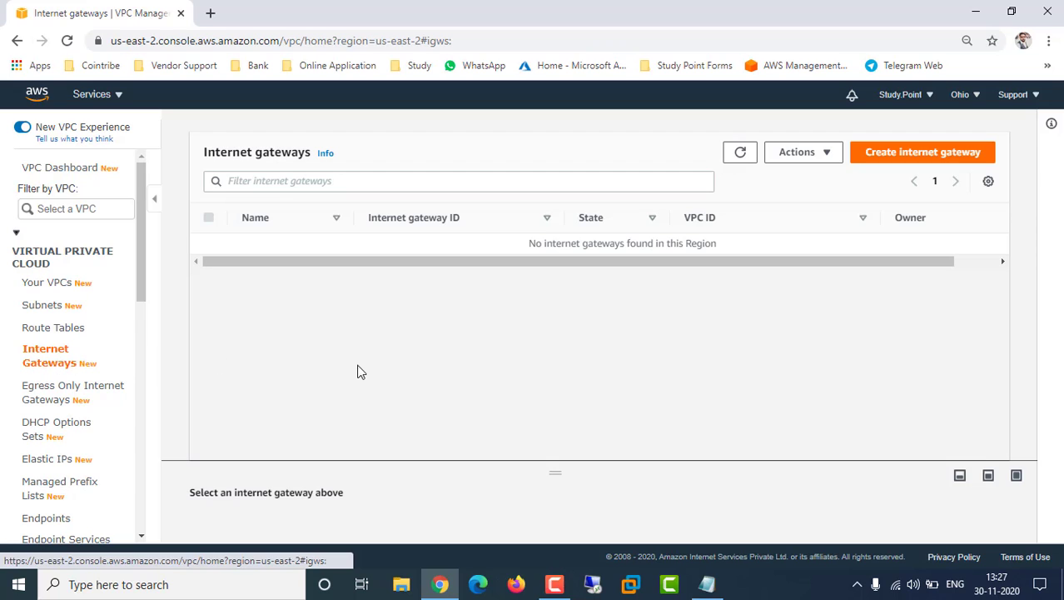
click(917, 165)
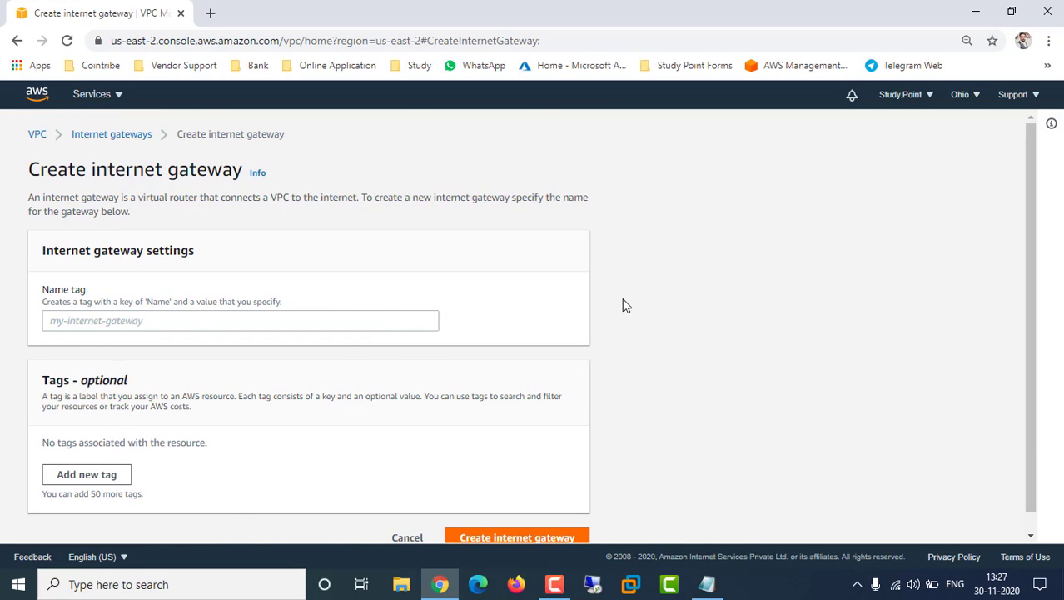
click(143, 324)
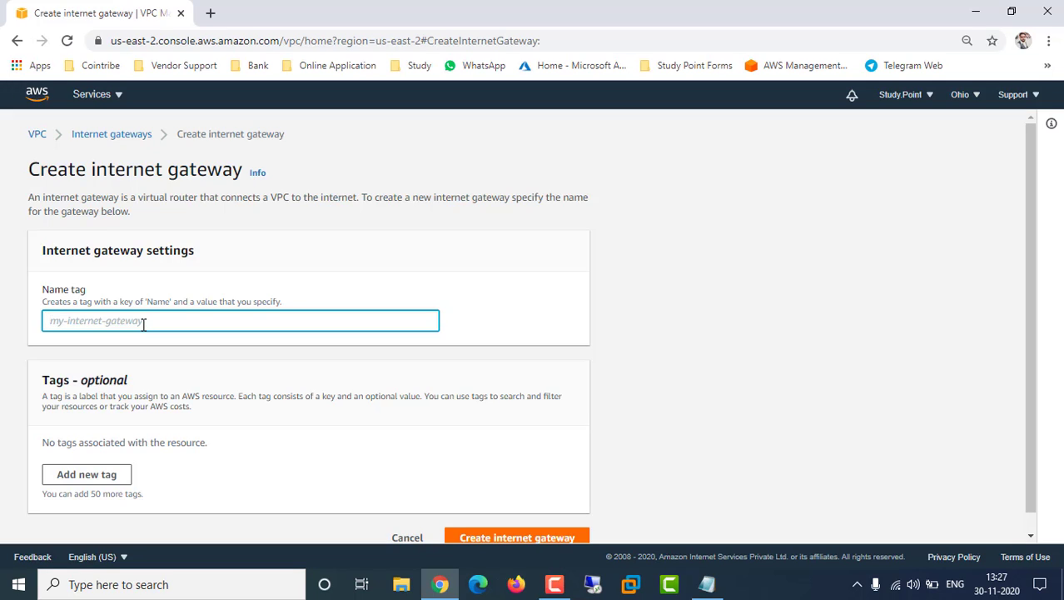
text(Ohio)
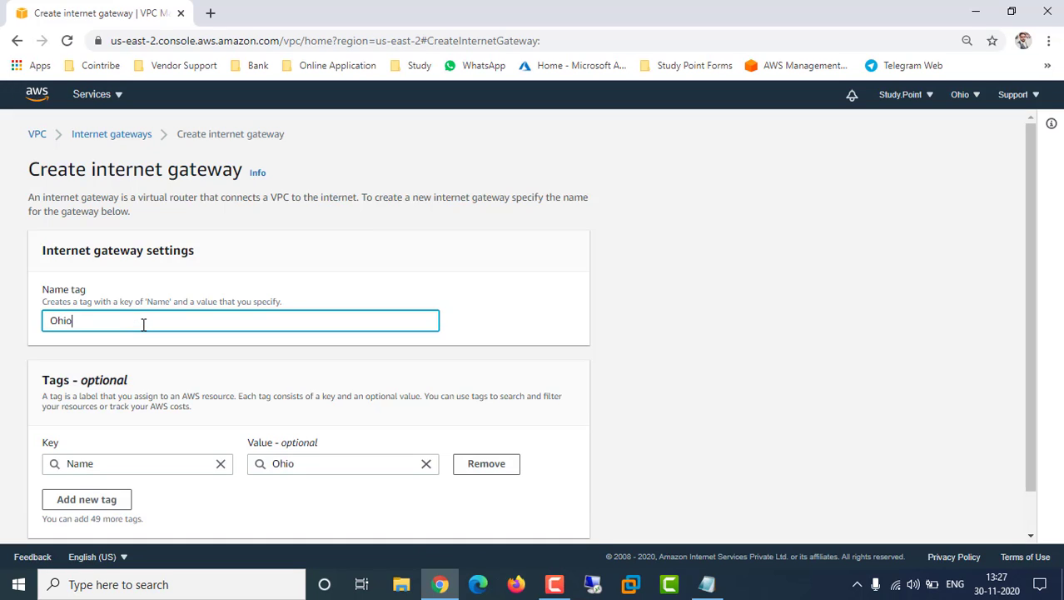
text(-IG)
click(540, 313)
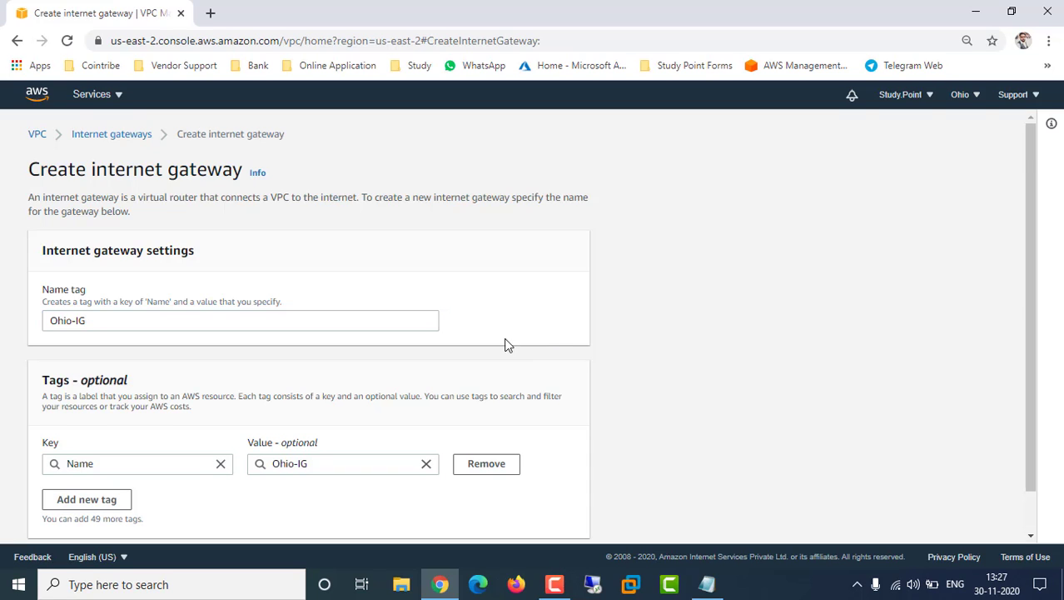
scroll(420, 358, down, 1)
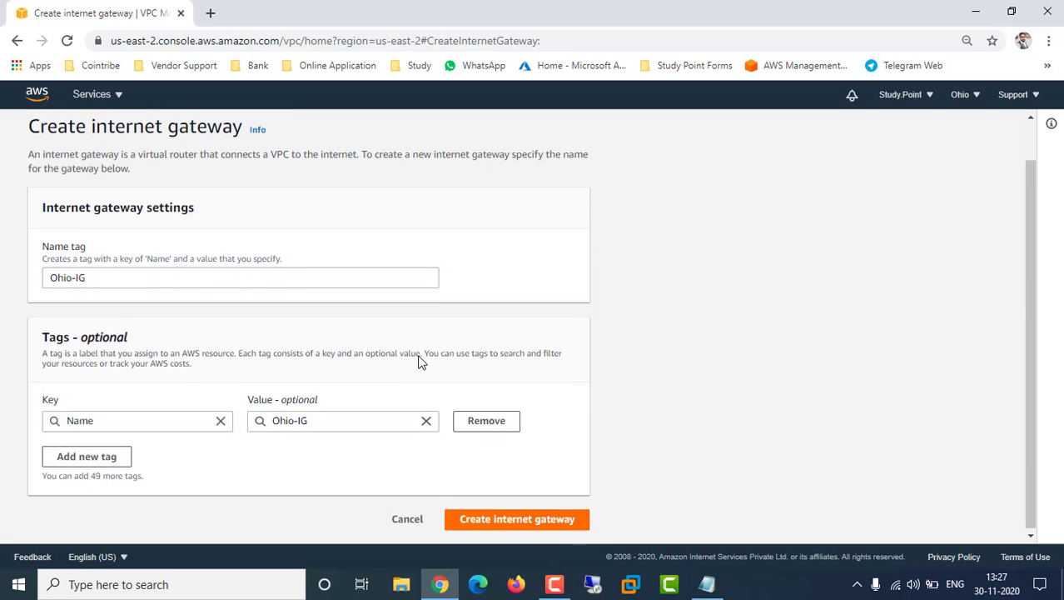
click(500, 520)
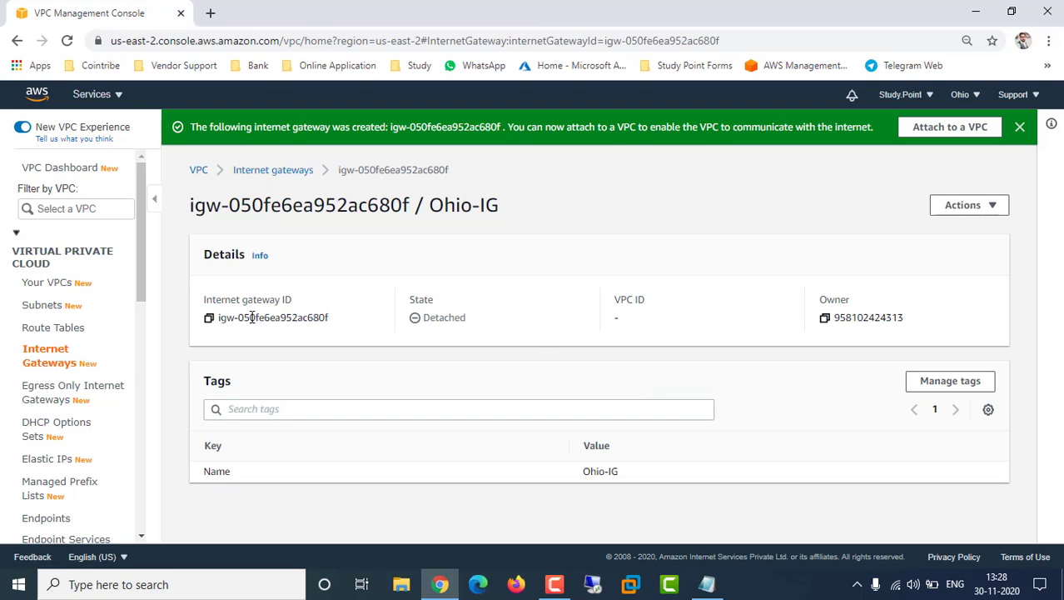
Review Ohio-IG's ID, Detached state and missing VPC, then choose Actions > Attach to VPC
drag(291, 317, 334, 318)
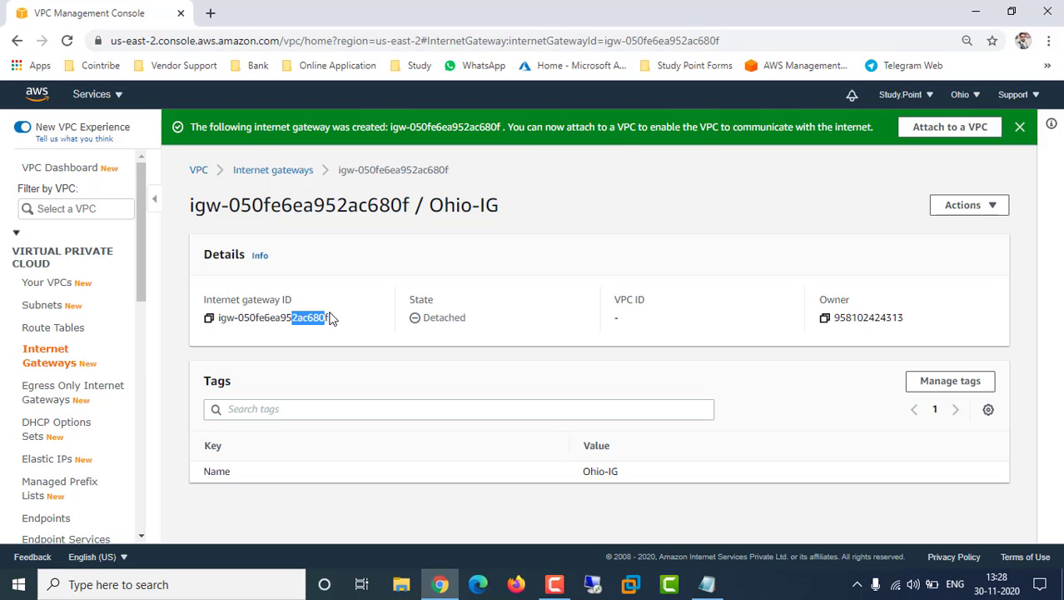
click(422, 294)
double_click(422, 294)
drag(440, 317, 467, 316)
drag(622, 299, 648, 300)
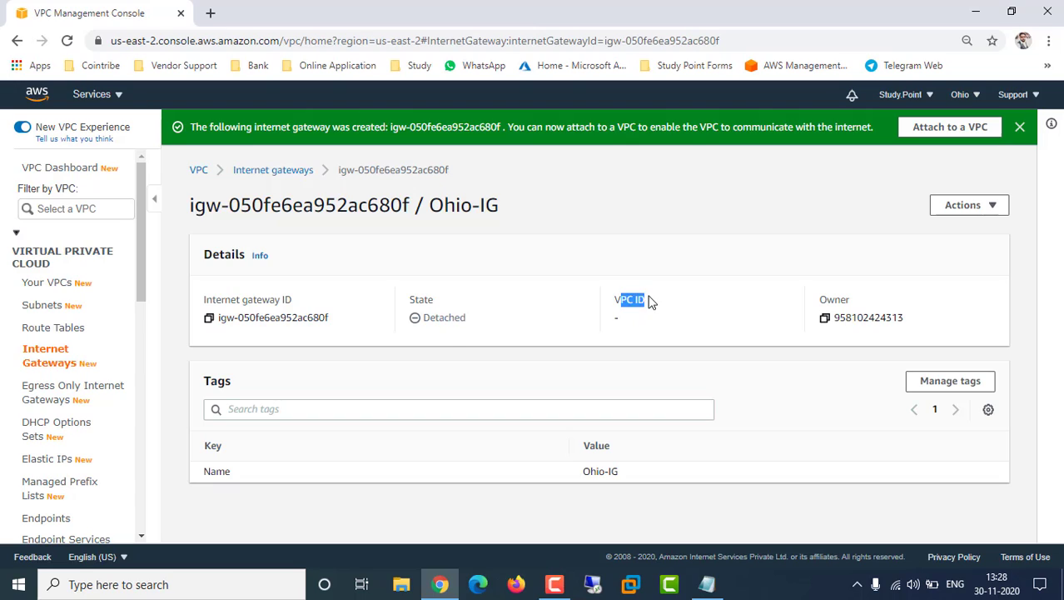
click(620, 323)
click(996, 213)
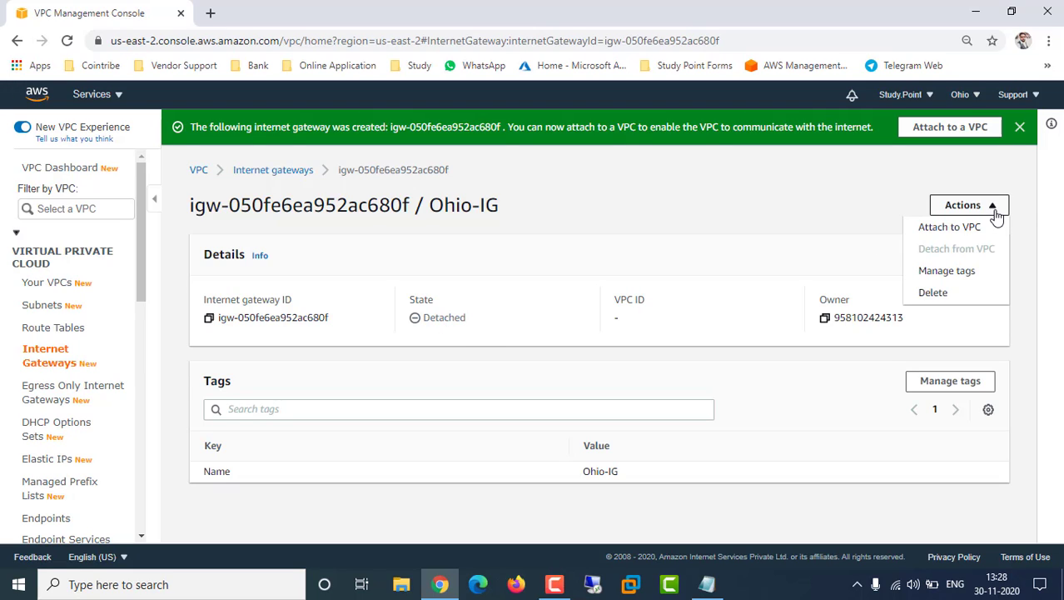
click(957, 231)
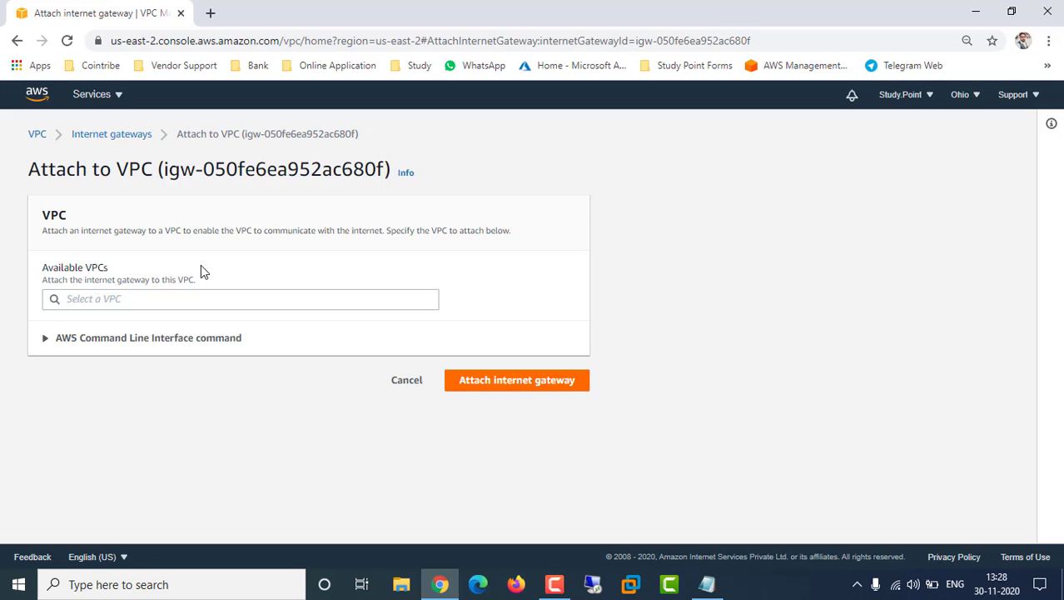
Attach Ohio-IG to Ohio-VPC-01, confirm it's attached, and go to Route tables
click(207, 298)
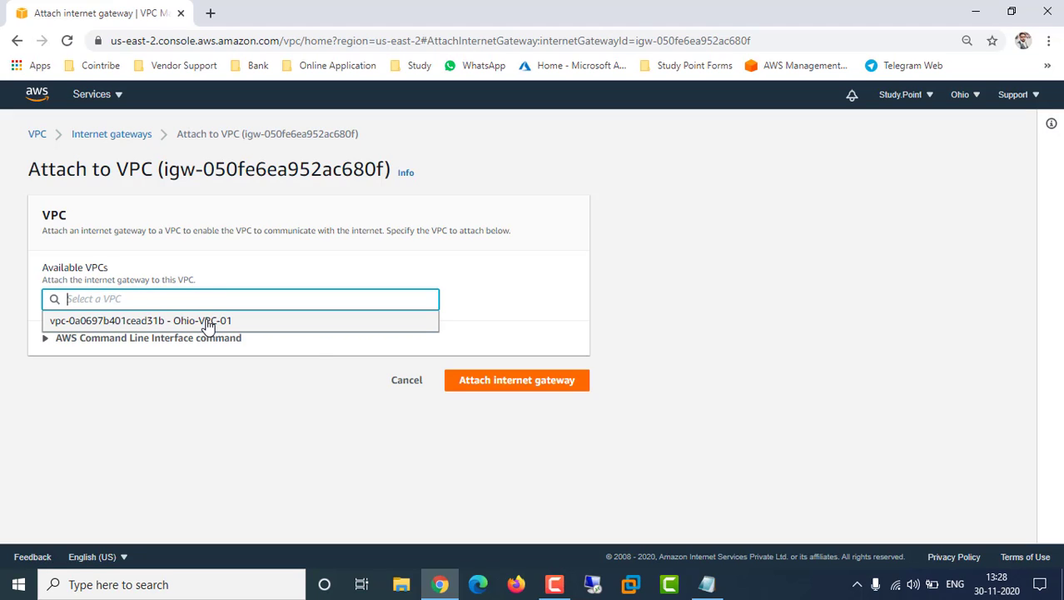
click(152, 324)
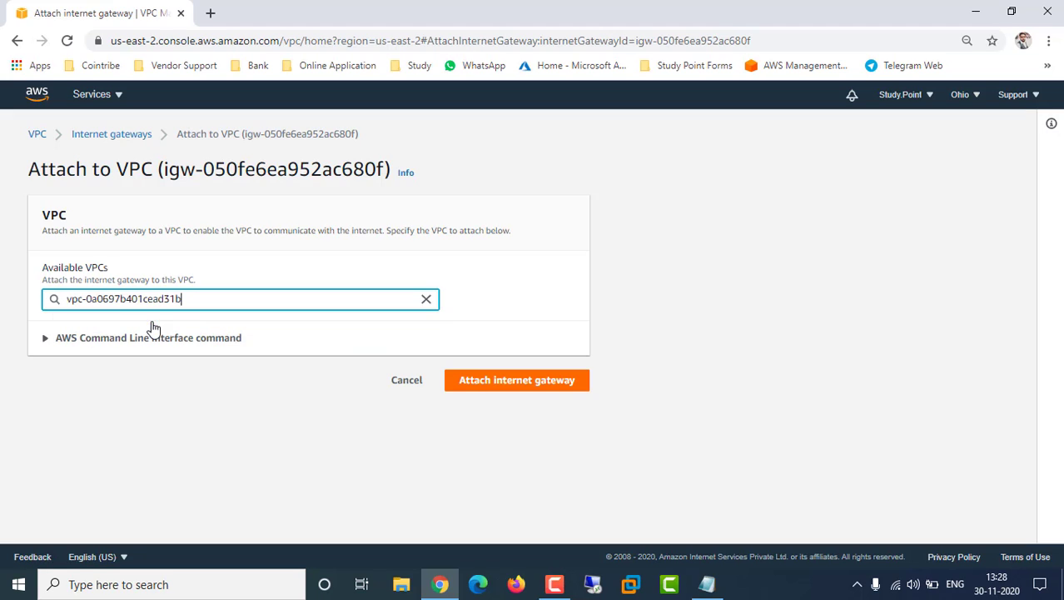
click(518, 379)
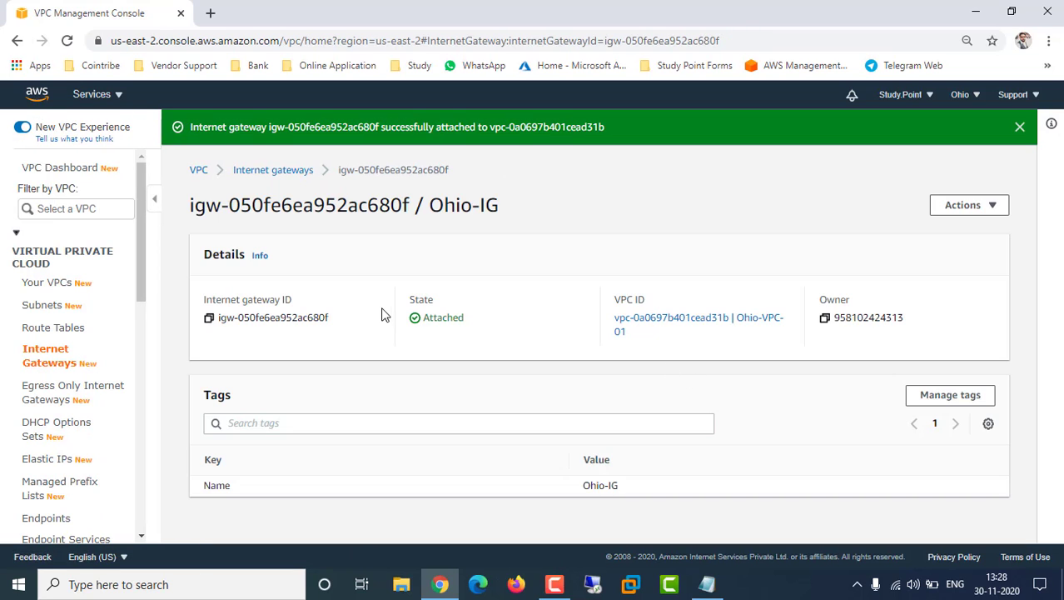
drag(432, 318, 464, 319)
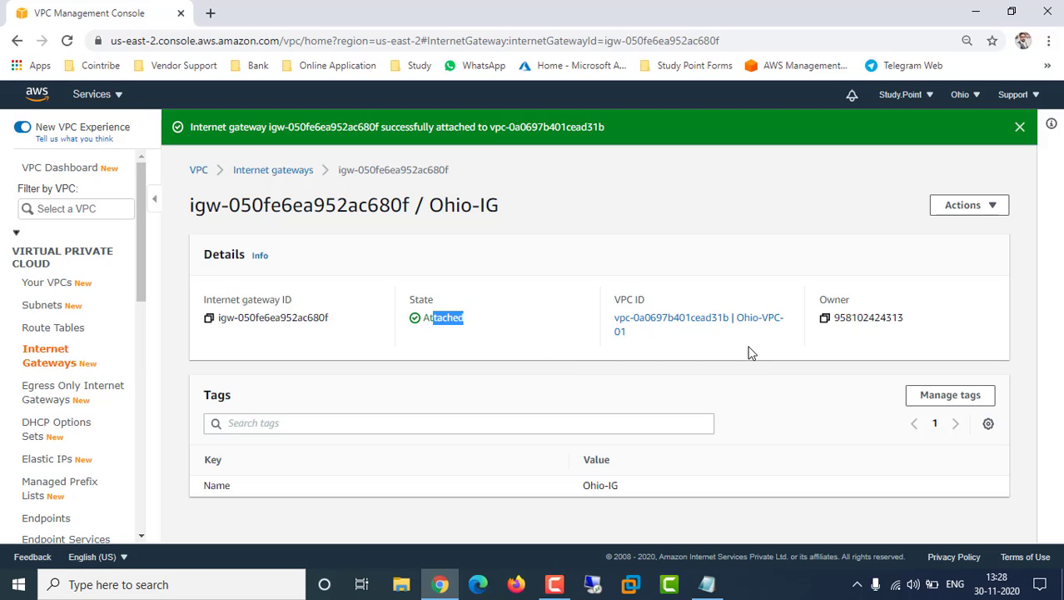
click(740, 381)
click(64, 329)
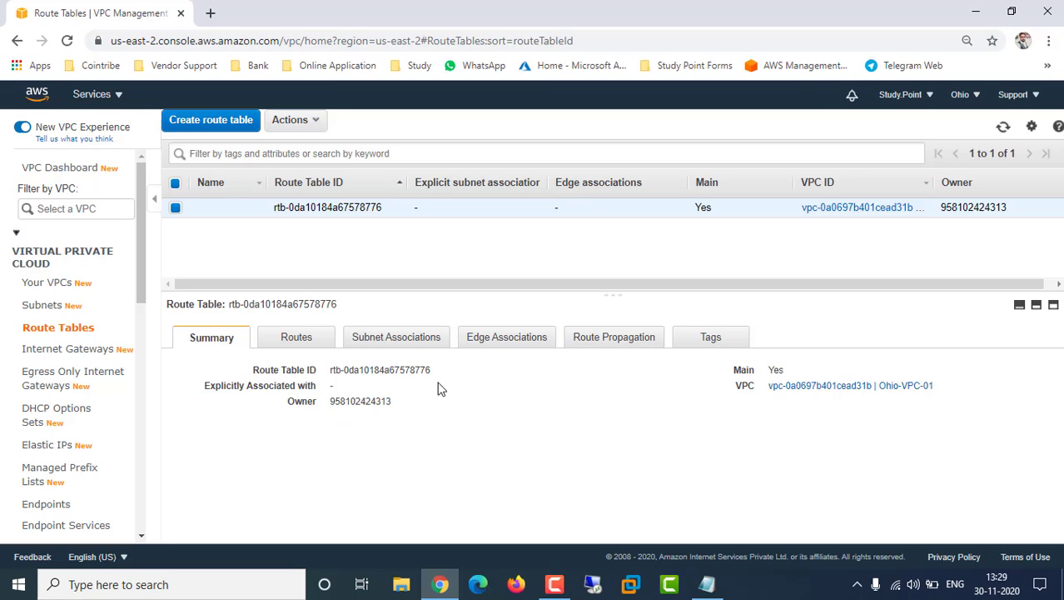
Rename the main route table to Ohio-RT and review its local 10.0.0.0/24 route
click(253, 212)
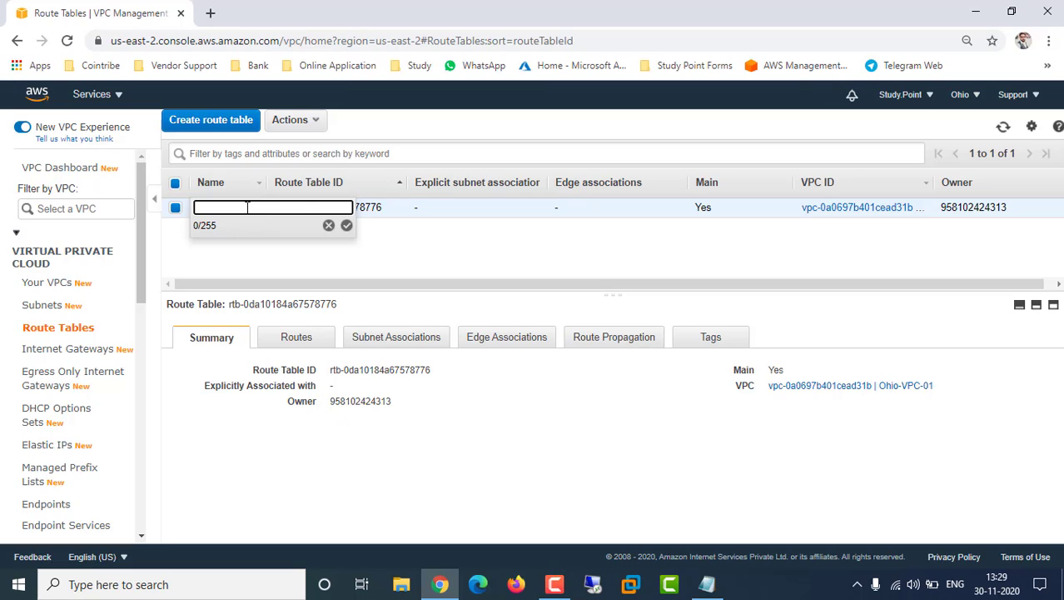
text(Ohio-RT)
click(346, 226)
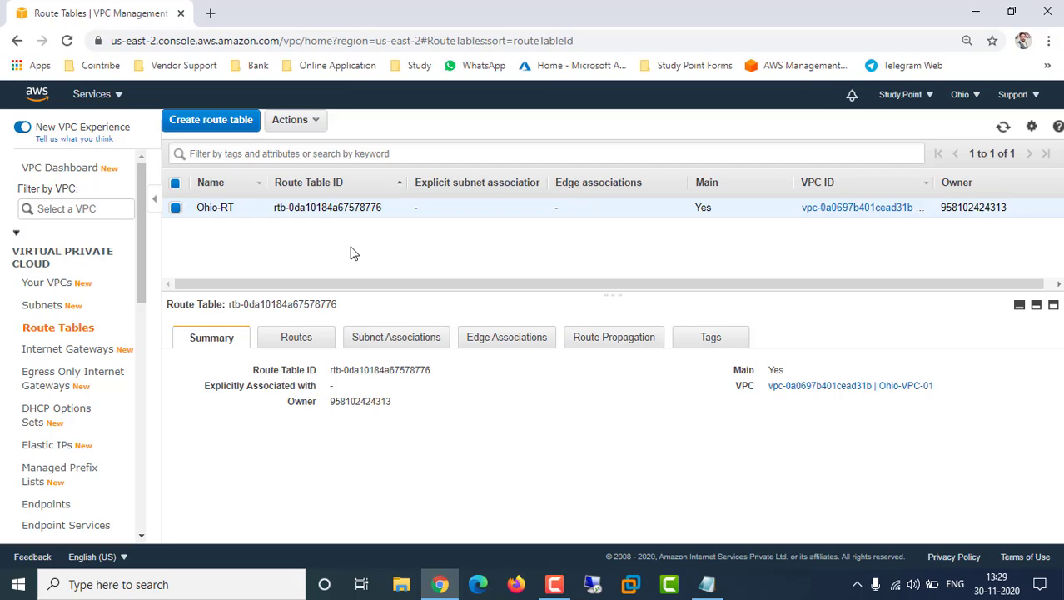
click(300, 338)
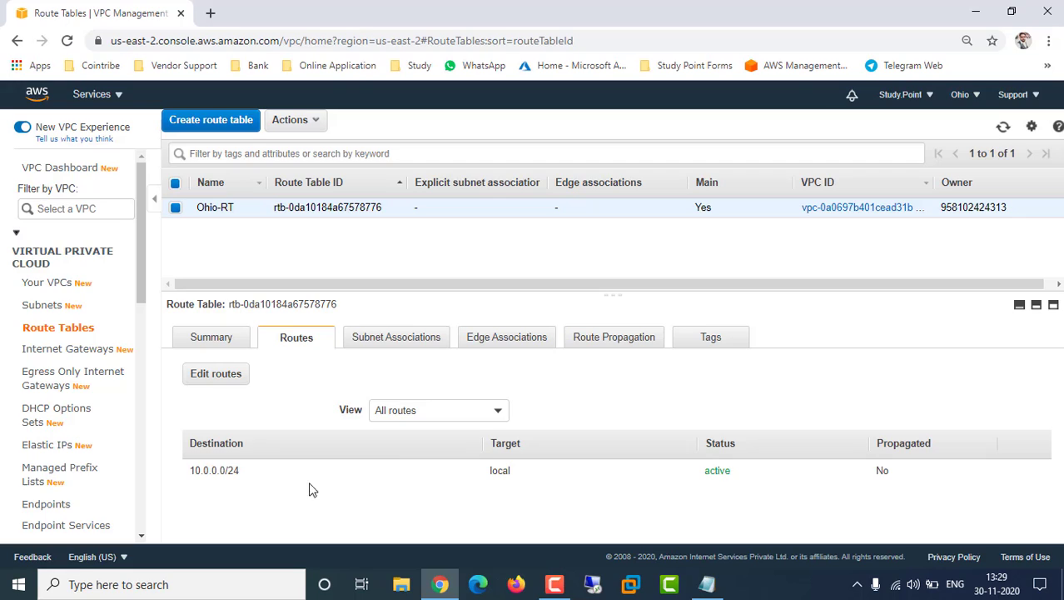
drag(204, 472, 248, 475)
click(218, 376)
Add a 0.0.0.0/0 route targeting internet gateway igw-050fe6ea952ac680f (Ohio-IG) and save it
click(50, 265)
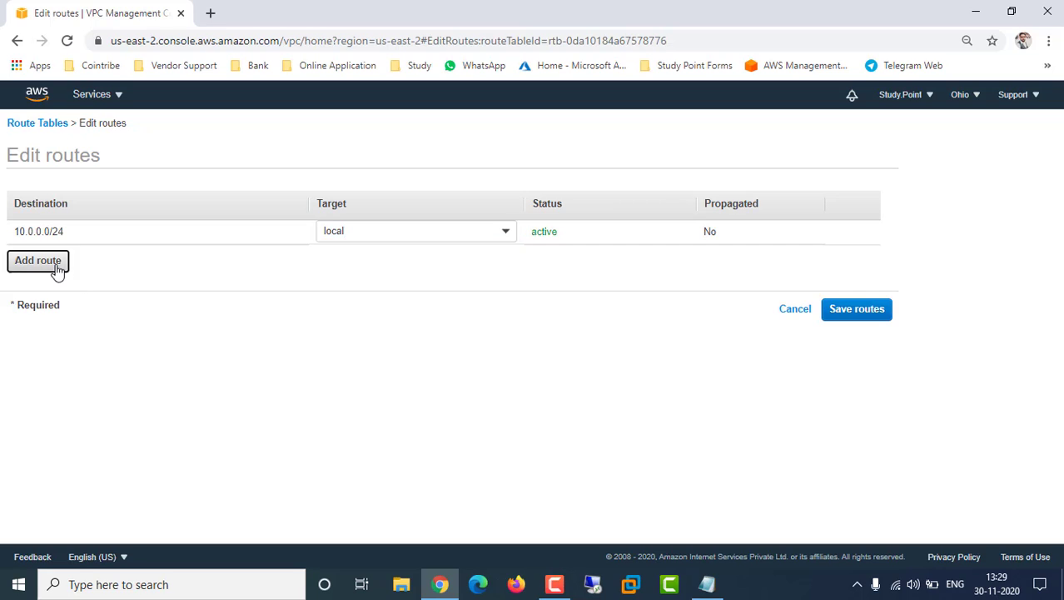
click(145, 262)
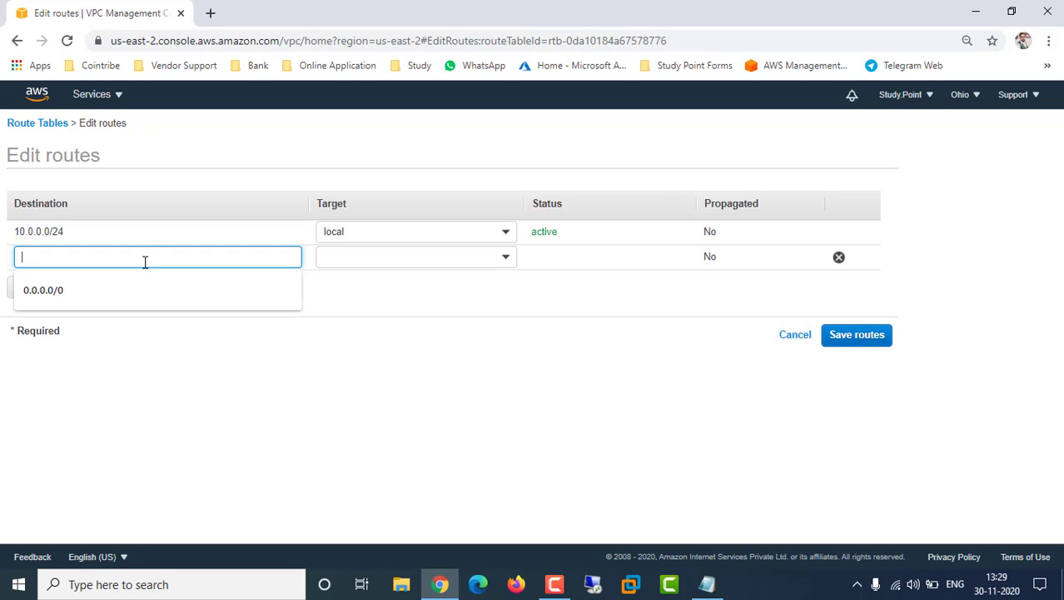
click(60, 293)
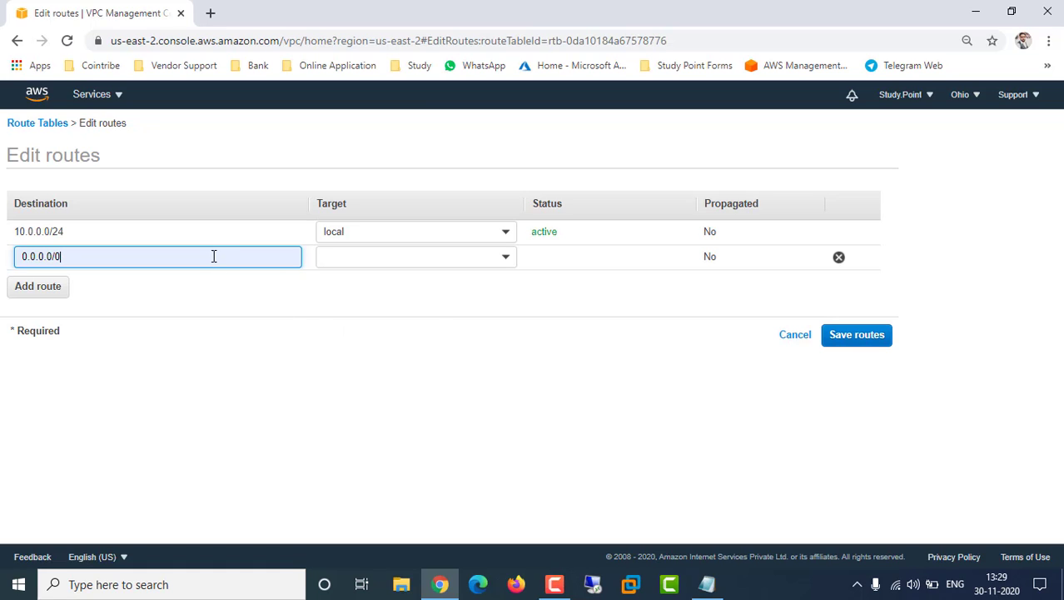
click(407, 295)
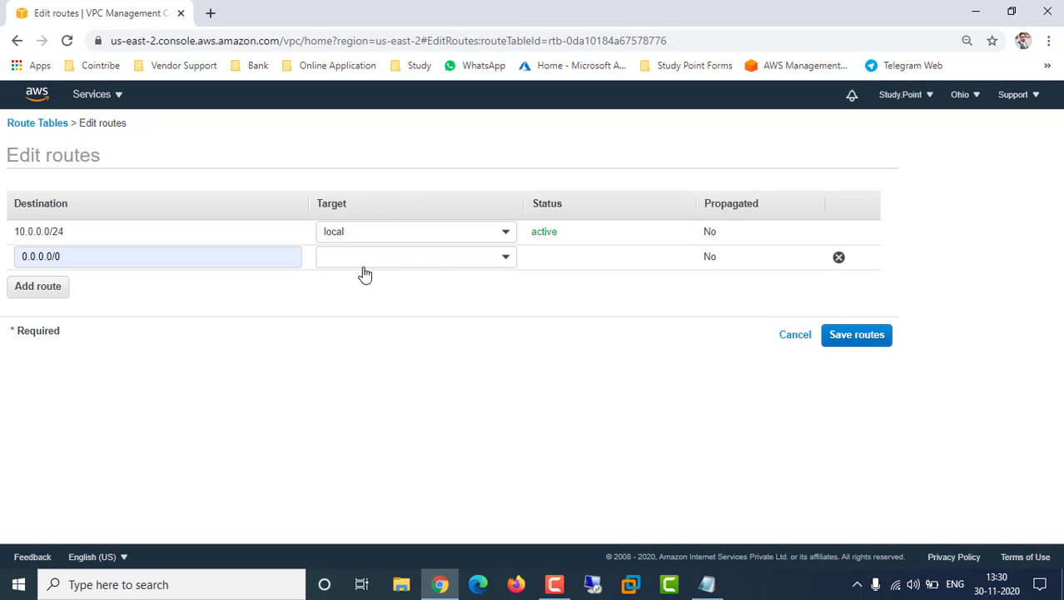
click(506, 261)
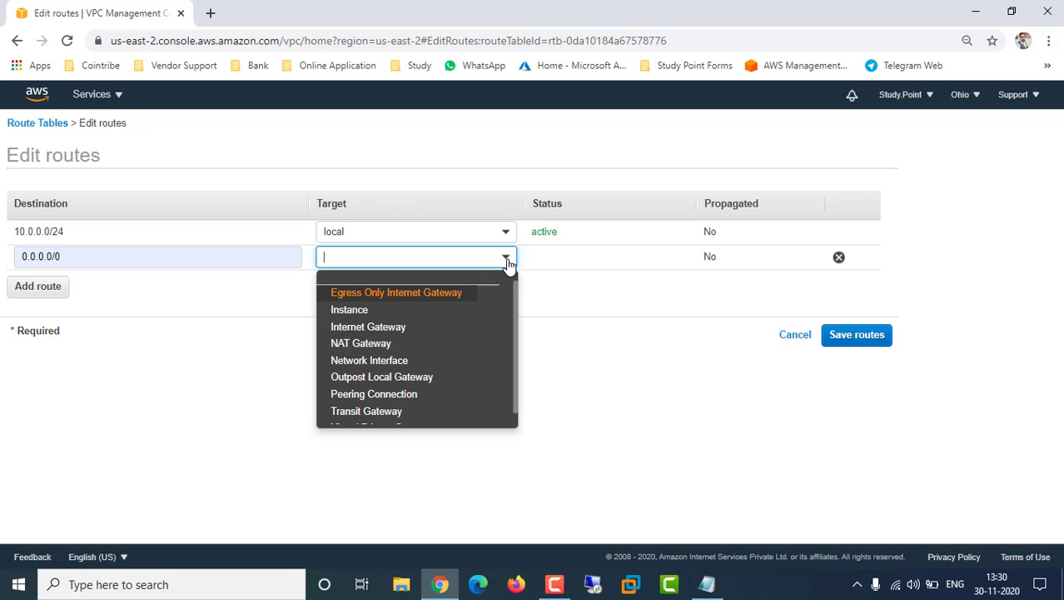
click(392, 328)
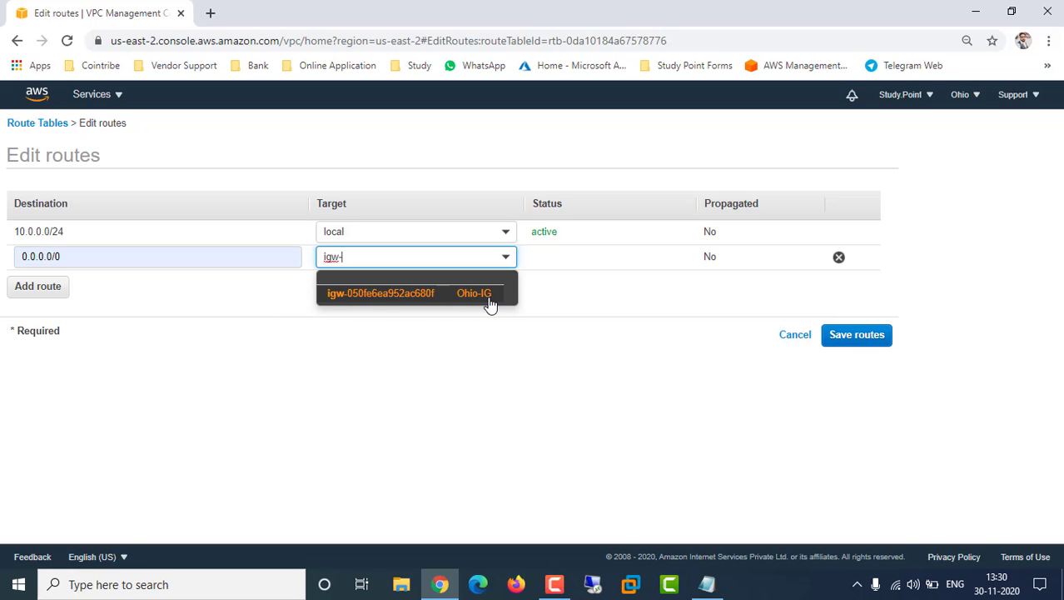
click(420, 295)
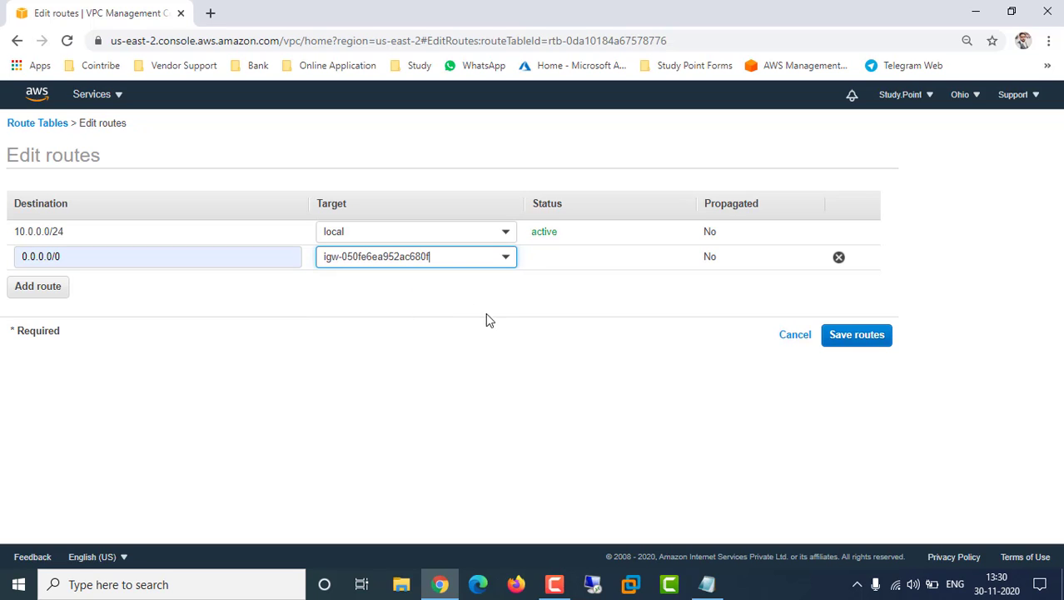
click(877, 341)
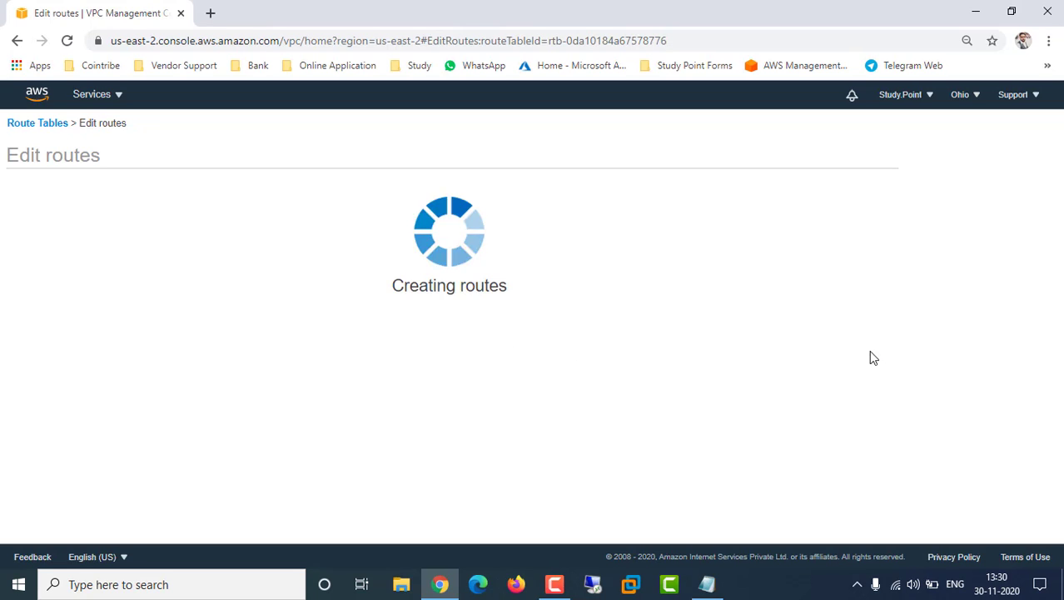
click(646, 244)
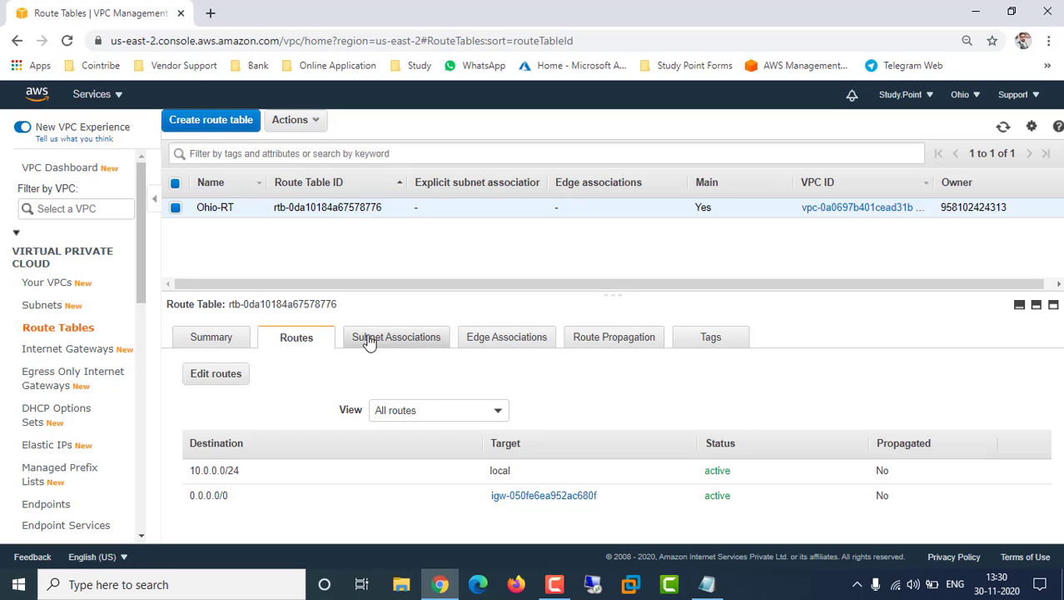
Explicitly associate the 10.0.0.0/24 subnet with Ohio-RT and save the association
click(397, 342)
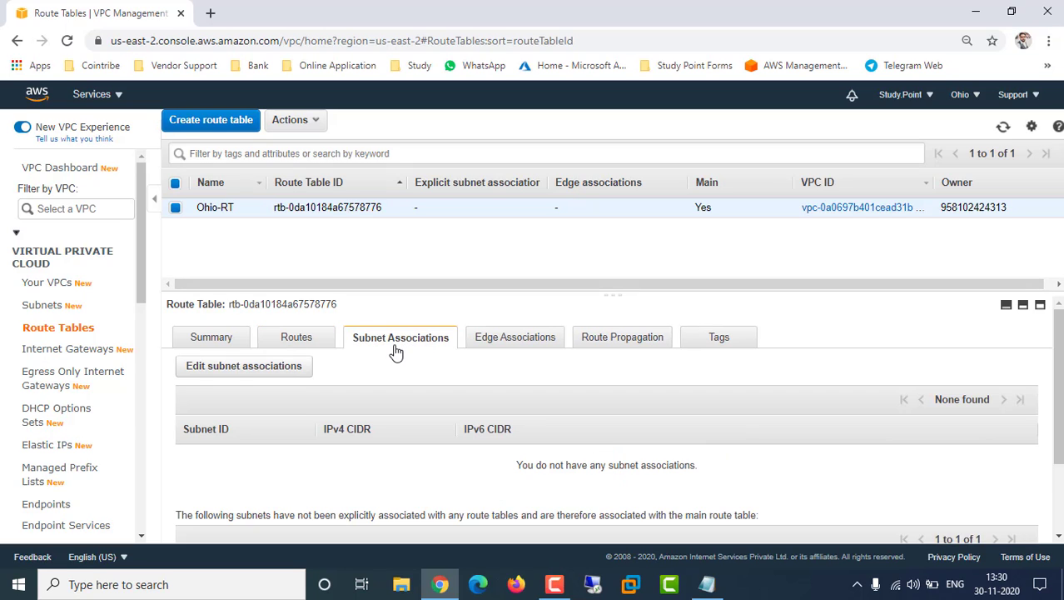
scroll(391, 354, down, 3)
scroll(379, 360, up, 3)
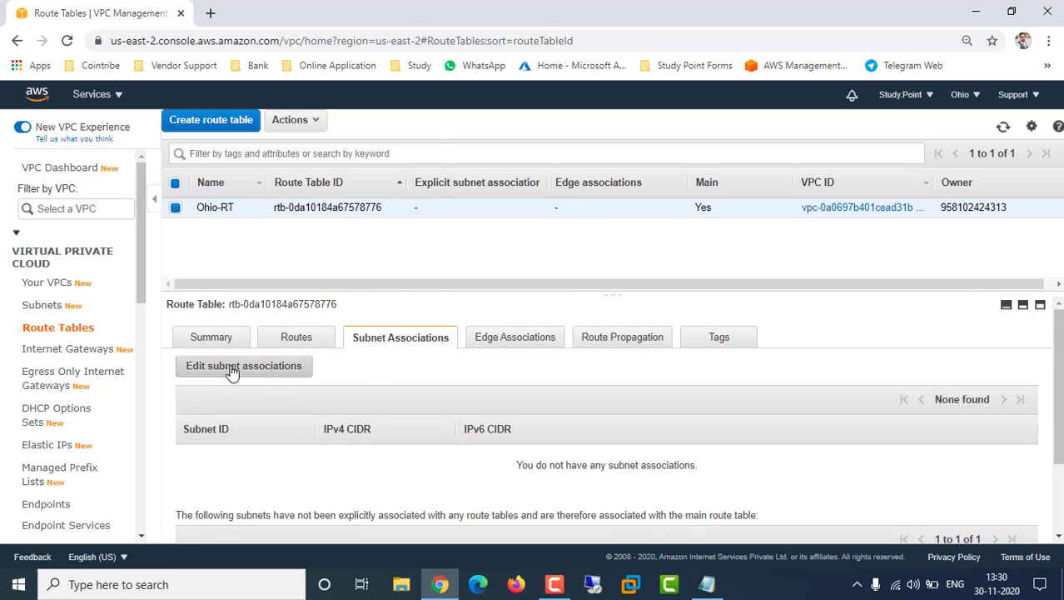
right_click(231, 366)
click(219, 369)
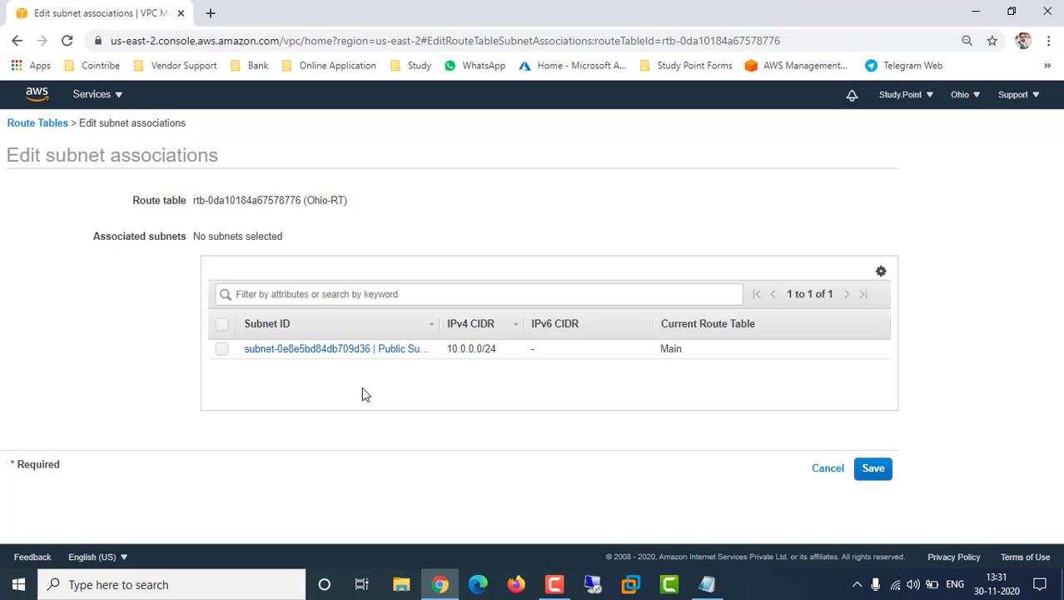
click(223, 349)
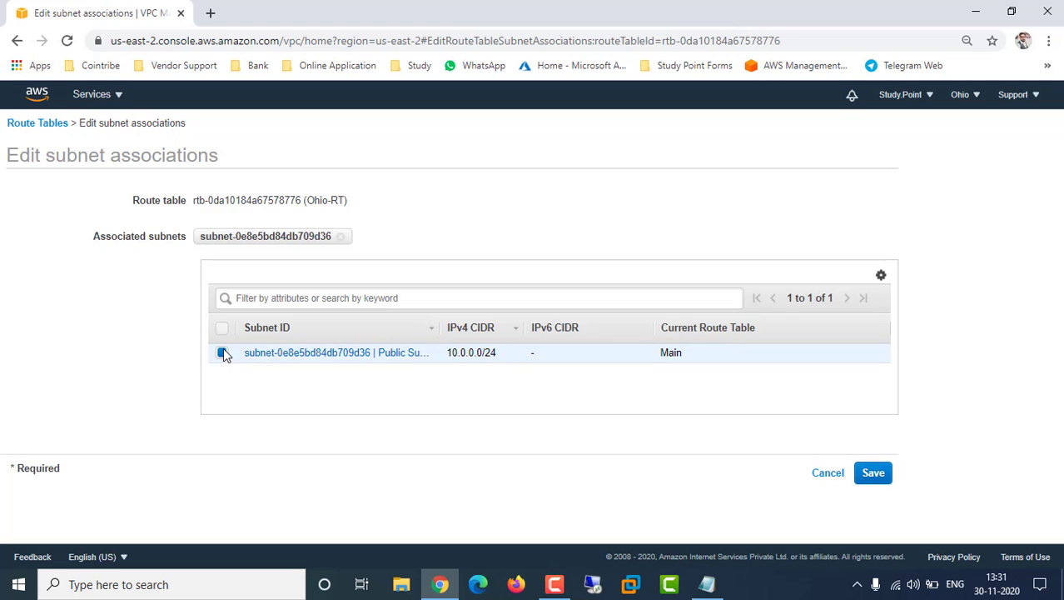
click(872, 471)
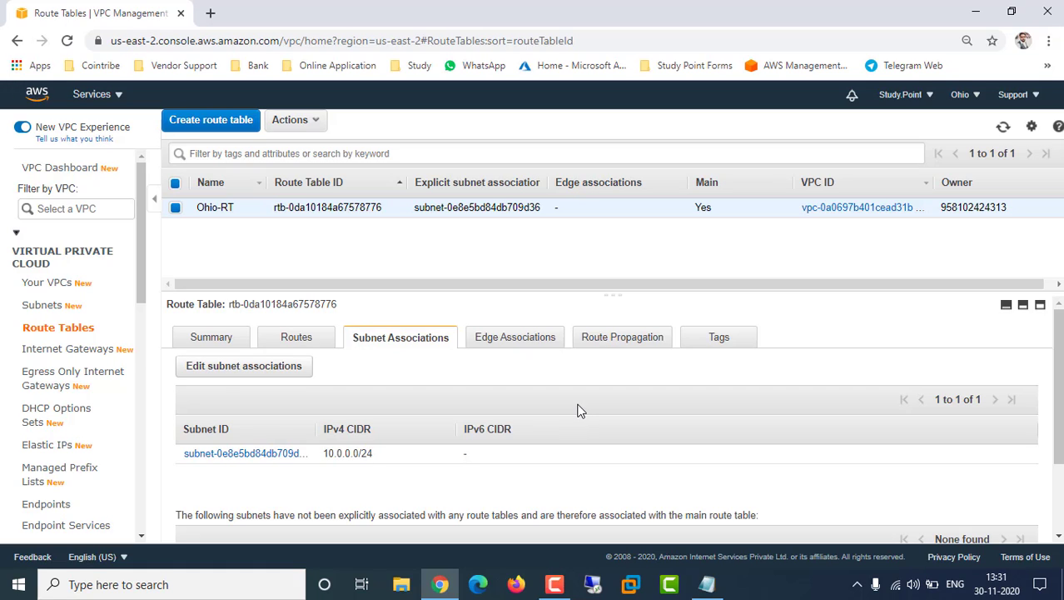
Append '(Done)' to the Internet Gateway and Route table lines, adding 'Subnet or route Define'
click(706, 584)
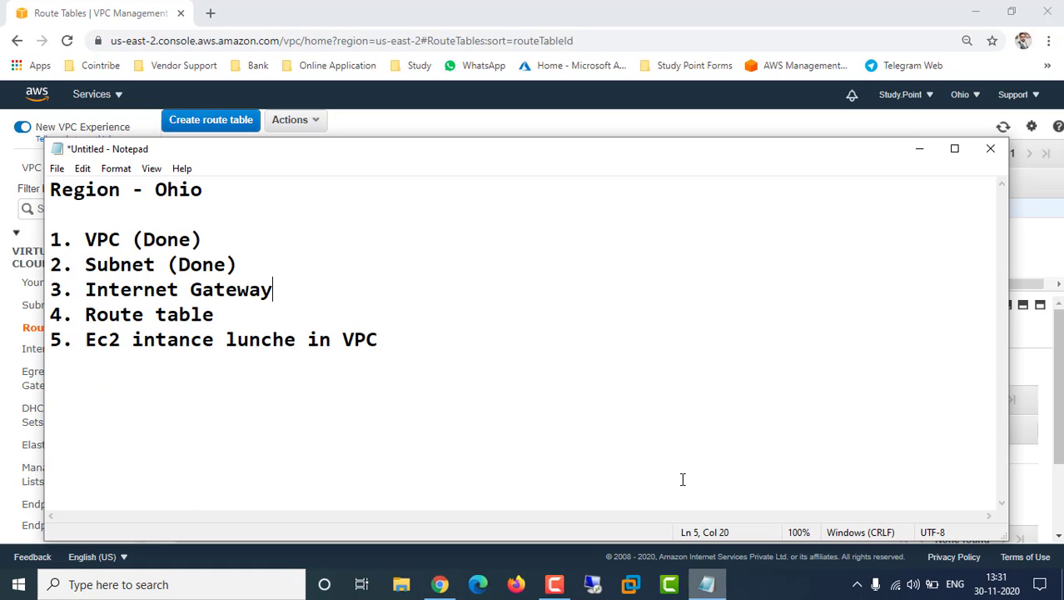
text(( Done)
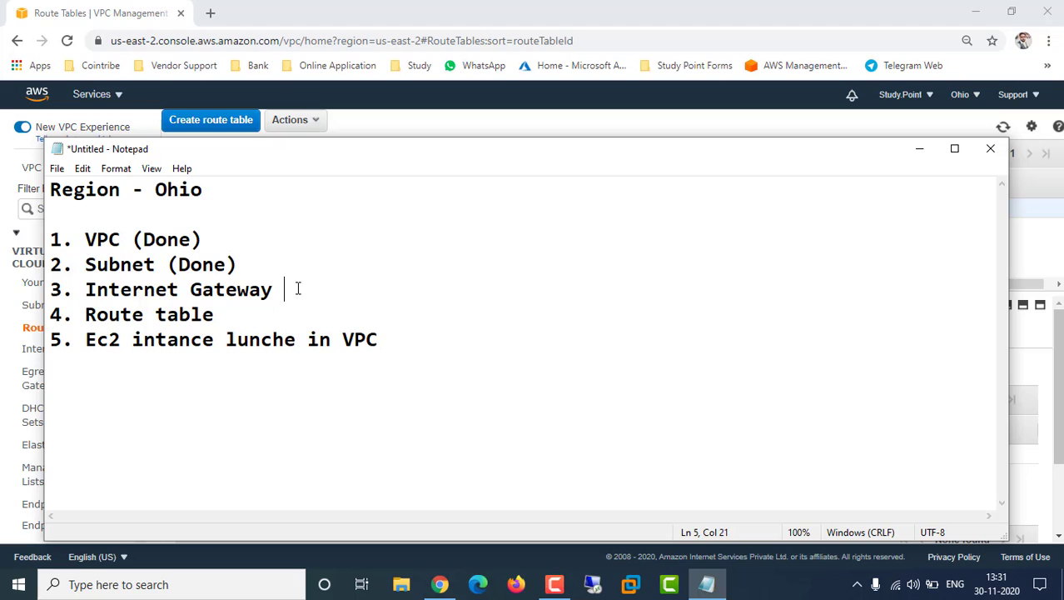
text())
click(270, 313)
text())
key(BackSpace)
text((Done)
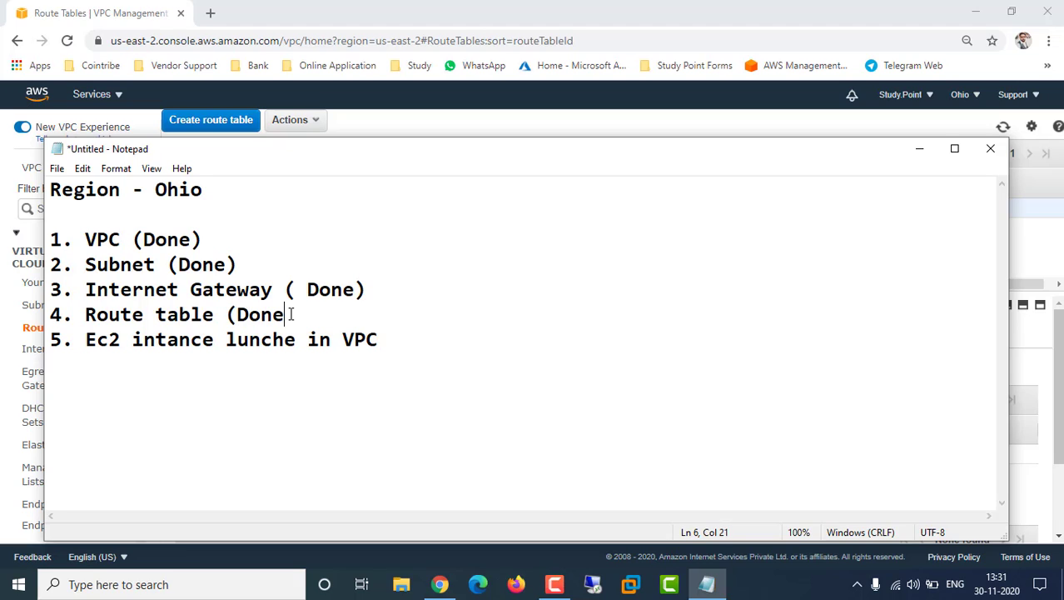
text() Subnet )
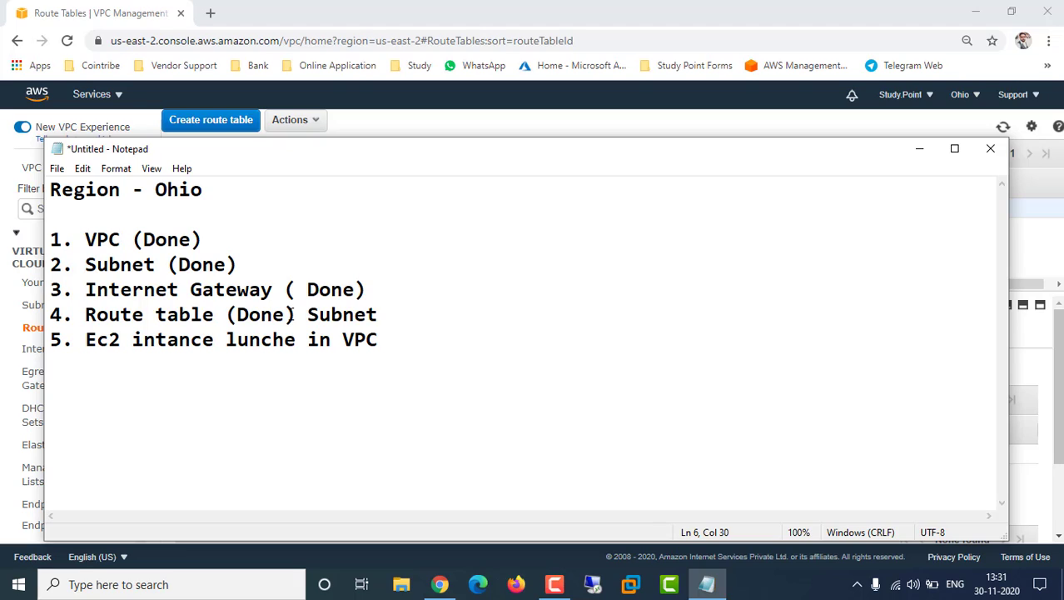
text(or route )
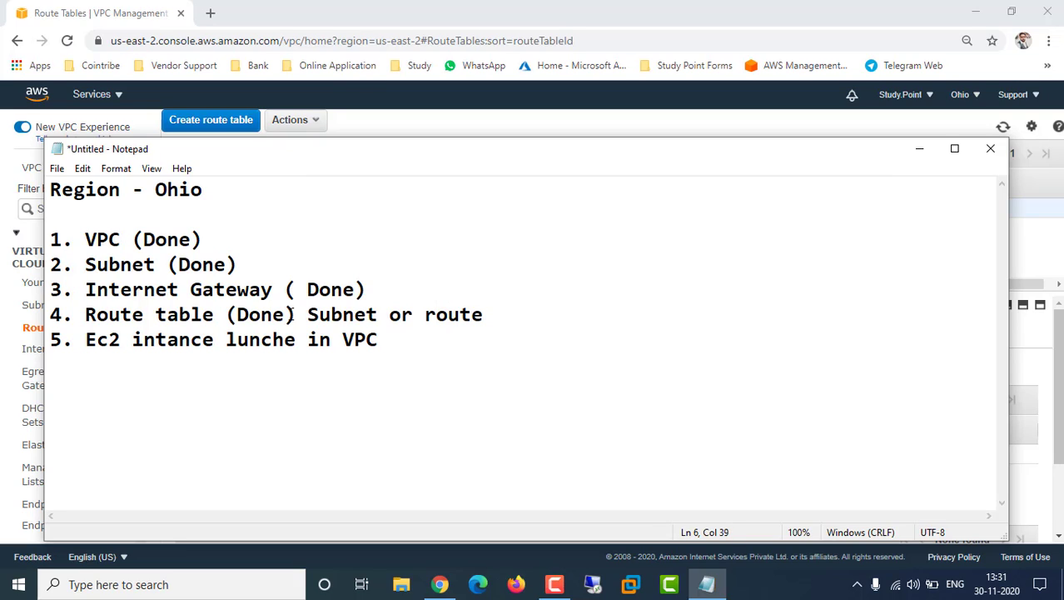
text(Defines)
key(BackSpace)
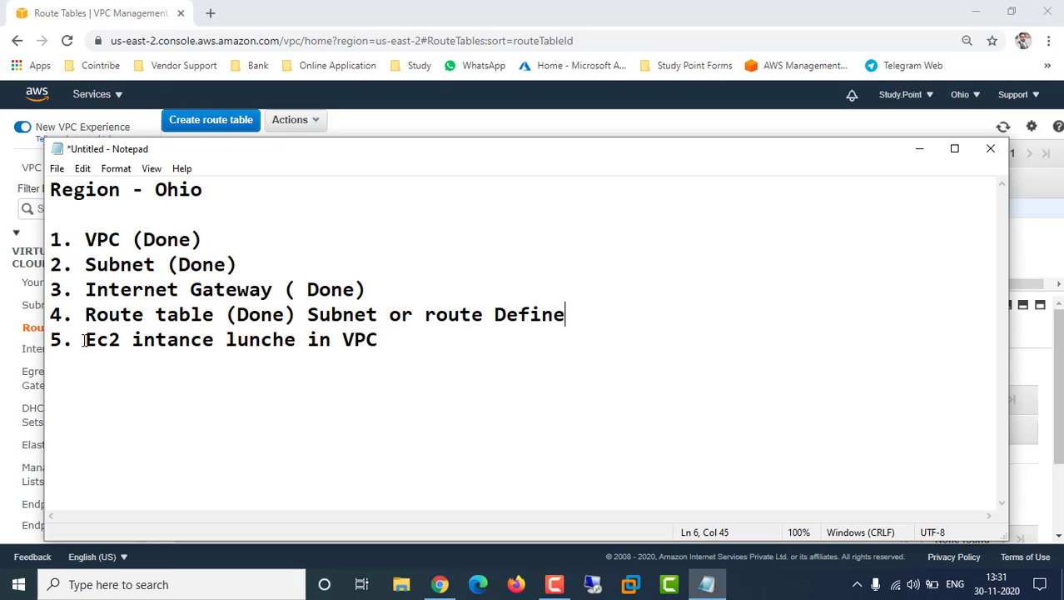
drag(83, 340, 381, 339)
click(382, 339)
Go from the notes to the EC2 running instances list and start Launch Instance
click(920, 148)
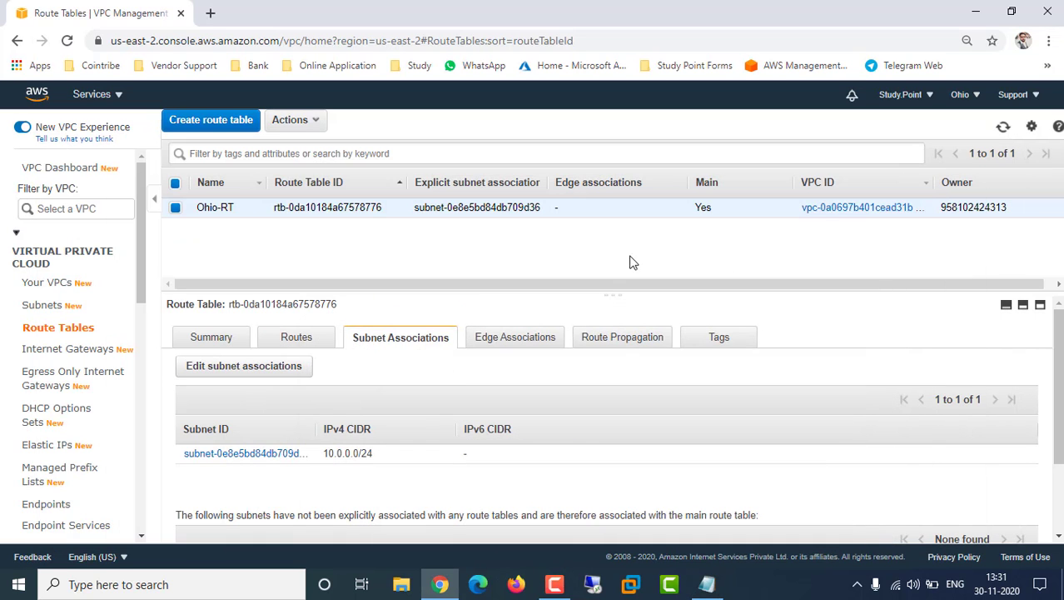
click(120, 97)
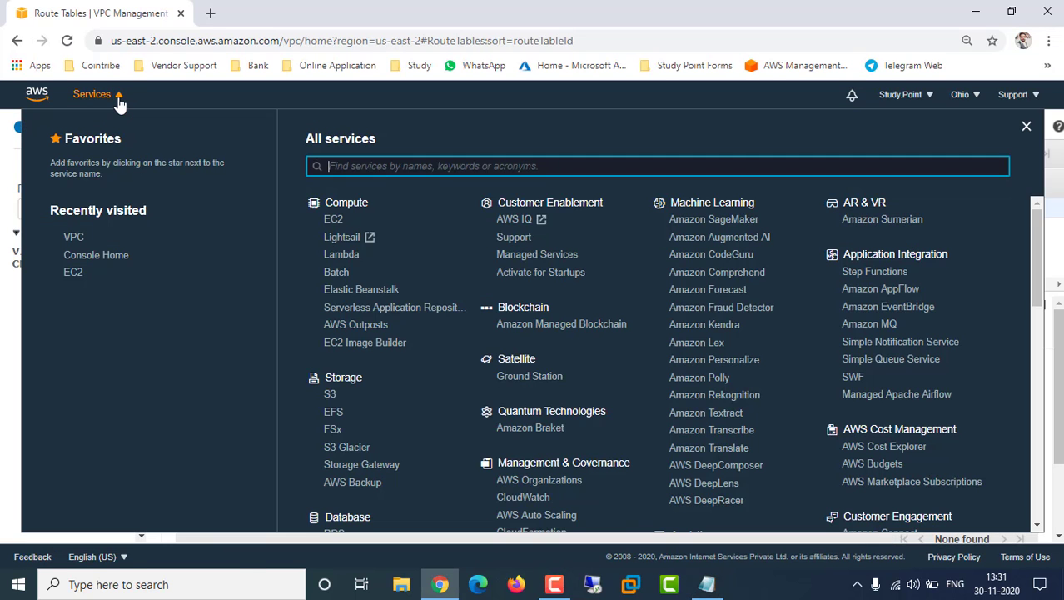
click(73, 274)
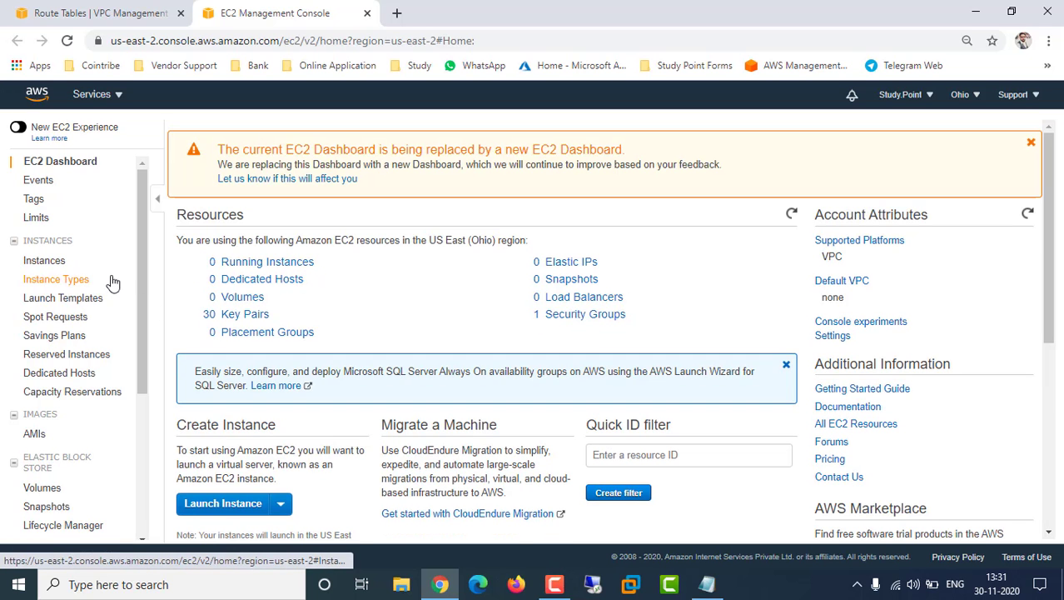
click(243, 263)
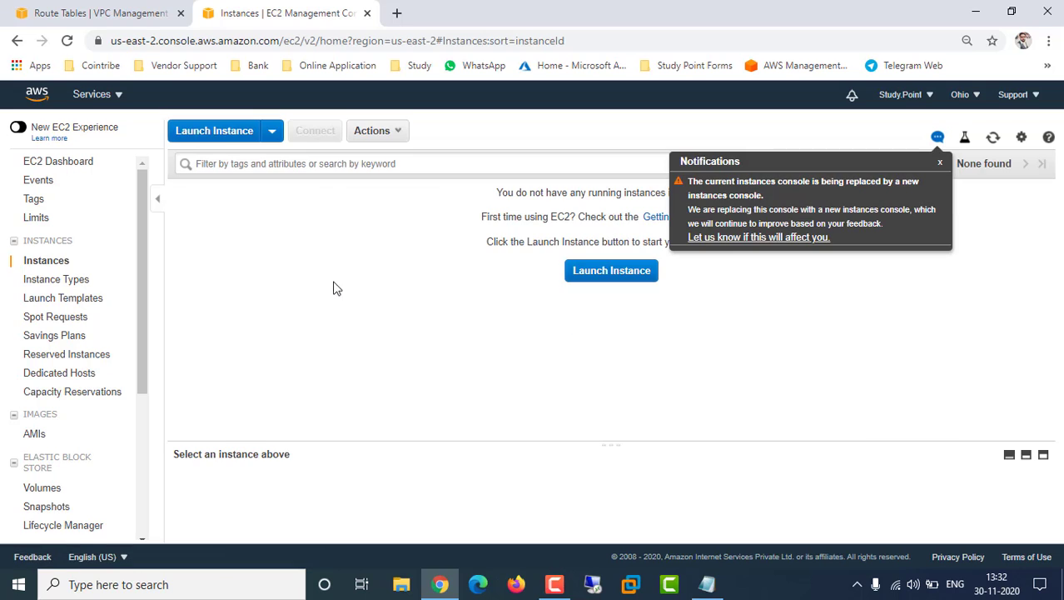
click(226, 133)
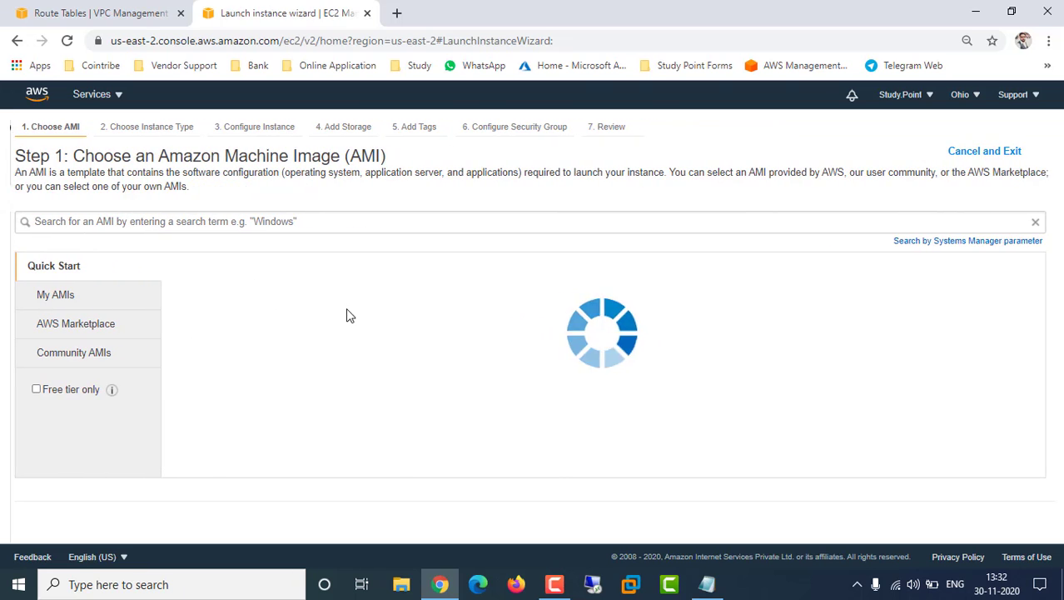
Filter to free-tier images and select Microsoft Windows Server 2019 Base with Containers, keeping t2.micro
click(35, 389)
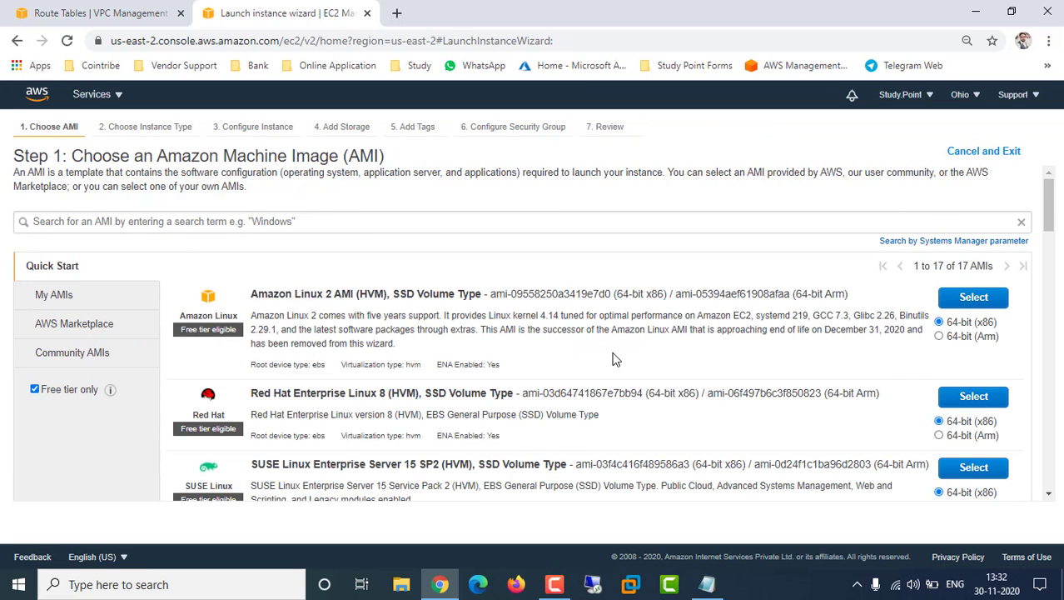
scroll(612, 358, down, 10)
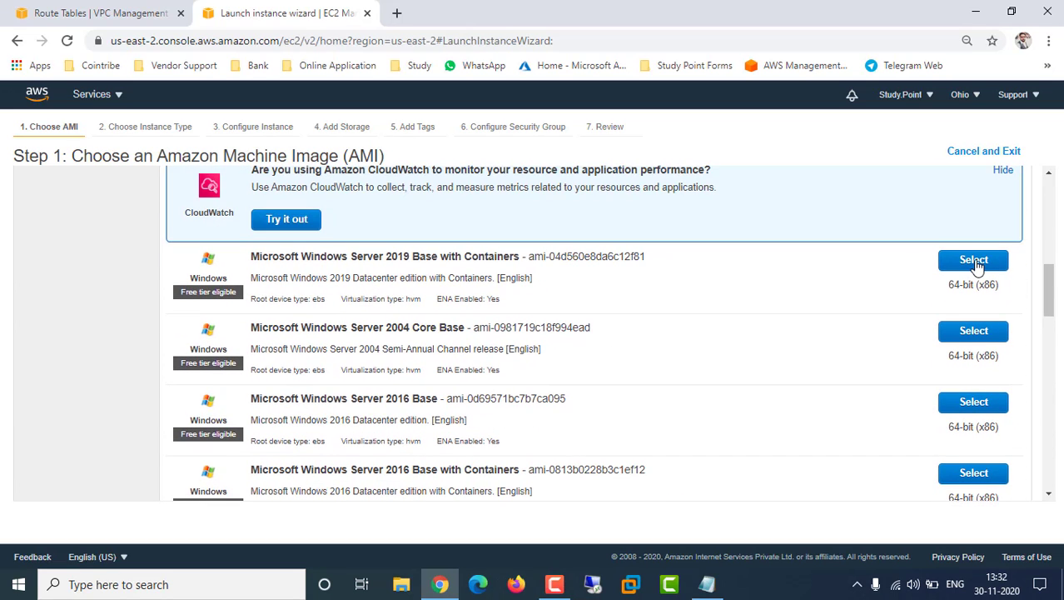
click(975, 262)
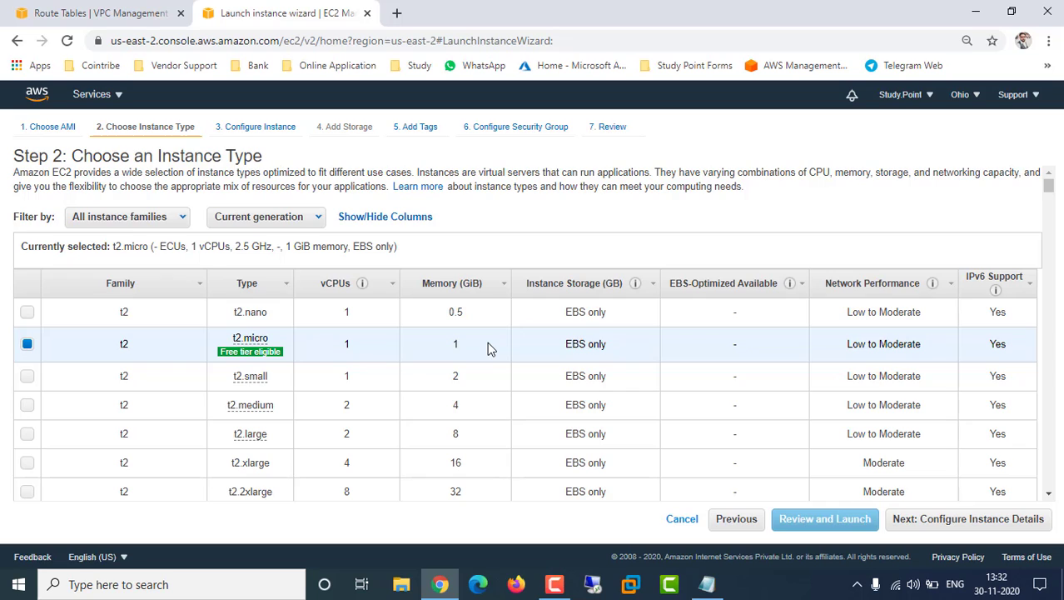
Advance to instance details and keep the number of instances at 1
click(936, 522)
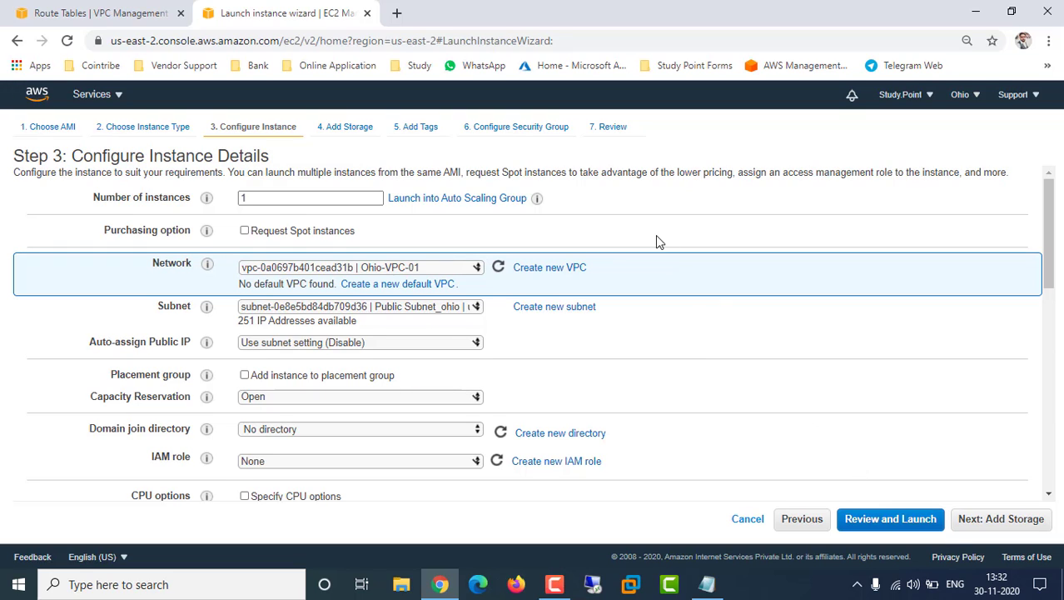
double_click(272, 197)
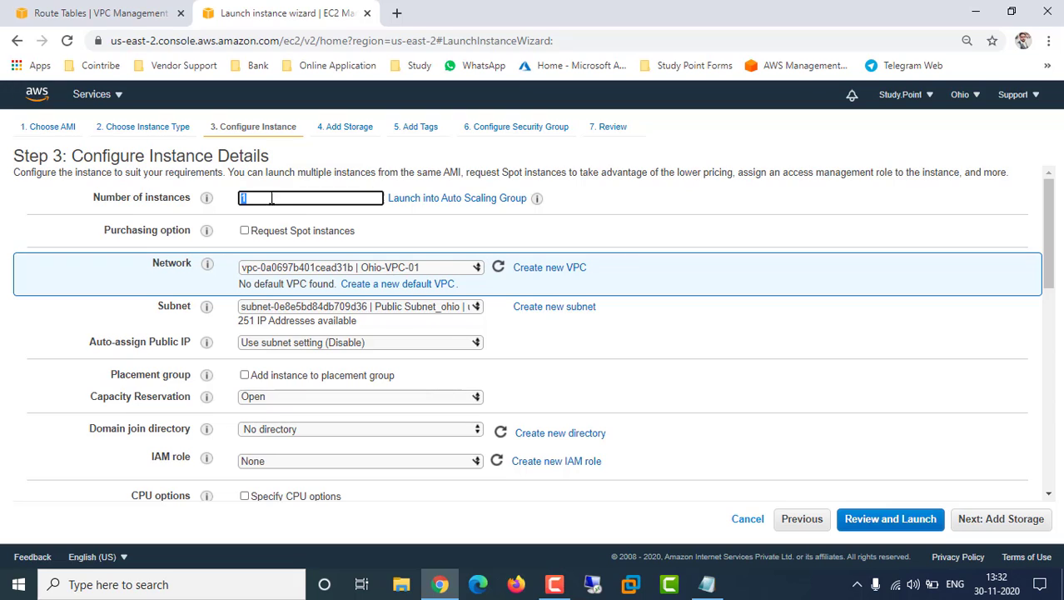
text(5)
drag(260, 197, 200, 197)
click(661, 215)
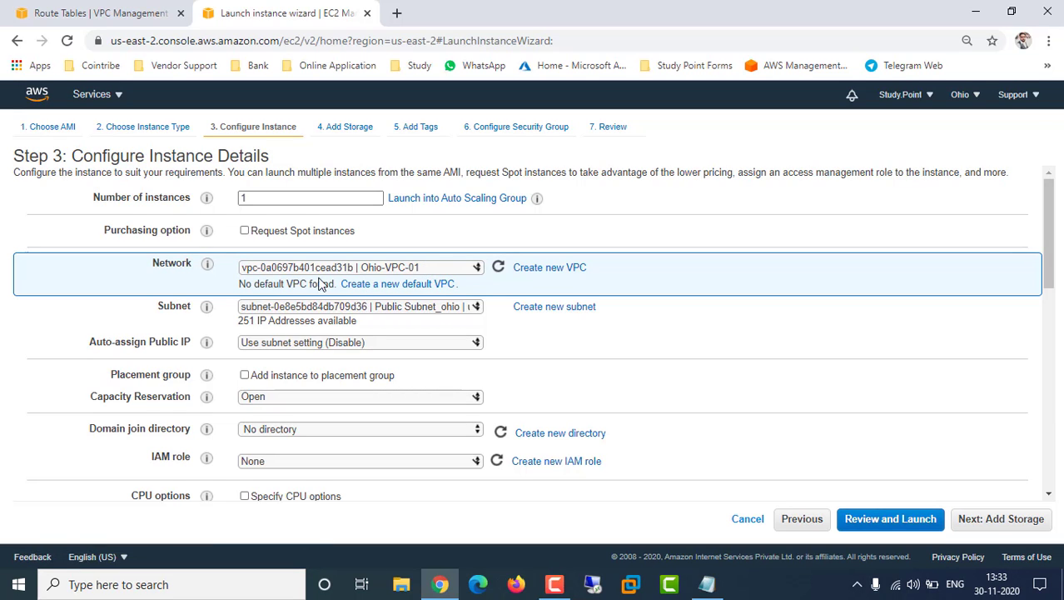
Choose Ohio-VPC-01 as the network and Public Subnet_ohio as the subnet
click(450, 268)
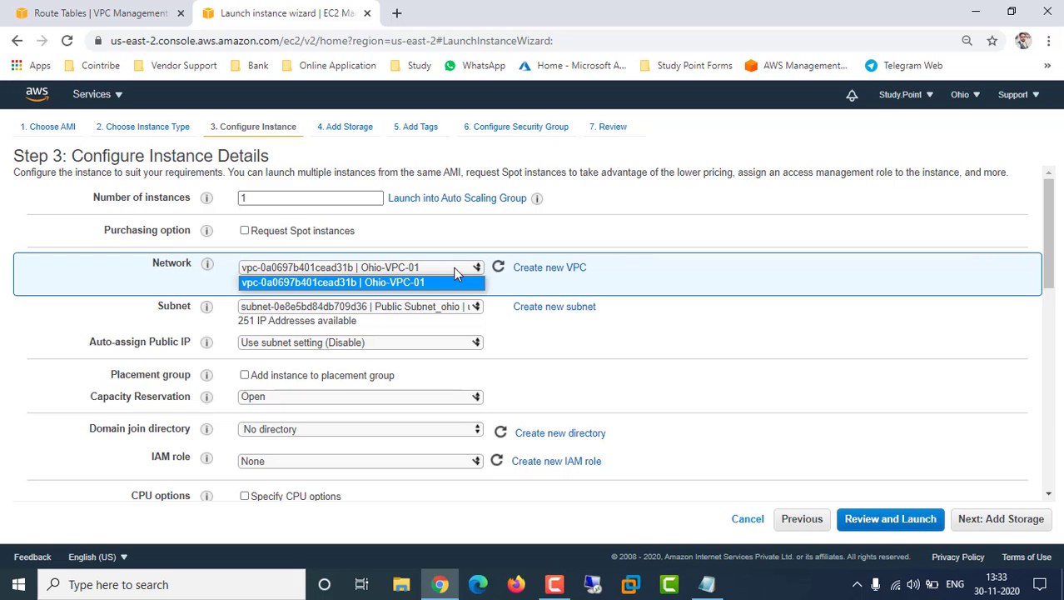
click(452, 272)
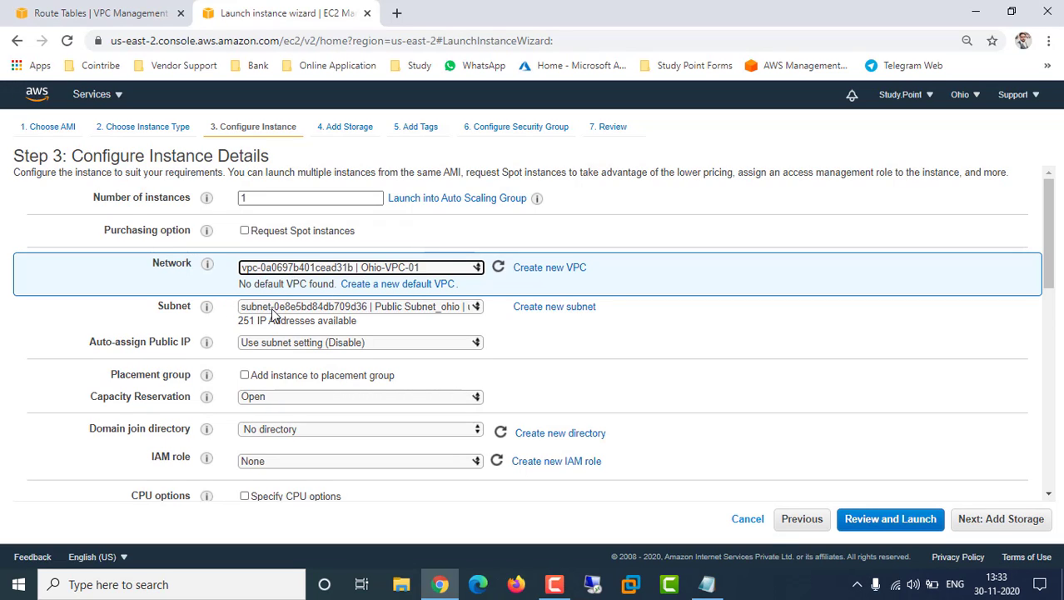
click(477, 308)
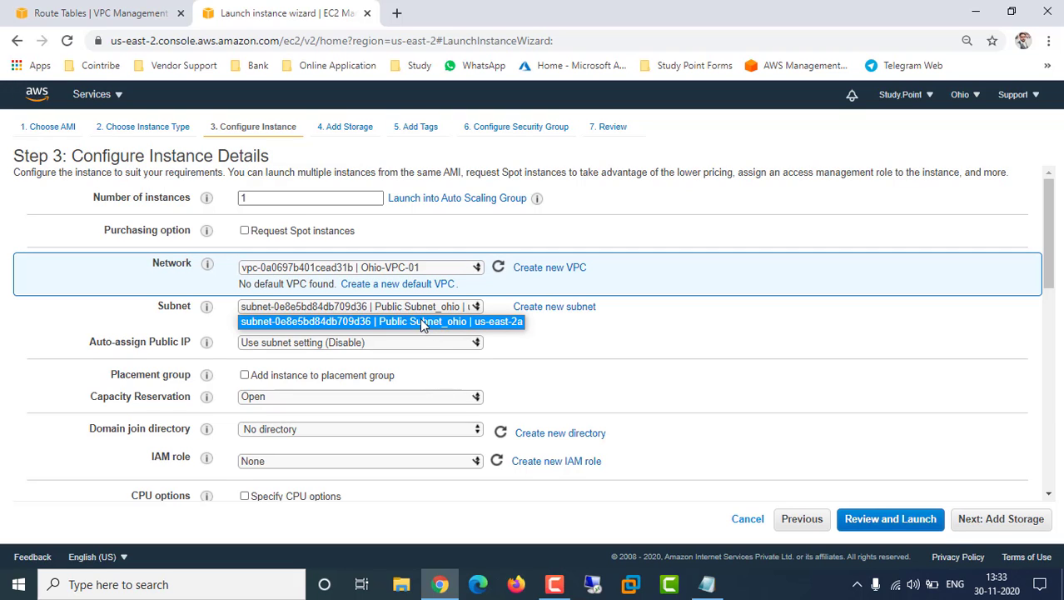
click(603, 355)
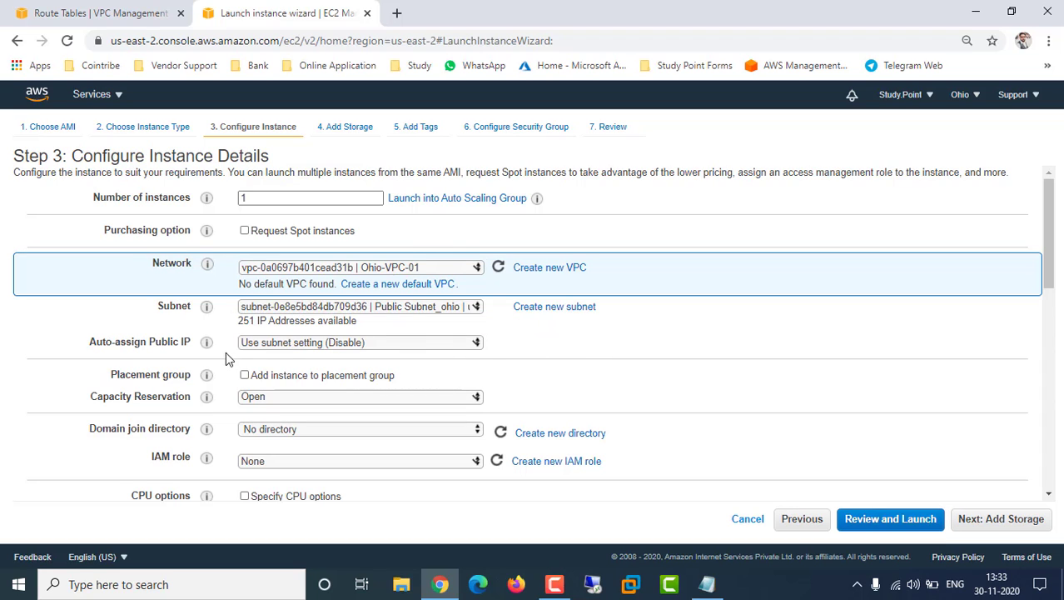
drag(101, 341, 191, 342)
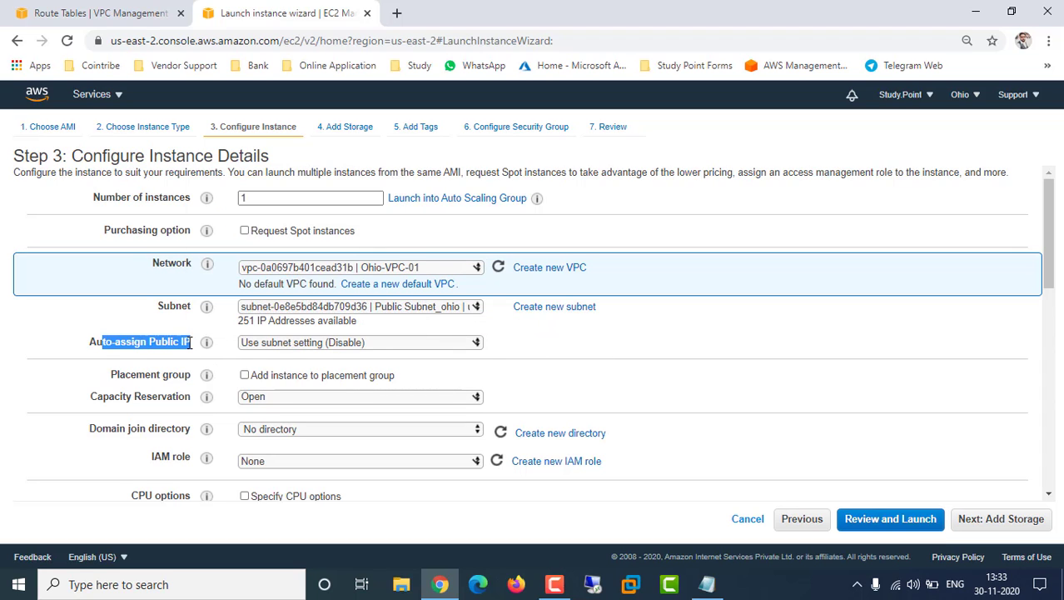
Set Auto-assign Public IP to Enable, review the remaining options, and continue to Add Storage
click(295, 349)
click(280, 372)
click(583, 349)
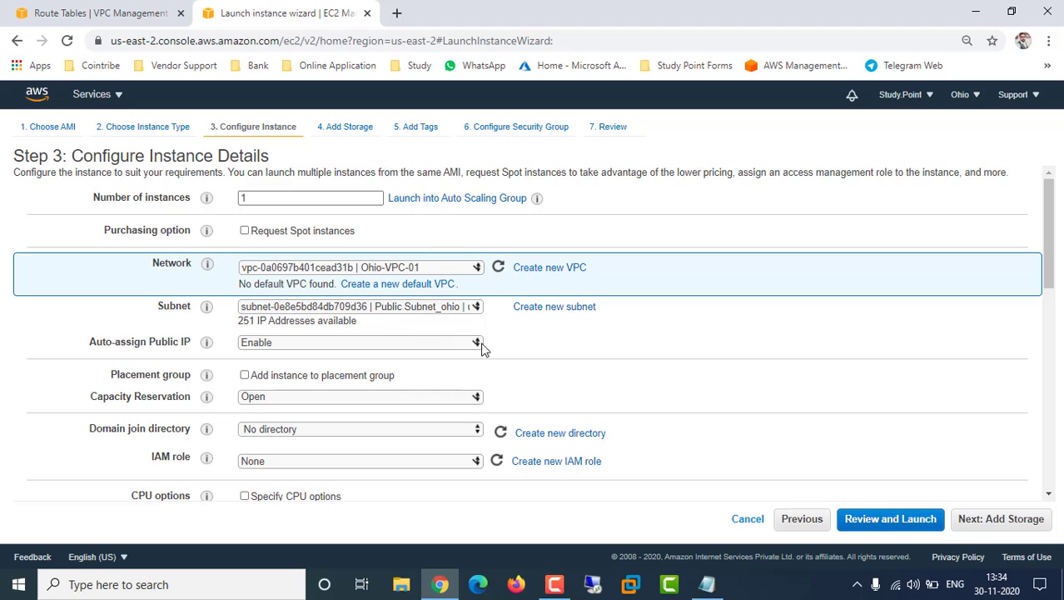
scroll(673, 374, down, 3)
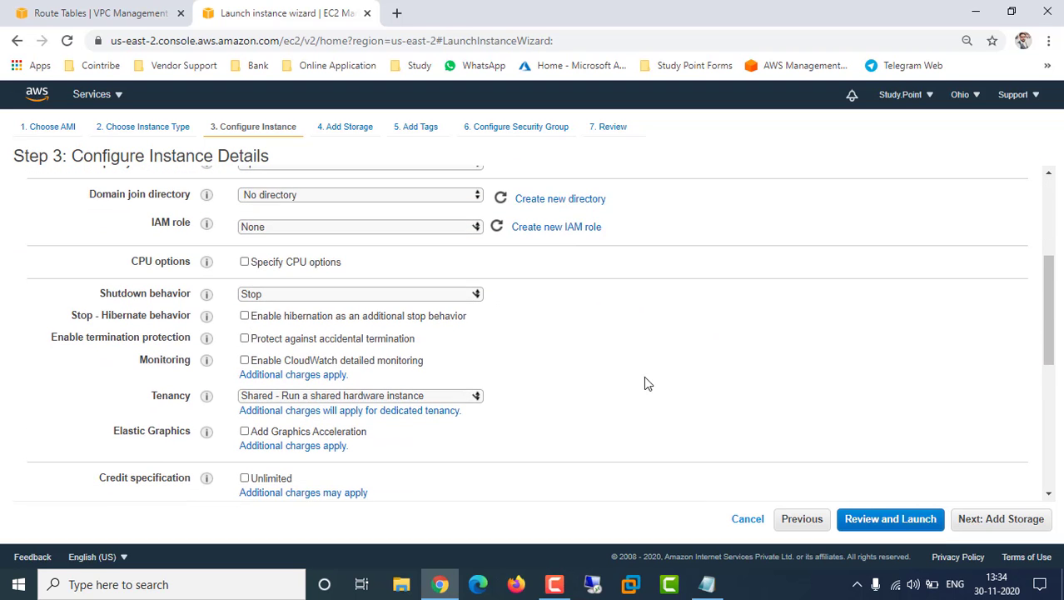
scroll(641, 382, up, 2)
scroll(690, 363, down, 2)
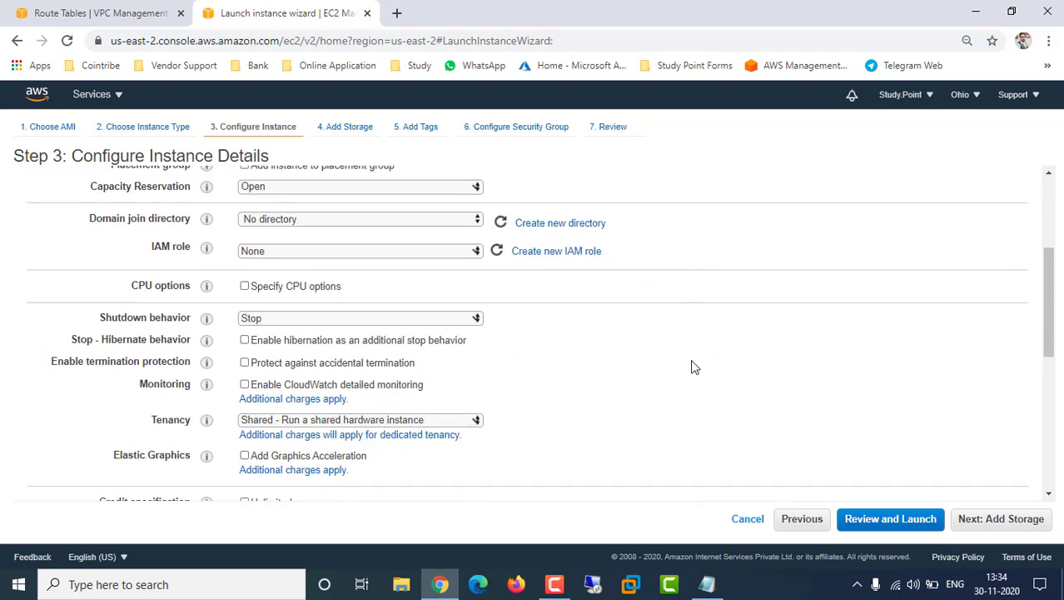
scroll(690, 363, down, 5)
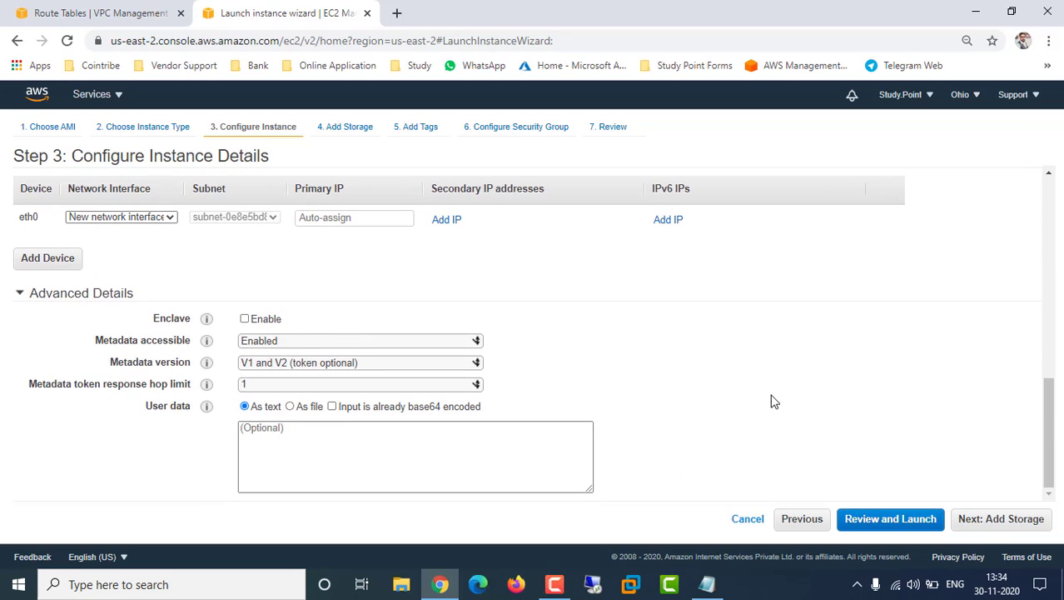
click(996, 519)
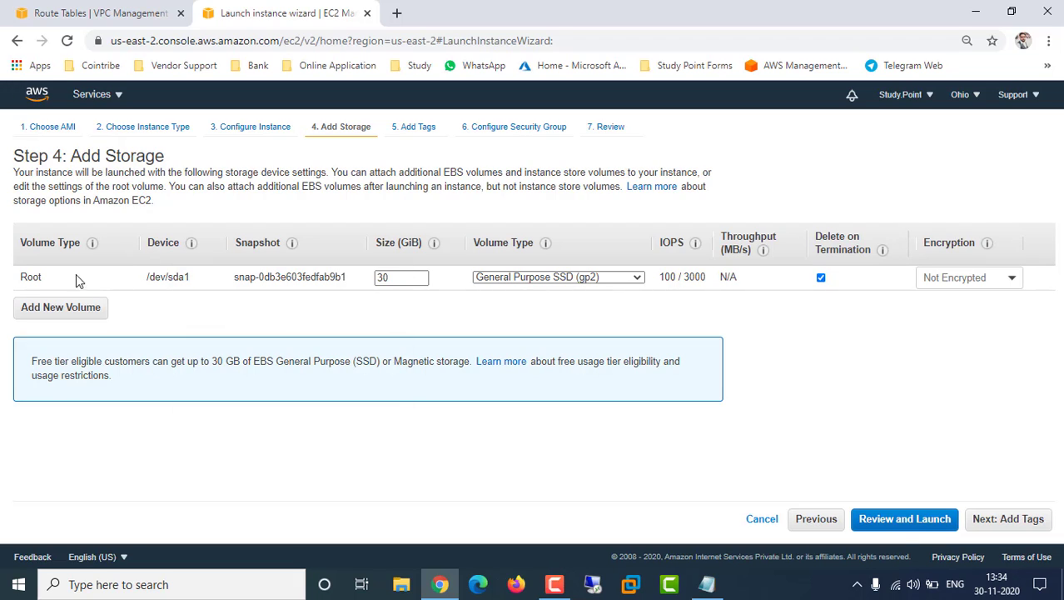
Keep the /dev/sda1 root volume as General Purpose SSD (gp2) and skip tags to security groups
triple_click(158, 276)
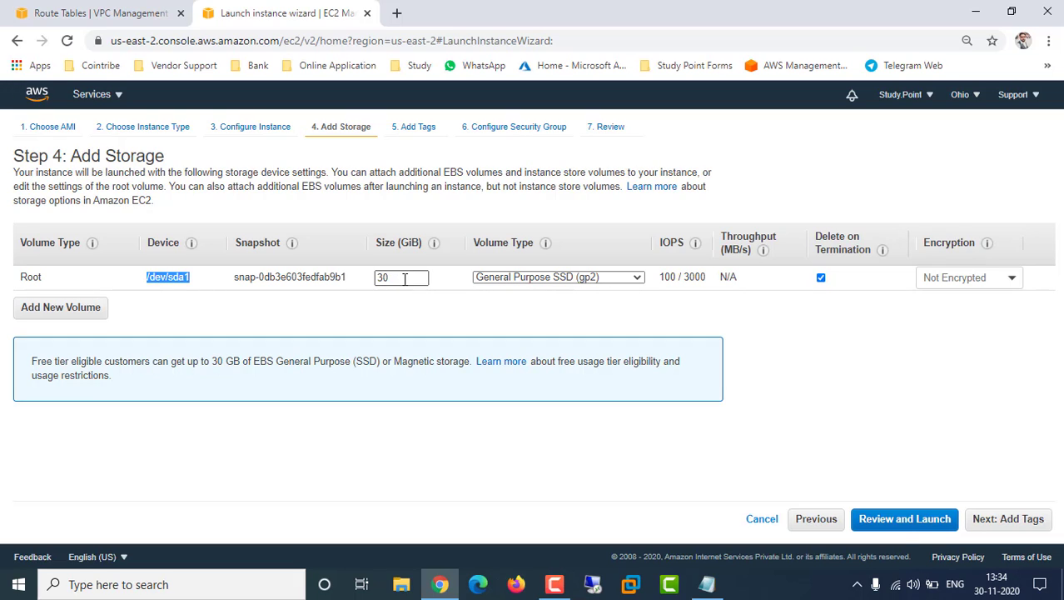
click(534, 277)
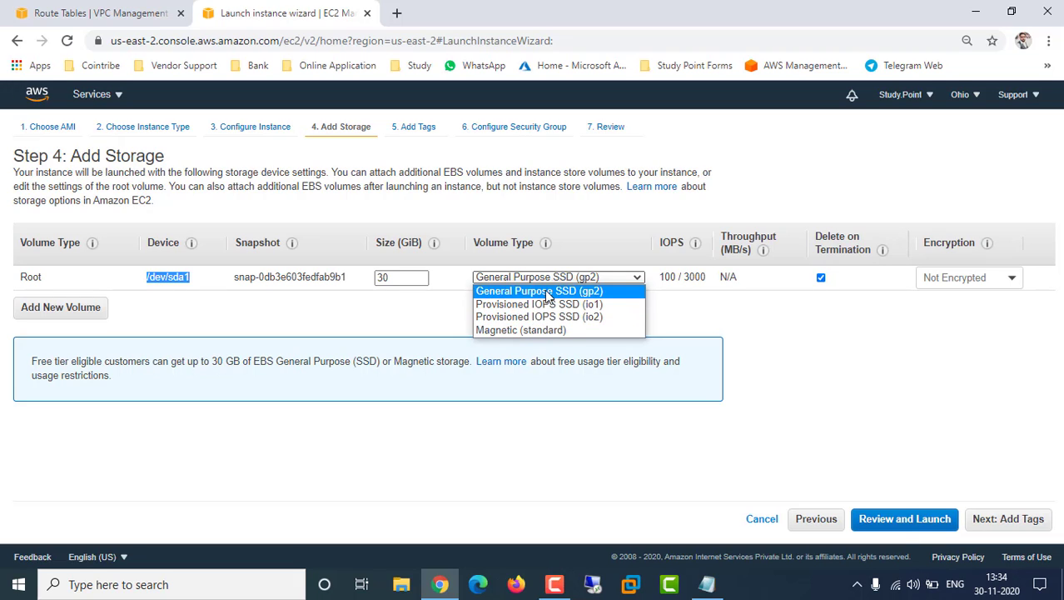
click(549, 293)
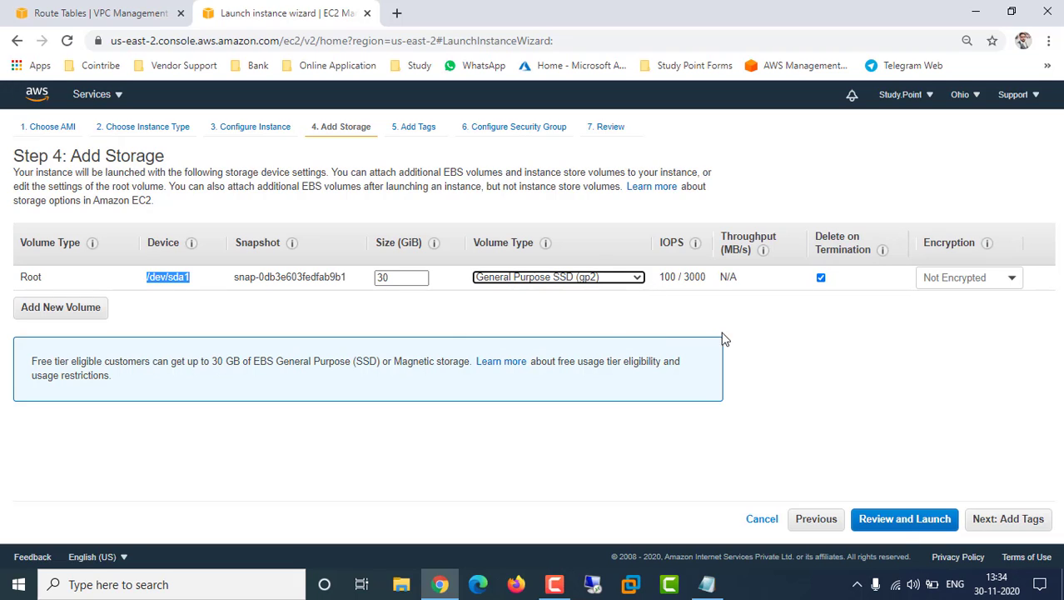
click(1003, 519)
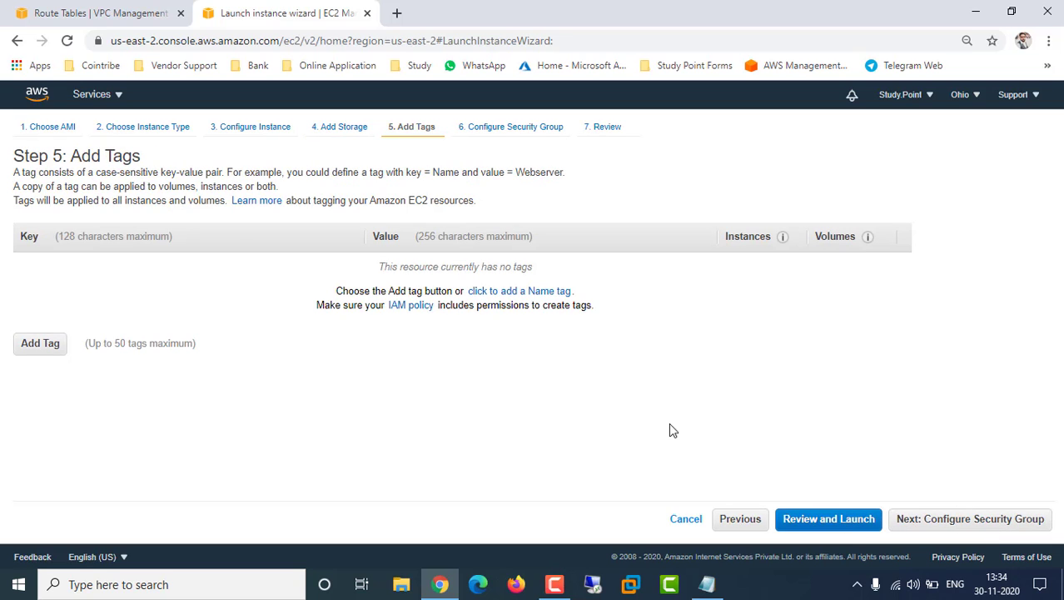
click(934, 518)
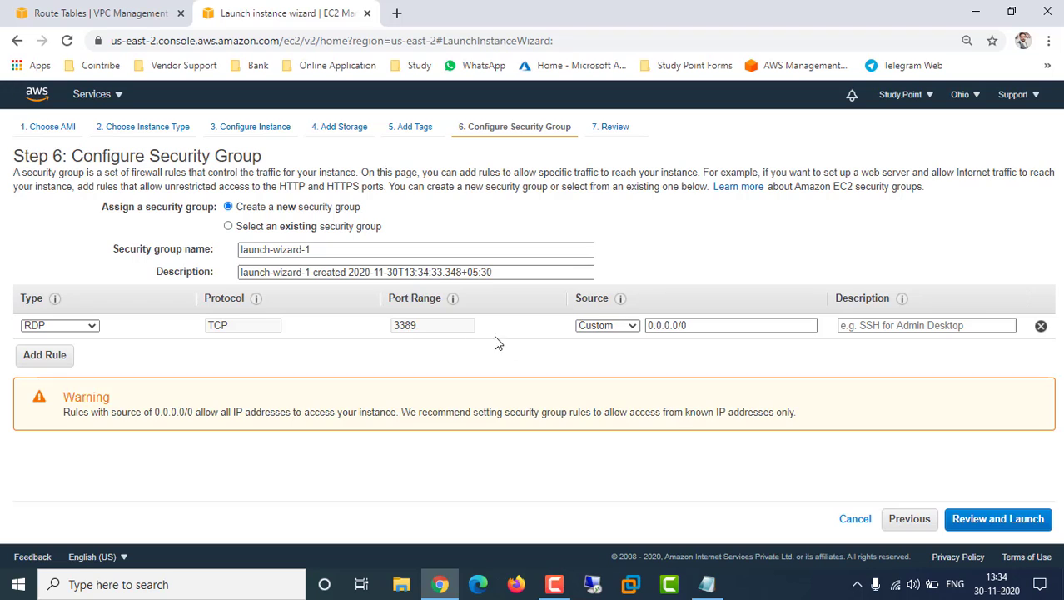
Add then remove an extra inbound rule, leaving only RDP 3389, and go to launch review
click(44, 356)
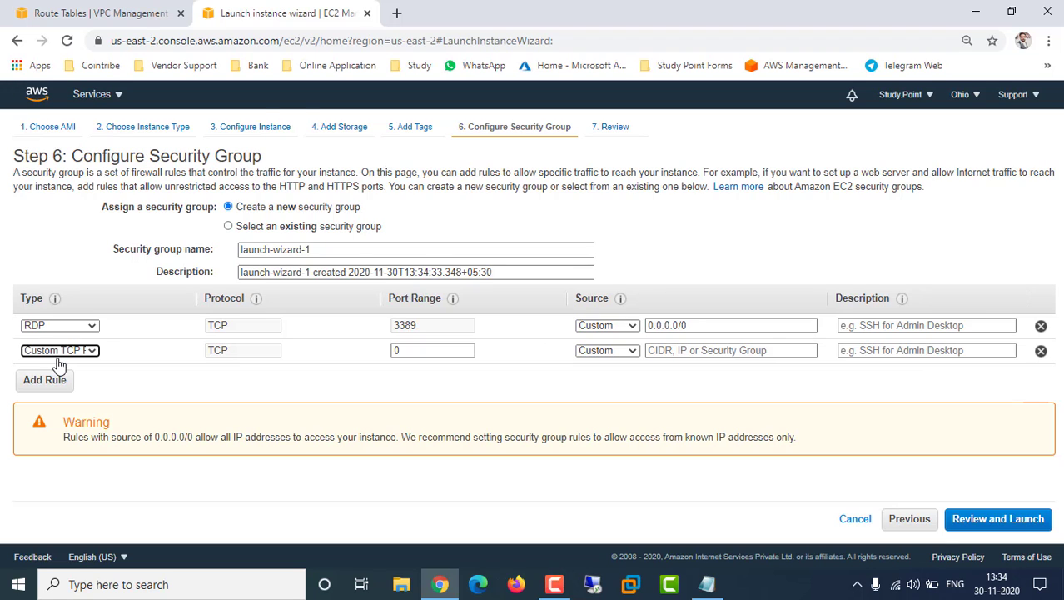
right_click(94, 345)
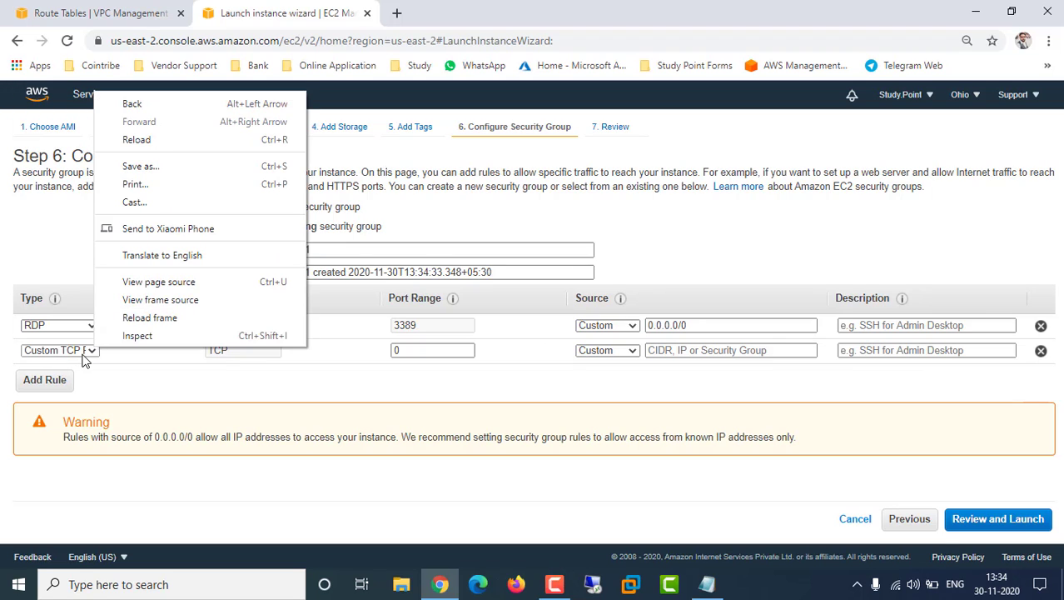
click(86, 351)
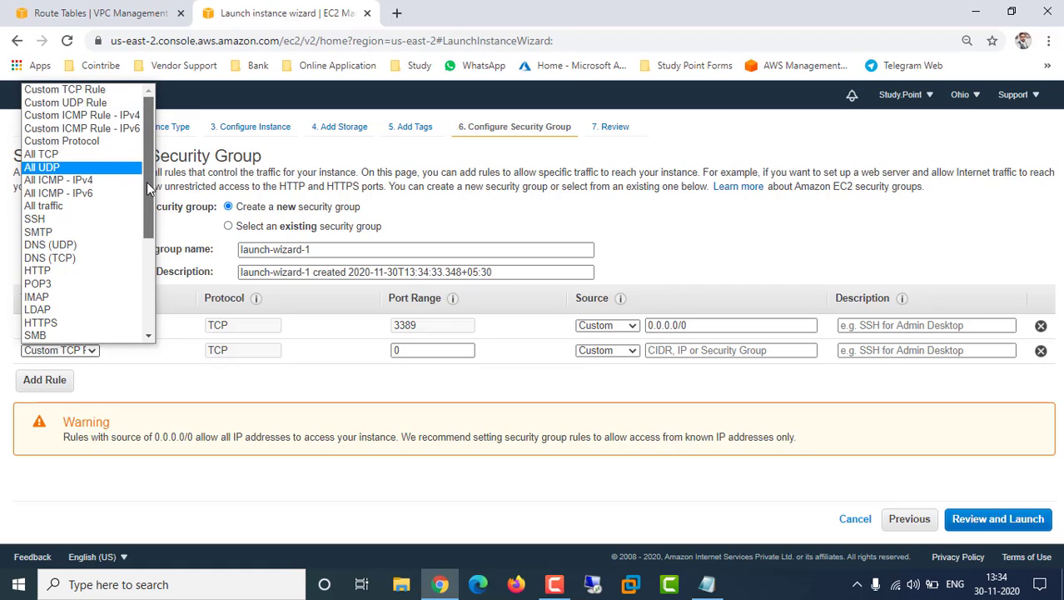
drag(147, 184, 146, 244)
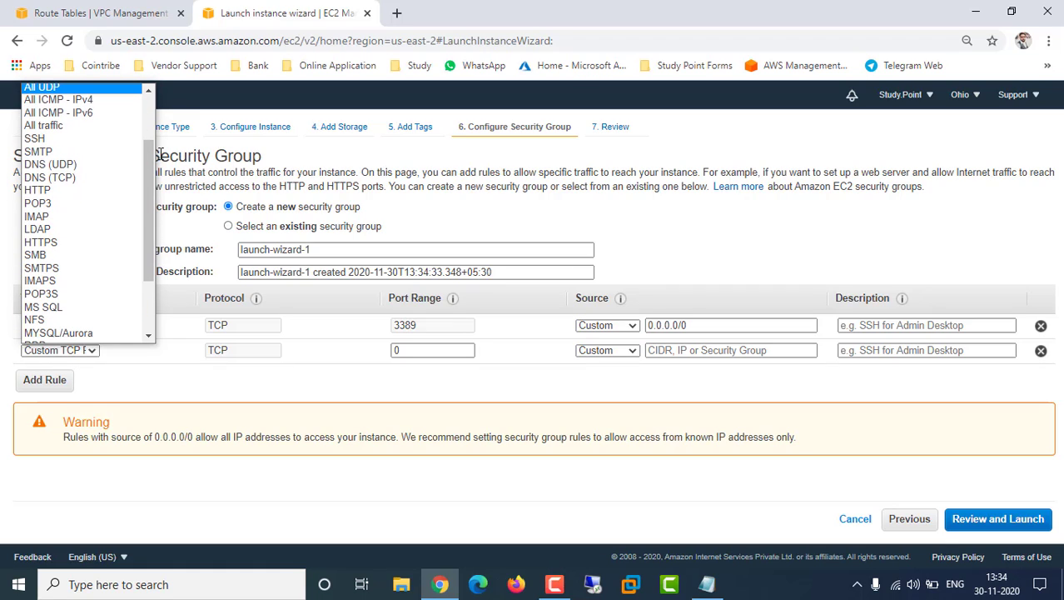
drag(152, 204, 148, 175)
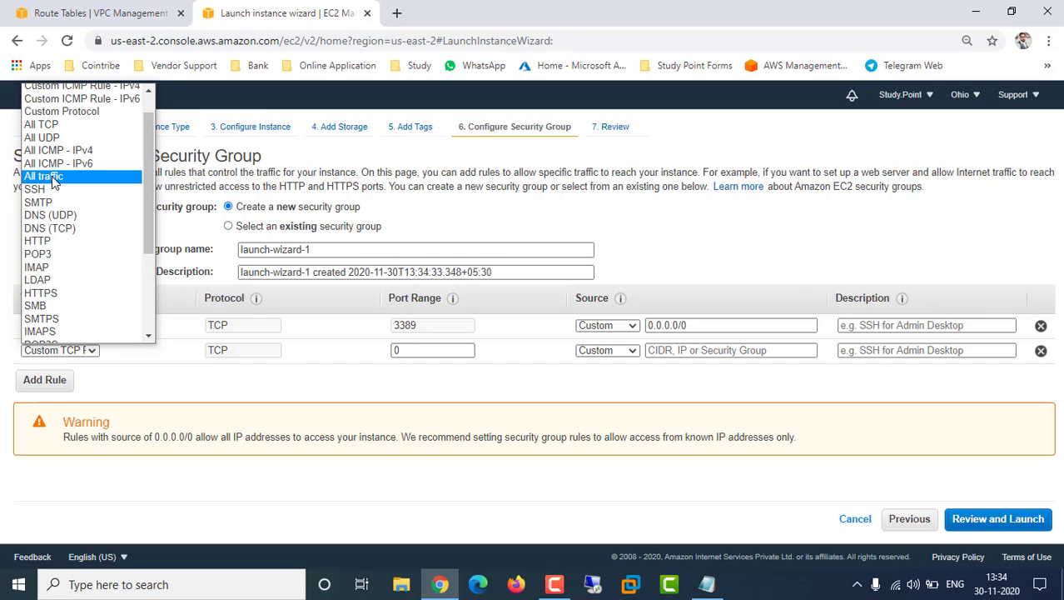
click(236, 391)
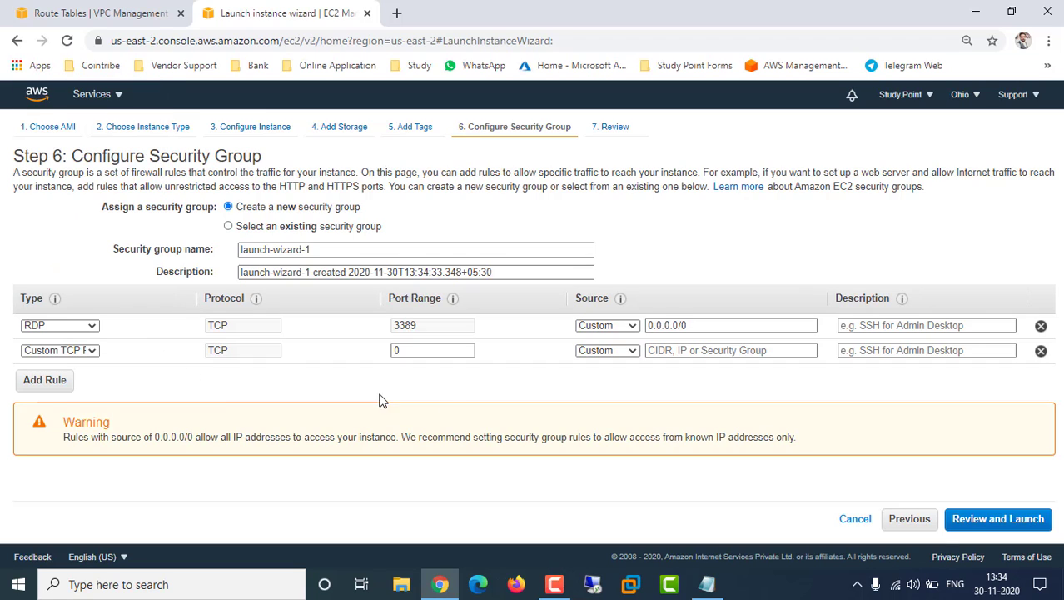
click(1042, 351)
click(1008, 518)
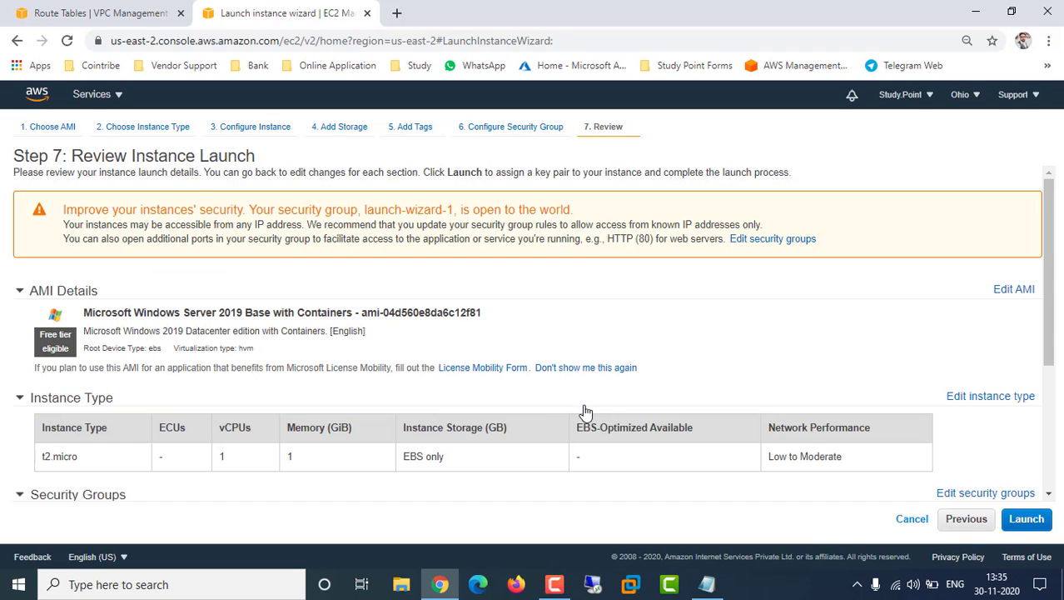
Launch the instance and choose to create a new key pair, first trying the name 'demo'
scroll(606, 374, down, 5)
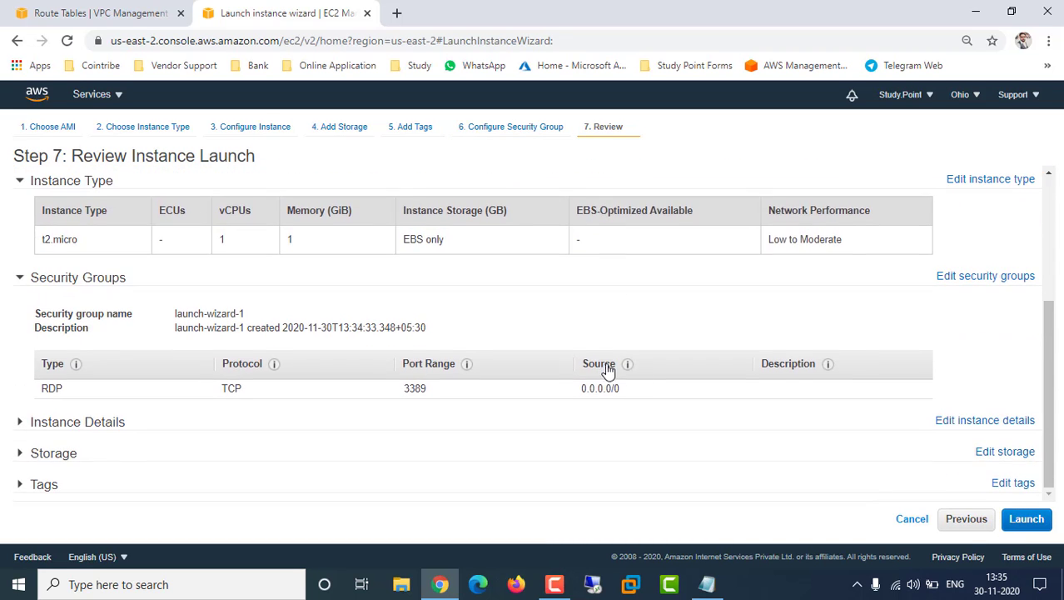
click(1032, 522)
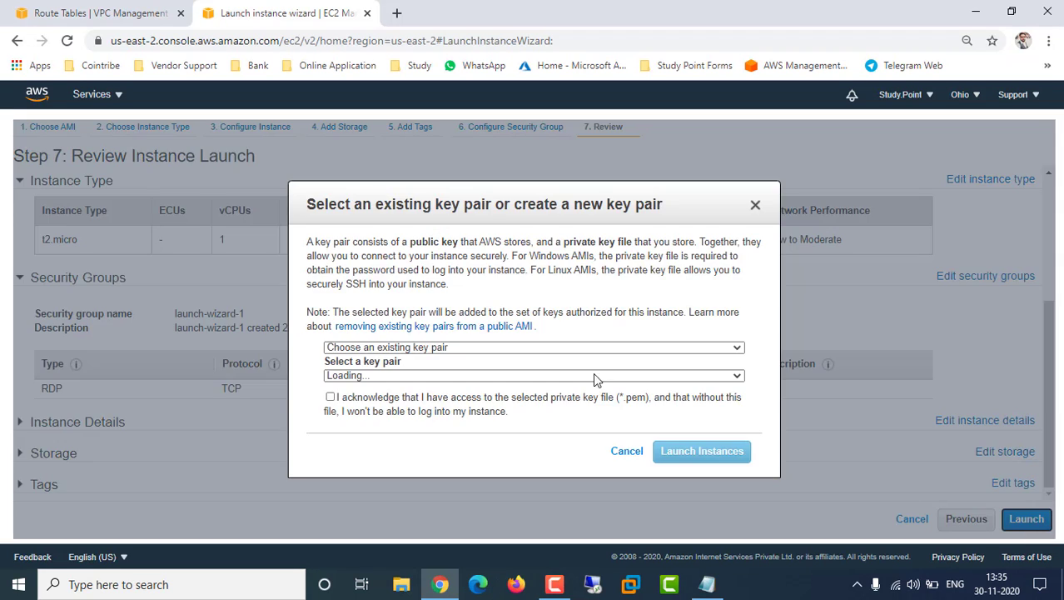
click(456, 348)
click(409, 372)
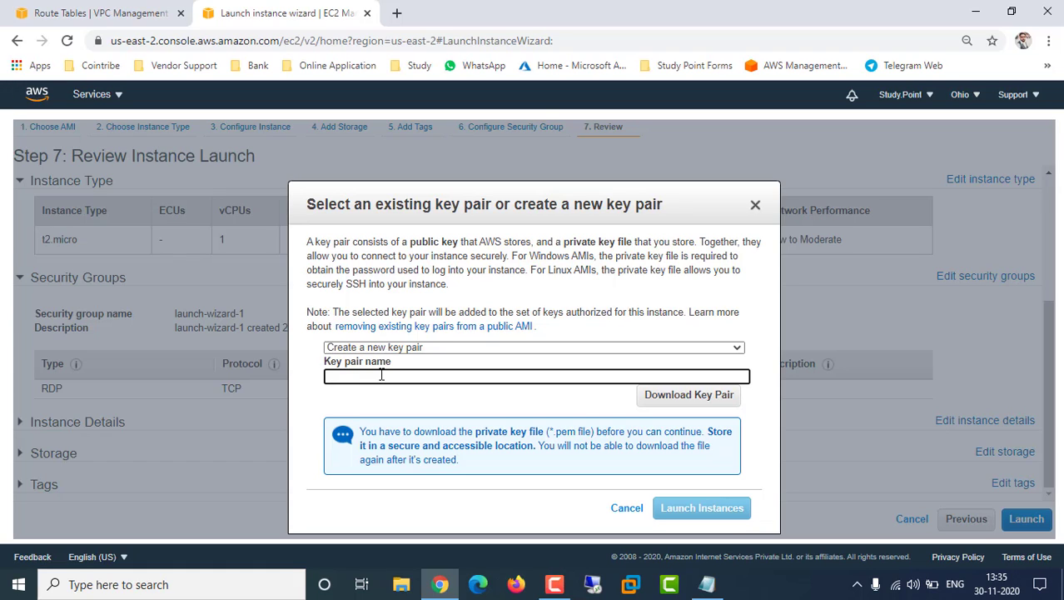
text(demop)
click(687, 395)
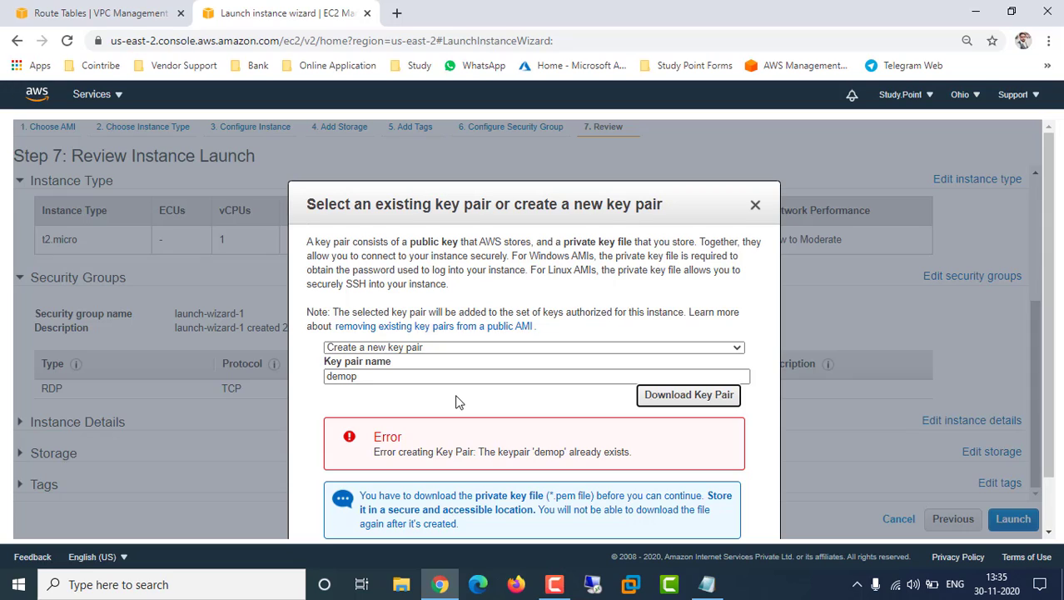
Rename the key pair to vpcpeeringbetweentworegion and download its .pem file
drag(399, 371, 255, 381)
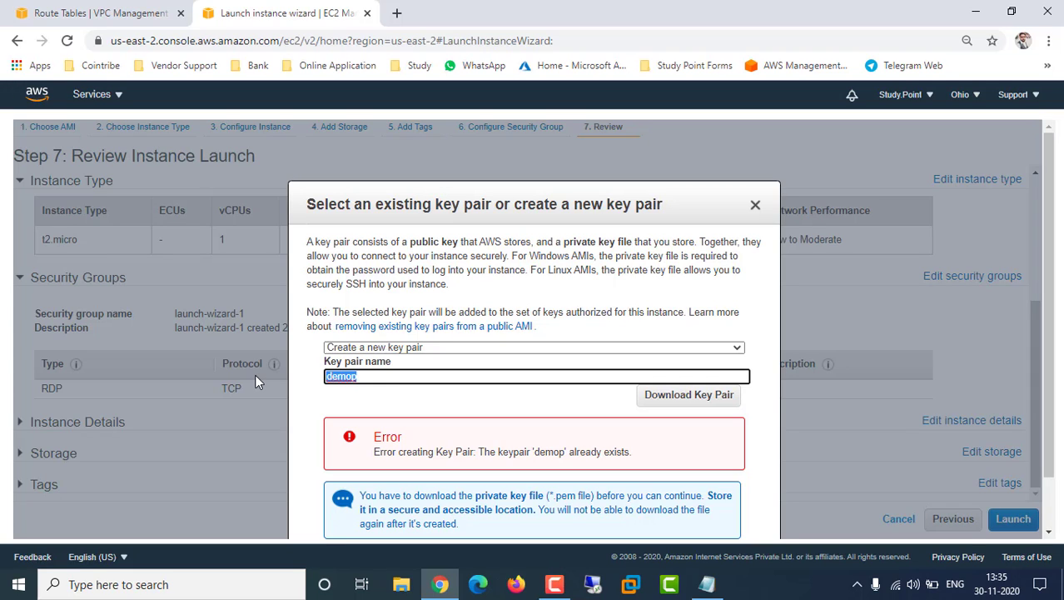
text(vpcper)
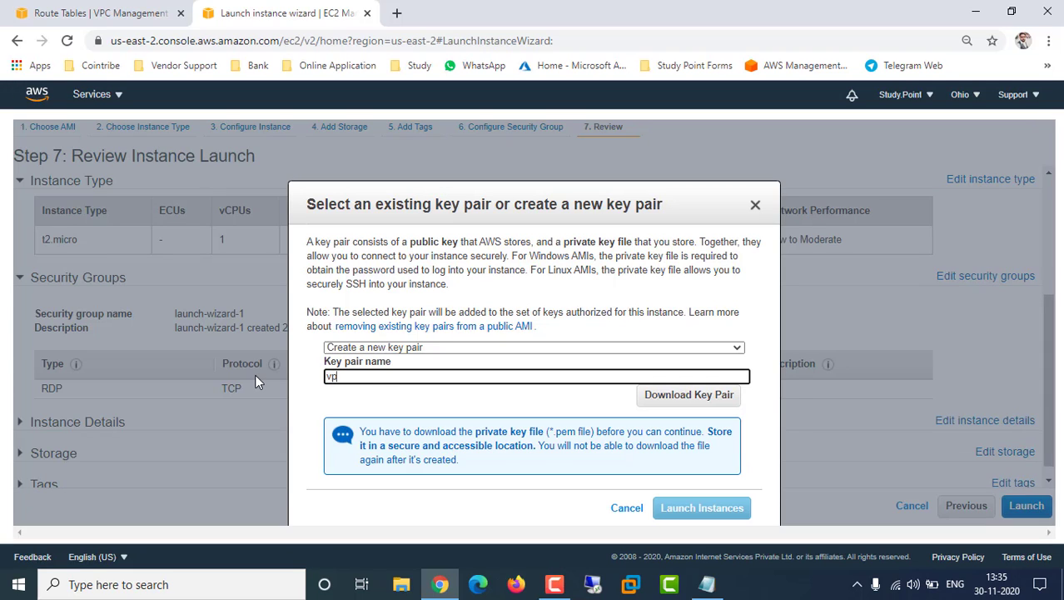
text(ng)
key(BackSpace)
key(BackSpace)
key(BackSpace)
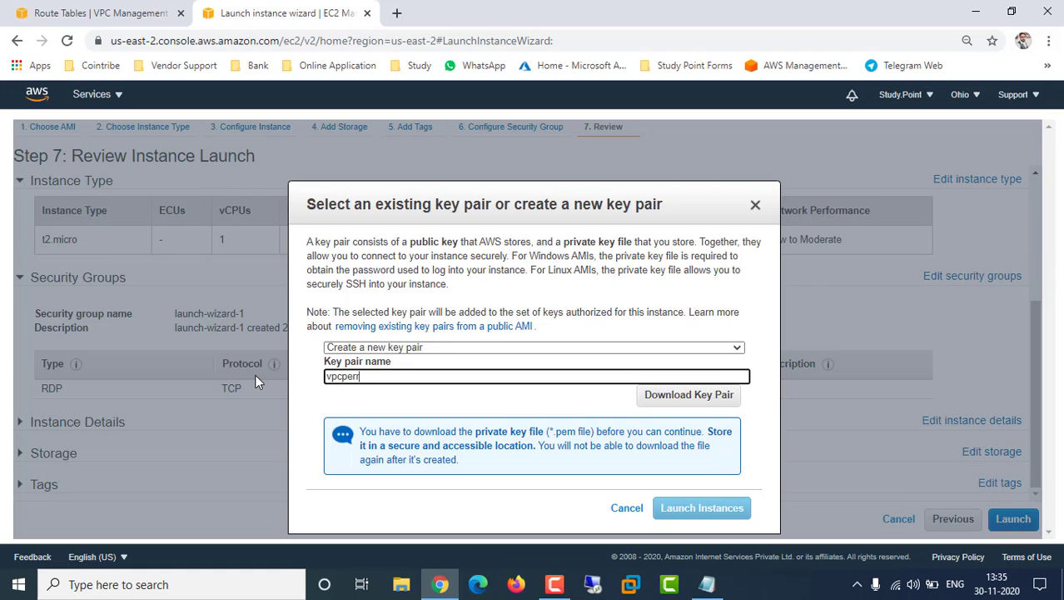
key(BackSpace)
key(BackSpace)
text(ring)
key(Left)
key(Left)
key(Left)
key(Left)
text(e)
key(End)
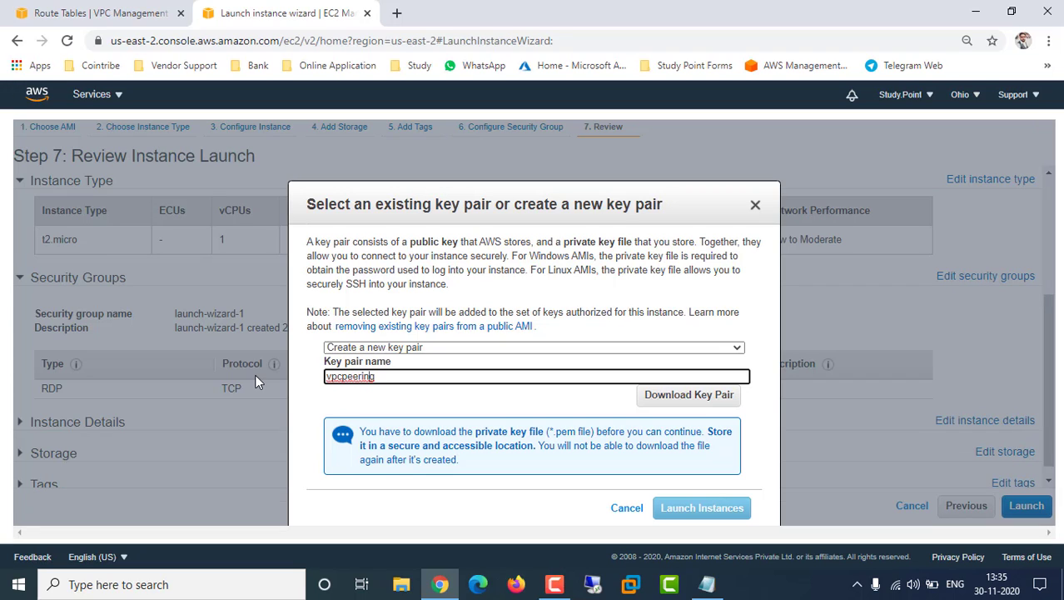
text(bet)
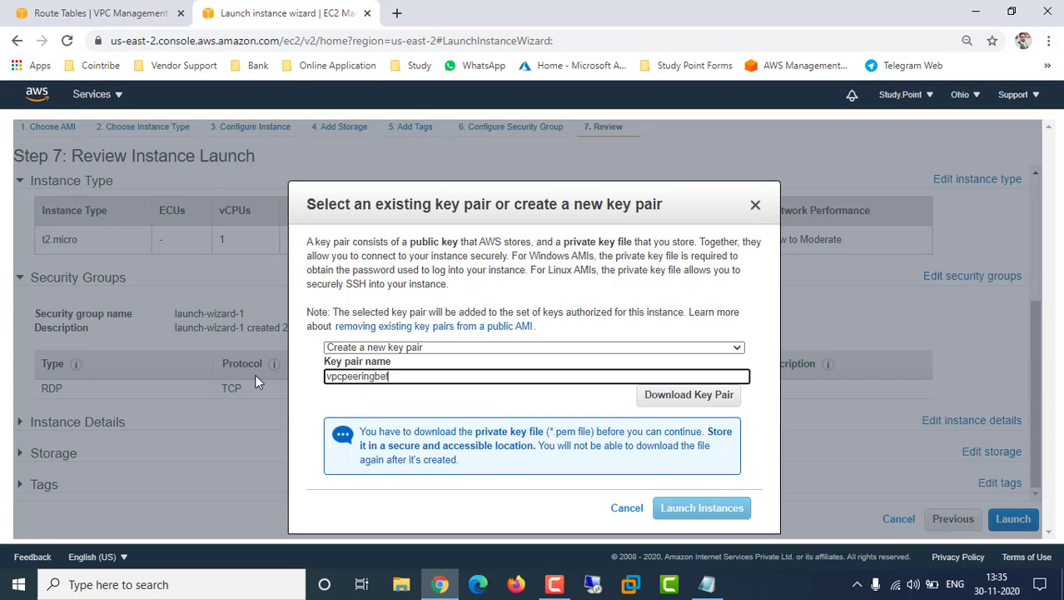
text(weentwo r)
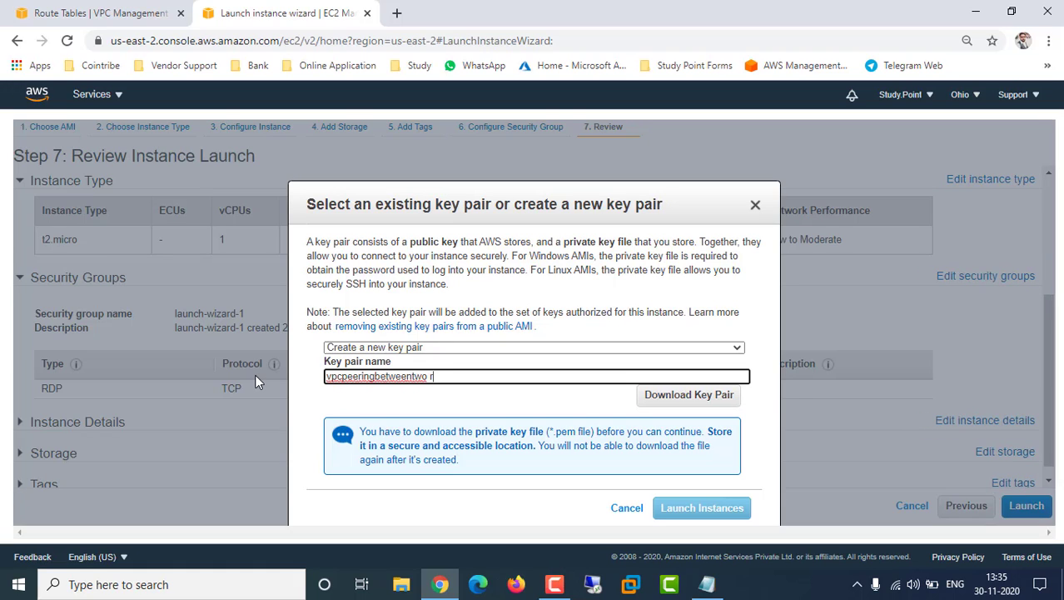
text(egion)
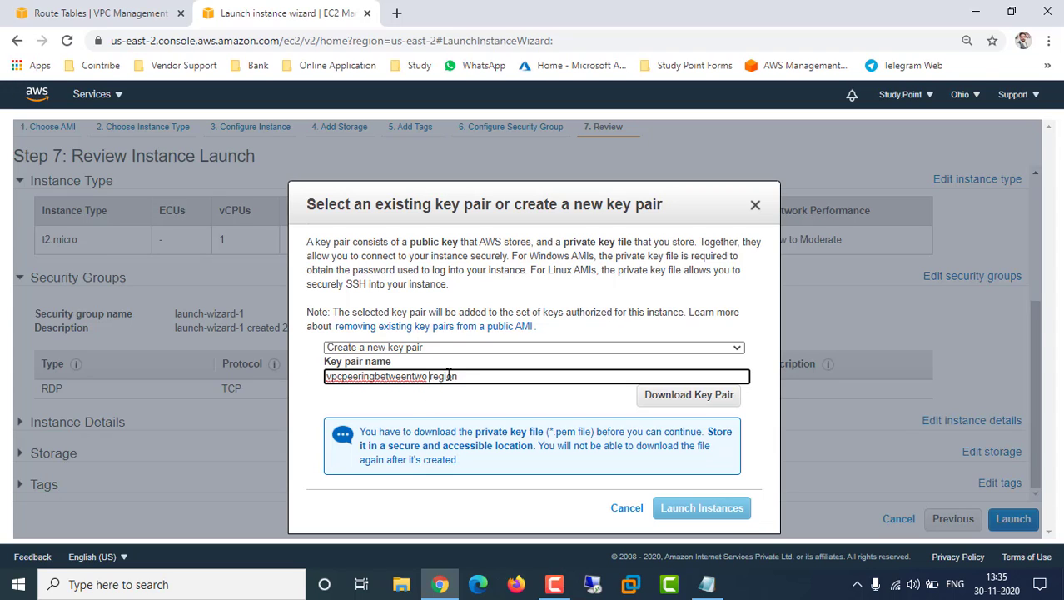
key(BackSpace)
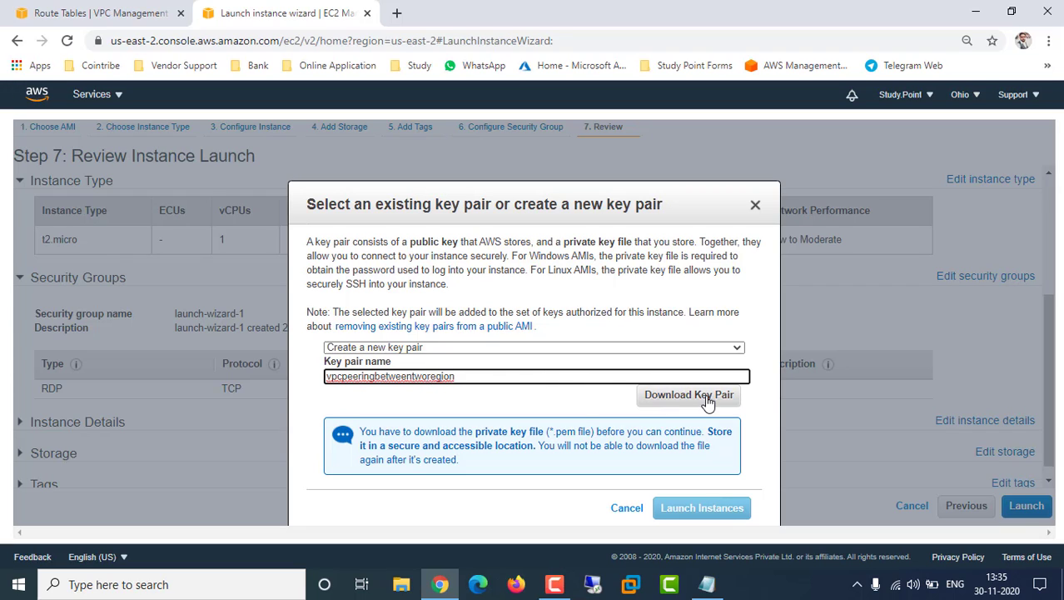
click(679, 397)
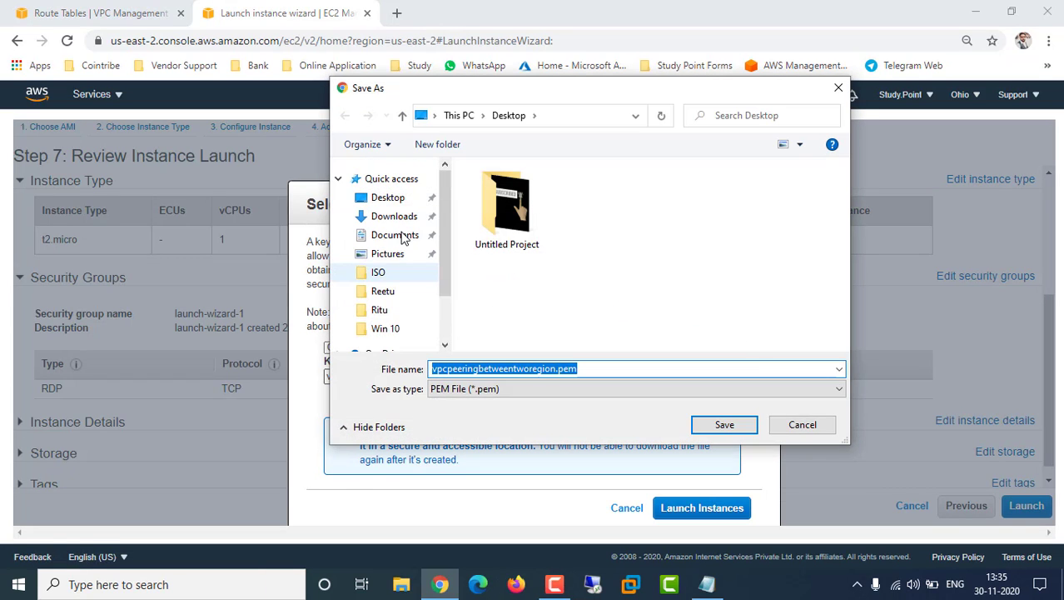
Save the .pem key pair to the Desktop, launch the instance, and mark checklist item 5 (Done)
click(725, 424)
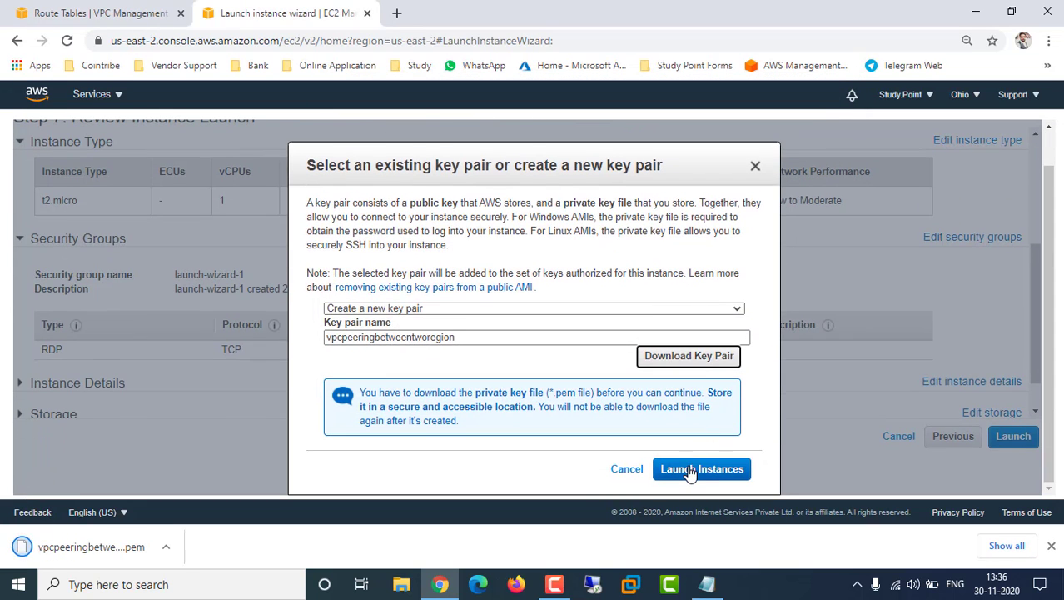
click(689, 472)
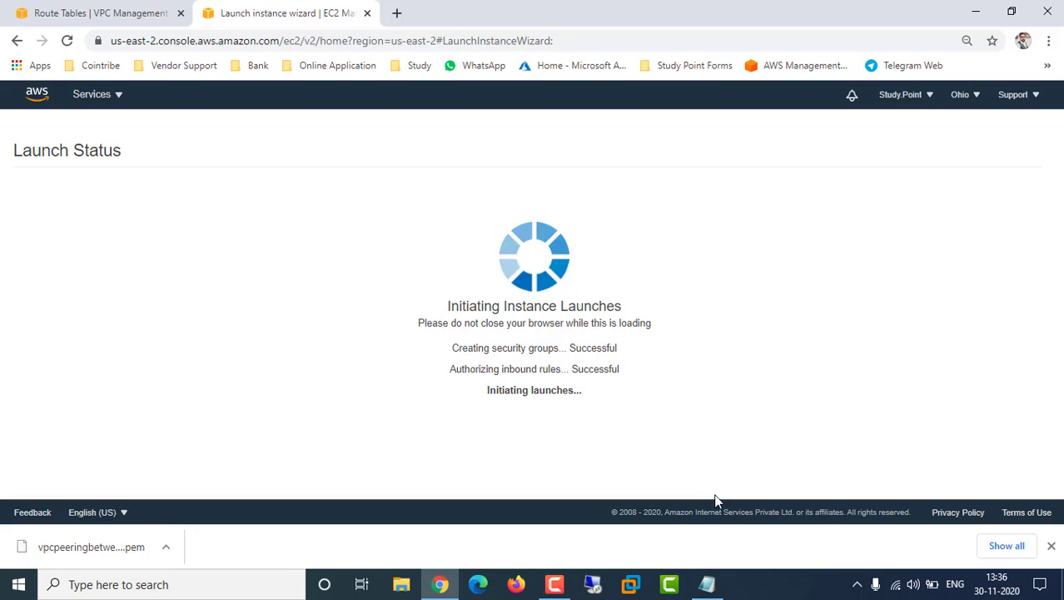
click(706, 584)
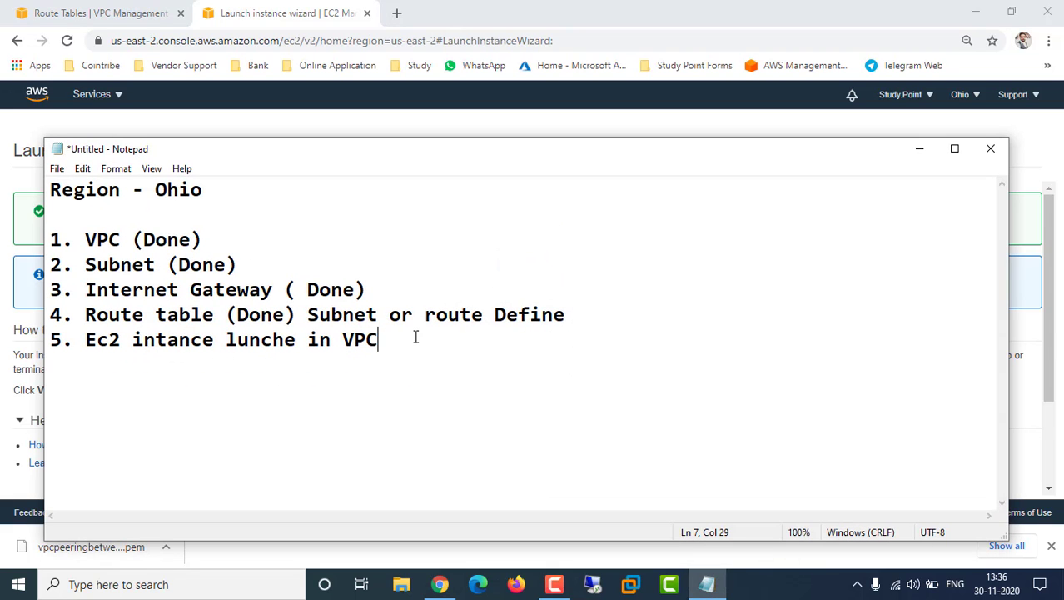
text((Done))
click(920, 150)
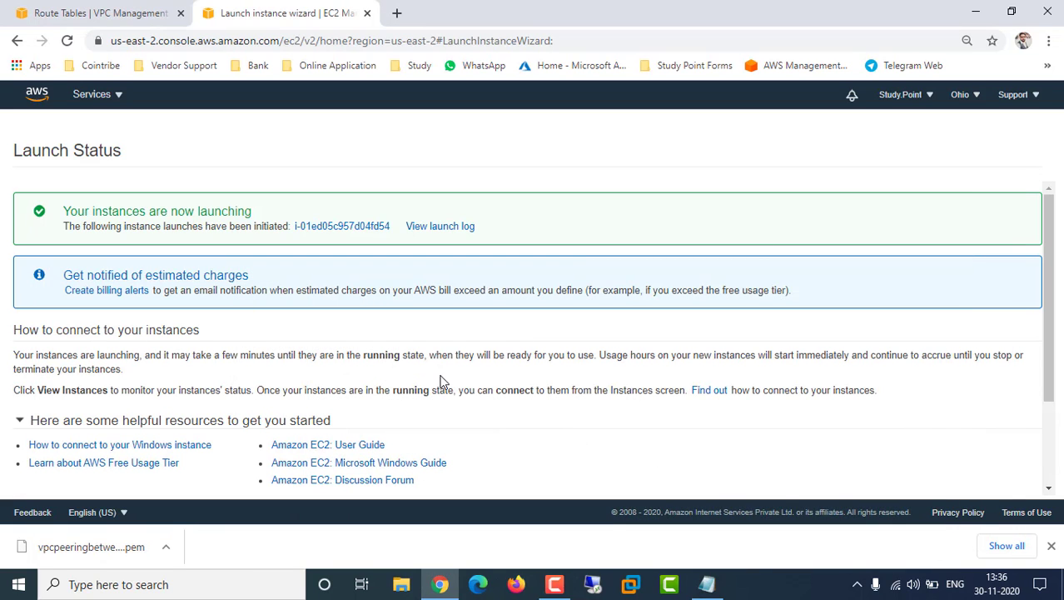
Switch the console region from Ohio to US East (N. Virginia)
click(115, 12)
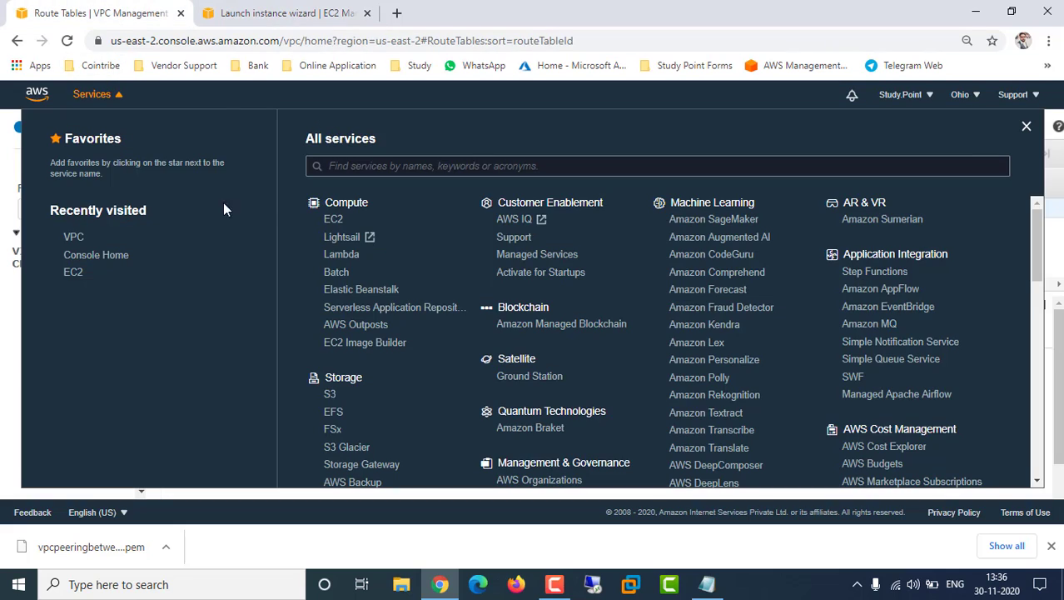
click(1027, 126)
click(242, 12)
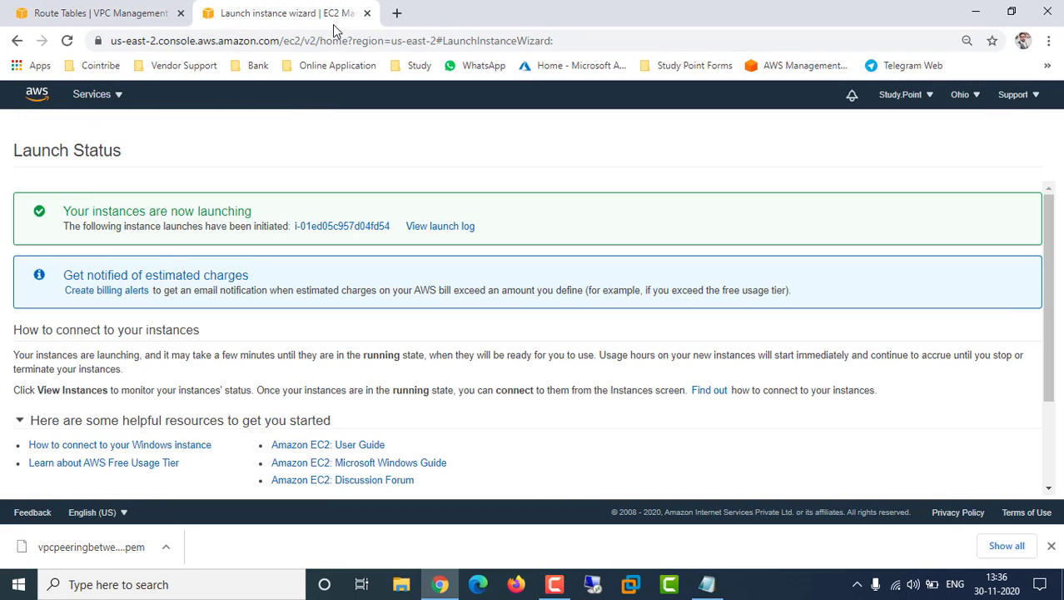
click(967, 97)
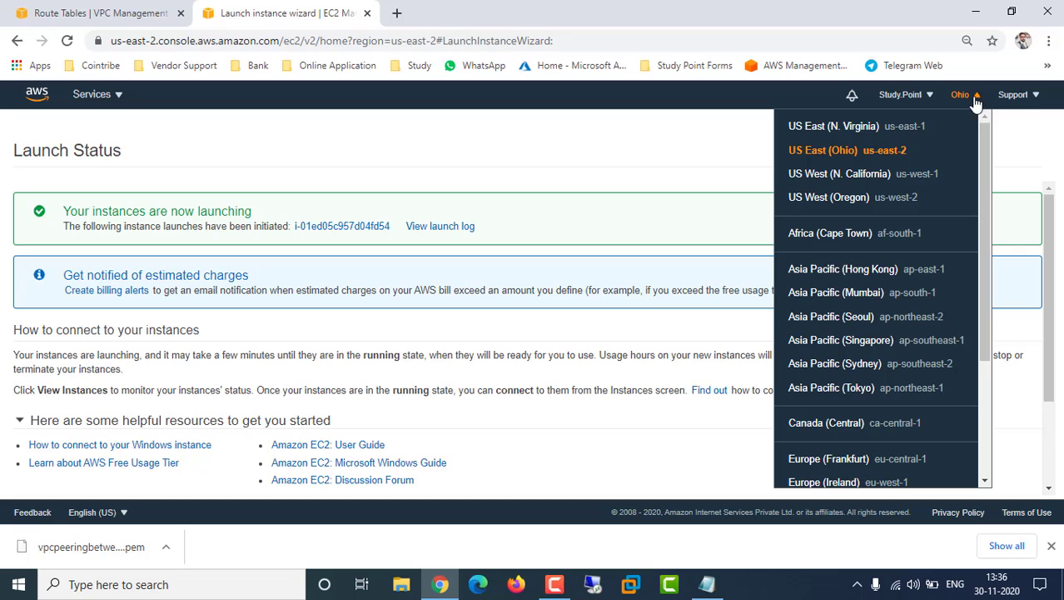
click(845, 131)
Bring the Notepad checklist forward and place the cursor after its last line
click(707, 584)
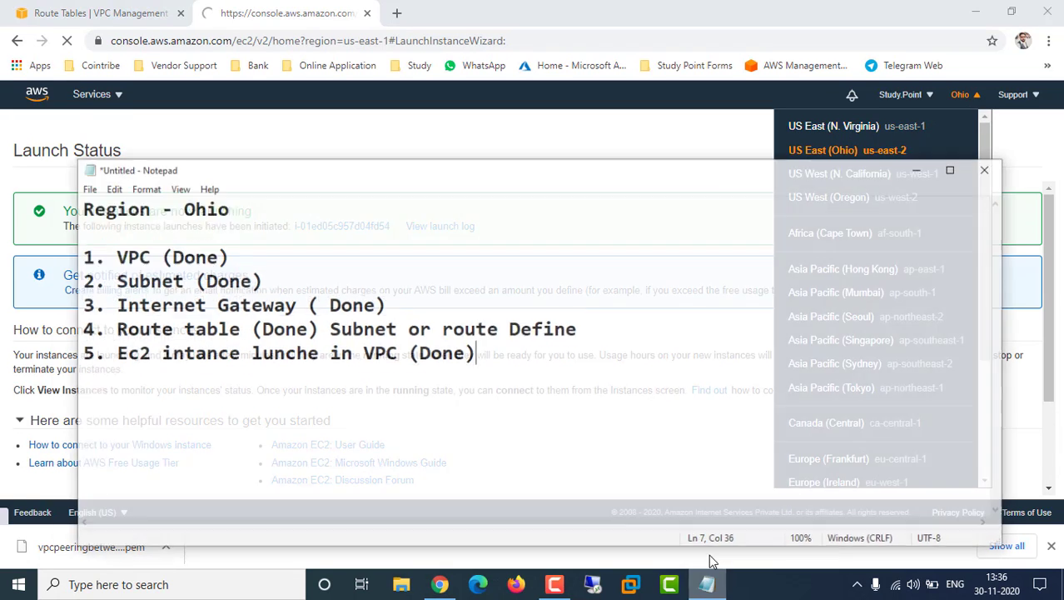
drag(50, 190, 60, 187)
right_click(59, 185)
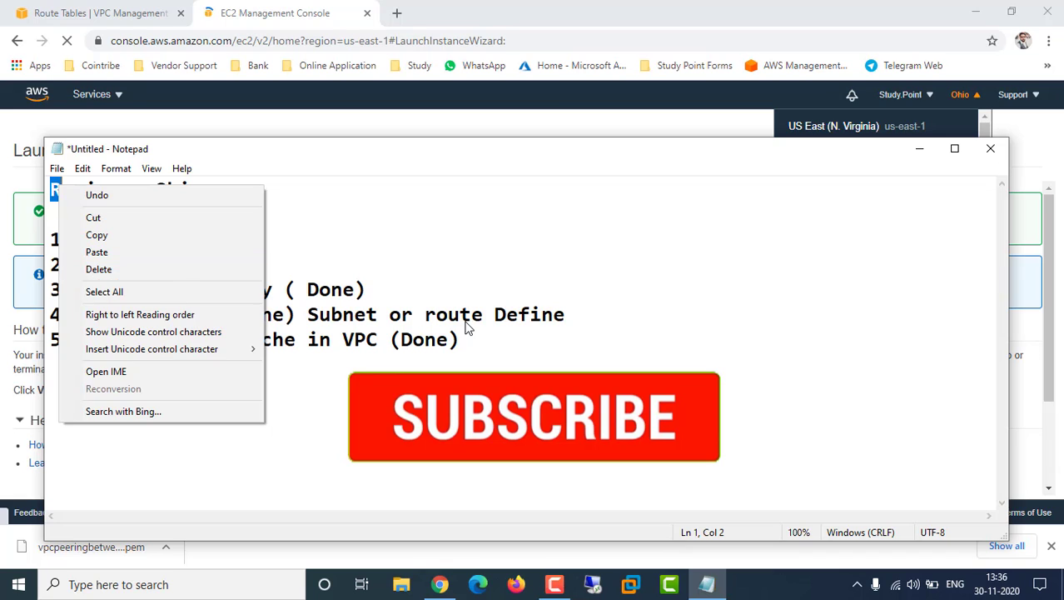
click(487, 345)
Paste a copy of the Region - Ohio checklist below the original
text(a)
key(ctrl+a)
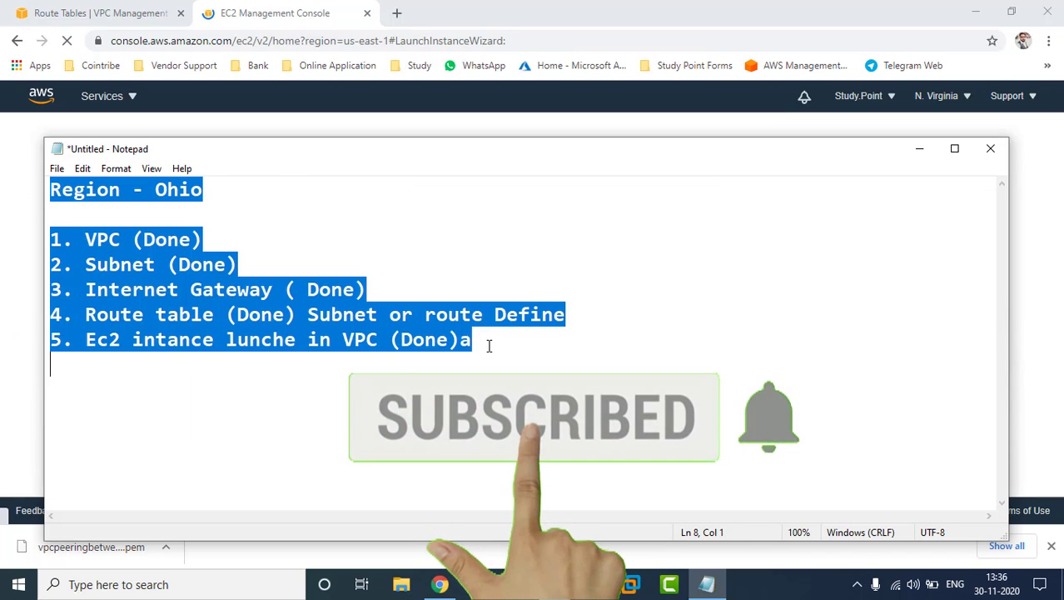
click(489, 342)
key(BackSpace)
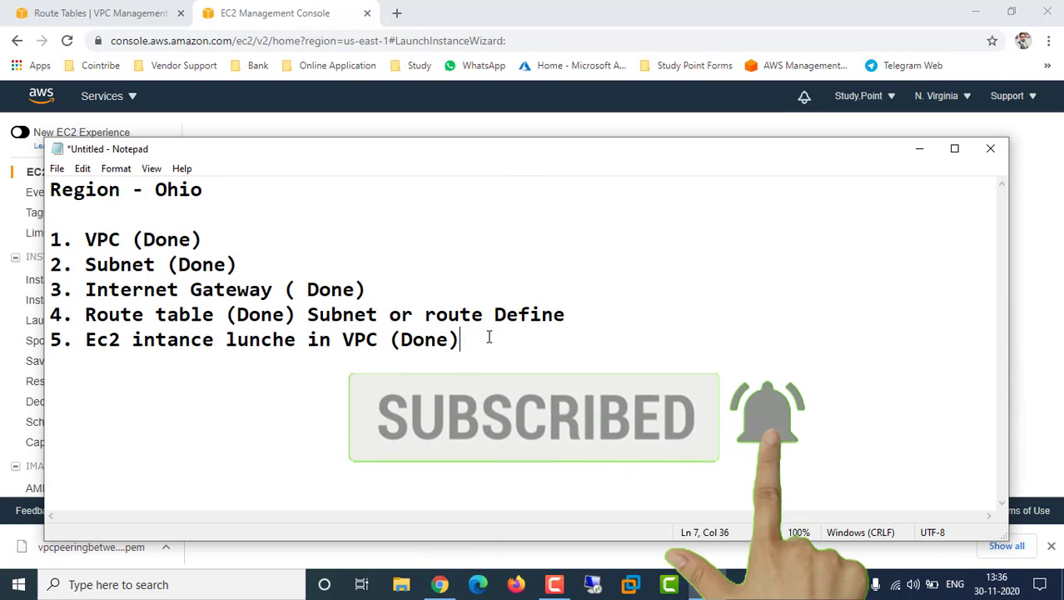
key(ctrl+a)
key(ctrl+c)
click(511, 356)
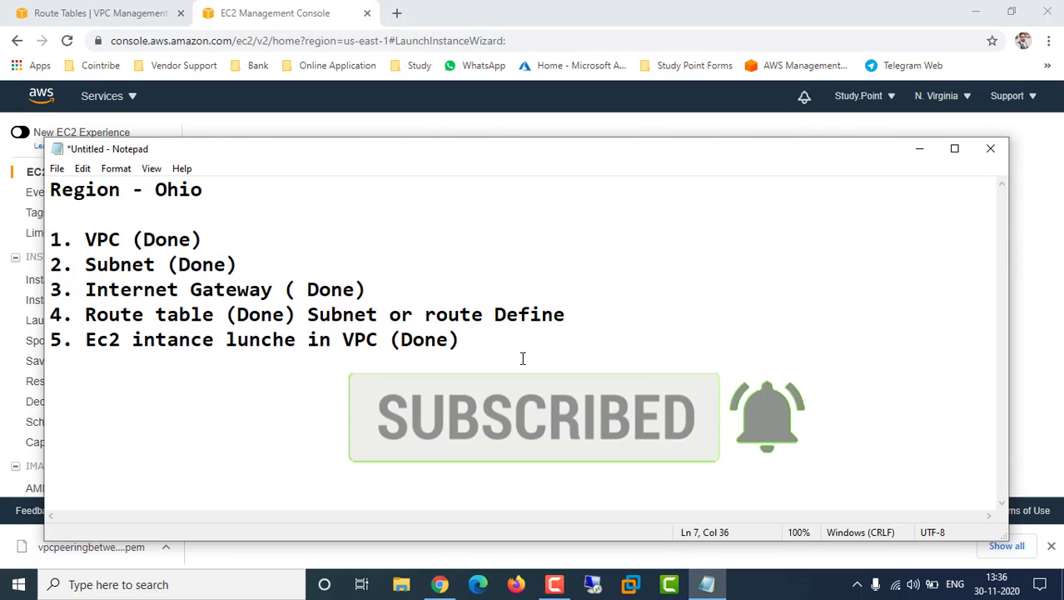
key(Return)
key(Return)
key(ctrl+v)
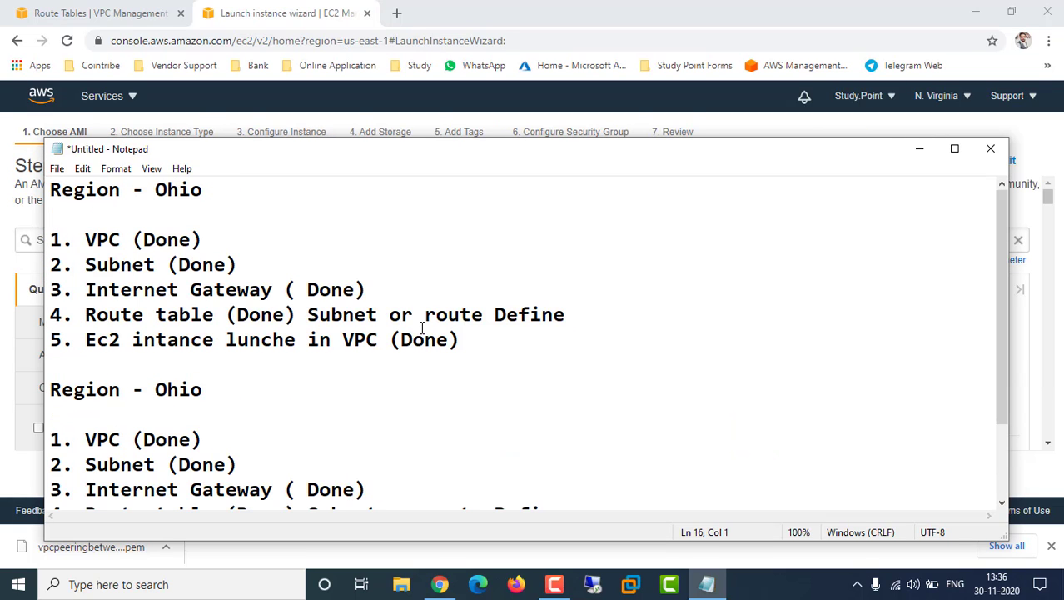
Replace Ohio in the copied heading, typing 'North ver' so far
scroll(309, 335, down, 2)
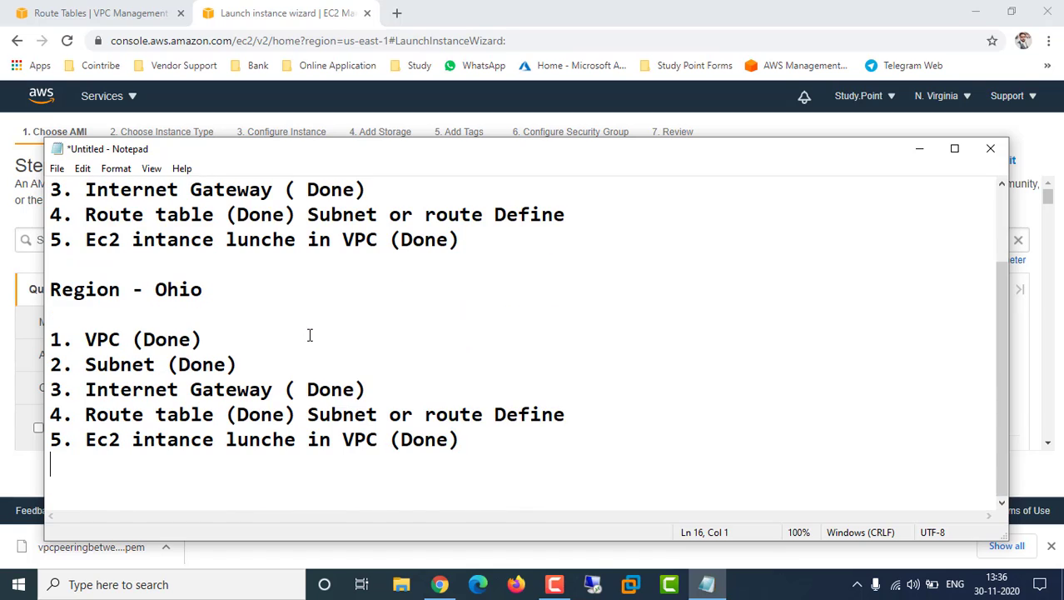
click(492, 240)
click(209, 289)
key(BackSpace)
key(BackSpace)
key(BackSpace)
key(BackSpace)
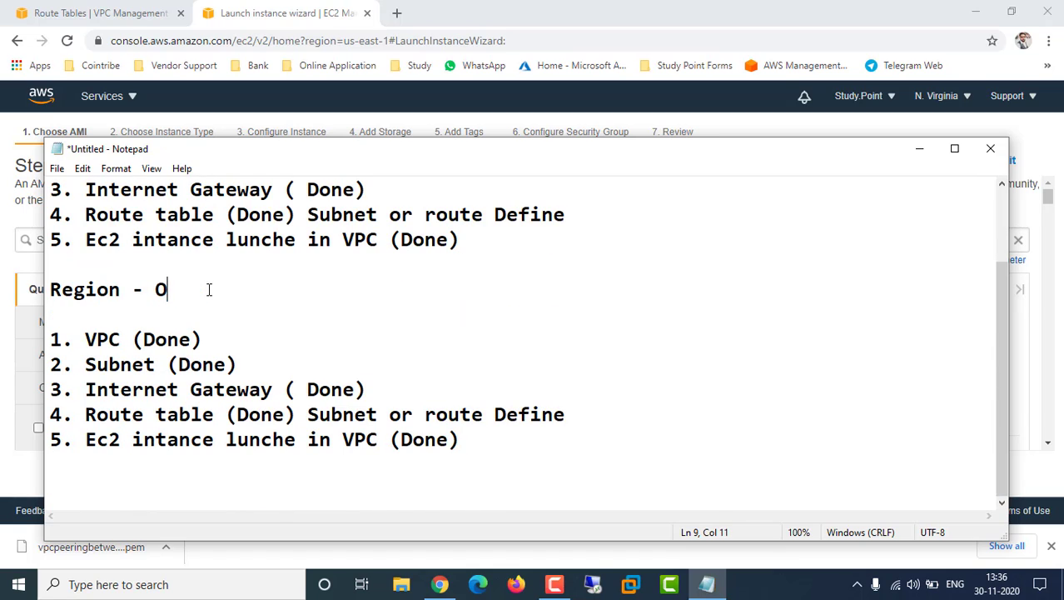
text(North ver)
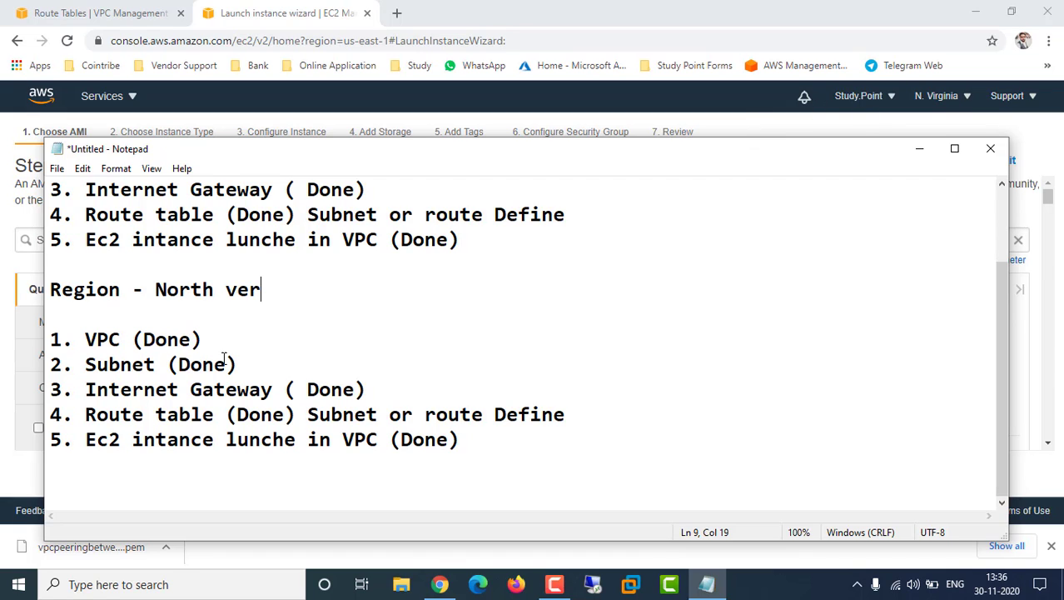
Open the N. Virginia VPC list, which shows only the default 172.31.0.0/16 VPC
click(920, 151)
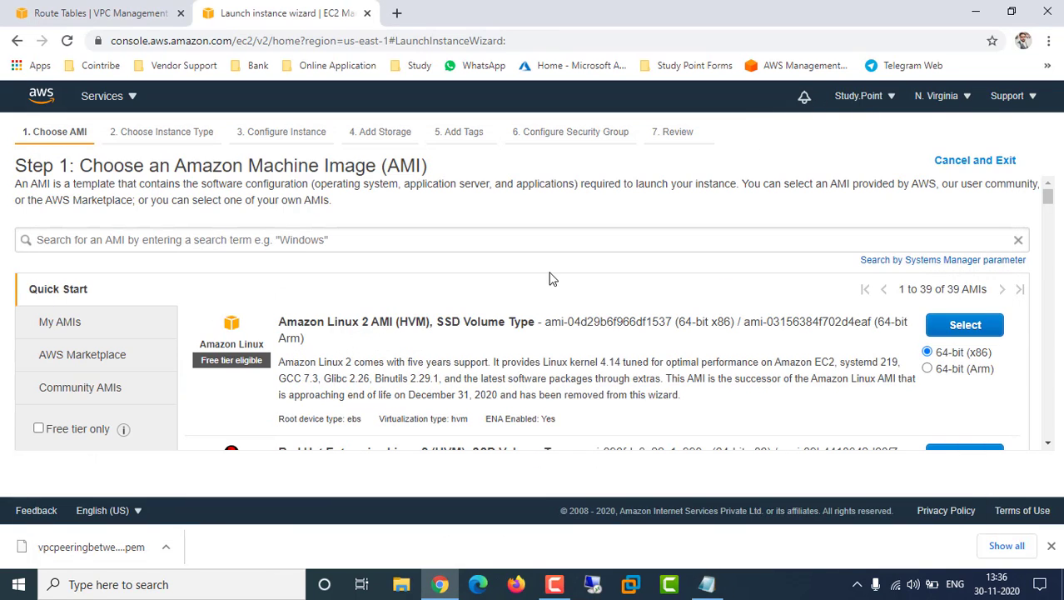
click(121, 101)
click(73, 275)
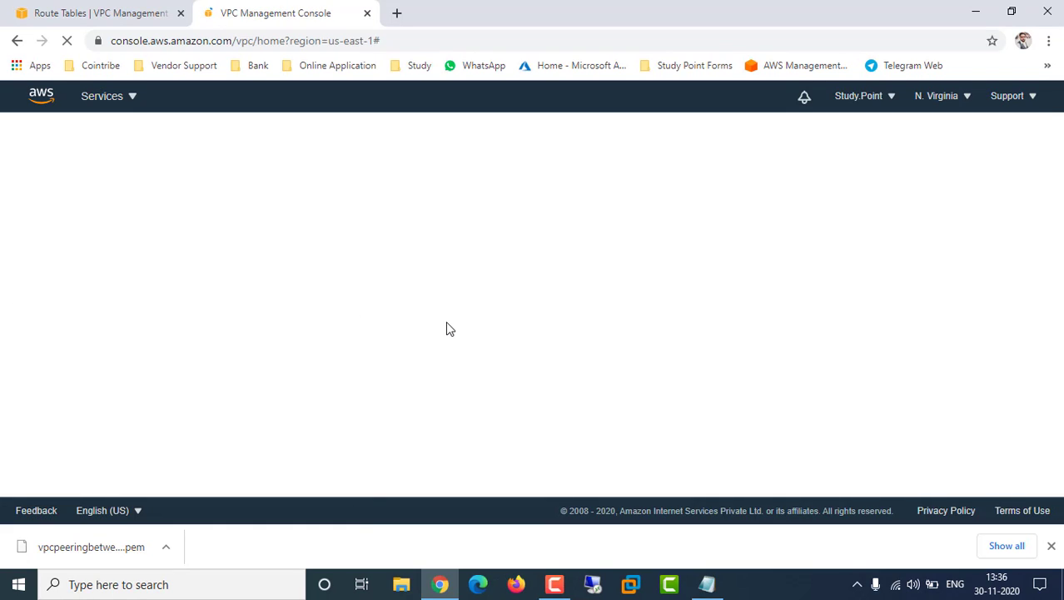
click(1051, 546)
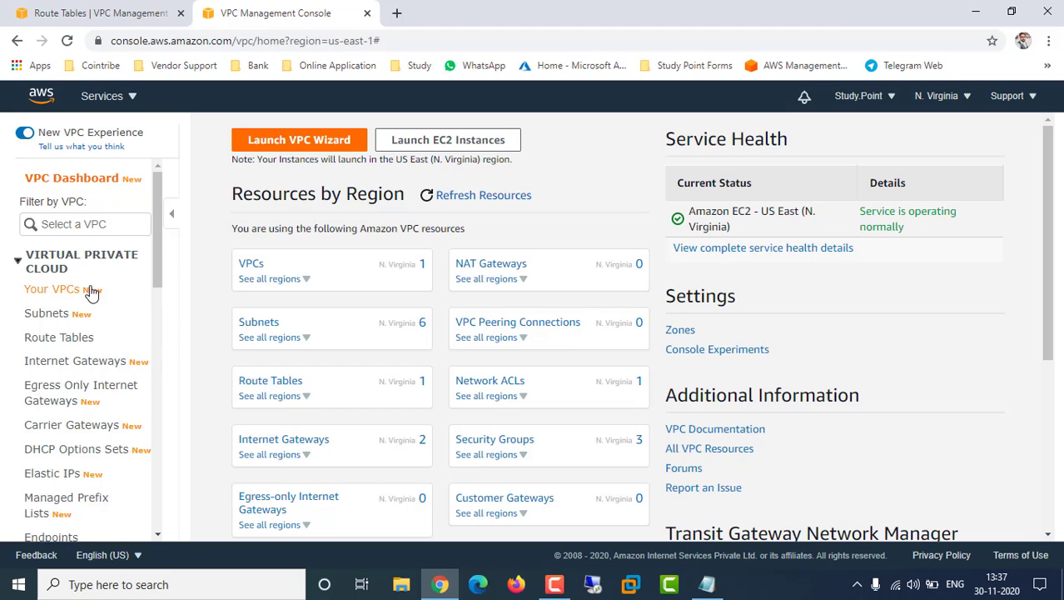
click(63, 293)
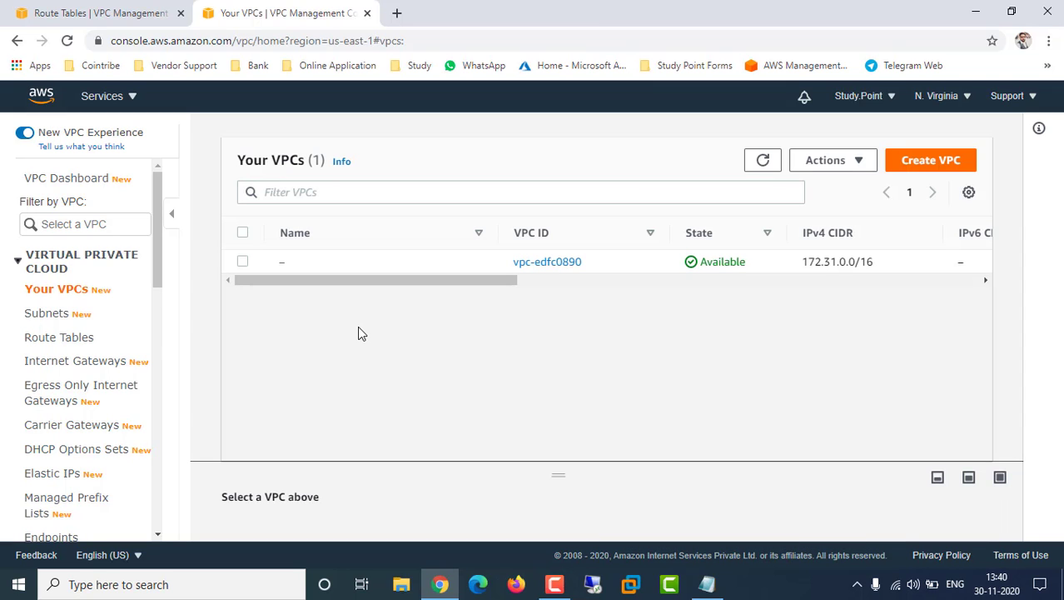
Start a new VPC with the name tag NorthV-VPC-01
click(931, 164)
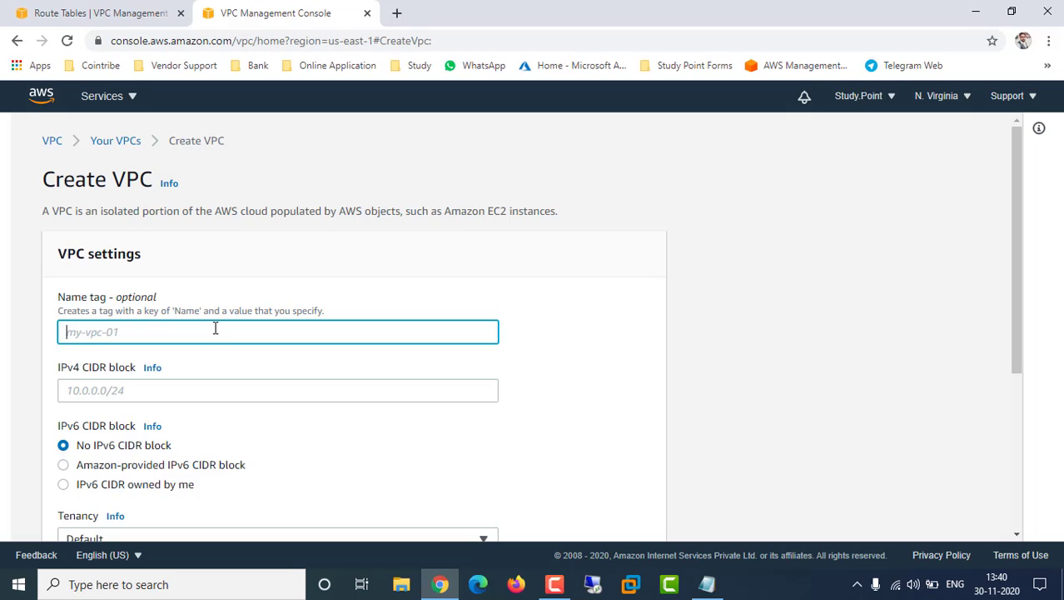
text(No)
key(BackSpace)
text(rthV)
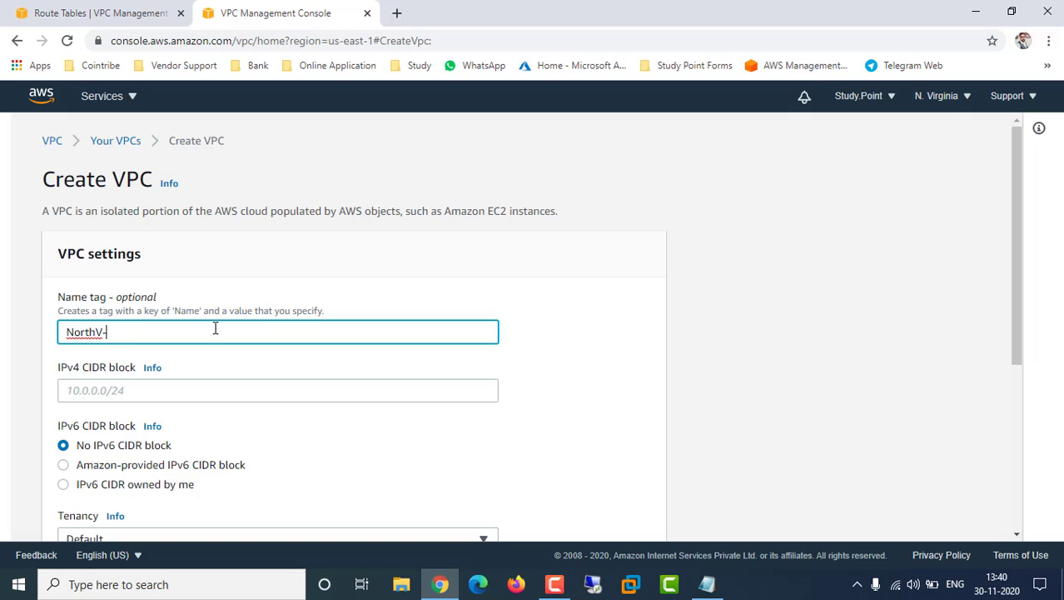
text(-VPC_01)
click(405, 267)
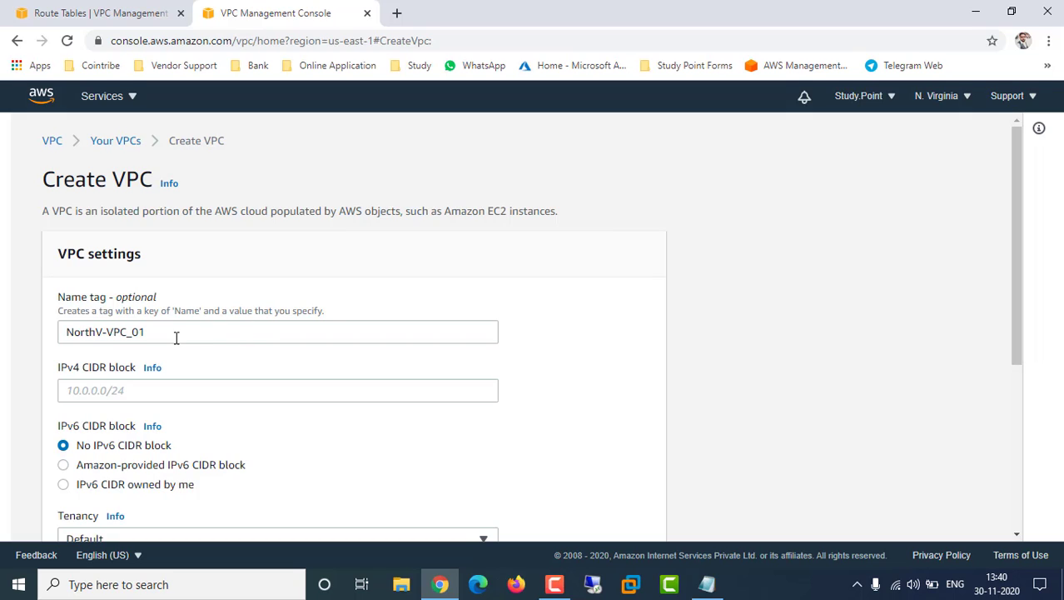
click(138, 331)
key(BackSpace)
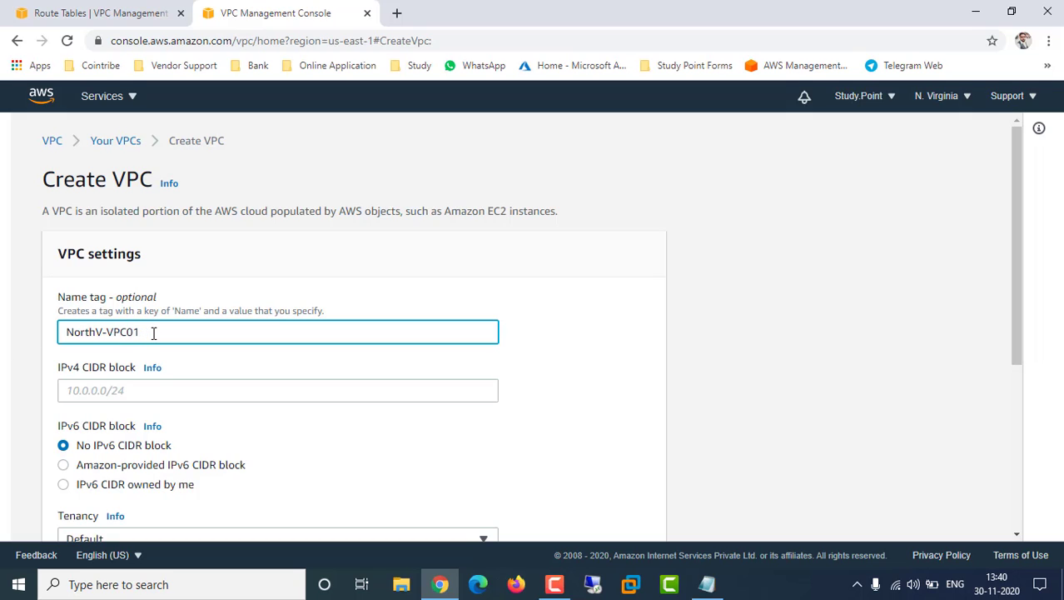
text(-)
Enter the IPv4 CIDR 192.168.0.0/24, mistyped with an extra dot, and attempt creation
click(206, 390)
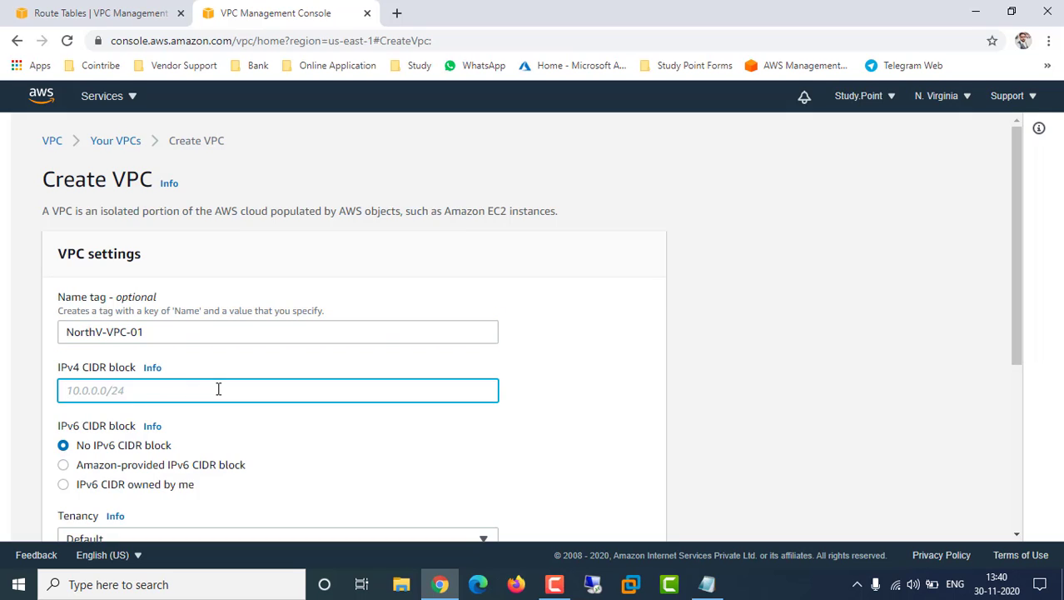
text(192.168.0.0./24)
click(558, 402)
scroll(559, 406, down, 2)
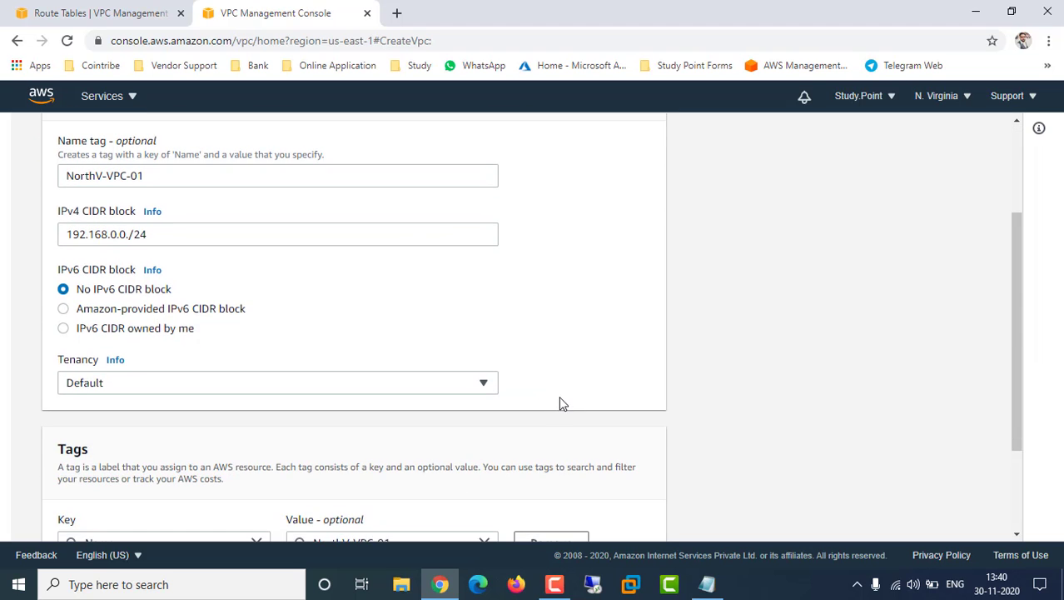
scroll(560, 401, down, 2)
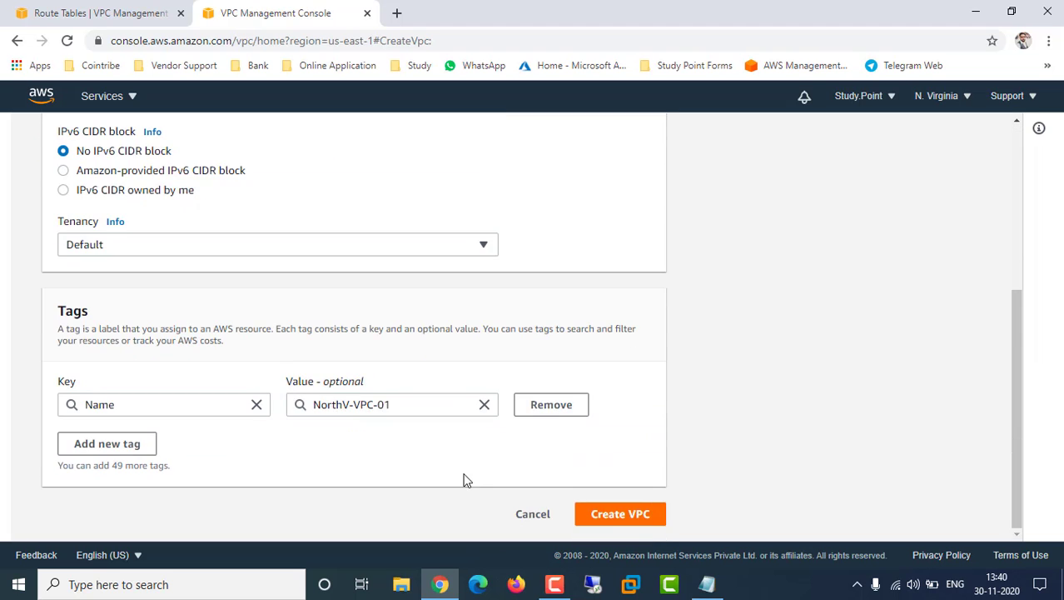
click(631, 514)
Remove the extra dot so the CIDR reads 192.168.0.0/24, then create the VPC
scroll(711, 403, up, 4)
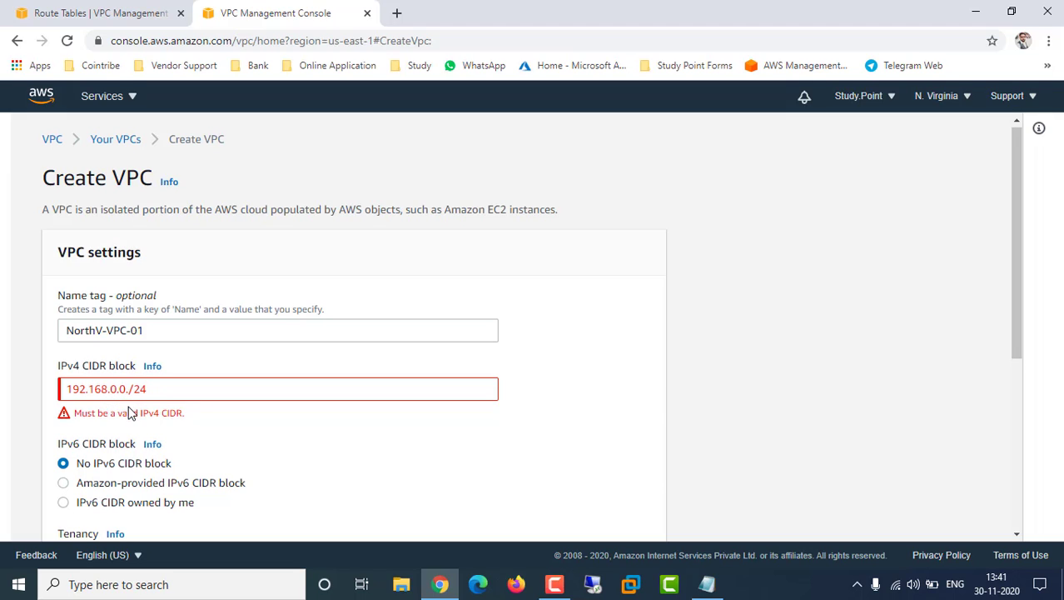
click(91, 388)
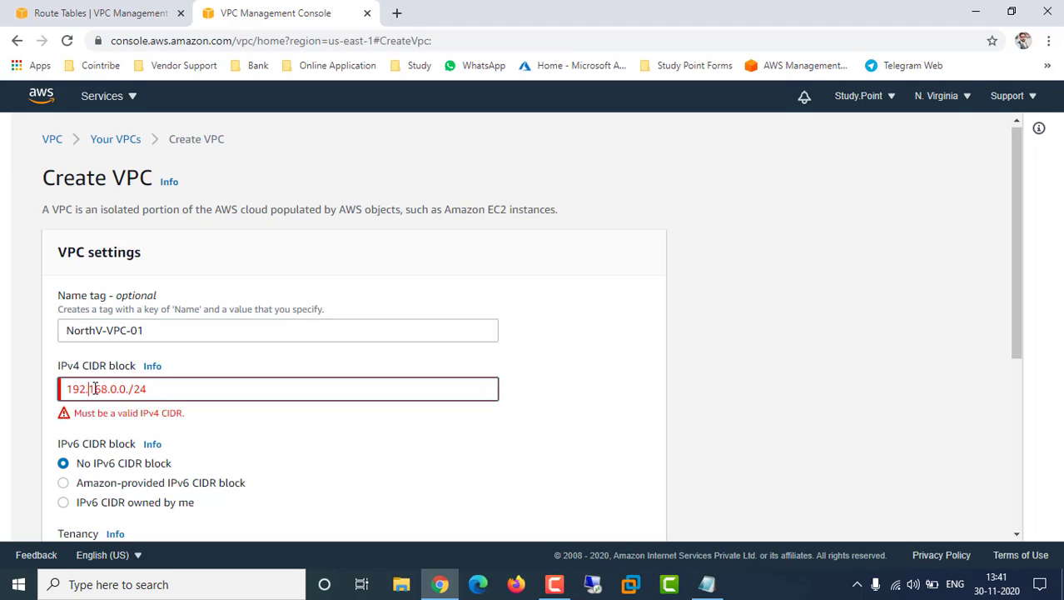
click(131, 389)
key(BackSpace)
key(BackSpace)
click(597, 447)
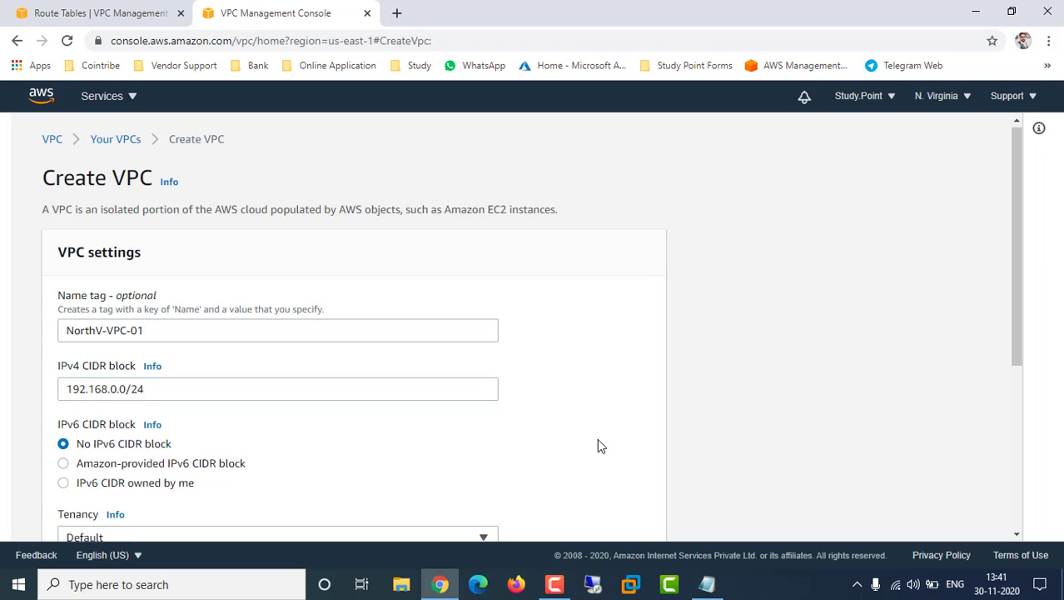
scroll(598, 441, down, 4)
click(626, 513)
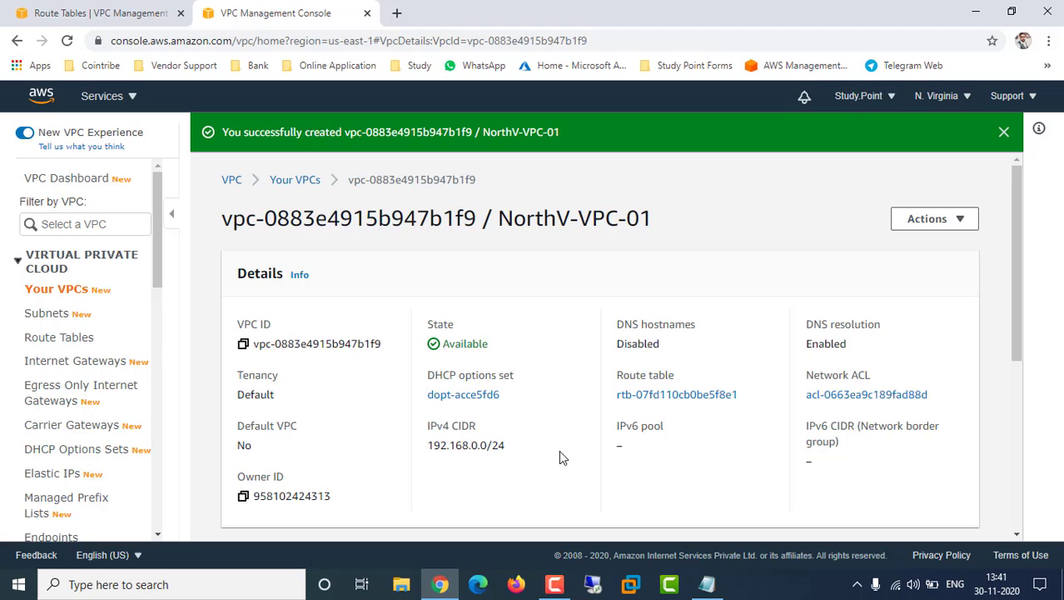
Open the Subnets page from the VPC console's left navigation pane
right_click(65, 319)
click(39, 313)
click(38, 314)
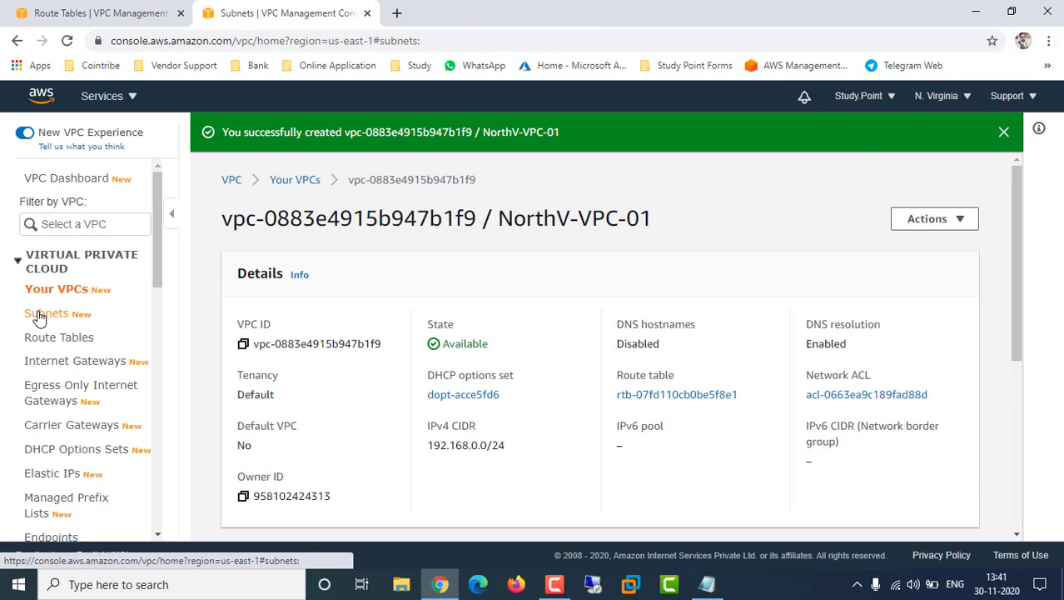
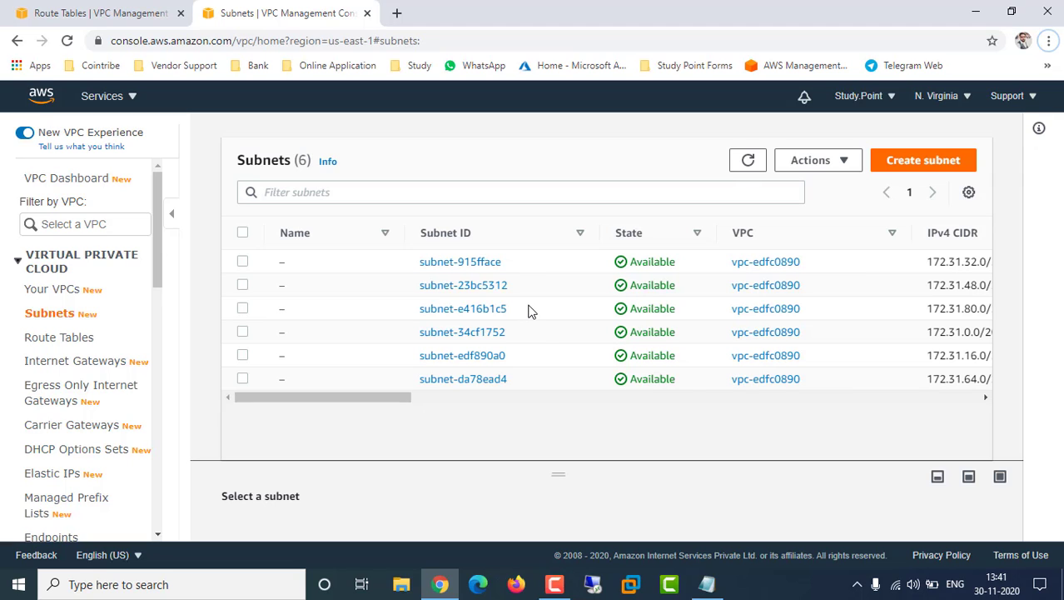
Start a new subnet in NorthV-VPC-01 and name it MySubnet
click(950, 171)
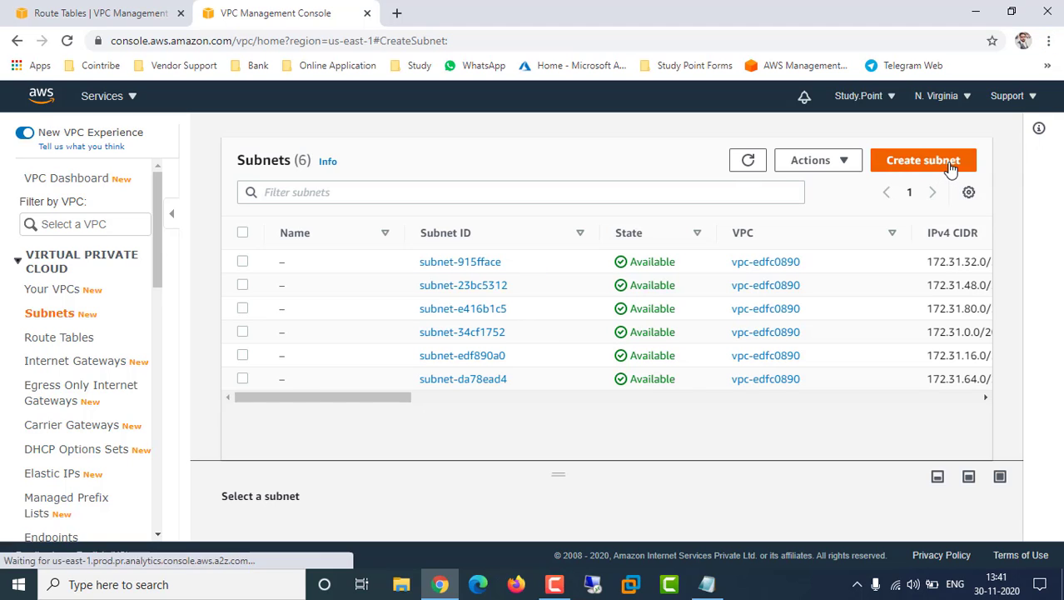
click(210, 314)
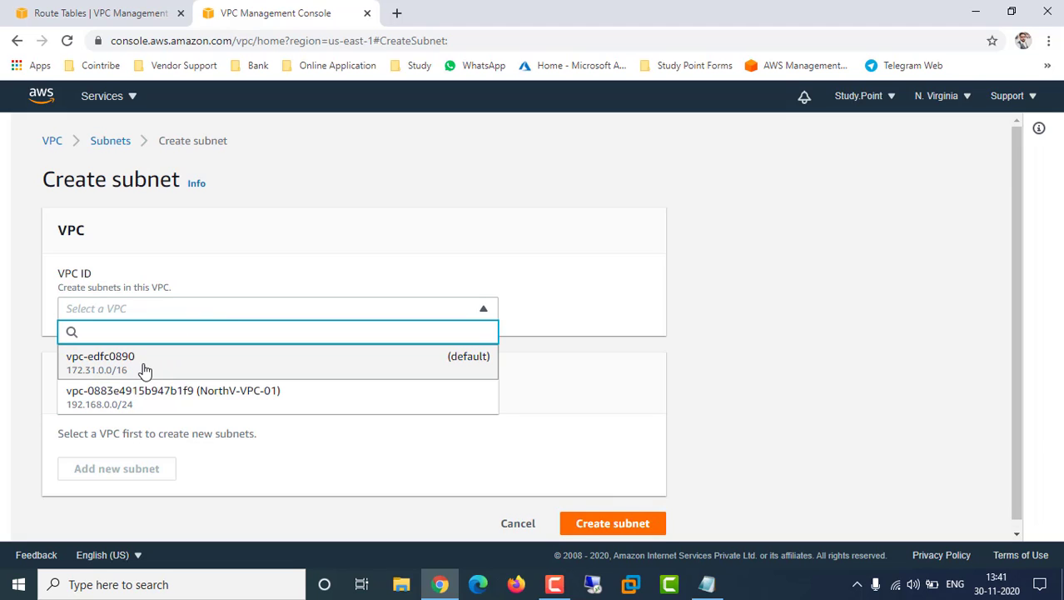
click(224, 403)
scroll(632, 351, down, 3)
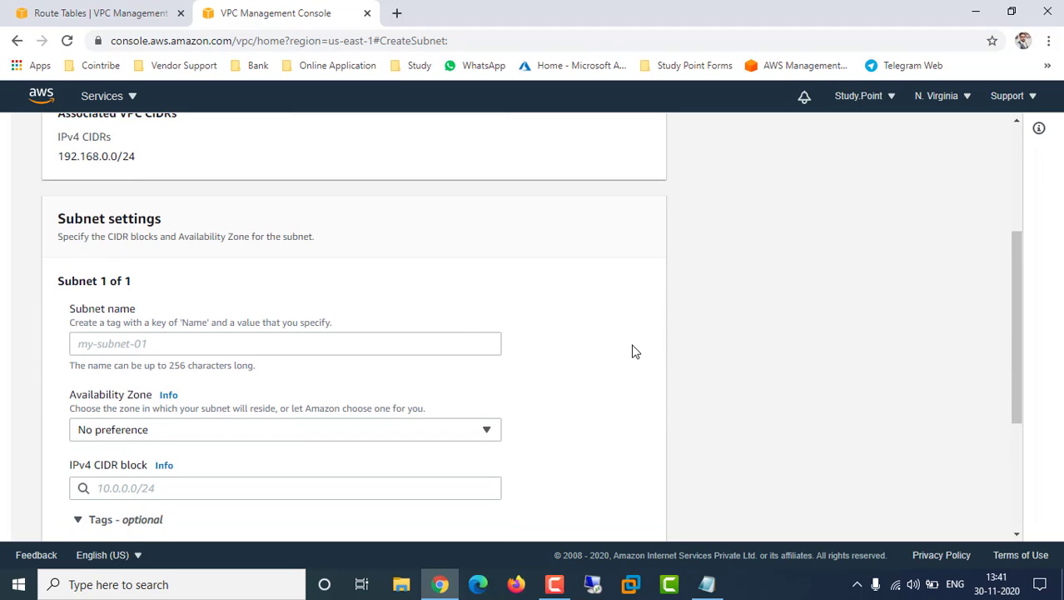
click(207, 342)
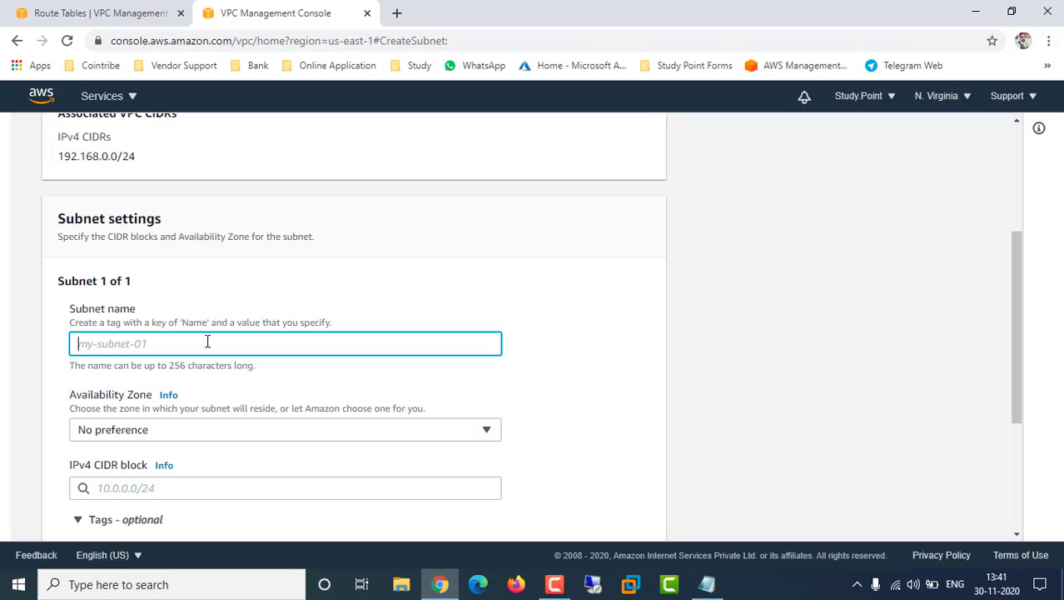
text(My)
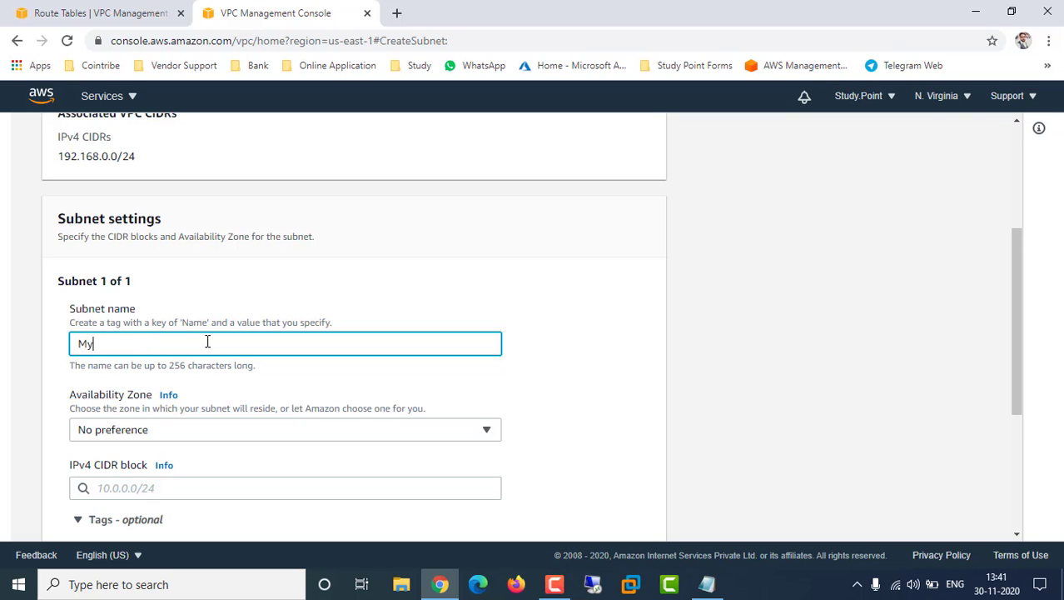
text(Subnet)
double_click(208, 341)
click(565, 346)
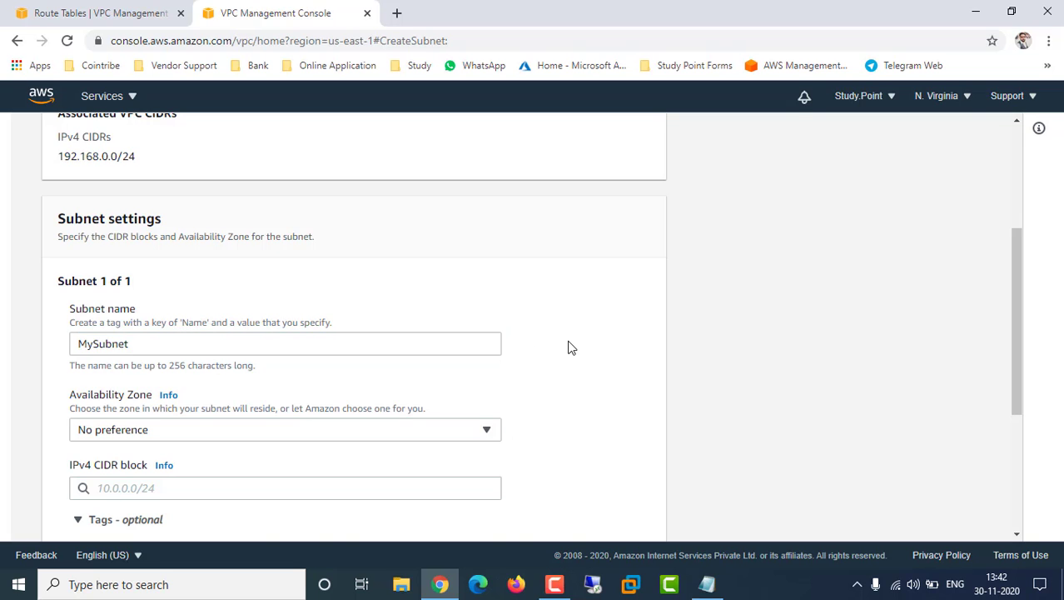
Place it in us-east-1a with IPv4 CIDR 192.168.0.0/24, fixing a stray dot, and create it
scroll(569, 347, down, 2)
click(500, 277)
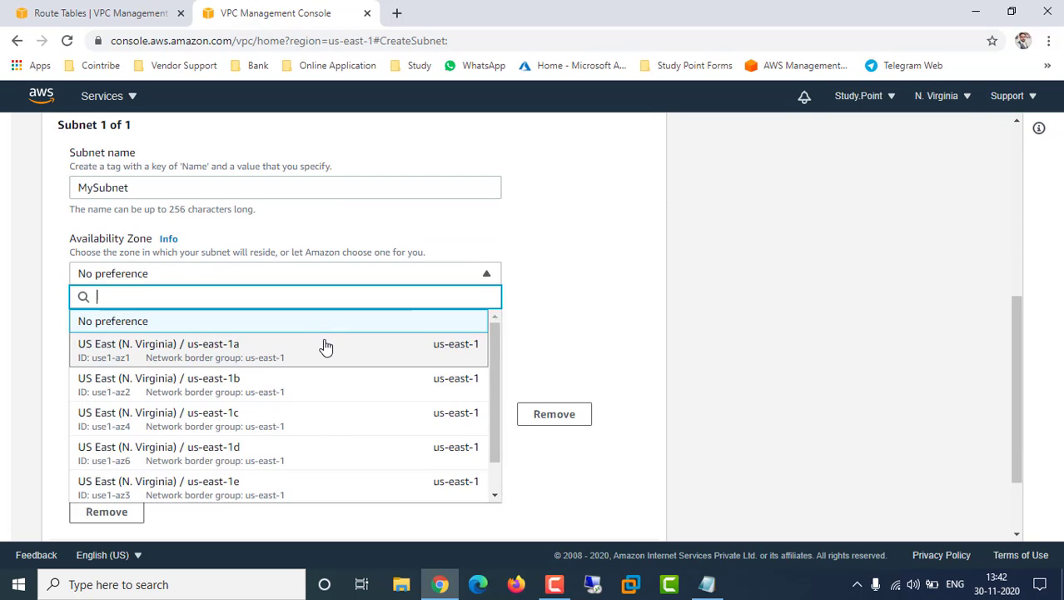
click(325, 346)
click(211, 334)
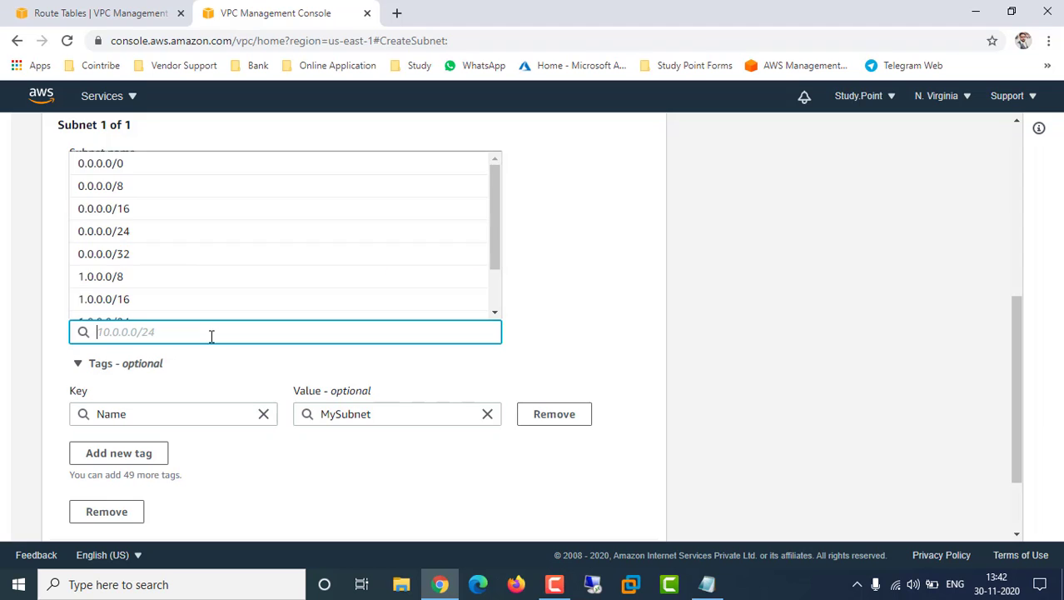
text(192.16)
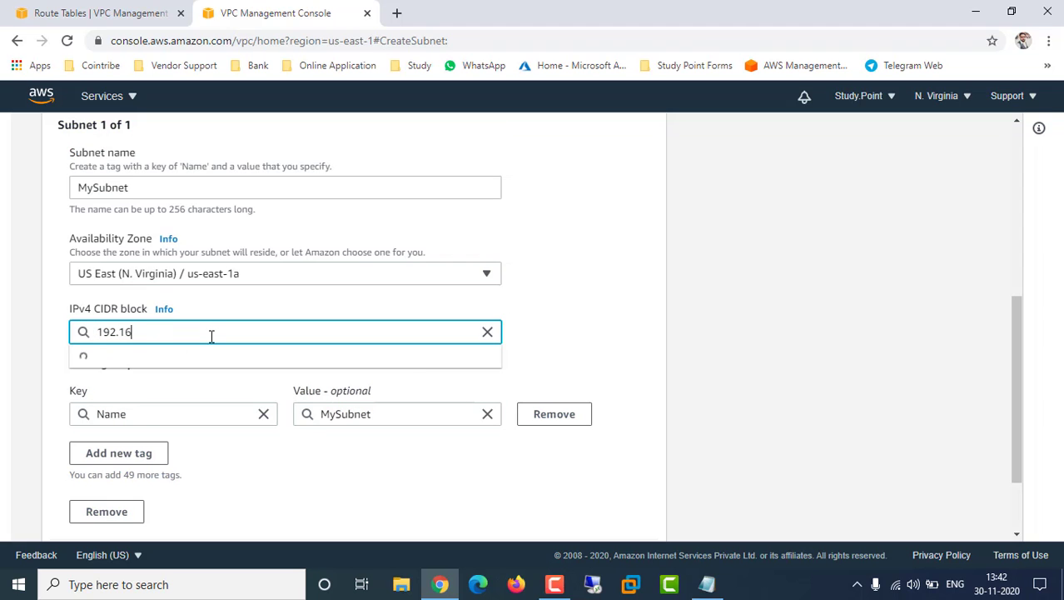
text(8.0.0.)
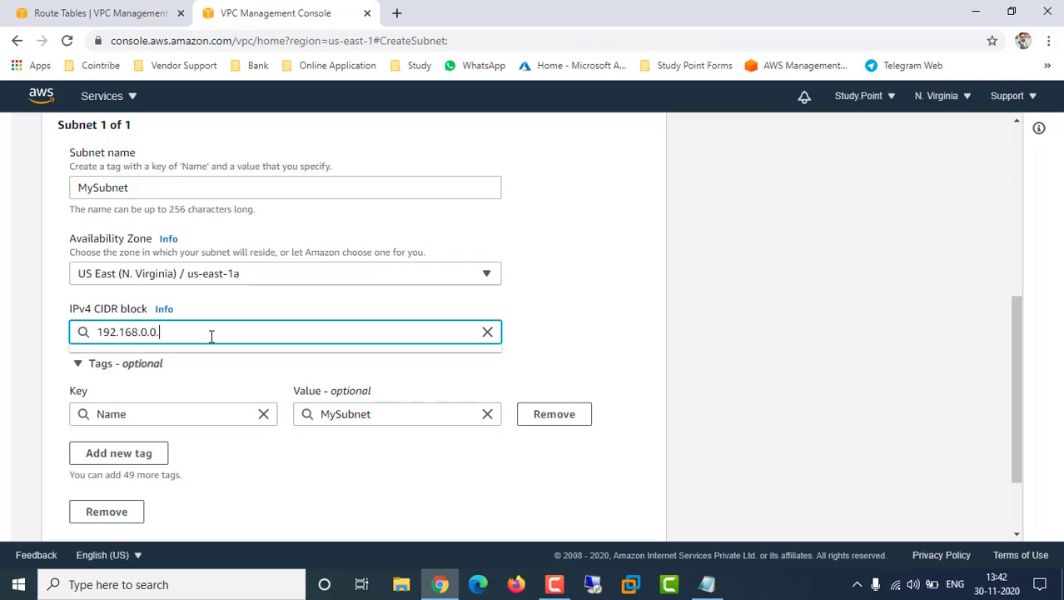
key(BackSpace)
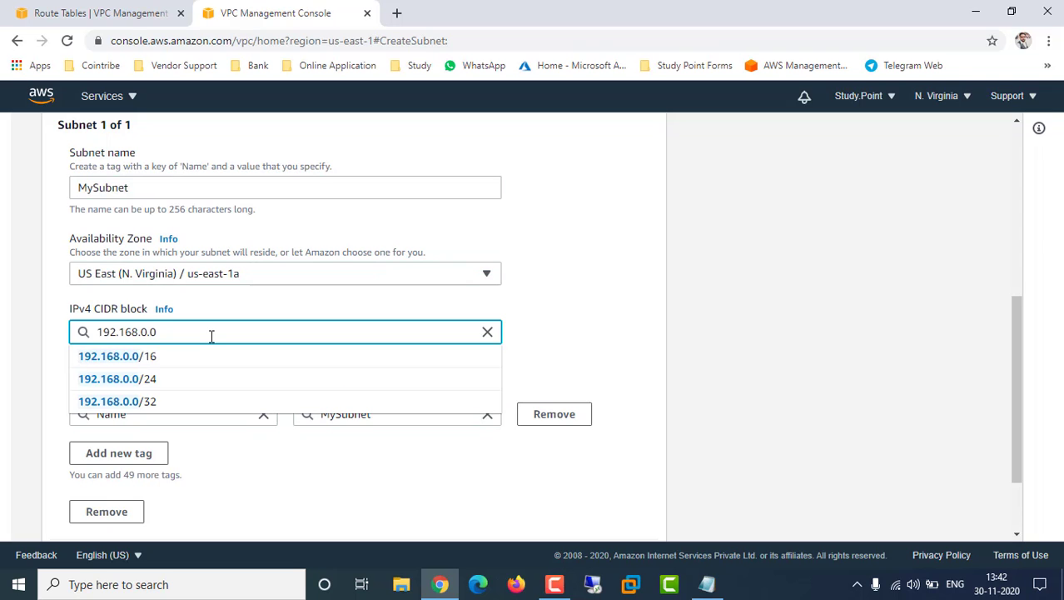
text(/24)
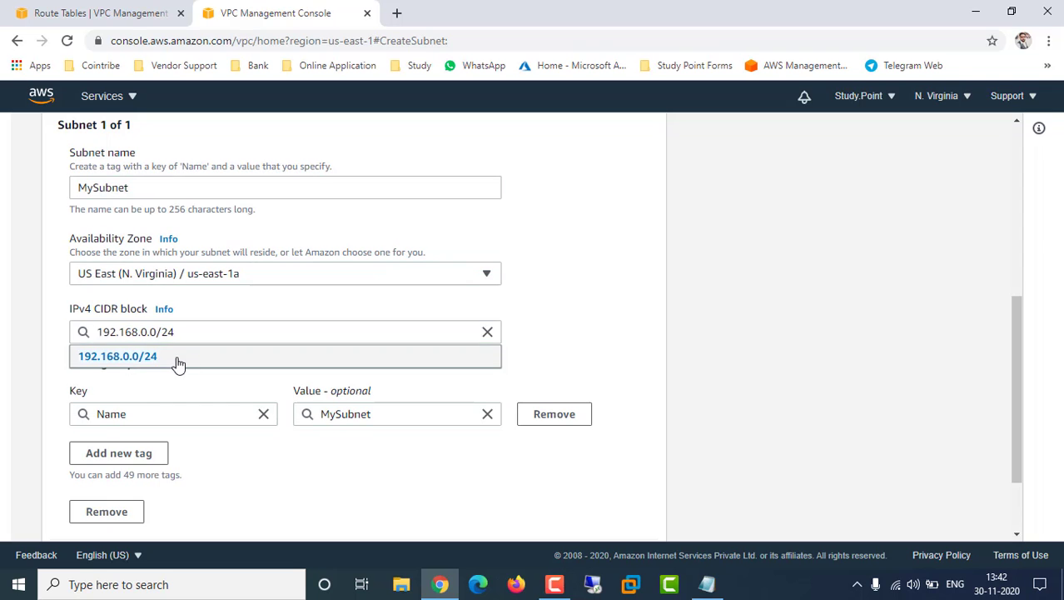
click(175, 360)
scroll(561, 401, down, 2)
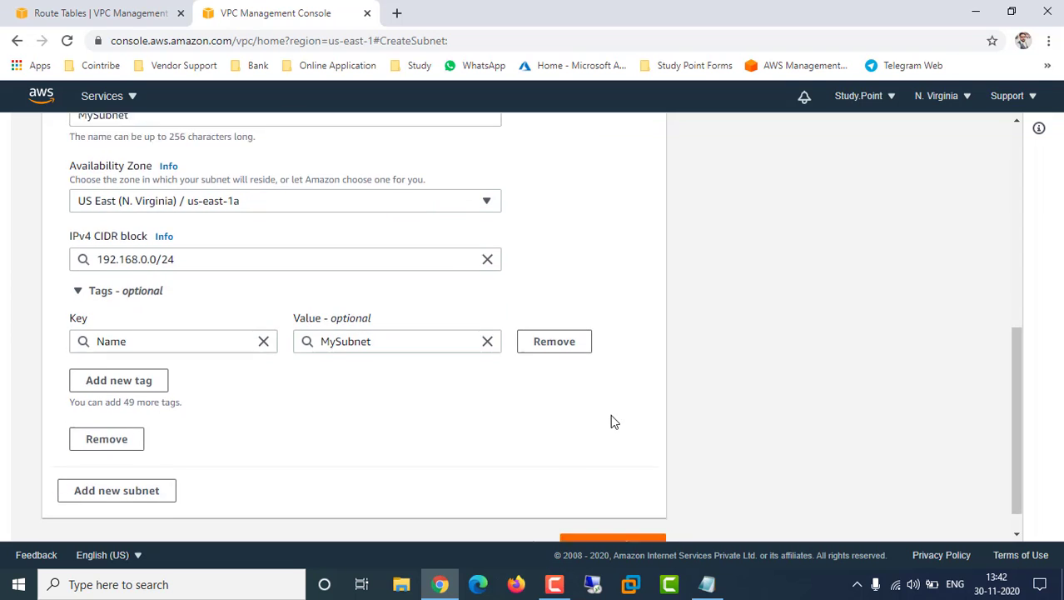
click(624, 513)
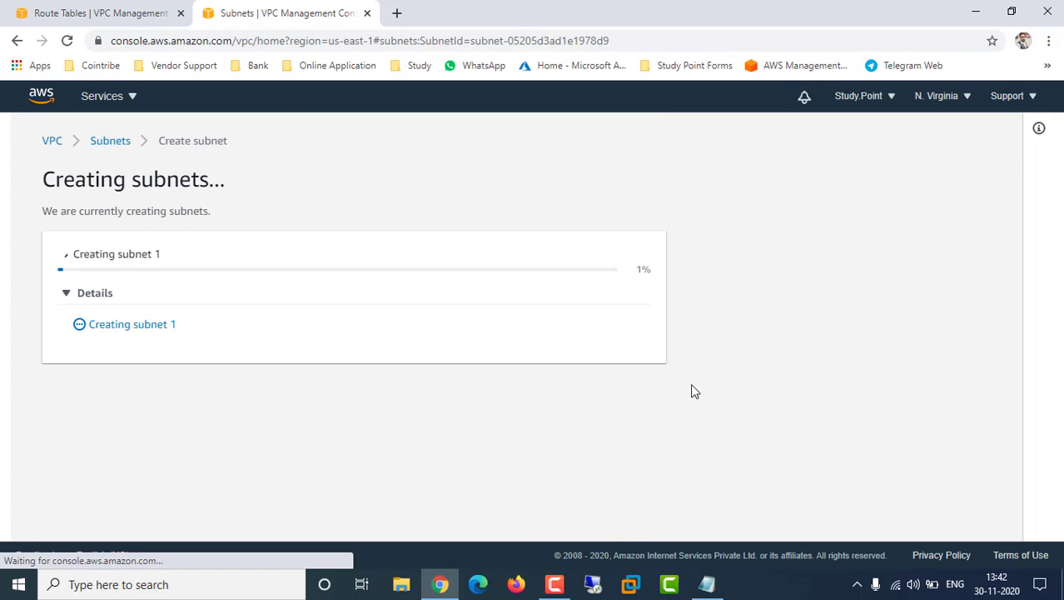
Delete the 'Internet Gateway ( Done)' line from the North ver checklist in Notepad
click(707, 584)
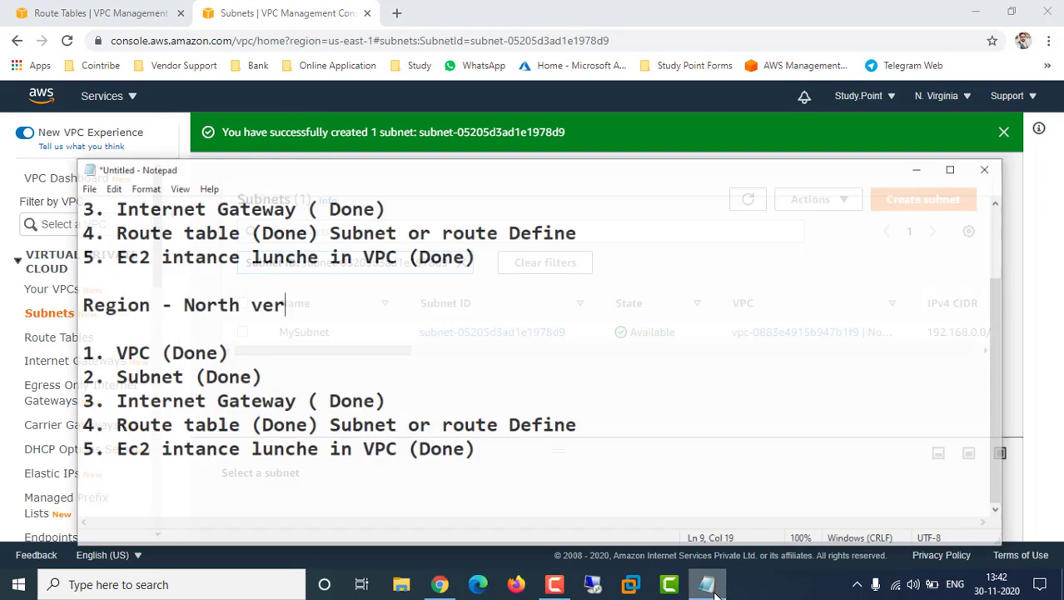
click(230, 364)
right_click(364, 397)
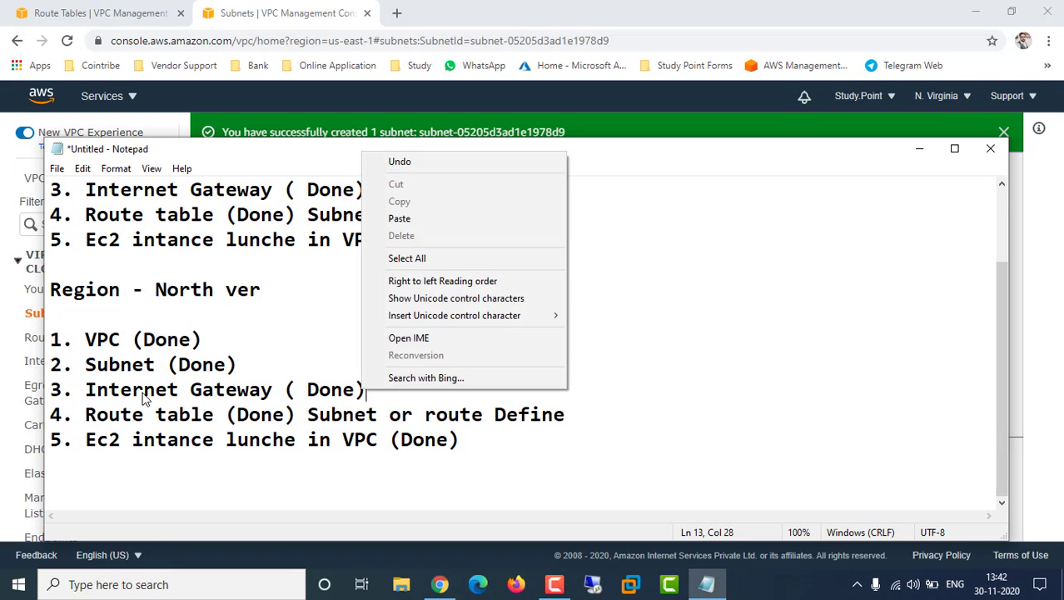
click(144, 398)
drag(85, 389, 263, 390)
right_click(270, 395)
key(Escape)
click(289, 391)
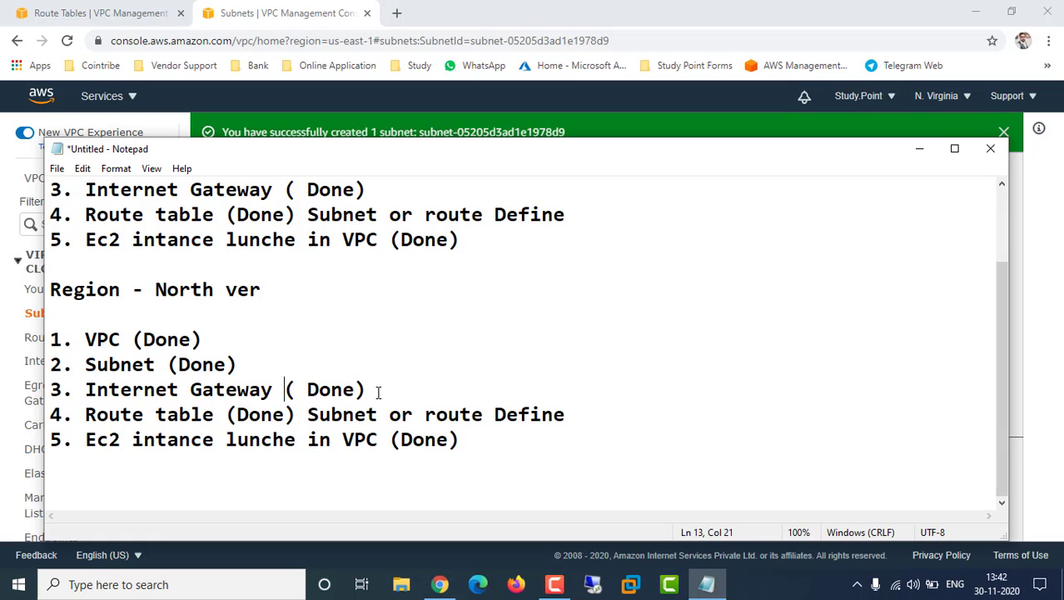
drag(378, 391, 83, 397)
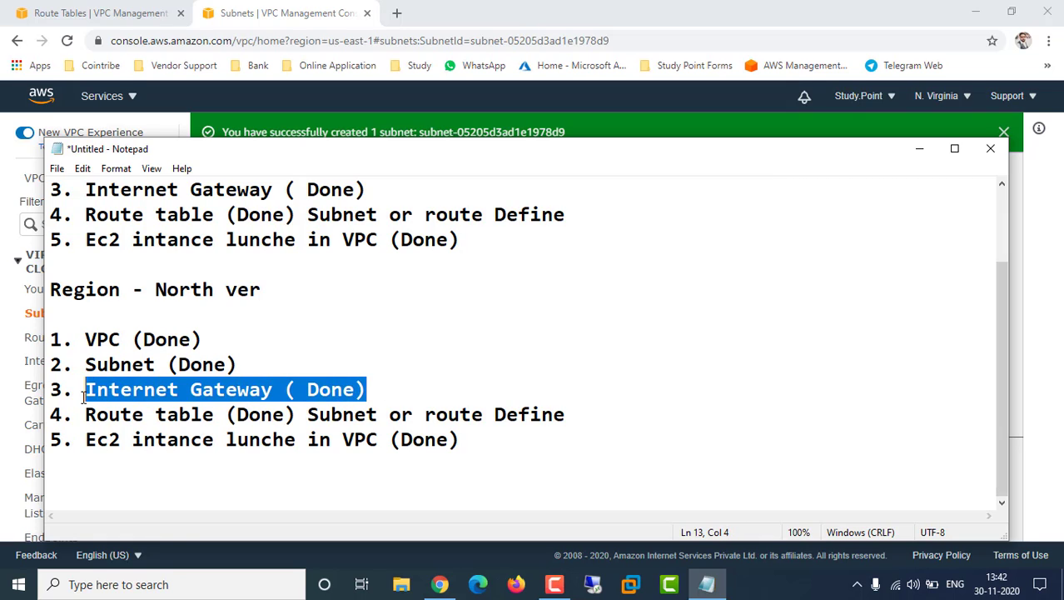
key(BackSpace)
key(BackSpace)
key(BackSpace)
key(BackSpace)
key(BackSpace)
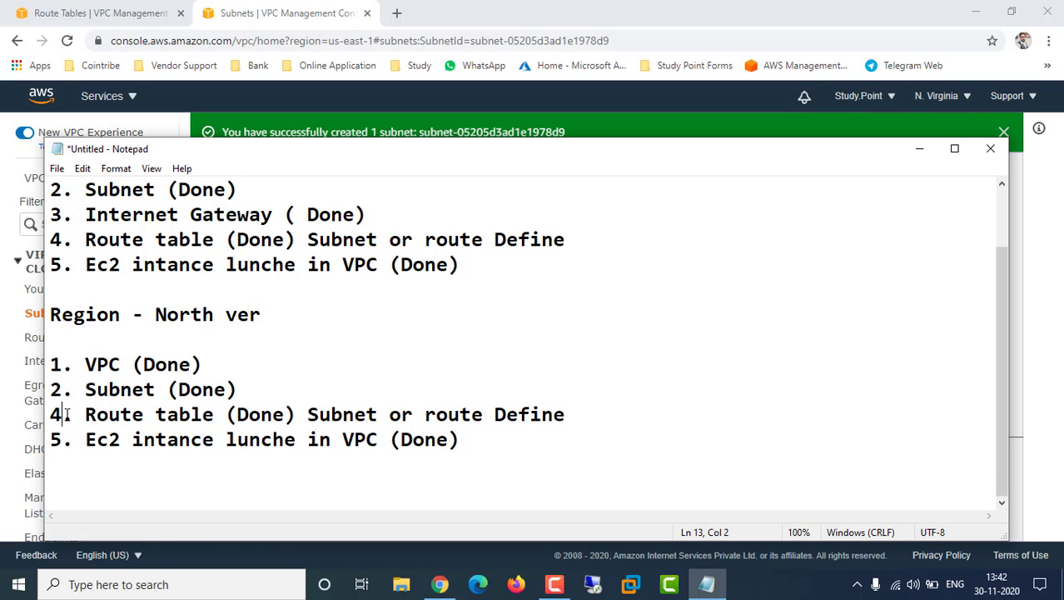
Renumber the remaining North ver items from 4 and 5 to 3 and 4
key(BackSpace)
text(3)
click(440, 584)
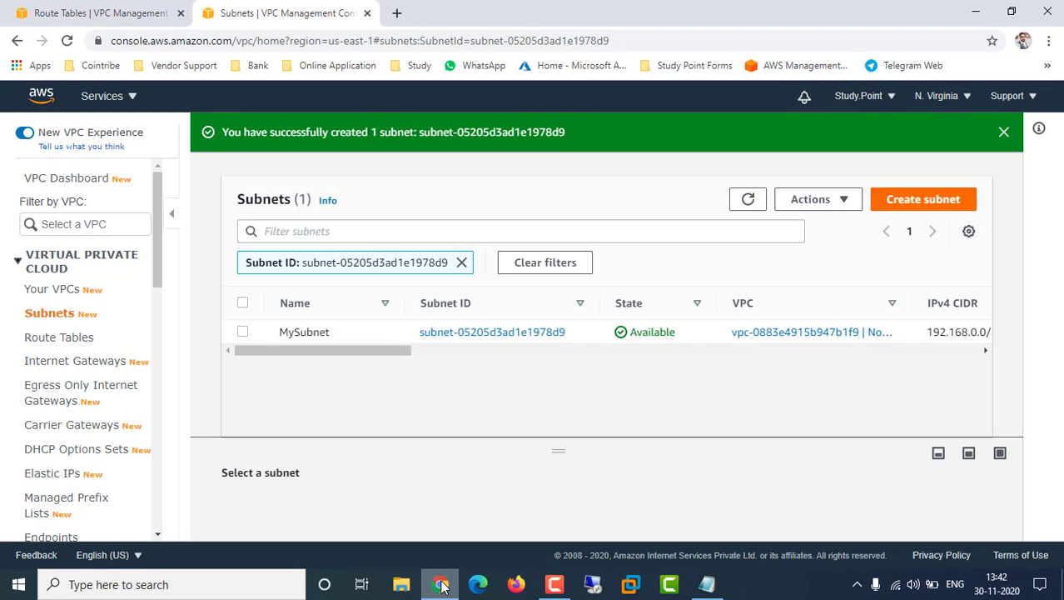
click(440, 584)
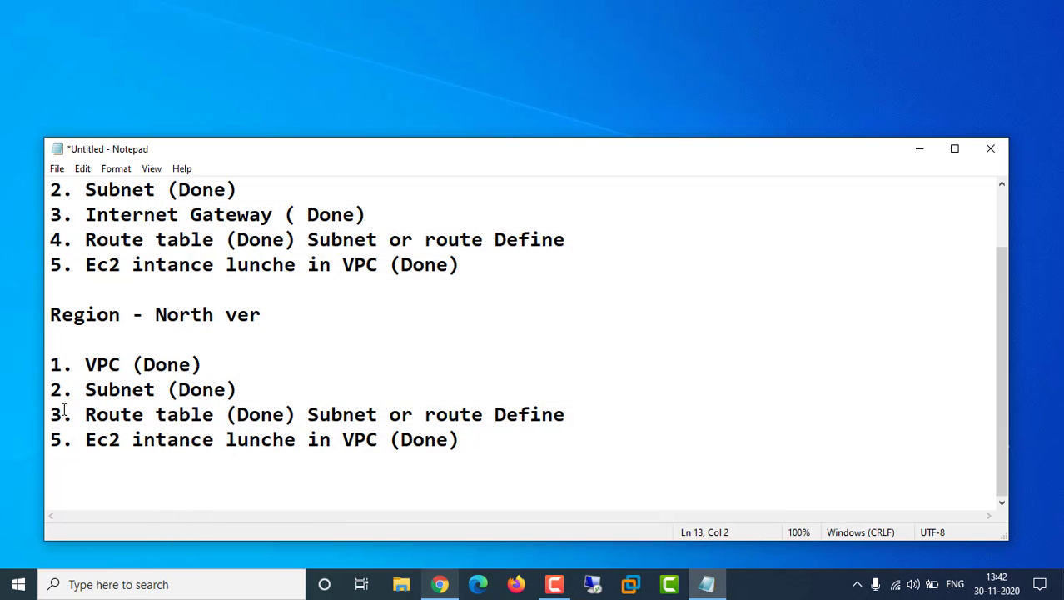
key(BackSpace)
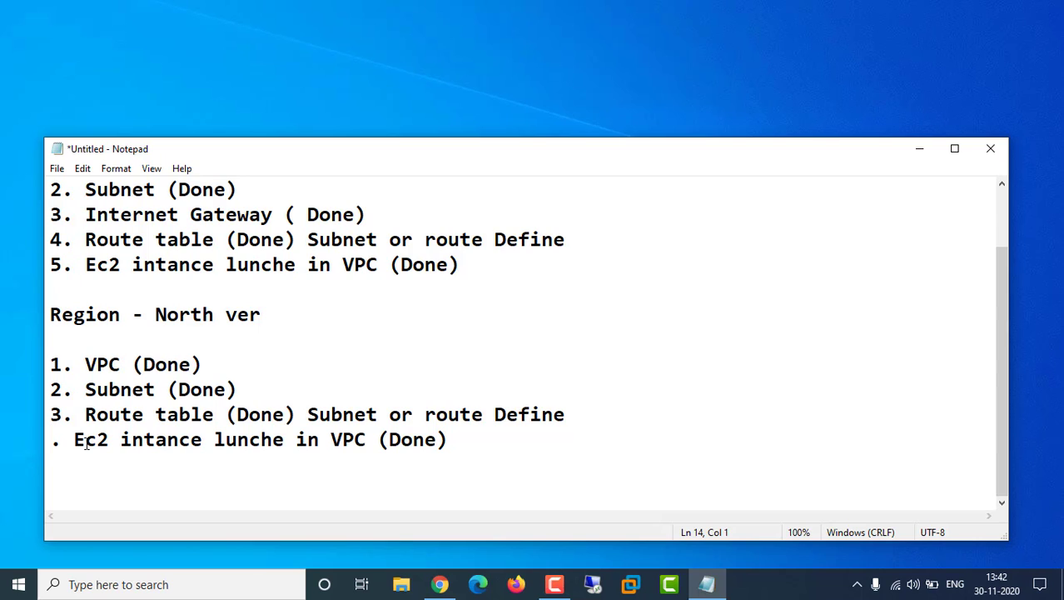
text(4)
click(135, 425)
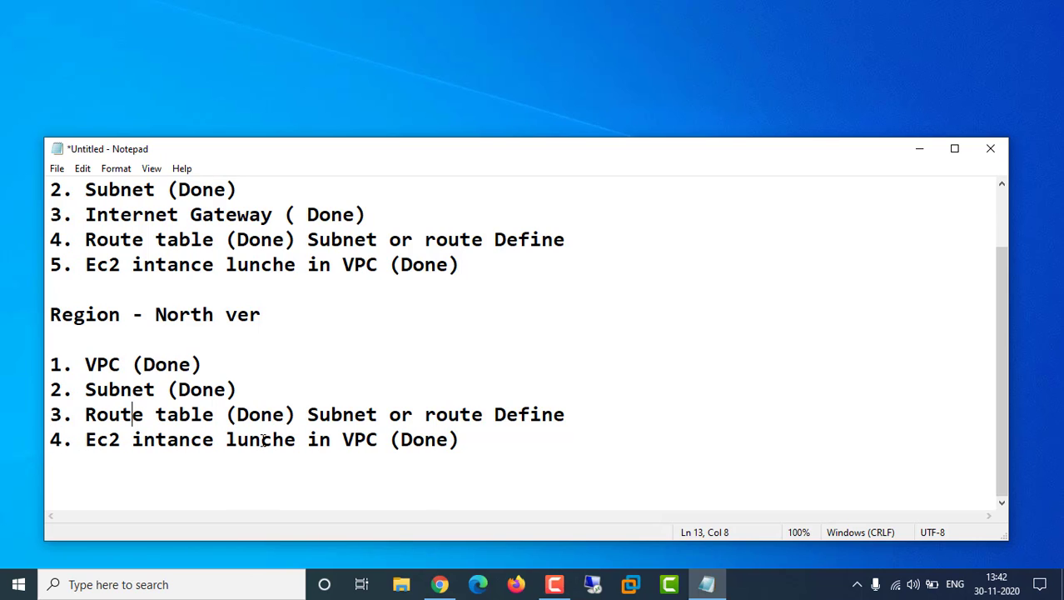
click(437, 587)
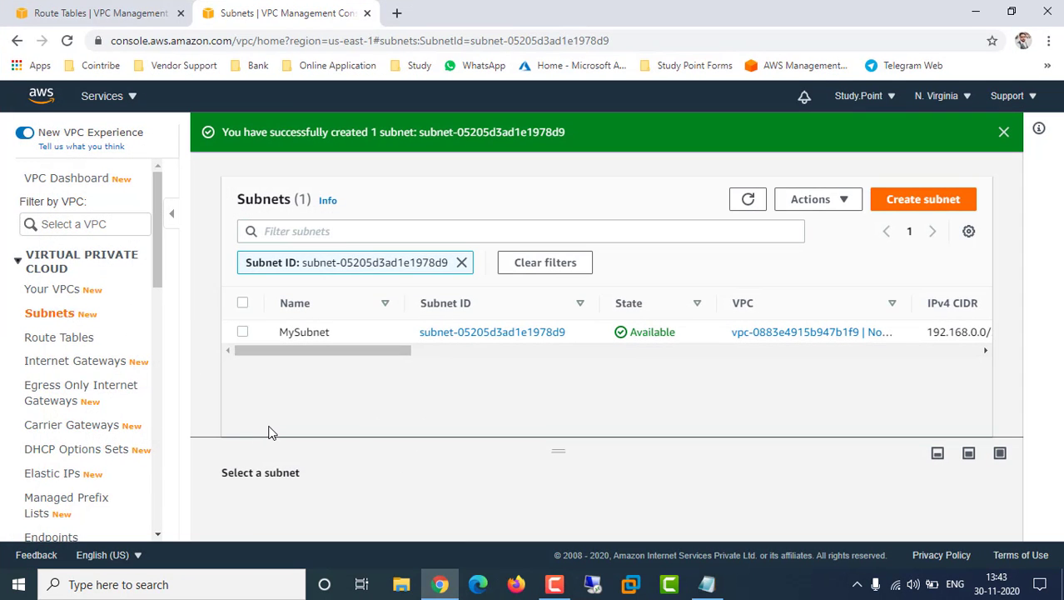
In Route Tables, rename the NorthV-VPC-01 main route table to NorthV-RT
click(85, 341)
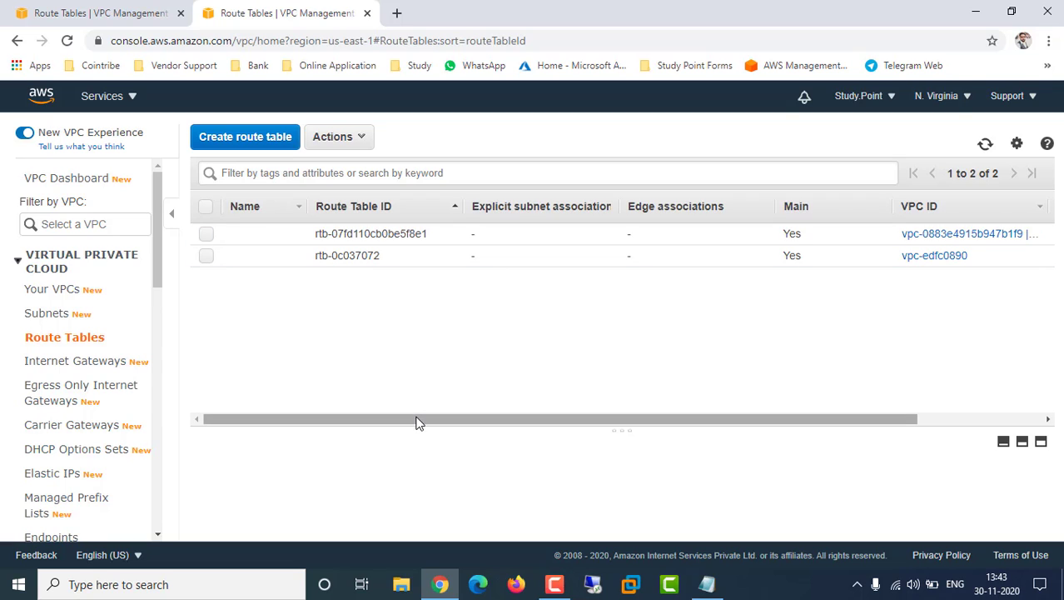
click(287, 233)
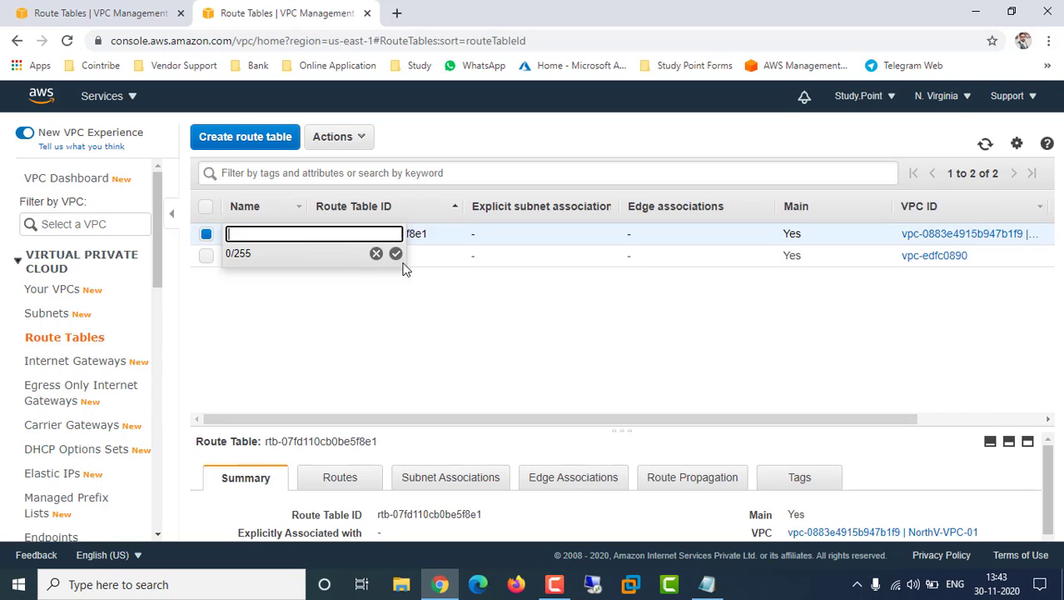
right_click(445, 321)
click(253, 235)
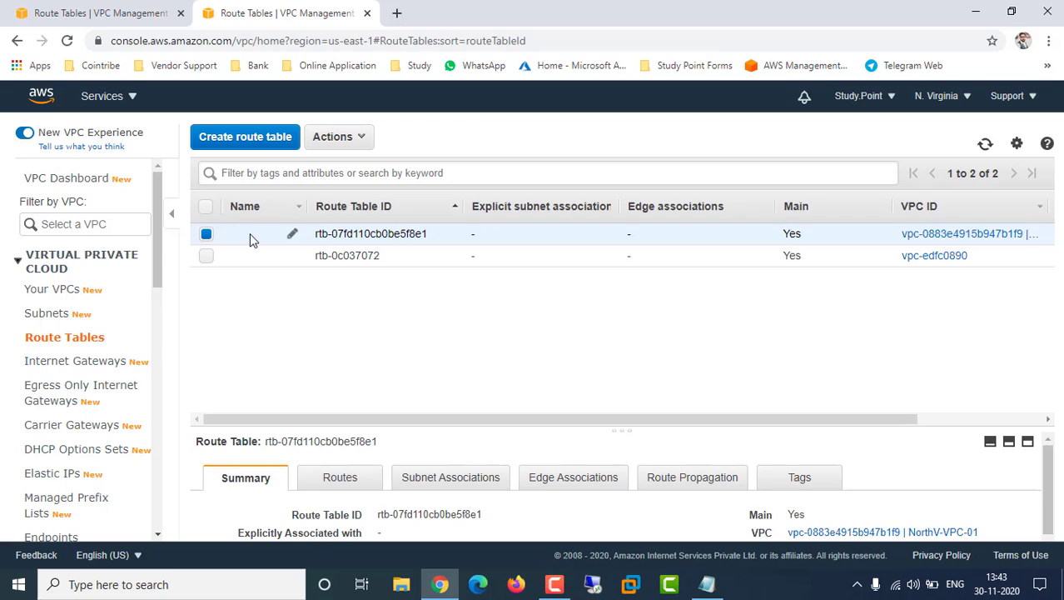
scroll(592, 437, down, 1)
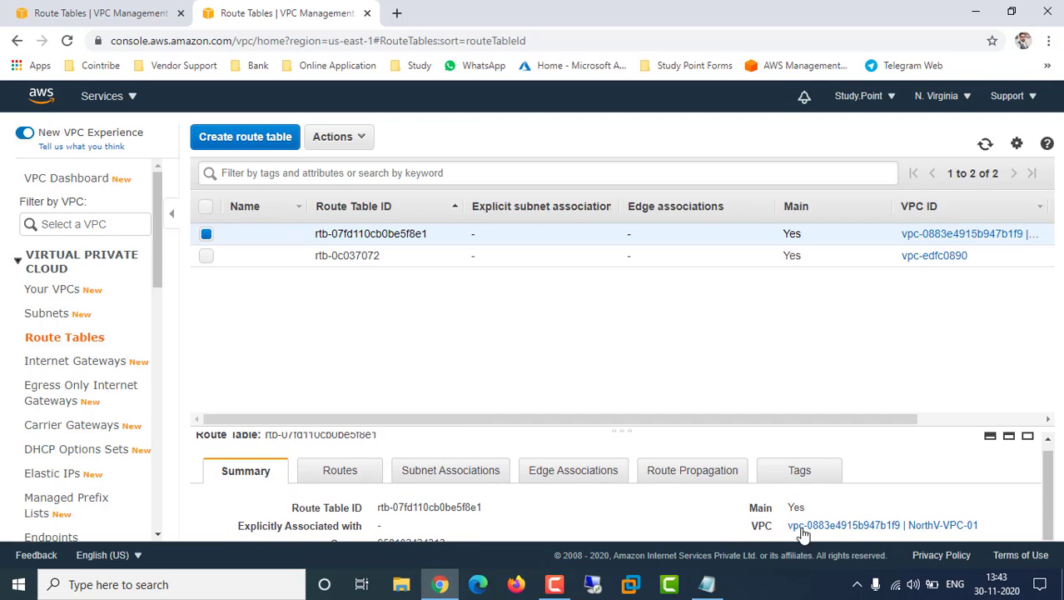
mouse_move(245, 234)
click(294, 236)
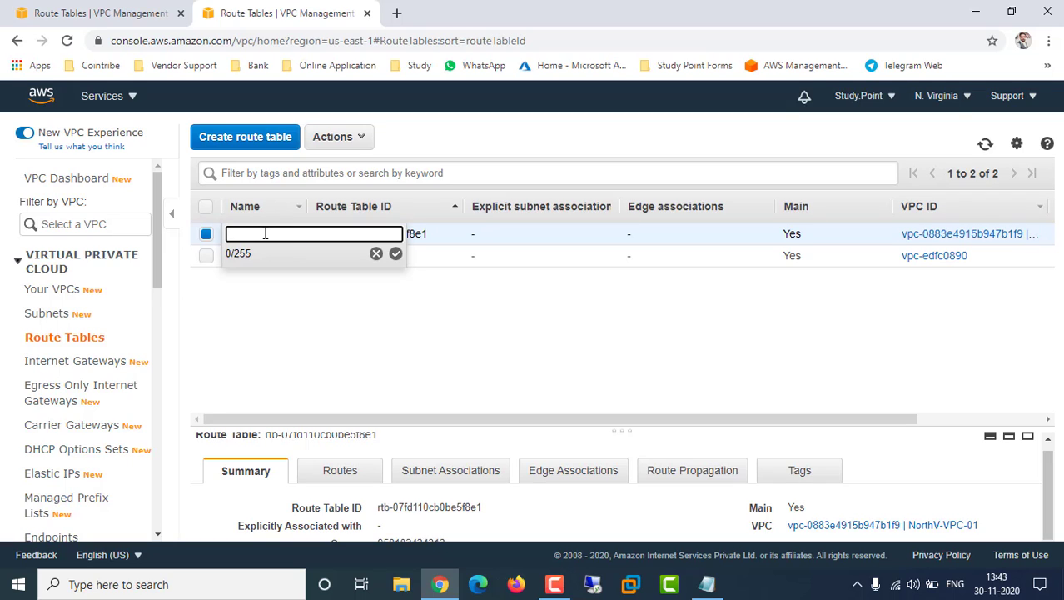
text(NorthV-RT)
click(396, 255)
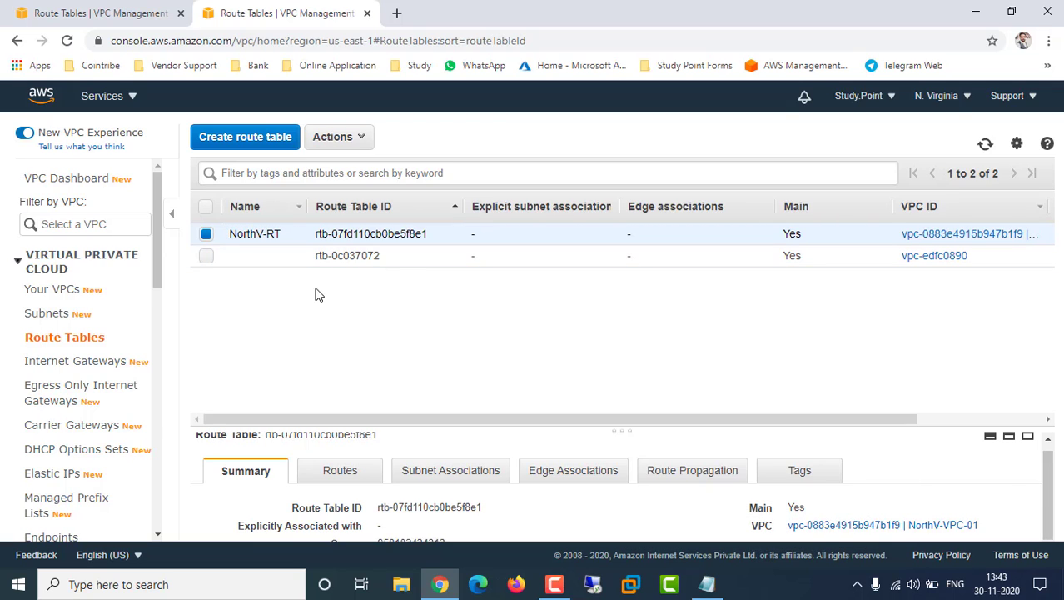
Review NorthV-RT's local route in the route editor and leave without saving changes
click(345, 473)
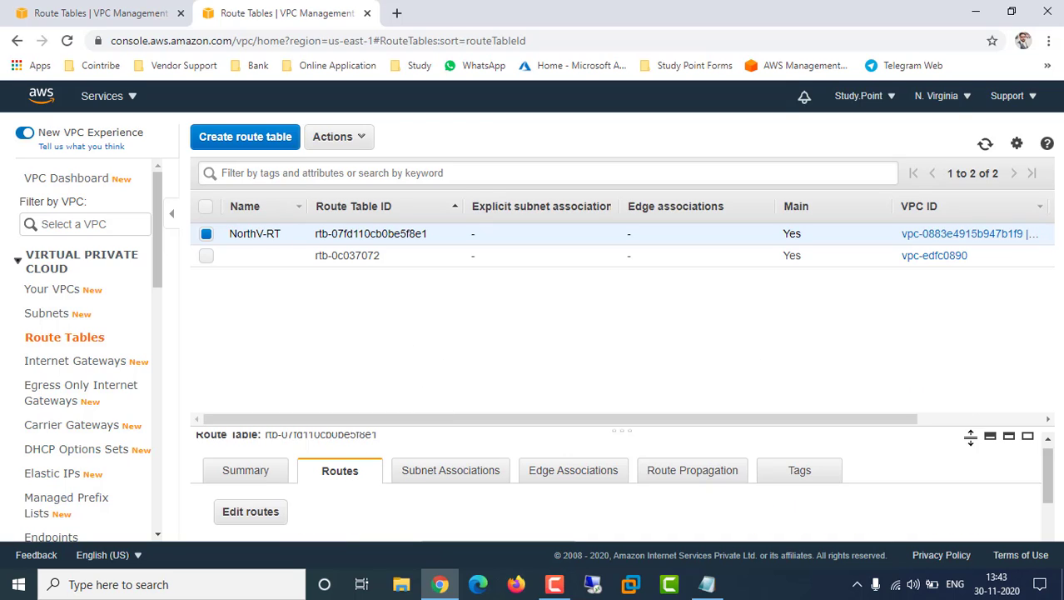
drag(1047, 491, 461, 474)
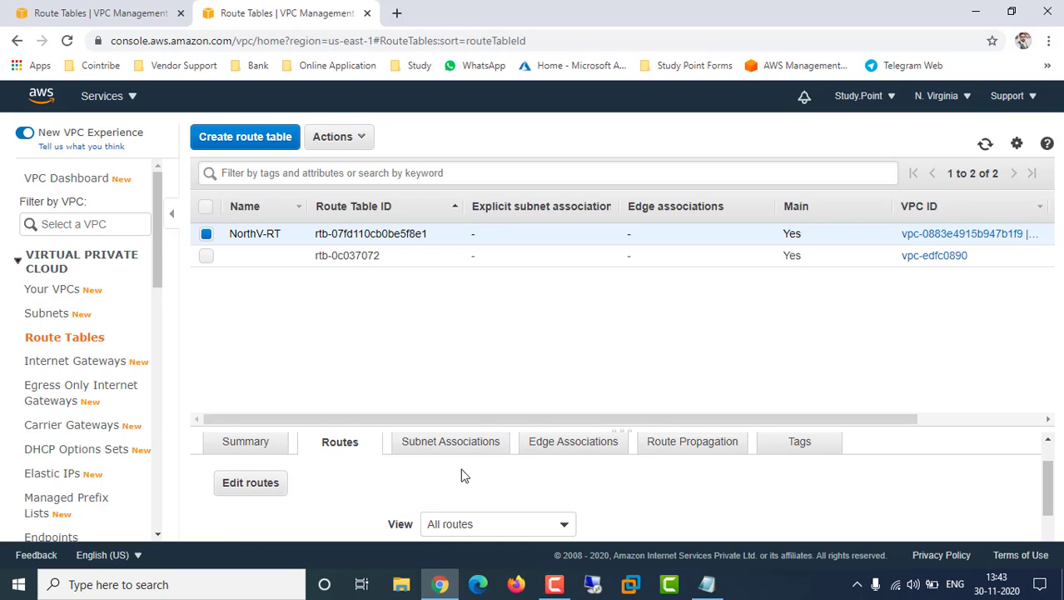
click(255, 483)
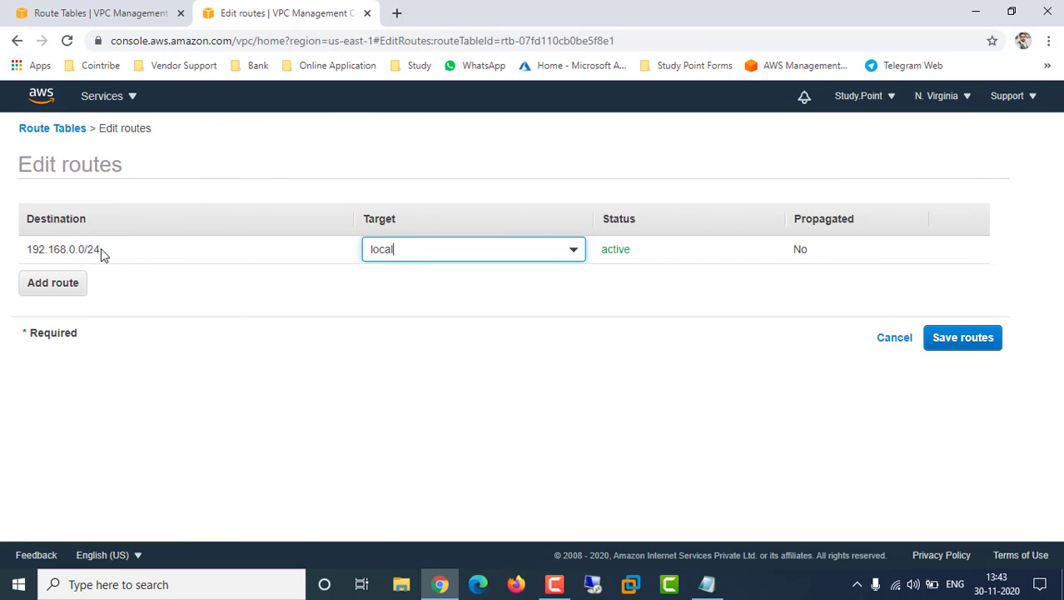
drag(84, 247, 126, 280)
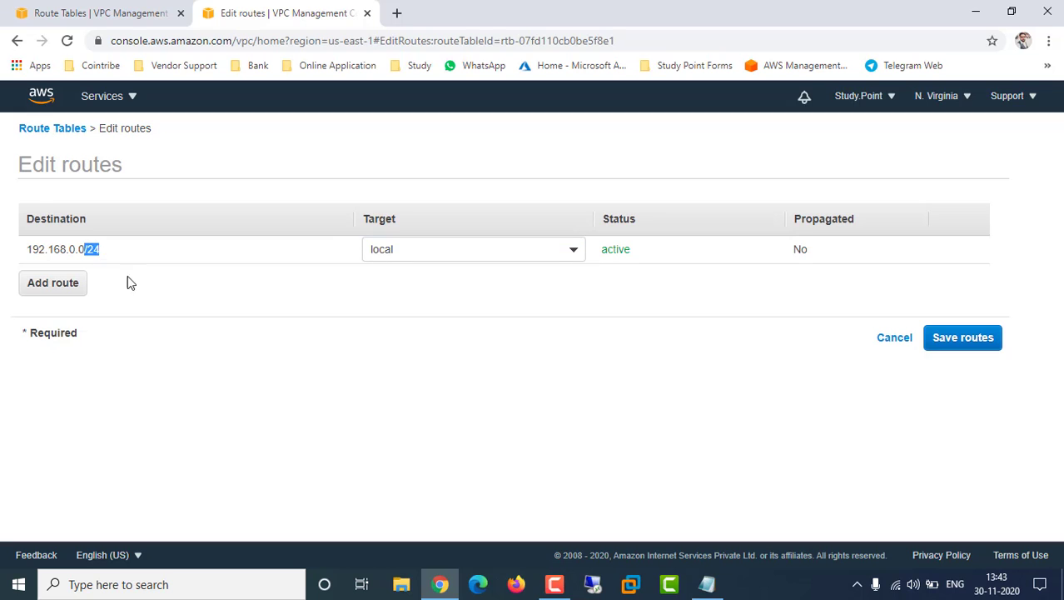
click(138, 374)
drag(38, 249, 112, 247)
click(893, 339)
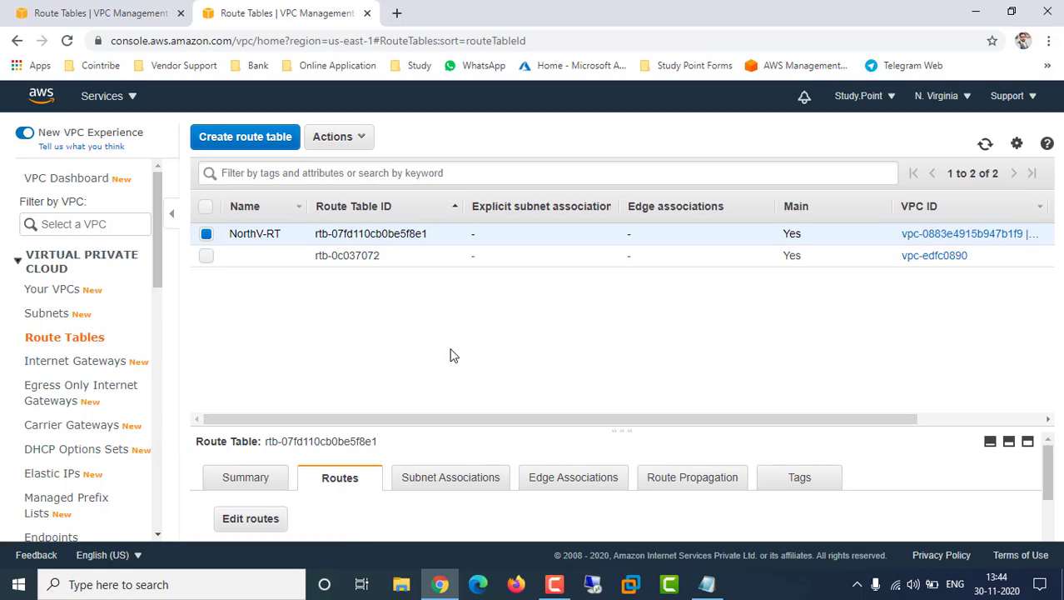
Explicitly associate MySubnet with NorthV-RT and save
click(433, 479)
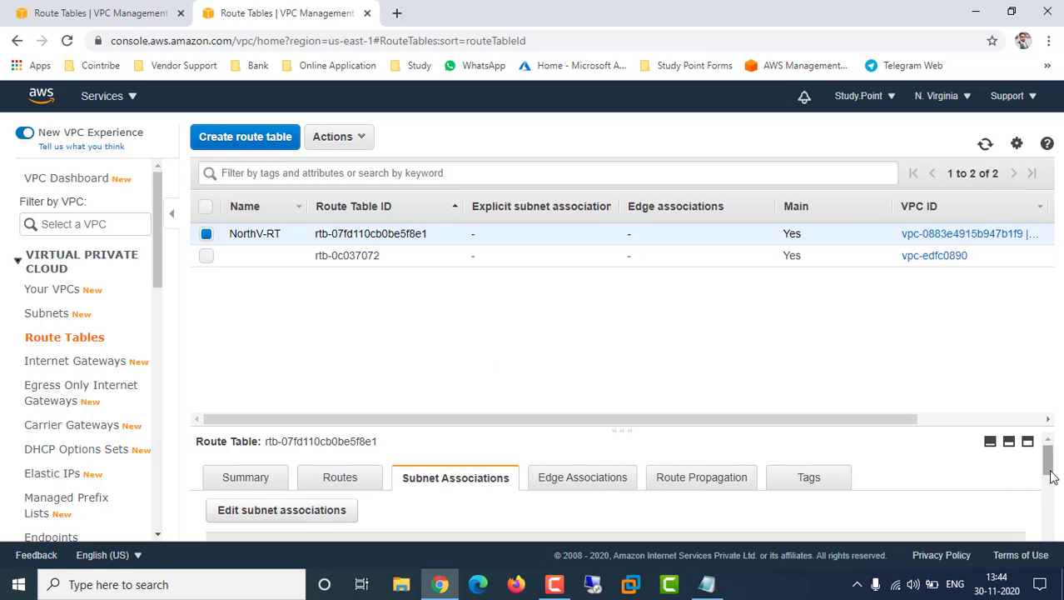
click(317, 516)
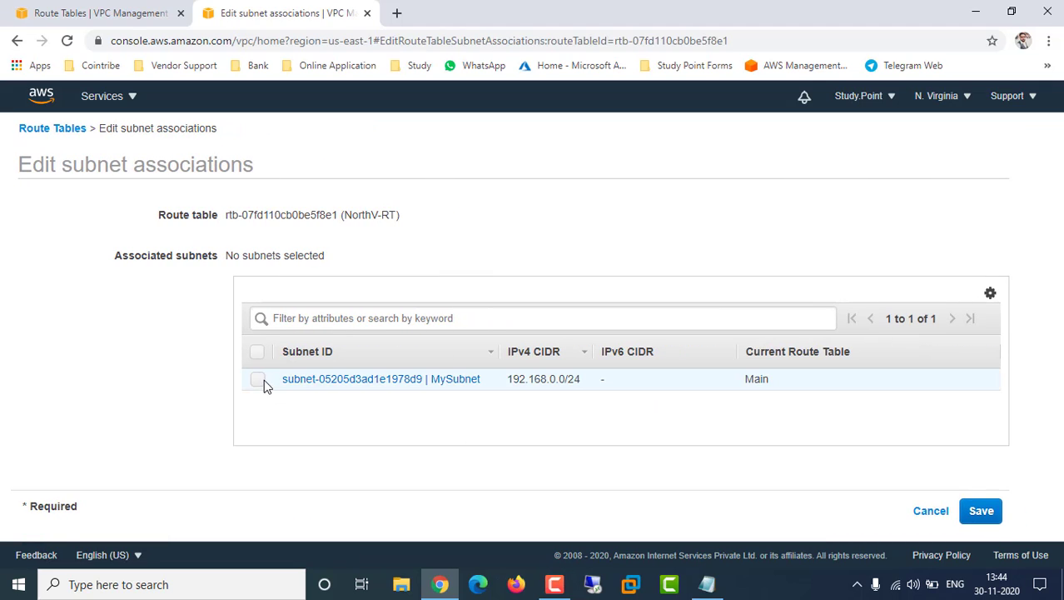
click(258, 383)
click(981, 516)
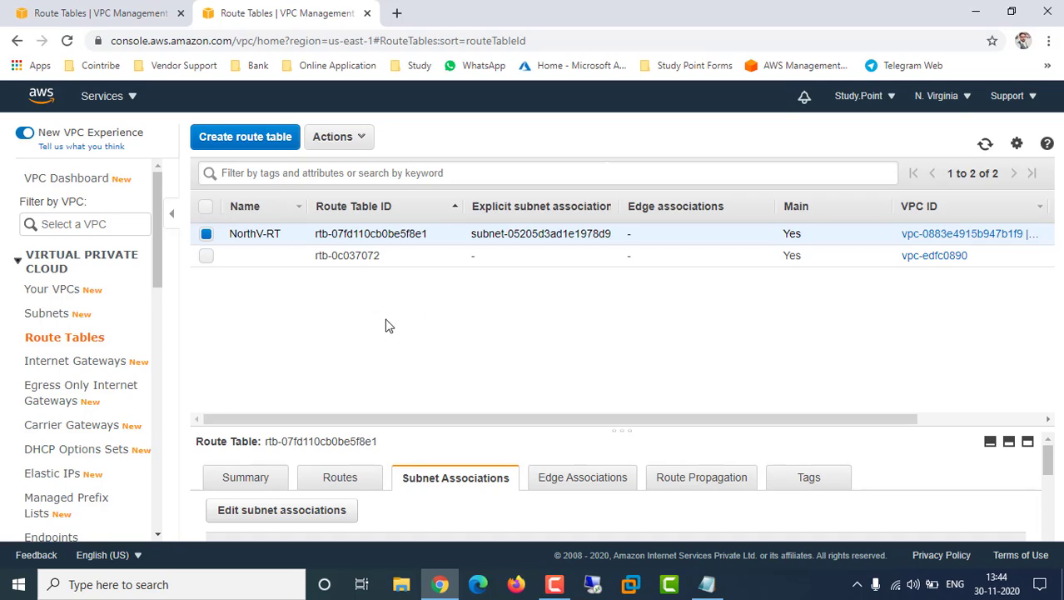
Add '6. Peering between both VPC' to the end of the Ohio task list
click(706, 584)
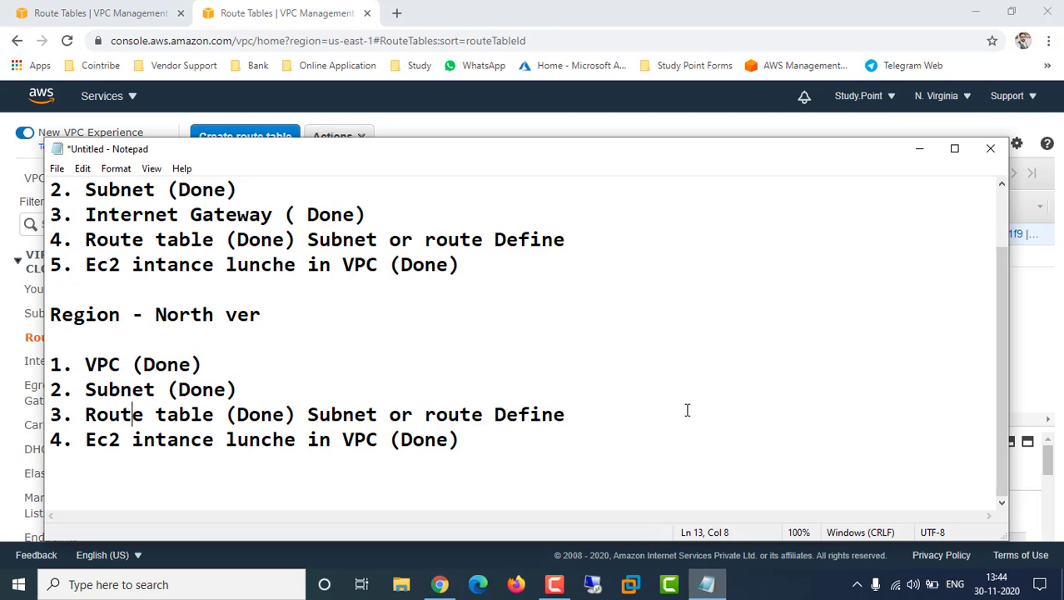
click(463, 265)
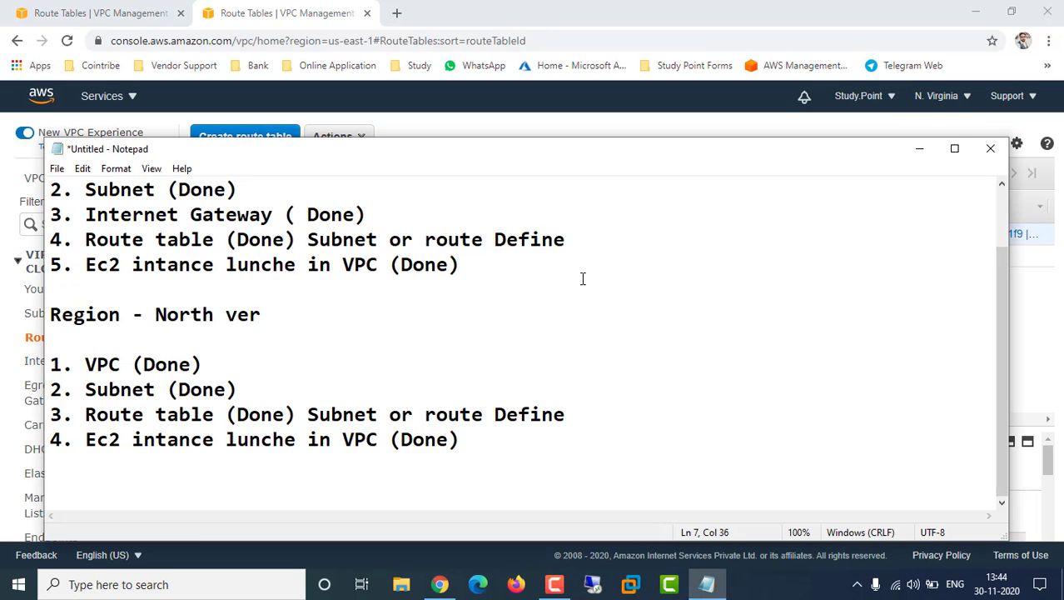
key(Return)
text(6.)
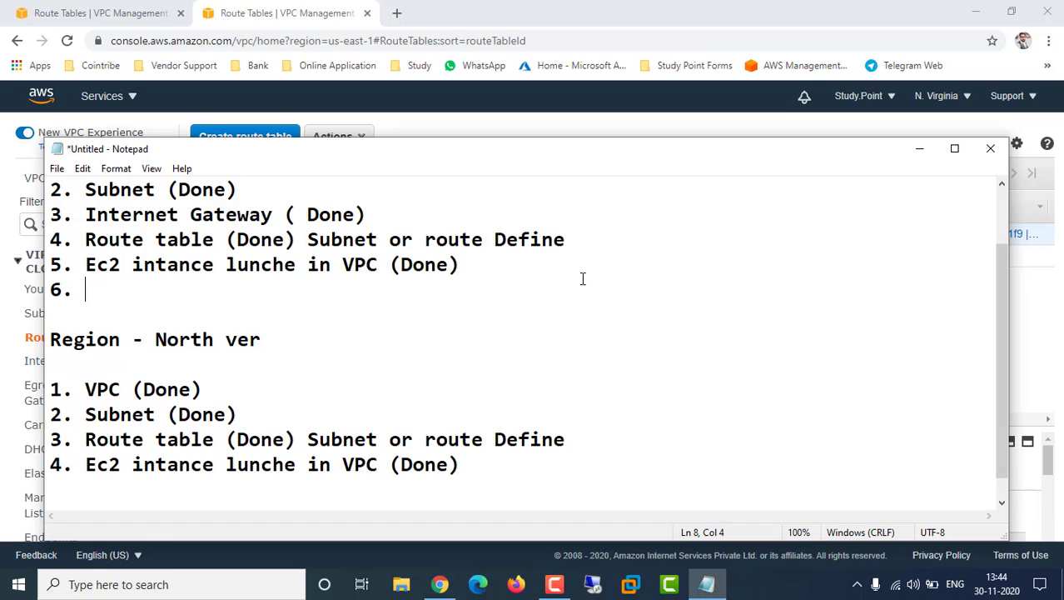
text( Peering)
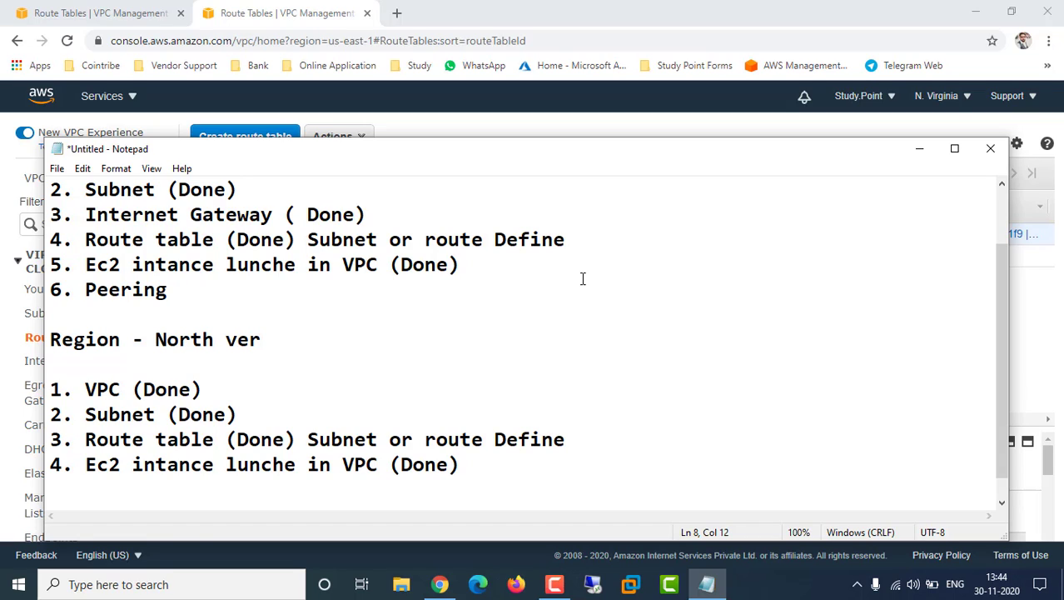
text( between both)
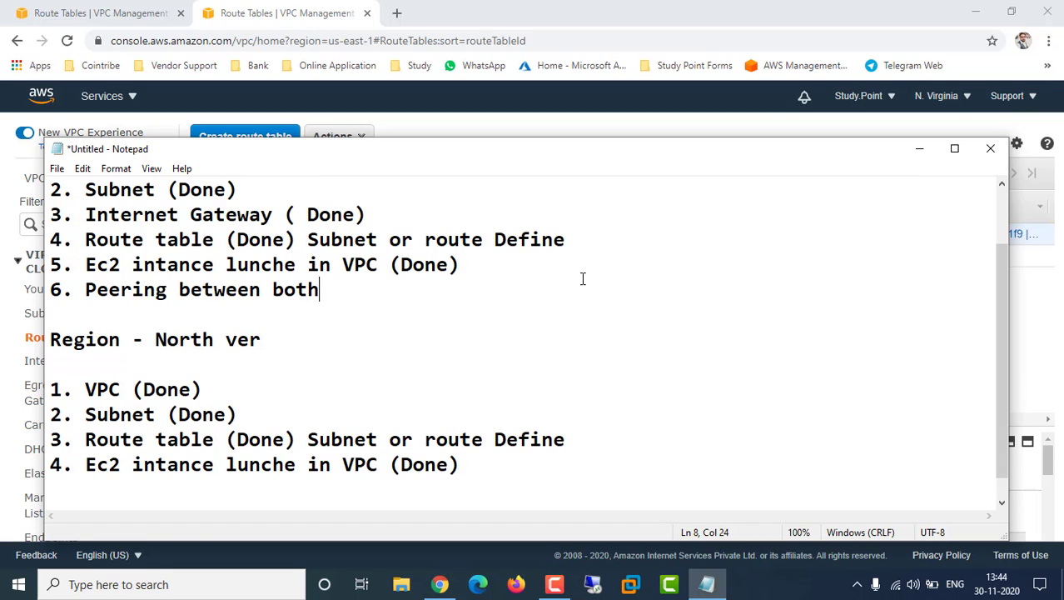
text( VPC)
Copy that text and add it as '5. Peering between both VPC' under the North ver list
drag(379, 292, 88, 300)
key(ctrl+c)
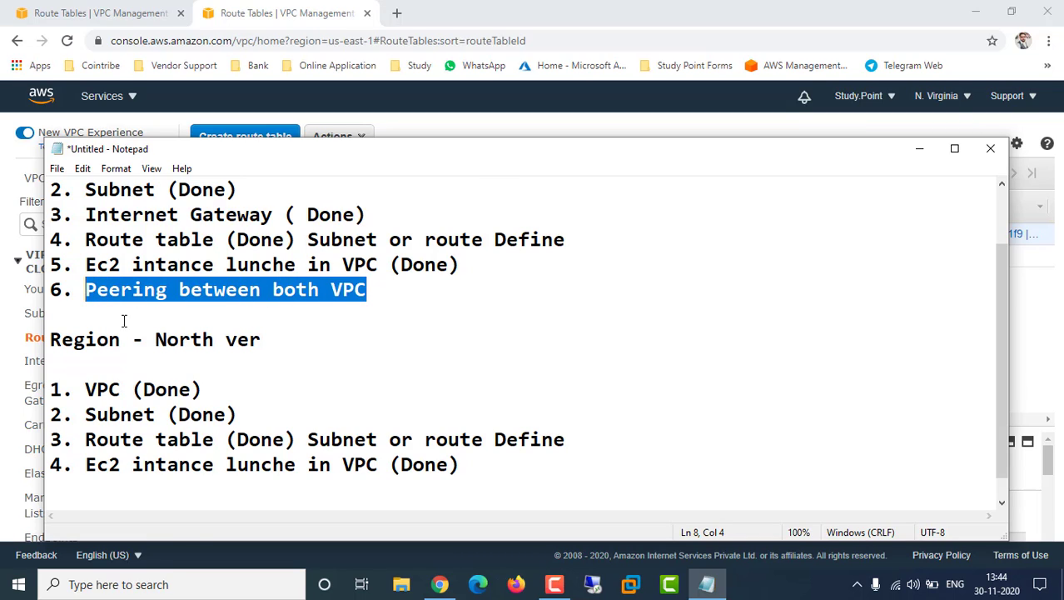
click(472, 464)
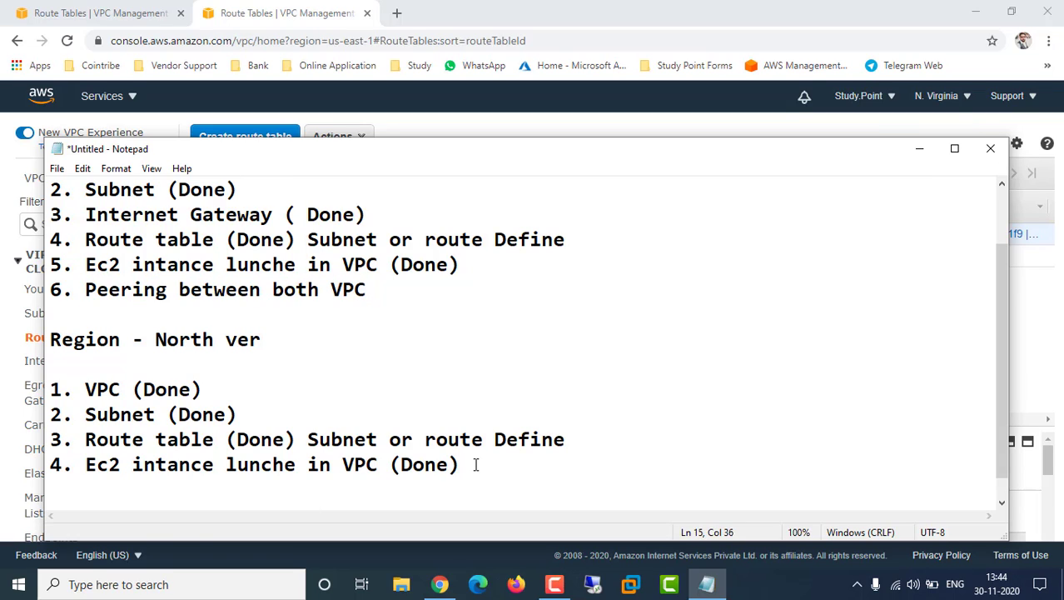
key(Return)
text(5.)
key(ctrl+v)
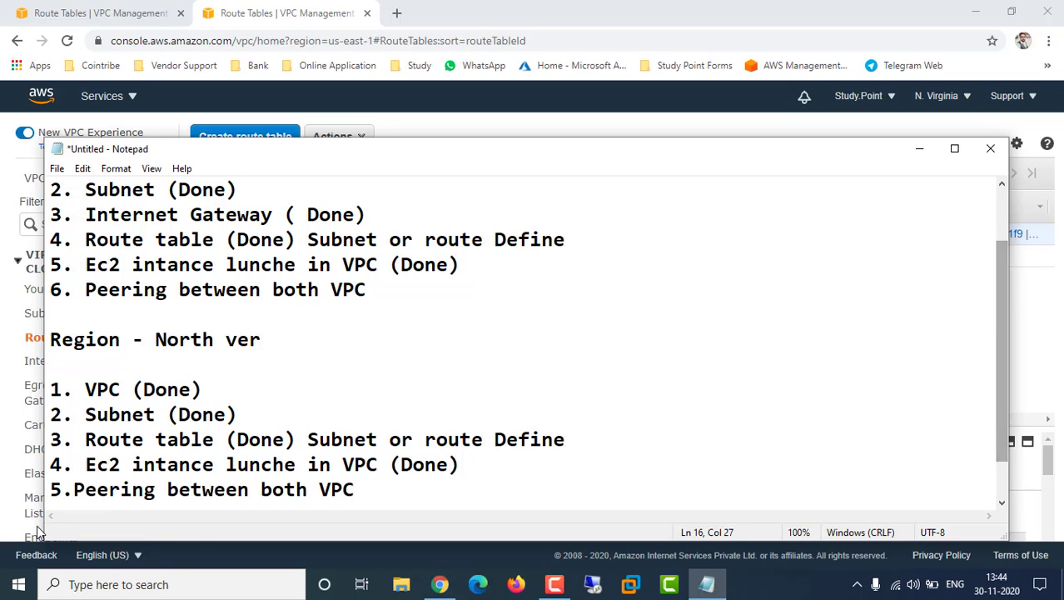
click(75, 491)
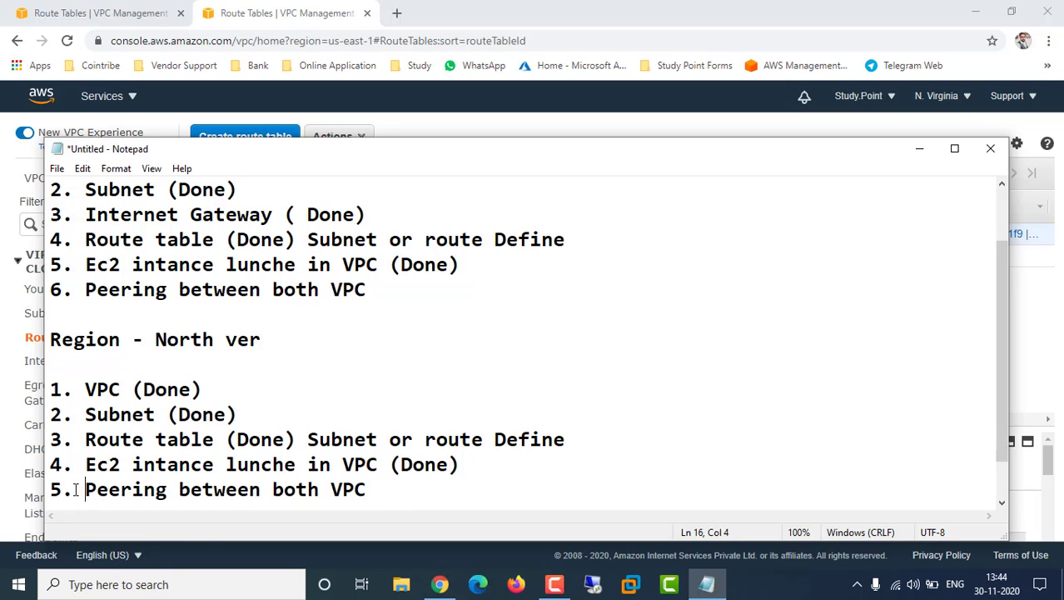
click(920, 148)
Go to the Ohio console's Peering Connections page, which lists no connections yet
click(106, 13)
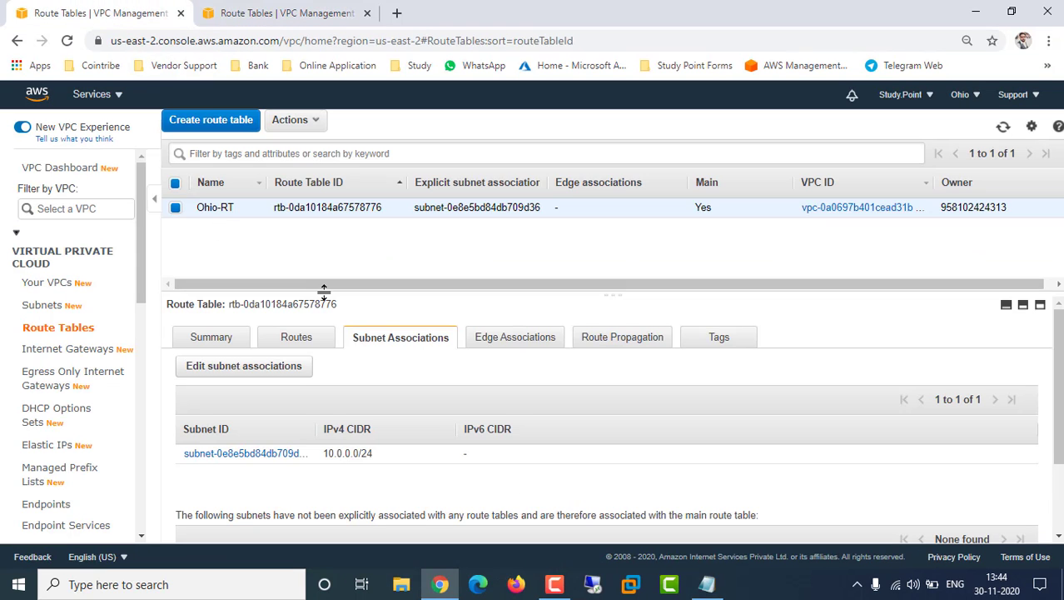
right_click(139, 267)
right_click(140, 243)
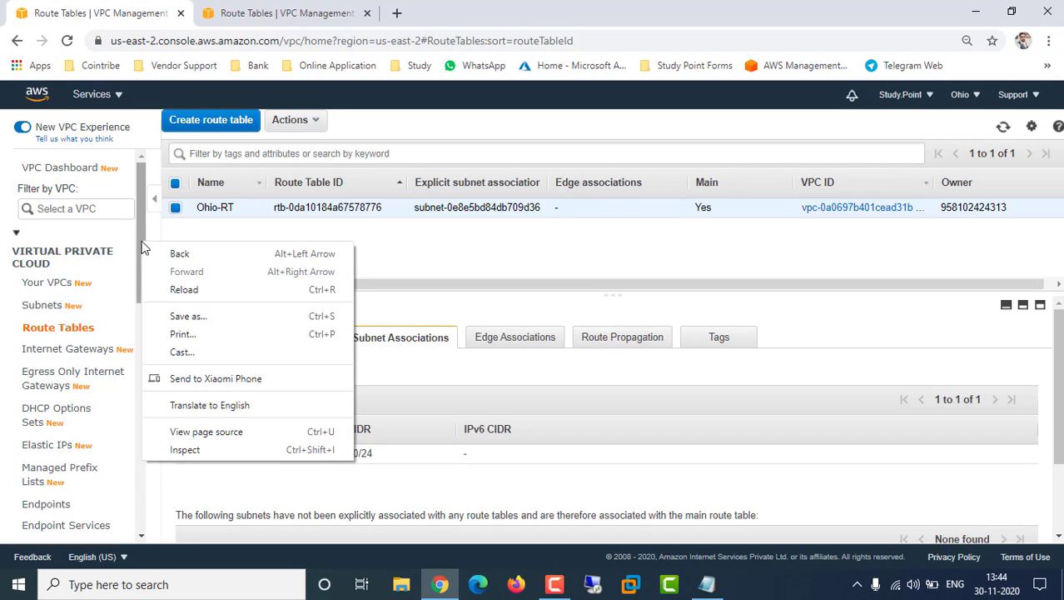
click(142, 219)
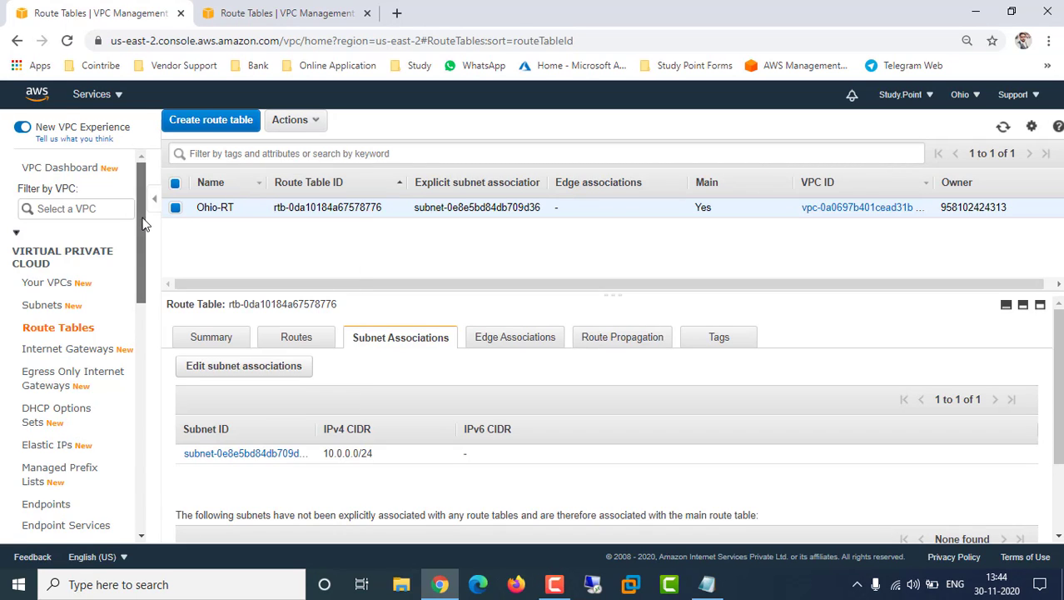
drag(142, 219, 146, 306)
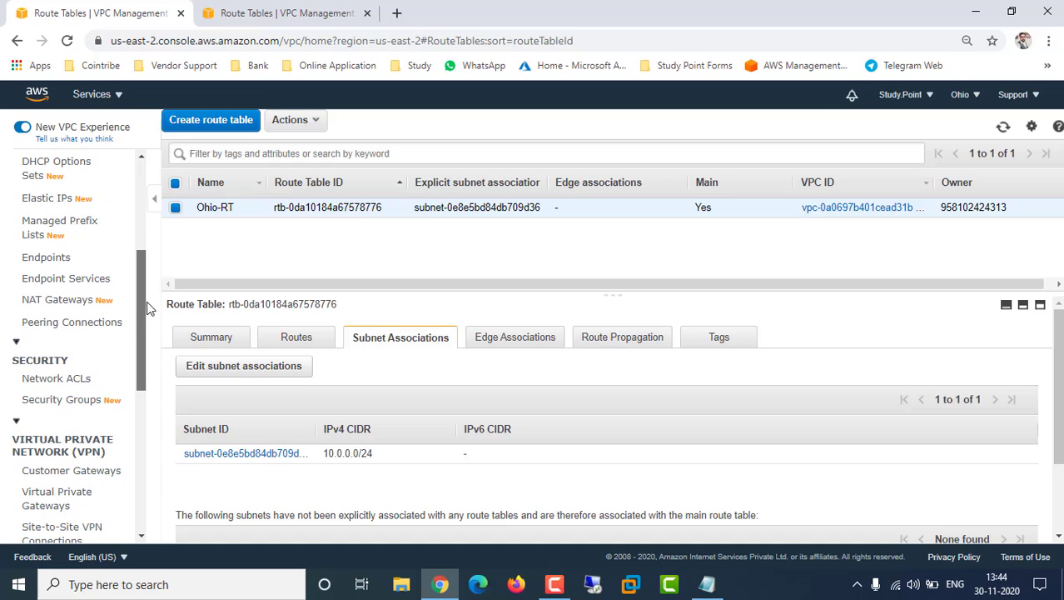
click(90, 325)
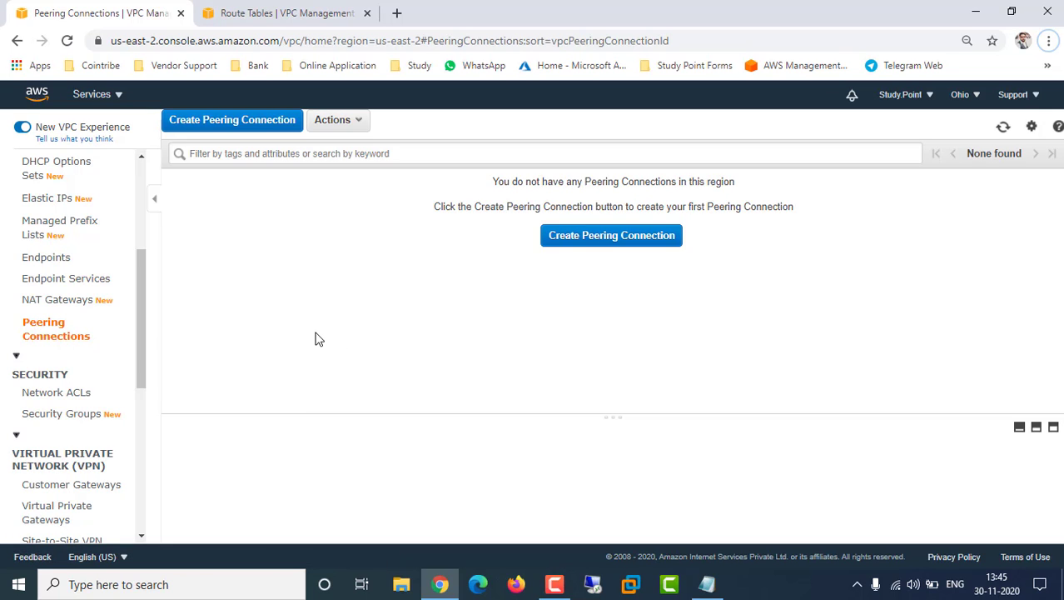
Start a peering connection named 'VPC Peering' with the Ohio 10.0.0.0/24 VPC as requester
click(593, 237)
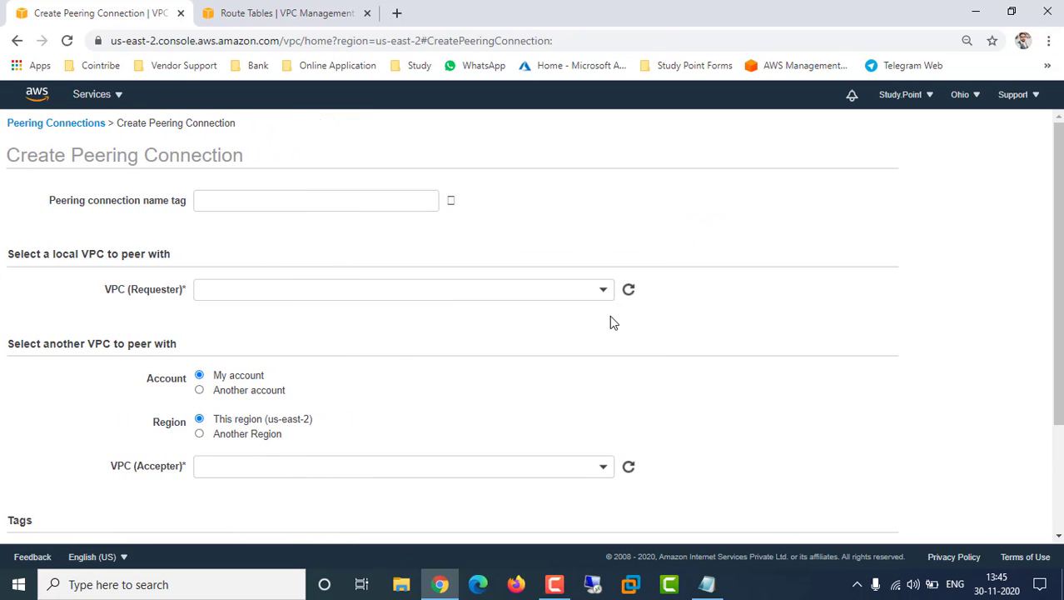
click(227, 208)
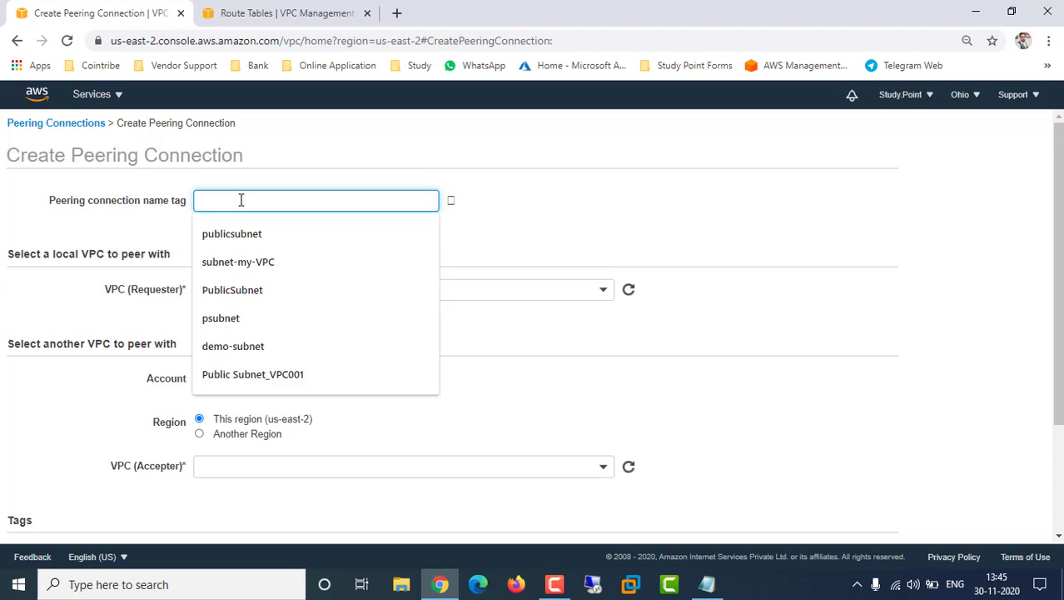
text(VPC)
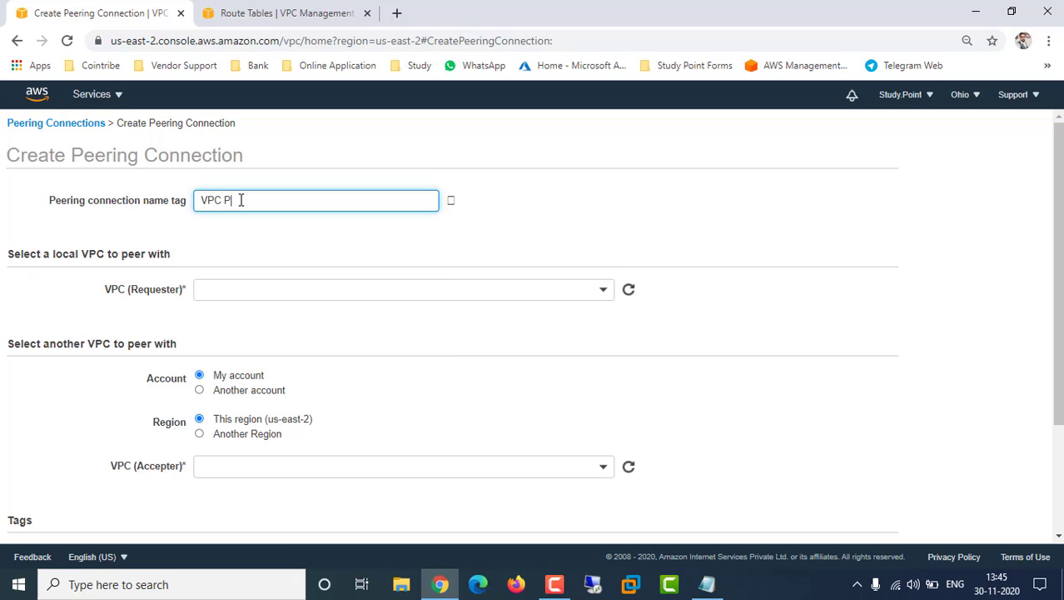
text( Peering)
click(641, 212)
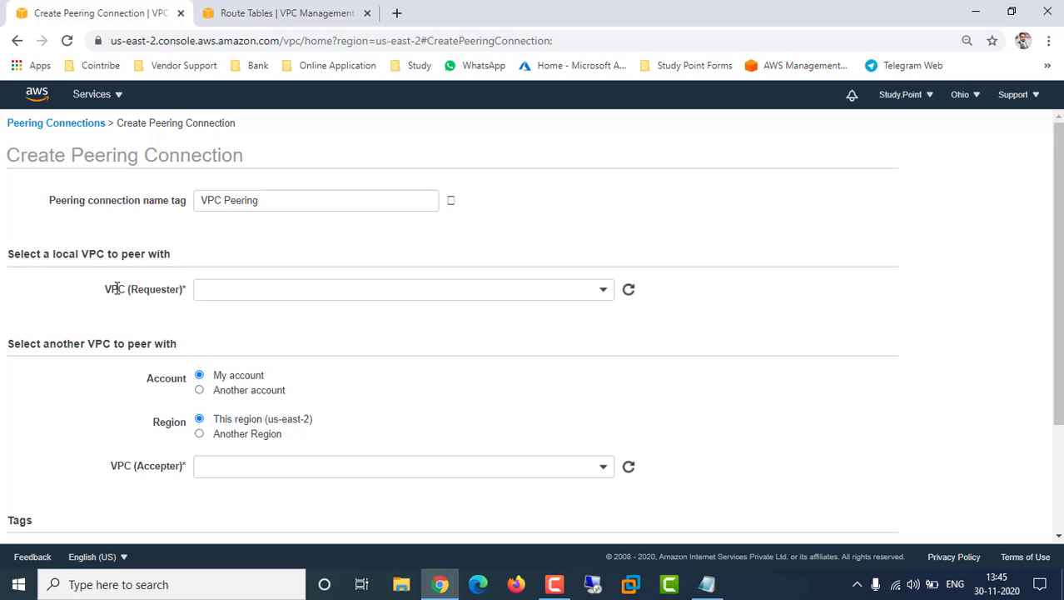
click(213, 288)
click(286, 348)
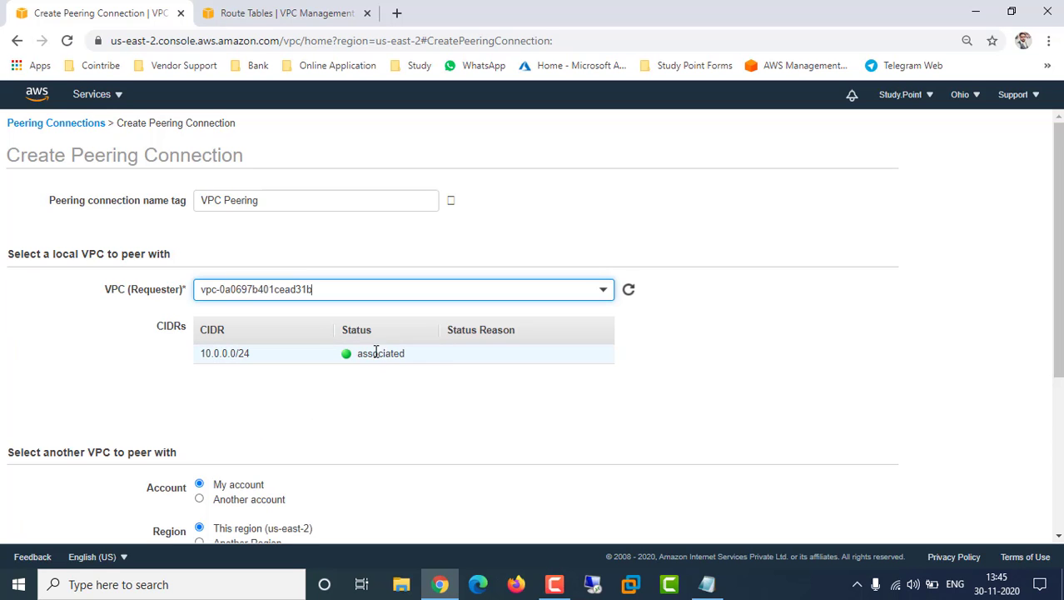
Set the accepter to another region, US East (N. Virginia), leaving the VPC ID empty
scroll(711, 364, down, 2)
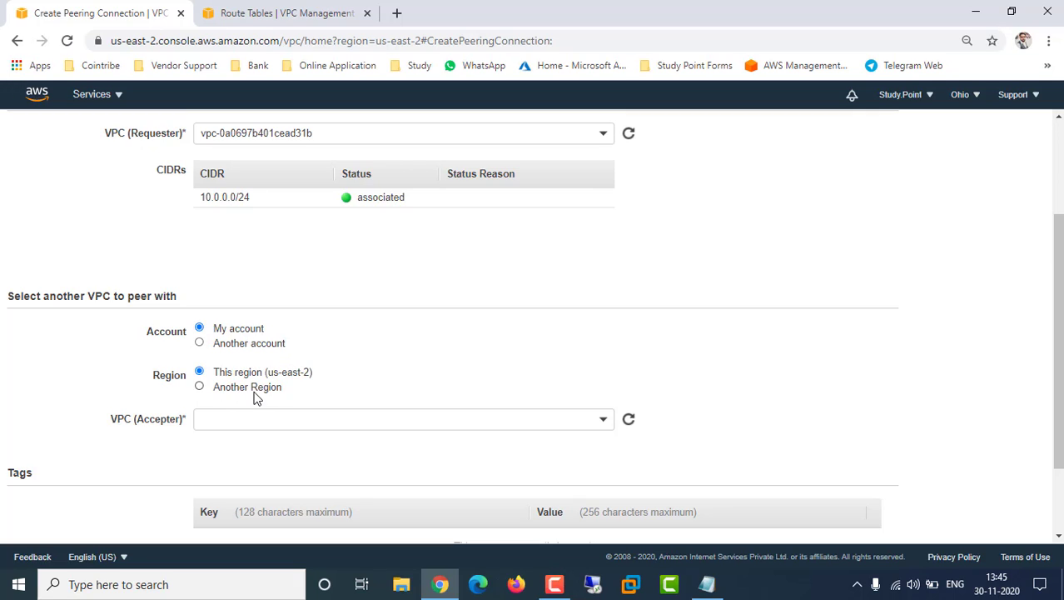
click(199, 387)
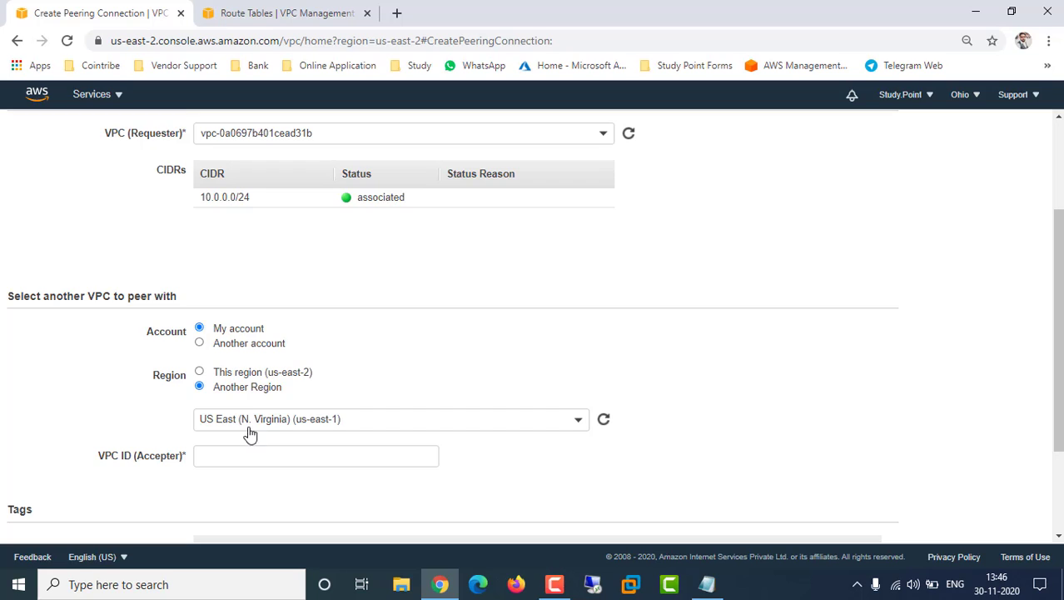
click(541, 430)
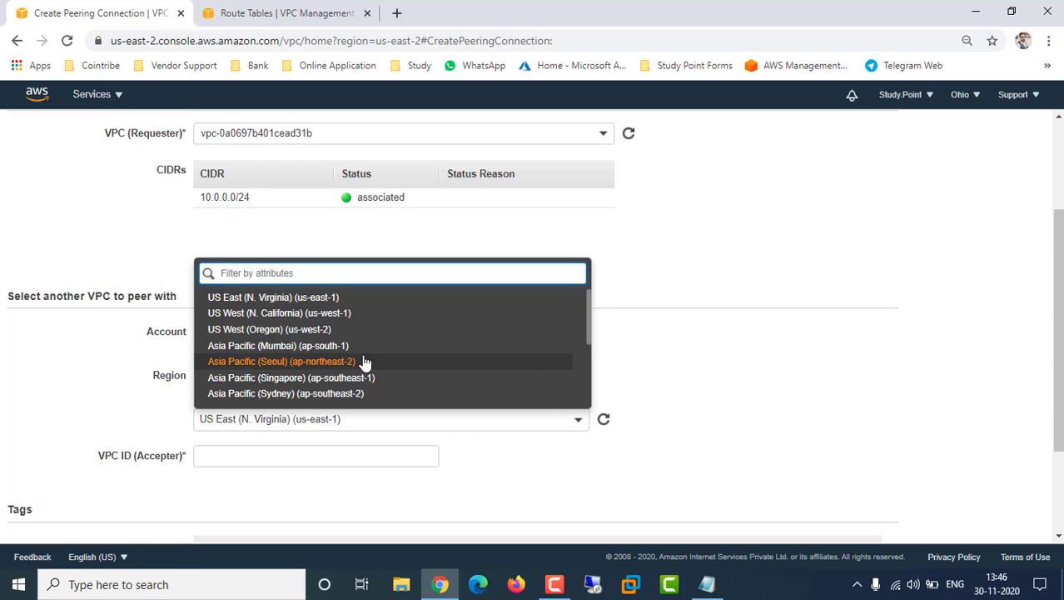
click(323, 304)
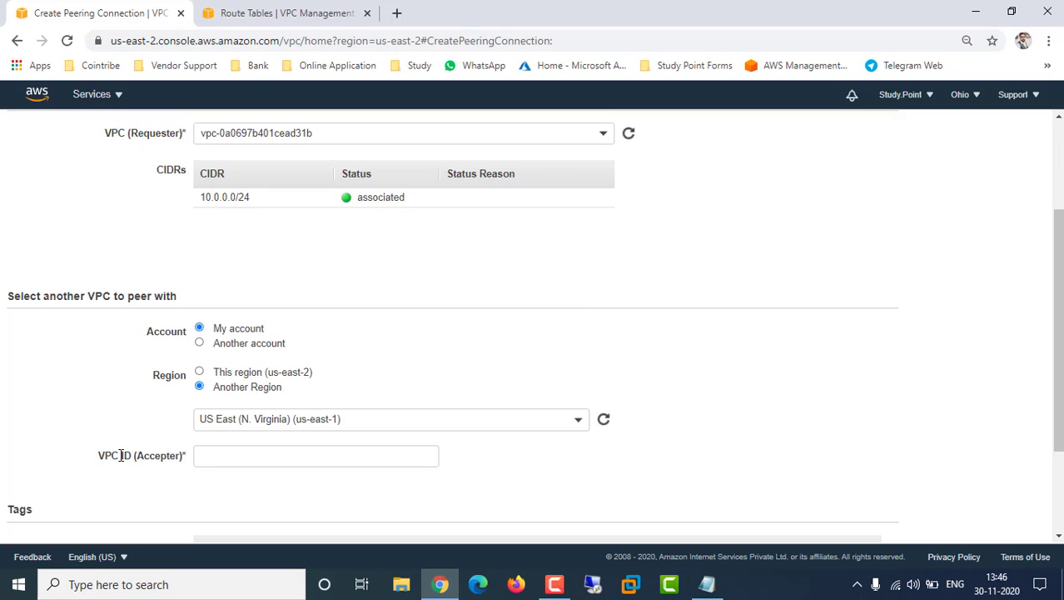
drag(113, 454, 222, 457)
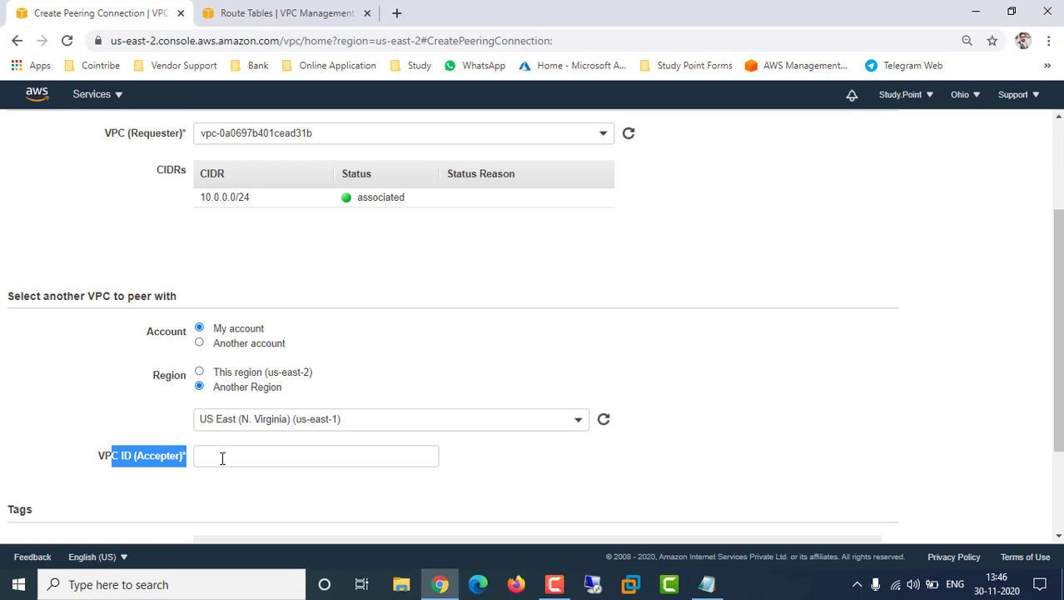
click(222, 457)
click(485, 466)
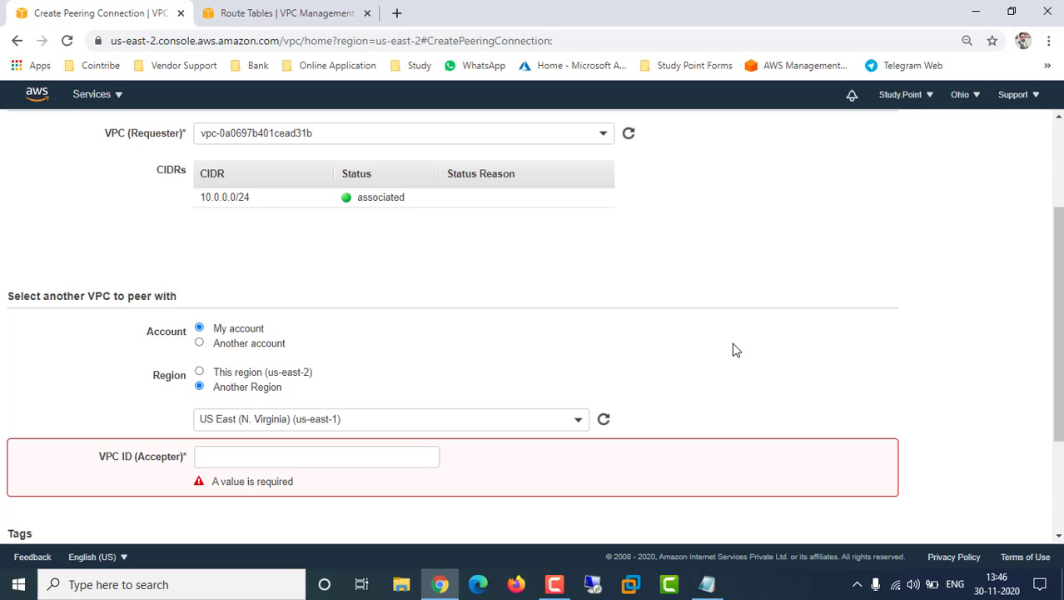
click(286, 10)
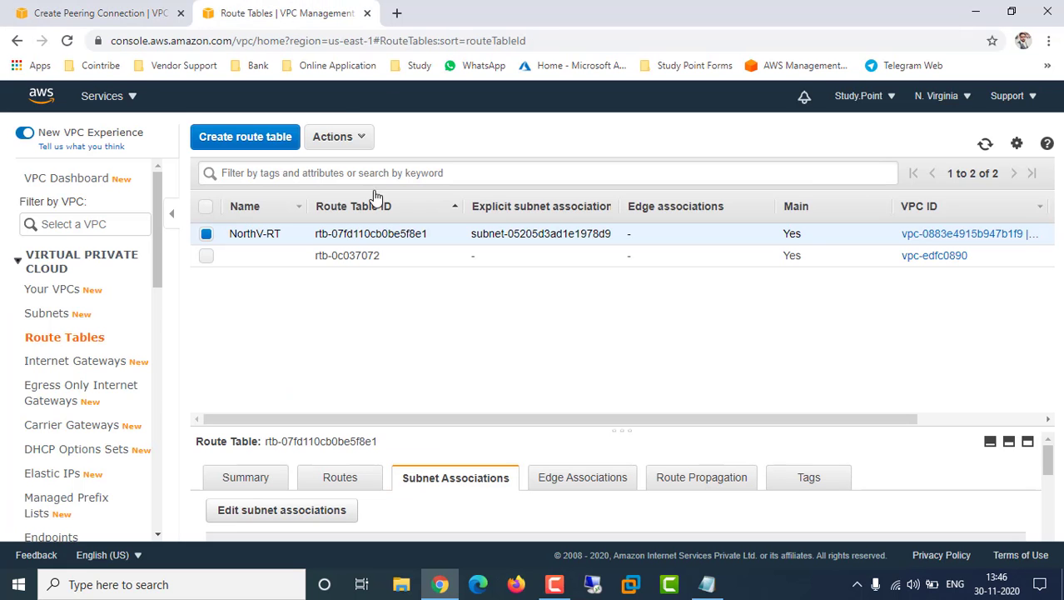
Copy NorthV-VPC-01's VPC ID from the N. Virginia Your VPCs list
click(59, 295)
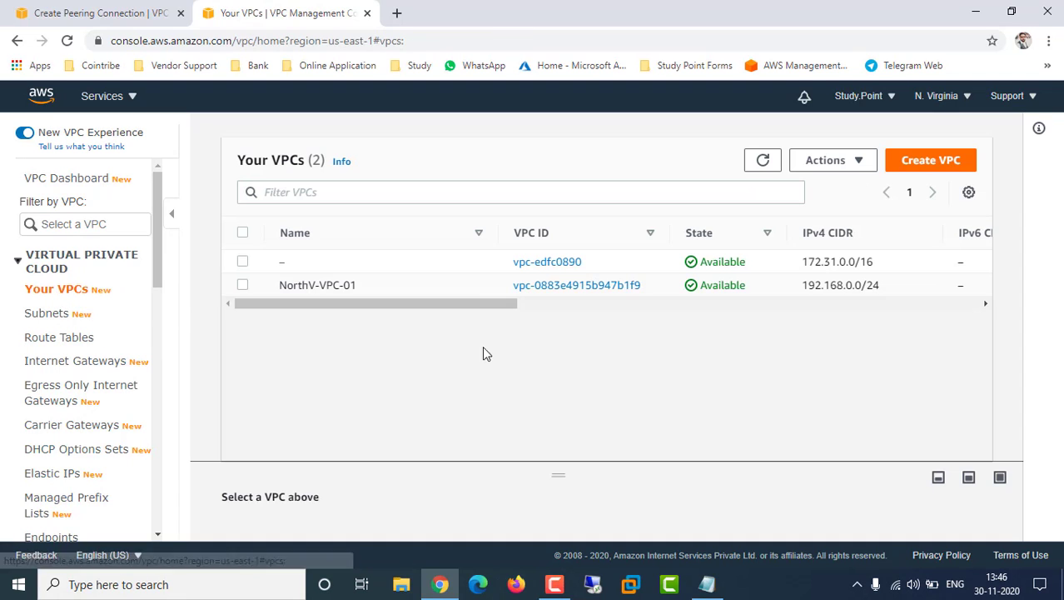
click(320, 285)
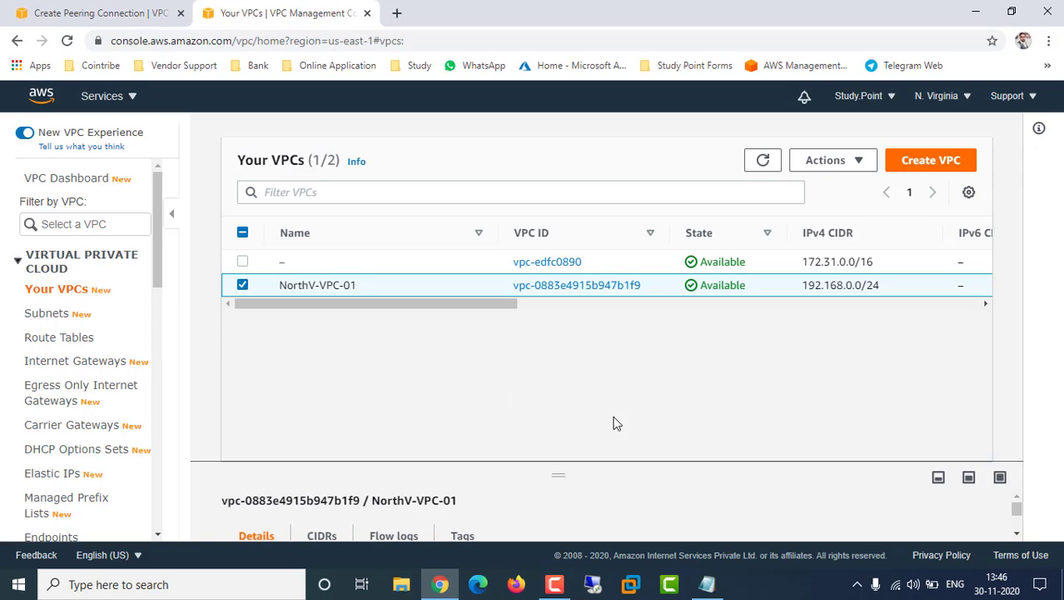
scroll(625, 495, down, 2)
scroll(626, 499, up, 1)
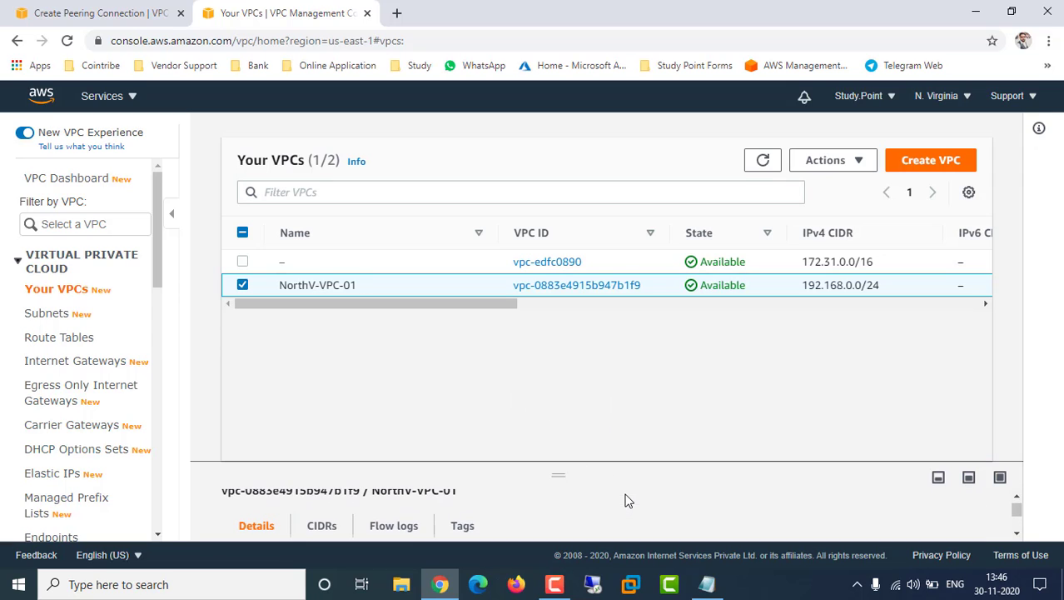
scroll(627, 500, down, 1)
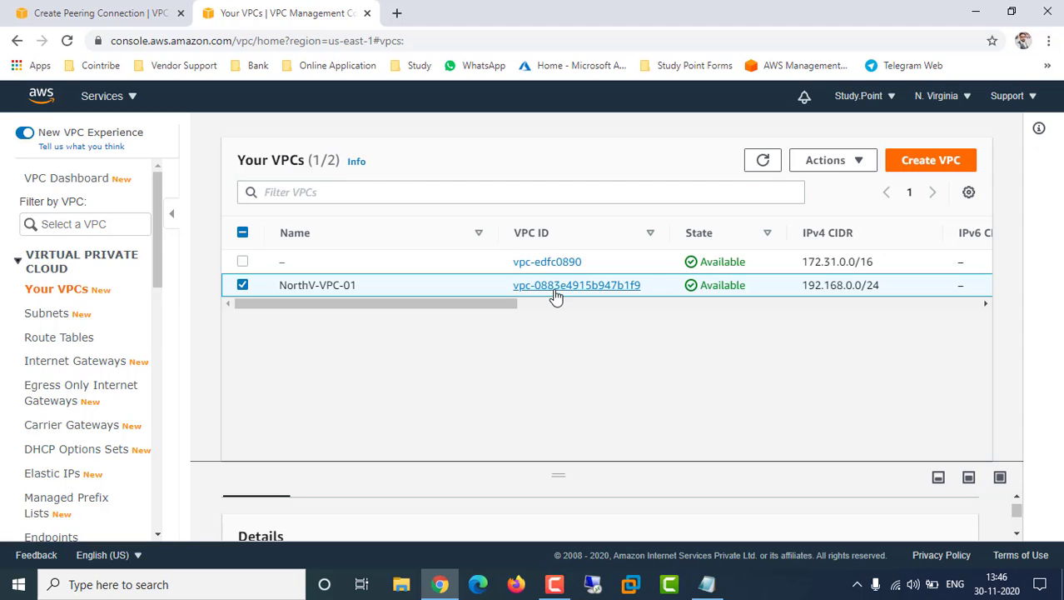
click(969, 478)
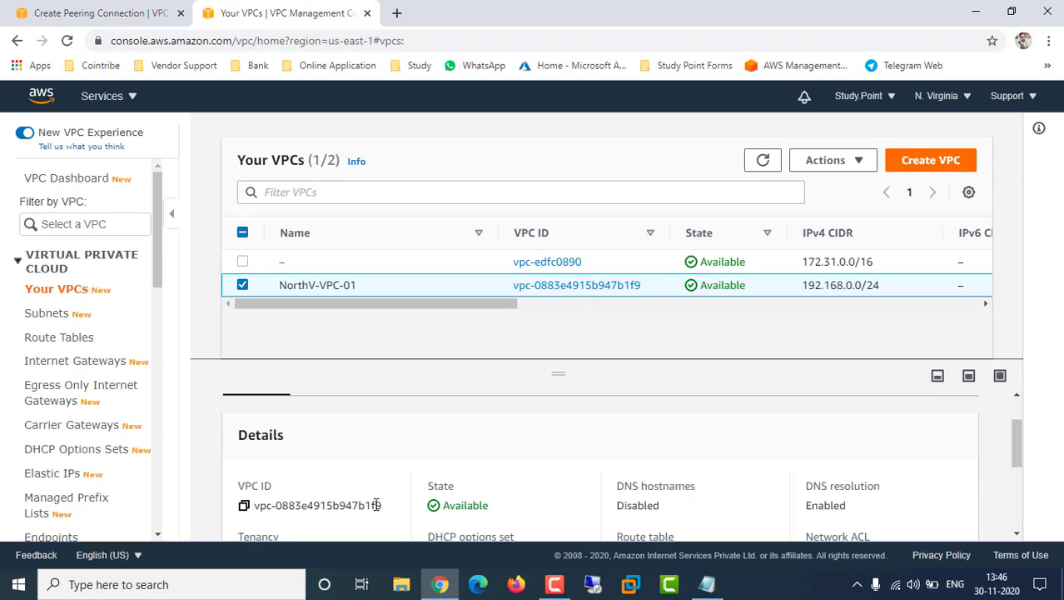
drag(381, 506, 307, 506)
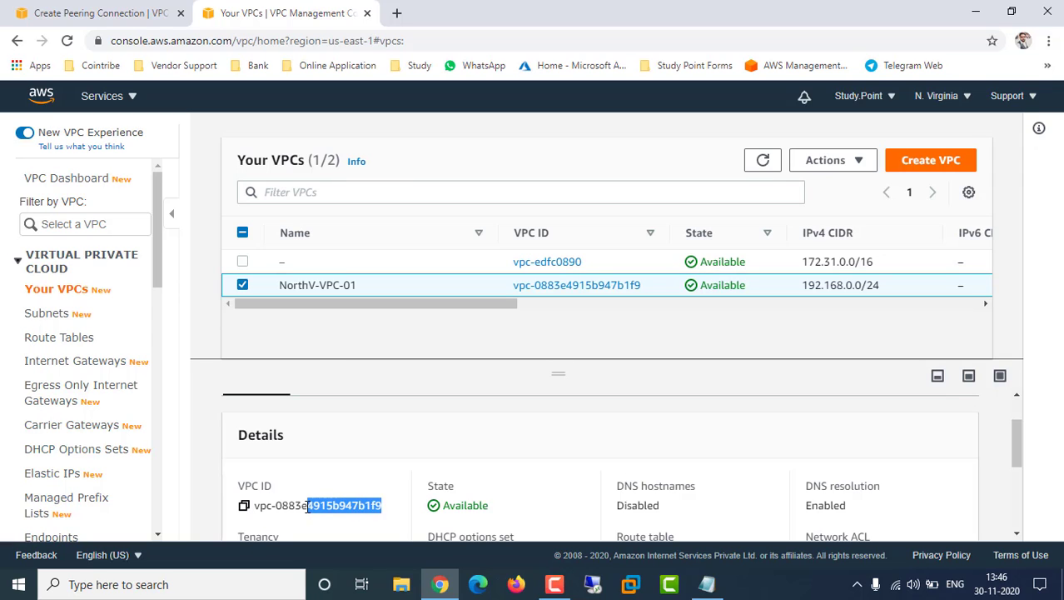
click(245, 506)
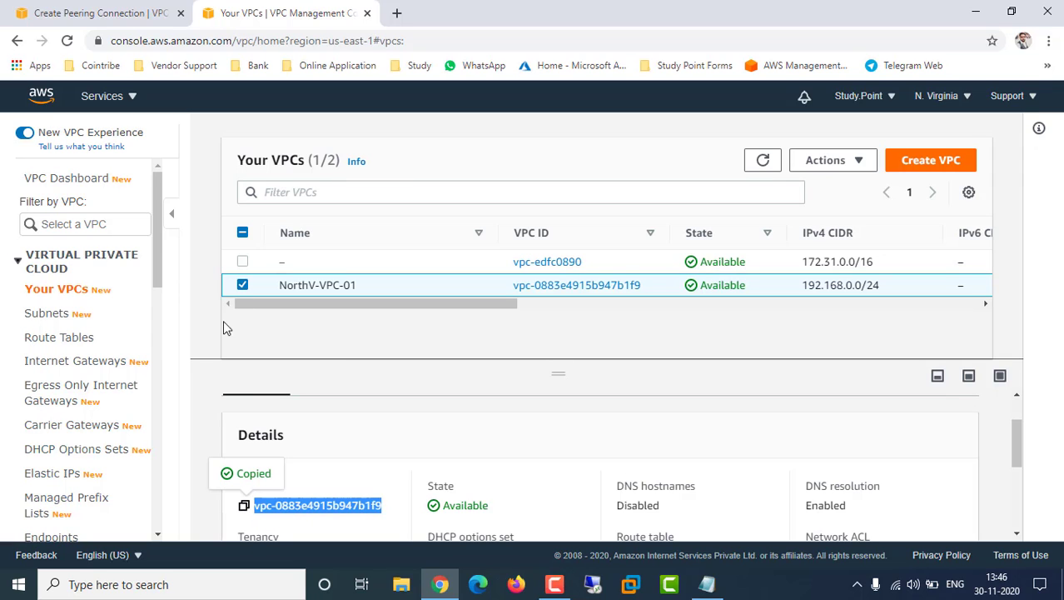
click(88, 13)
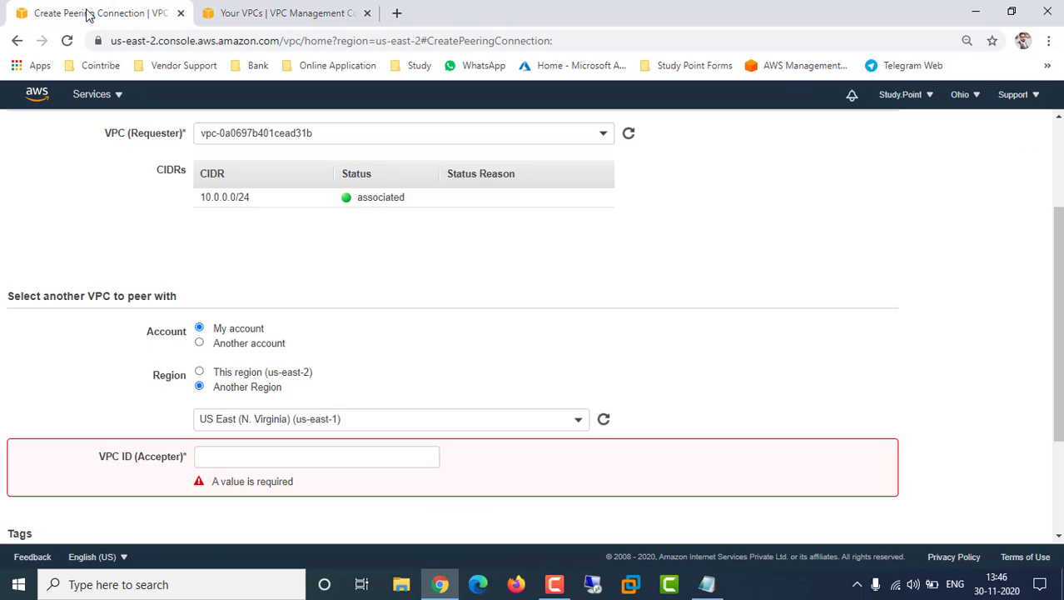
Paste vpc-0883e4915b947b1f9 as the accepter VPC ID and submit the peering request
click(287, 460)
key(ctrl+v)
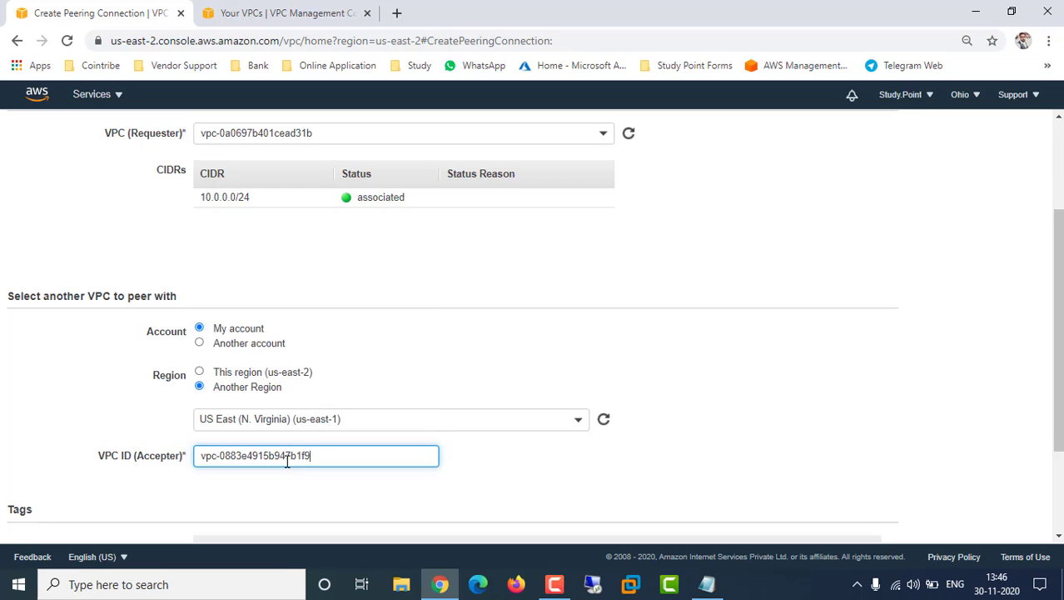
click(482, 471)
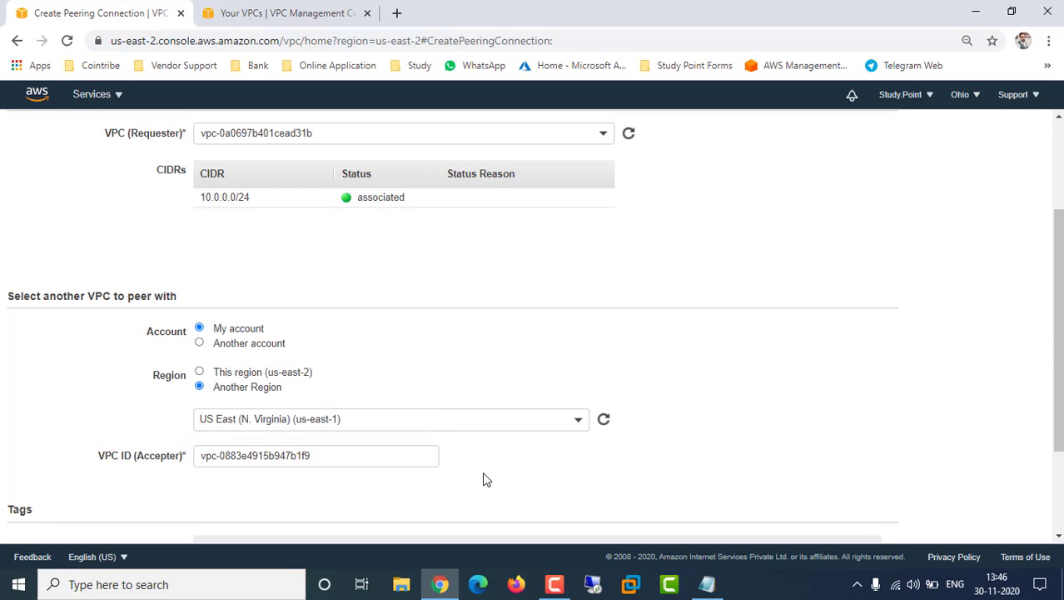
click(324, 455)
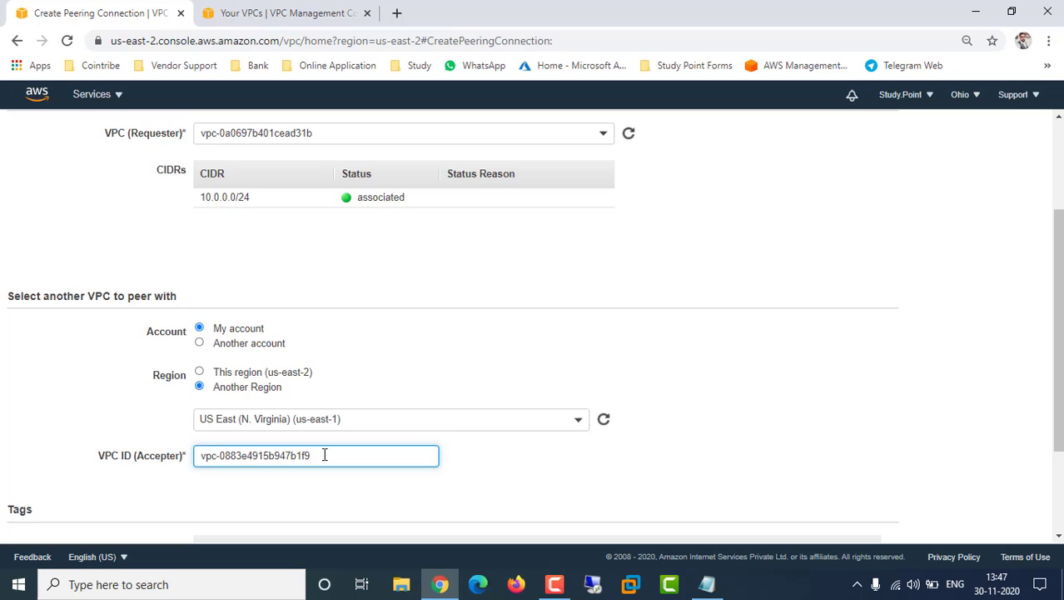
click(696, 459)
scroll(695, 459, down, 2)
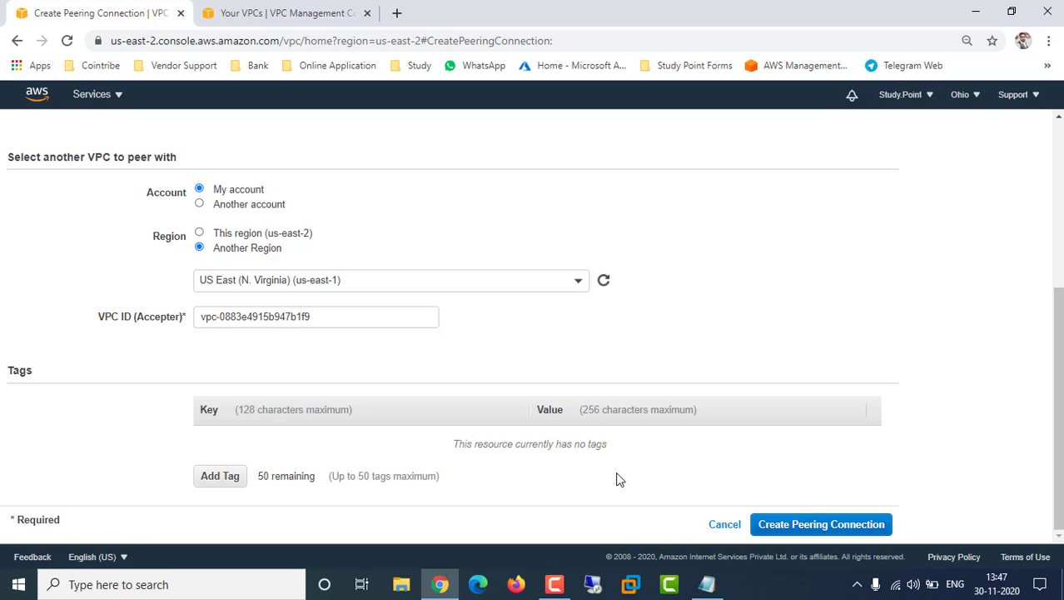
click(849, 524)
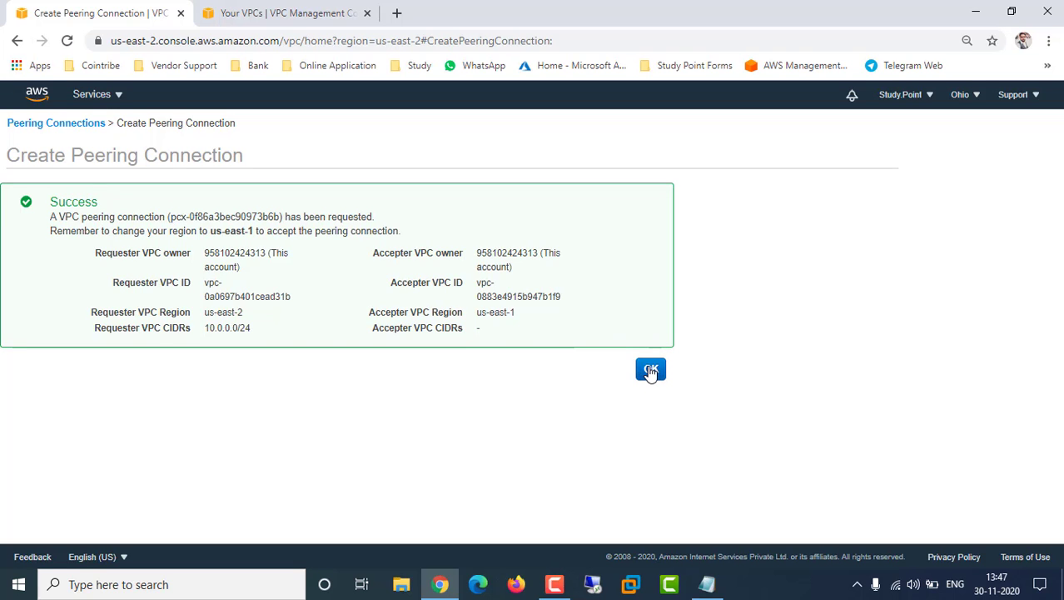
Dismiss the success message and check the VPC Peering connection's Actions without accepting it
click(652, 371)
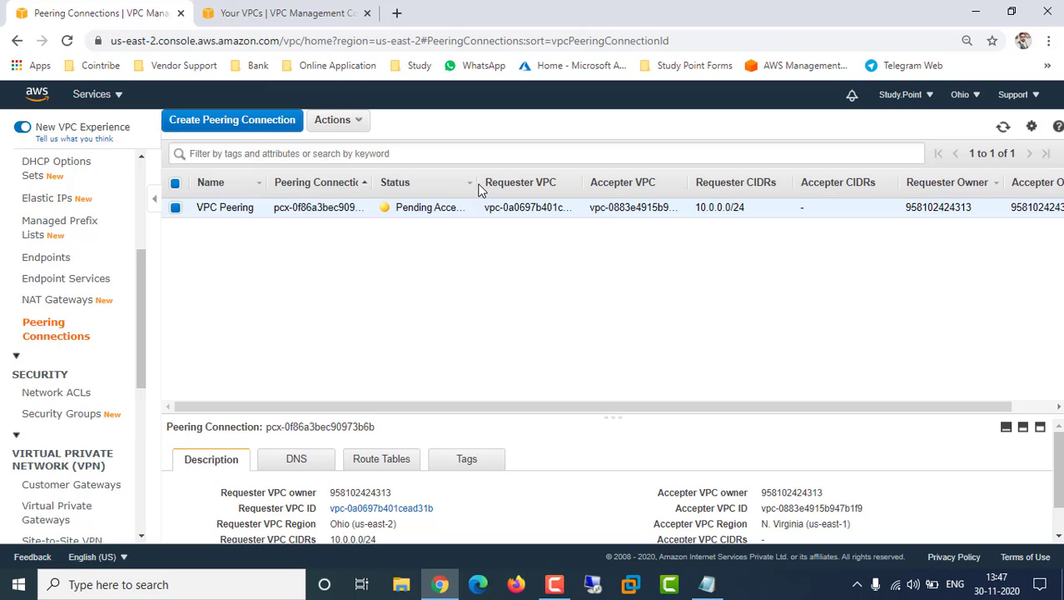
drag(480, 187, 511, 185)
click(360, 123)
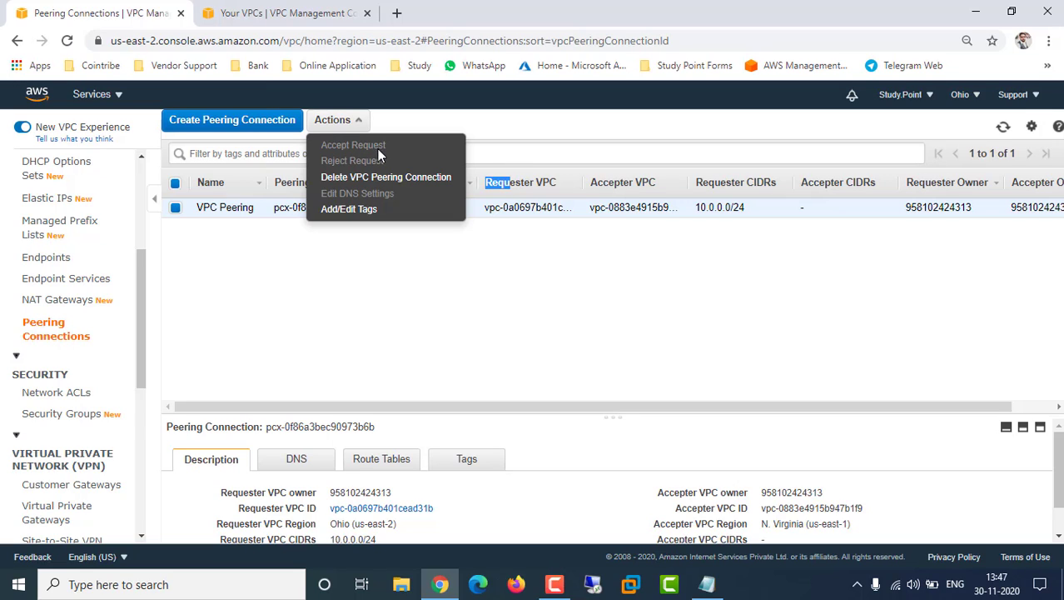
click(395, 294)
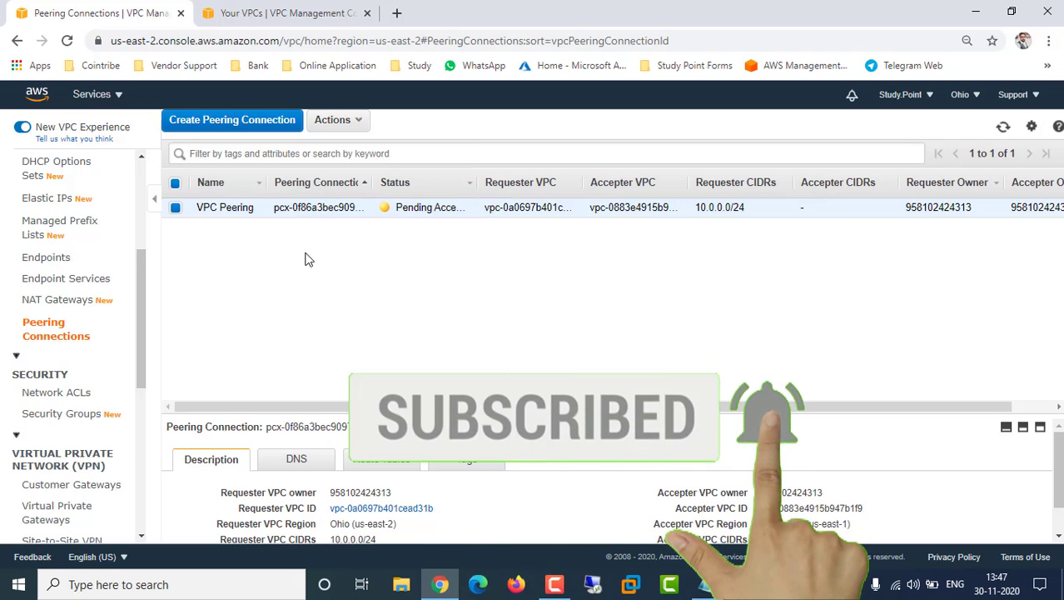
Accept the pending peering request in N. Virginia so the connection becomes Active
click(268, 10)
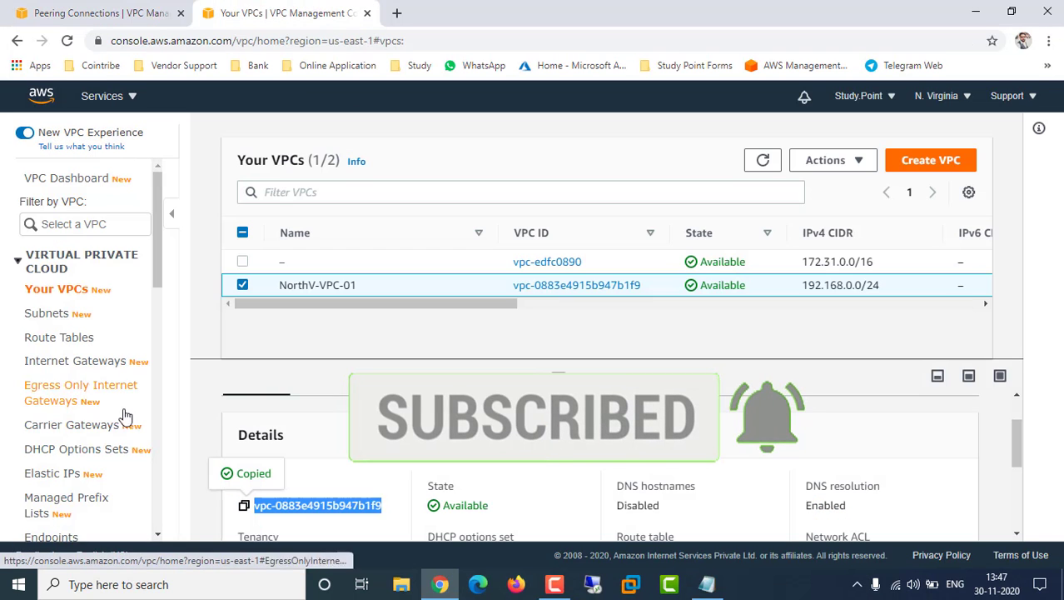
scroll(60, 462, down, 3)
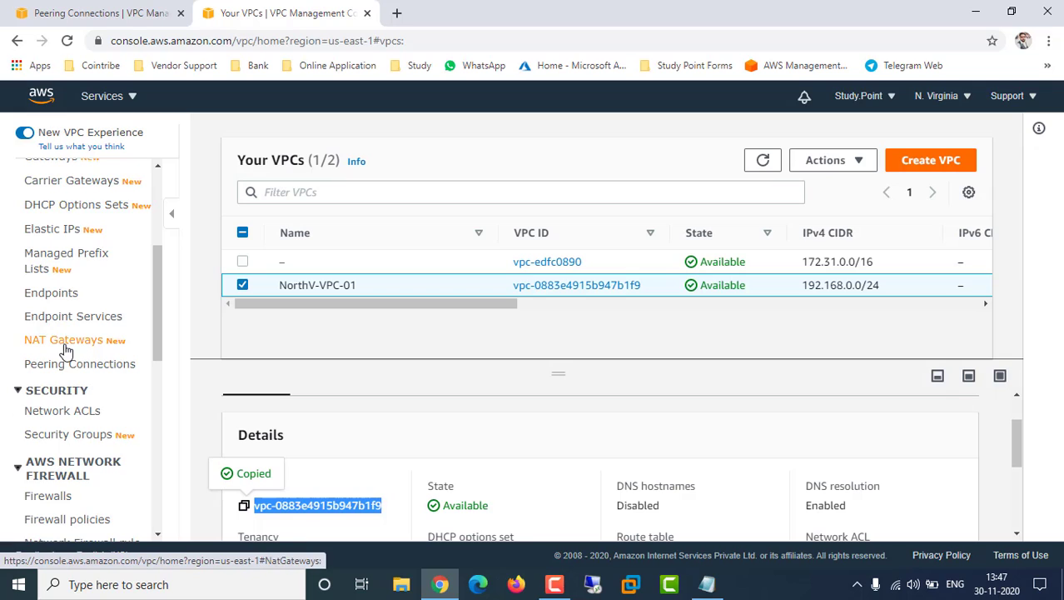
click(65, 368)
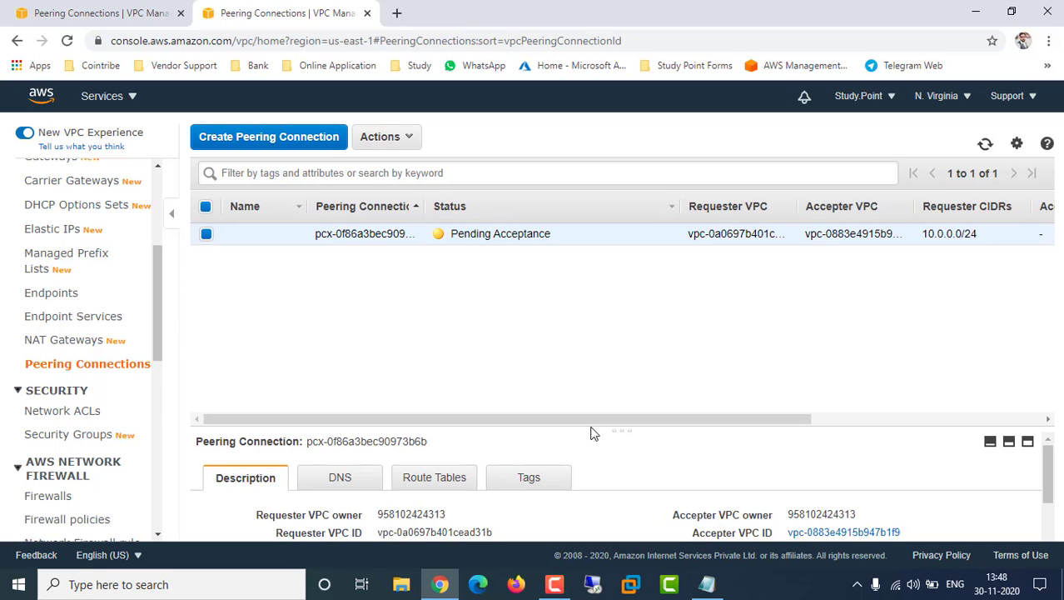
drag(587, 423, 463, 393)
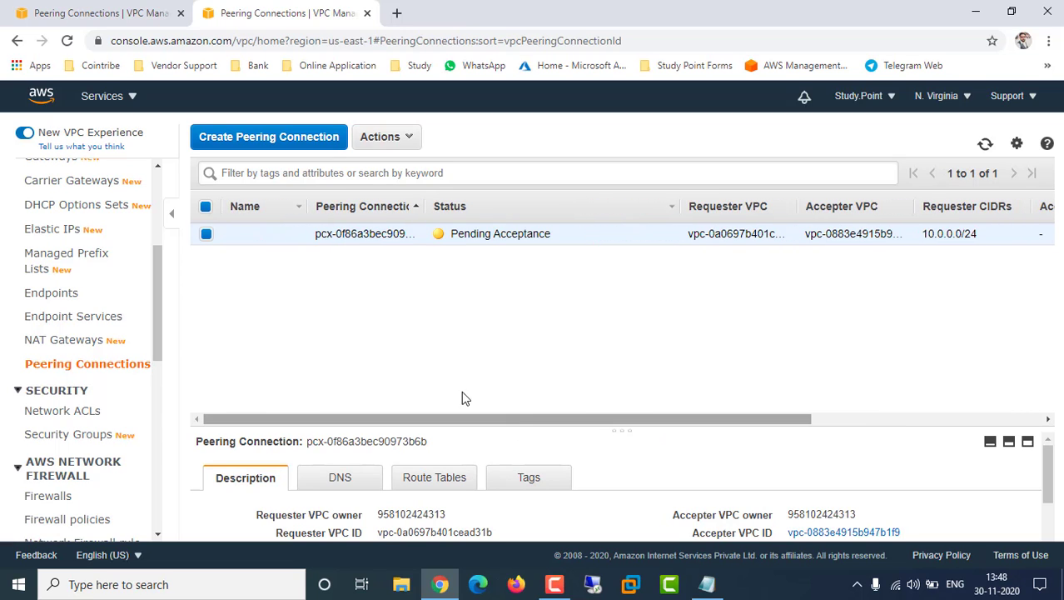
click(408, 142)
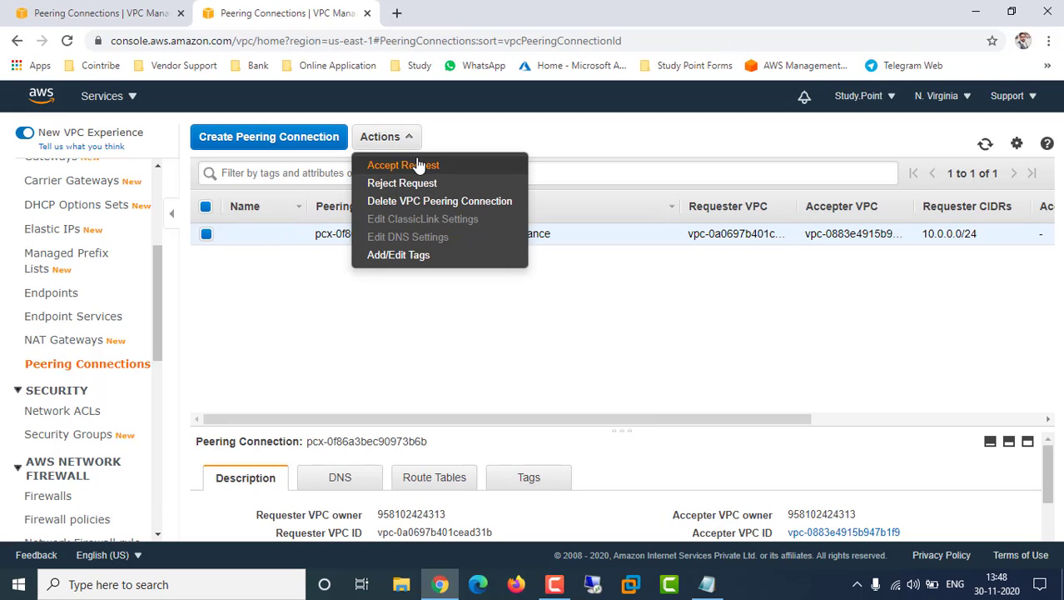
click(419, 167)
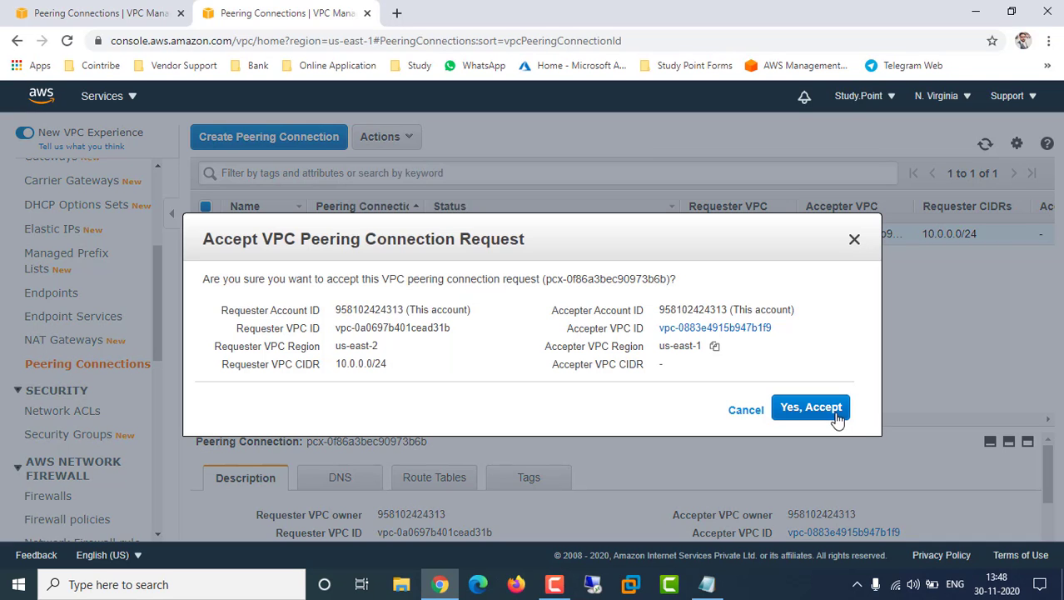
click(828, 419)
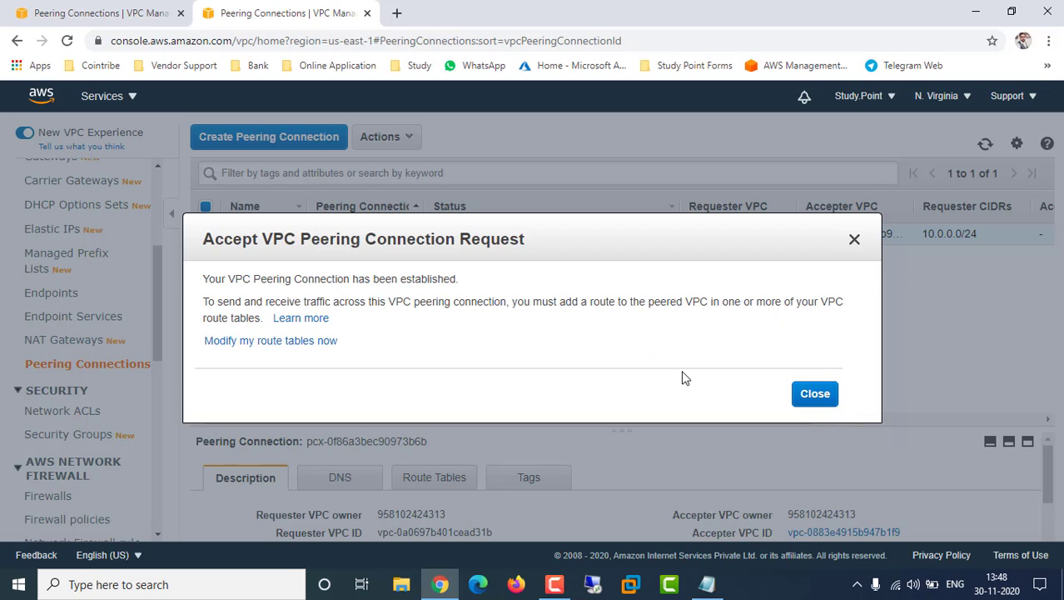
click(800, 403)
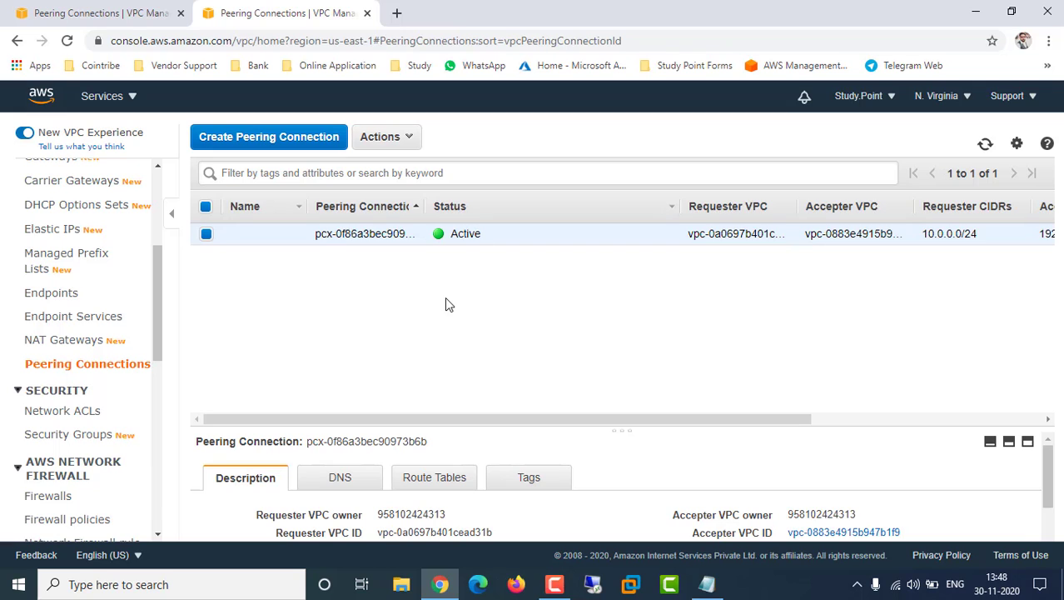
Refresh the Ohio peering connections list and go to Ohio's Your VPCs page
click(169, 15)
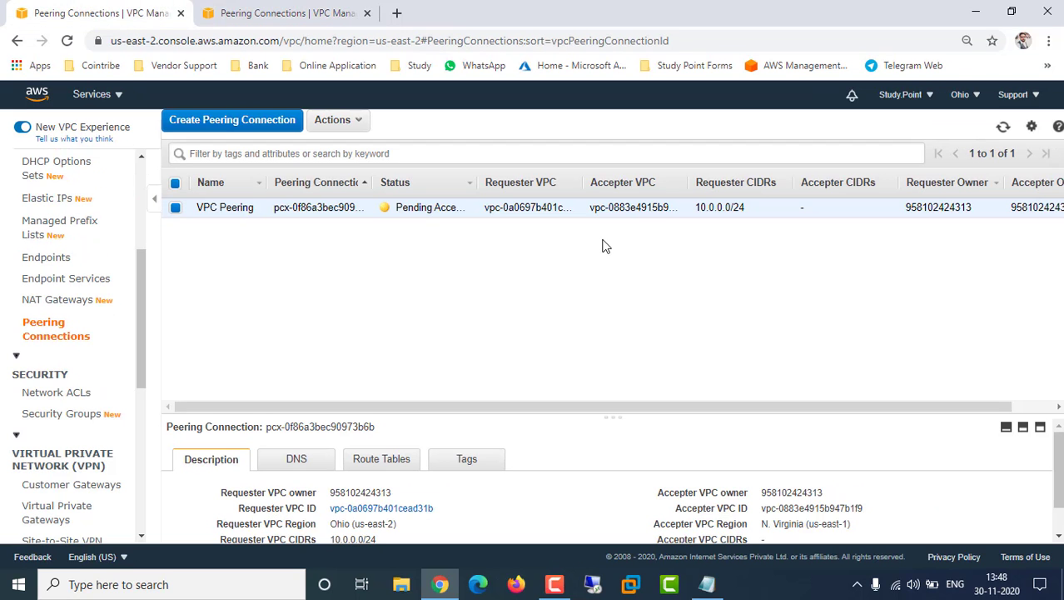
click(1004, 129)
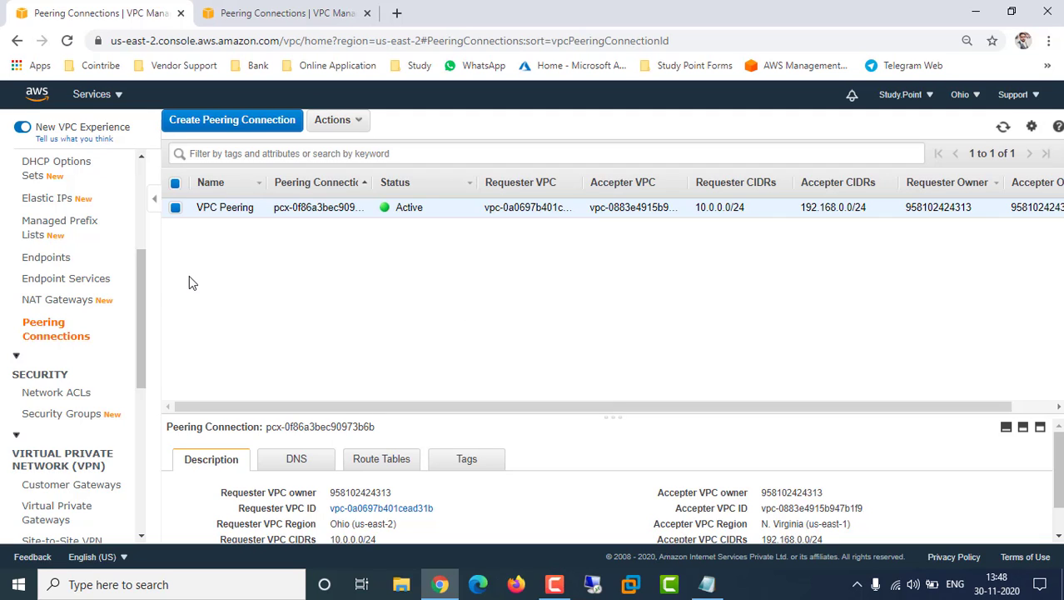
scroll(54, 275, up, 3)
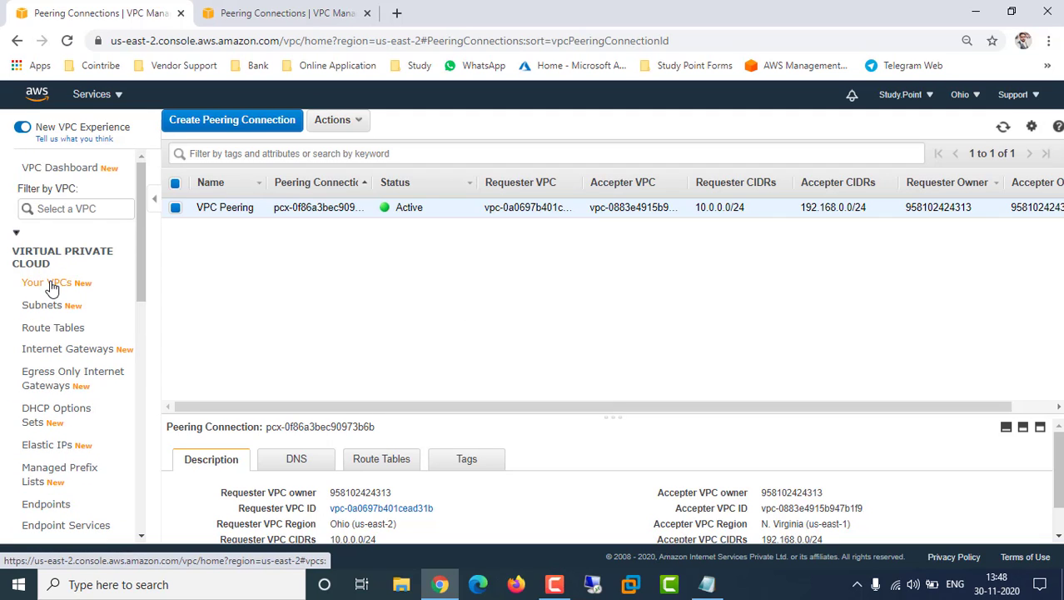
click(48, 283)
Review the Notepad checklist, then return to the N. Virginia Peering Connections page
click(707, 587)
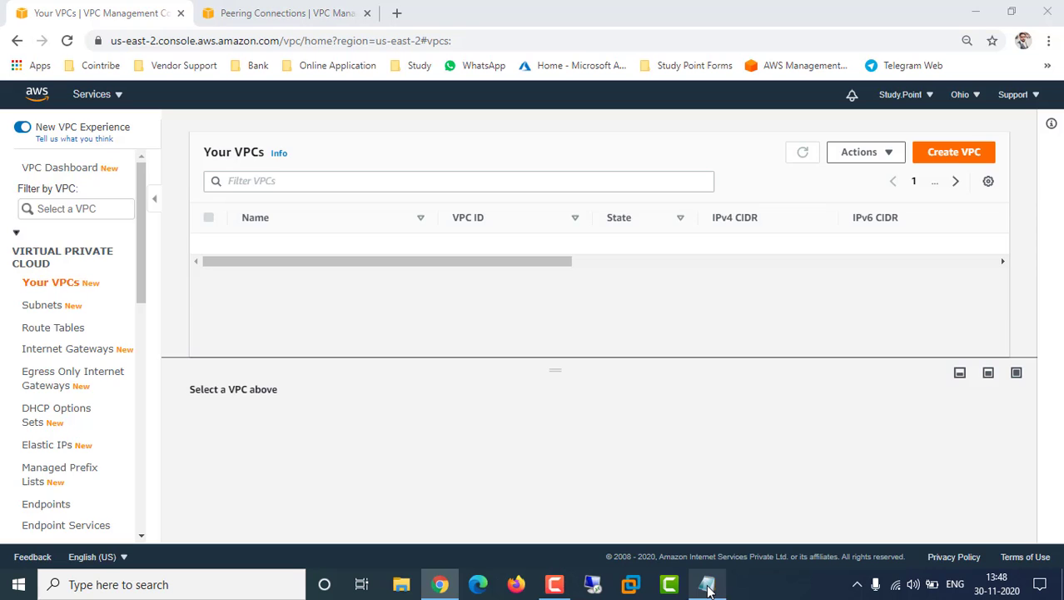
scroll(350, 337, up, 1)
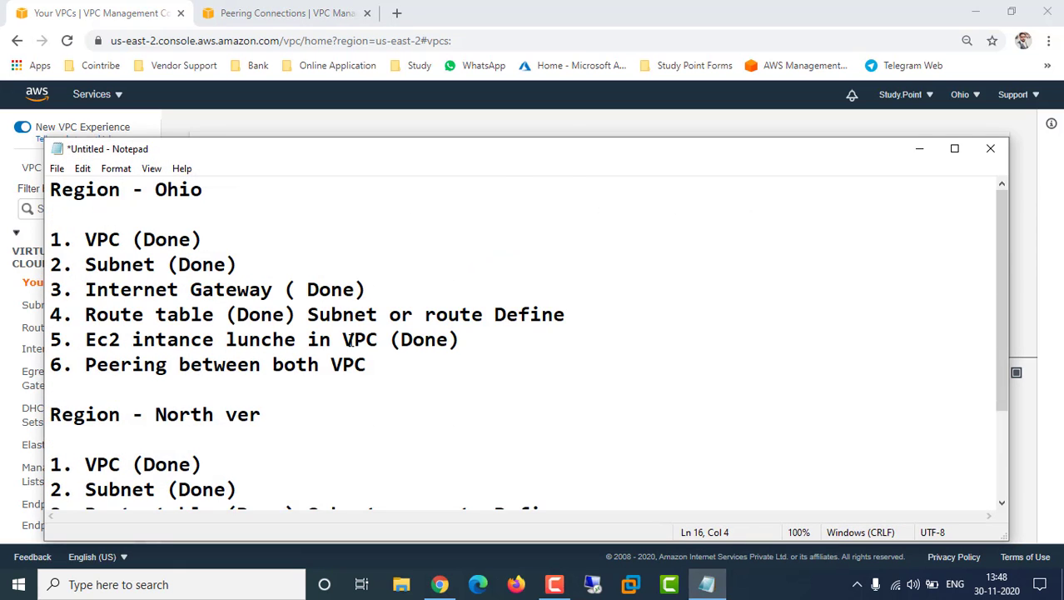
scroll(350, 339, down, 2)
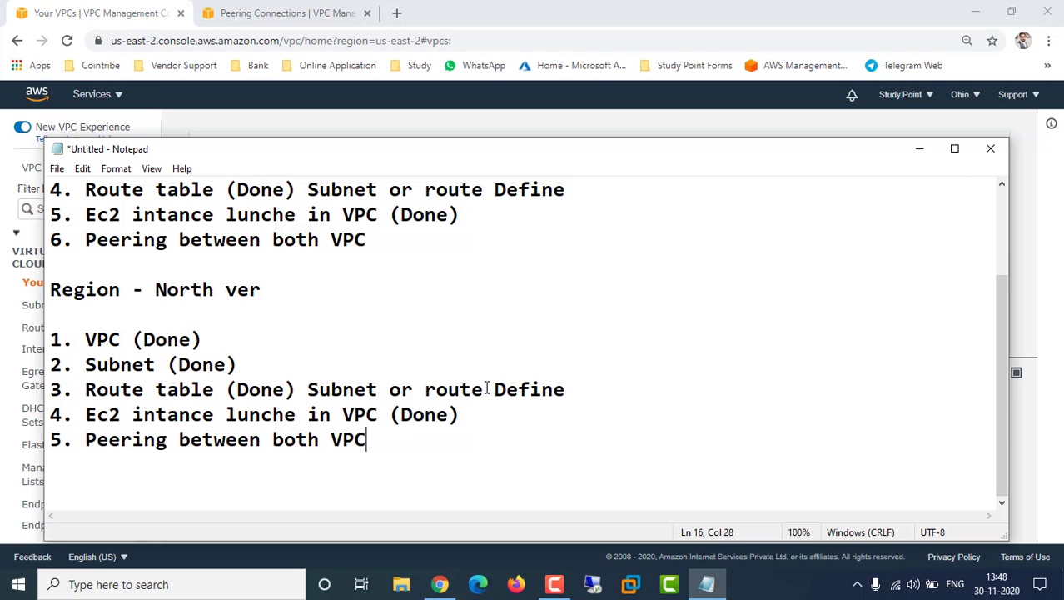
click(920, 149)
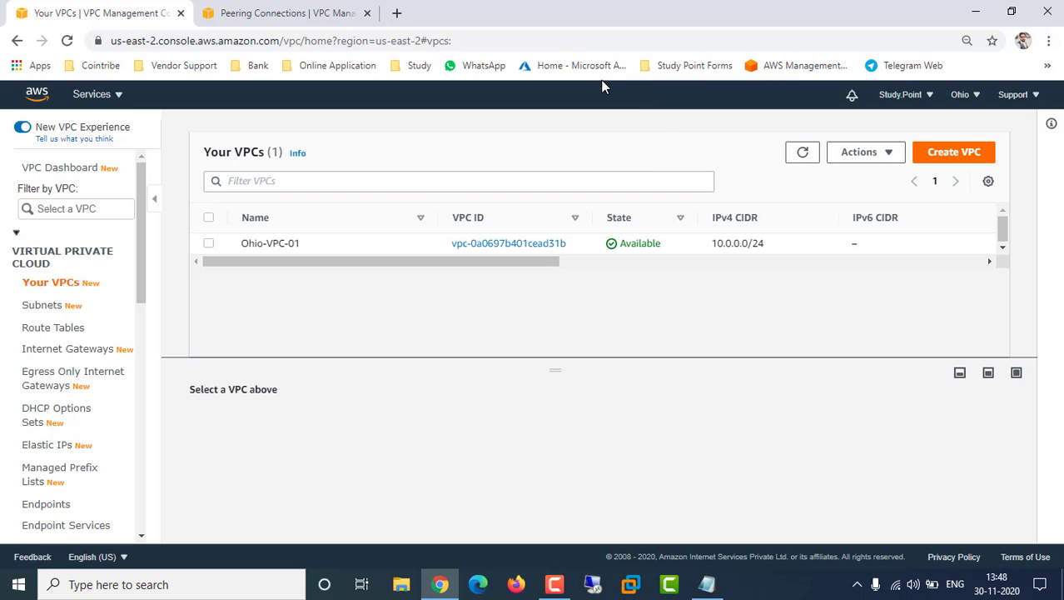
click(292, 12)
scroll(69, 304, up, 3)
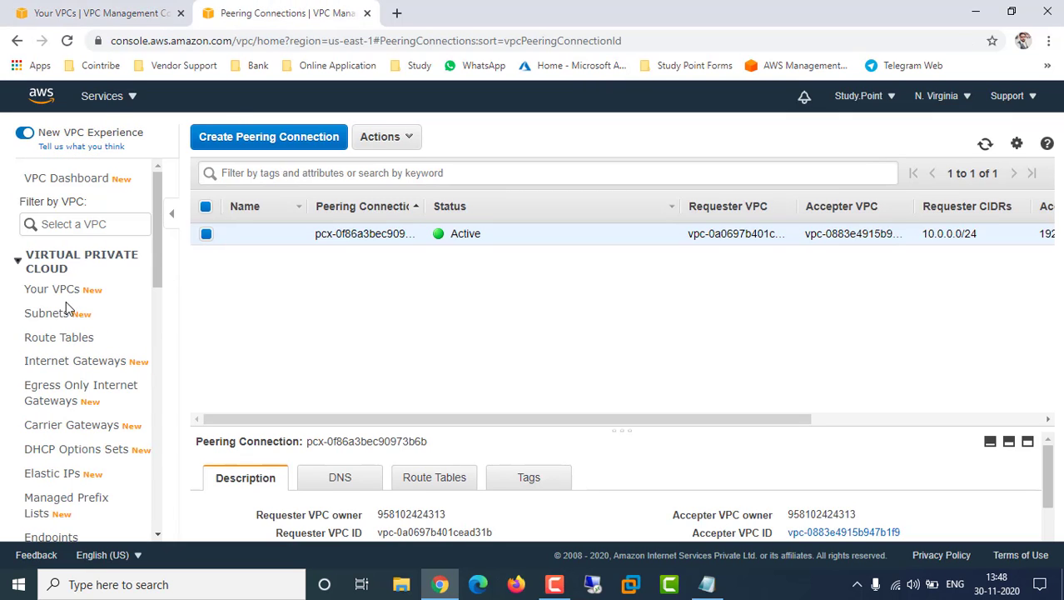
Open EC2 in a new tab and go to the N. Virginia running instances list
click(125, 99)
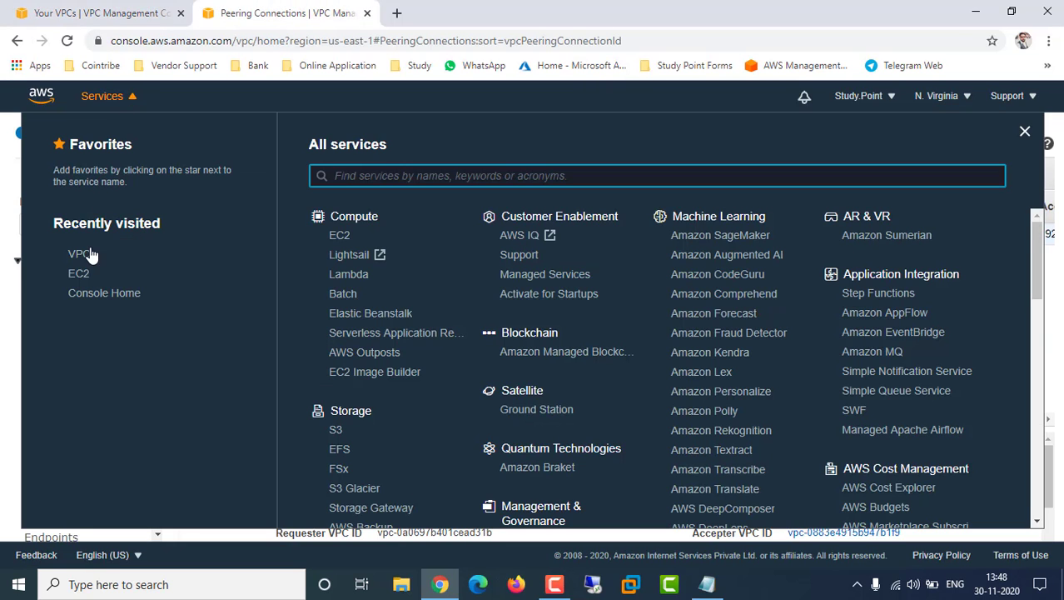
middle_click(81, 274)
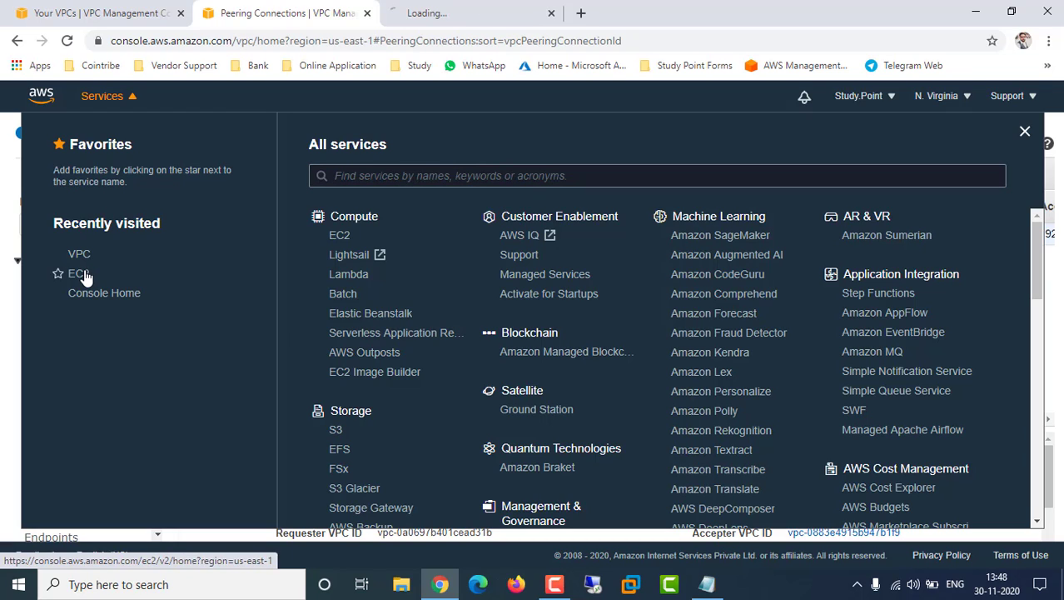
click(421, 13)
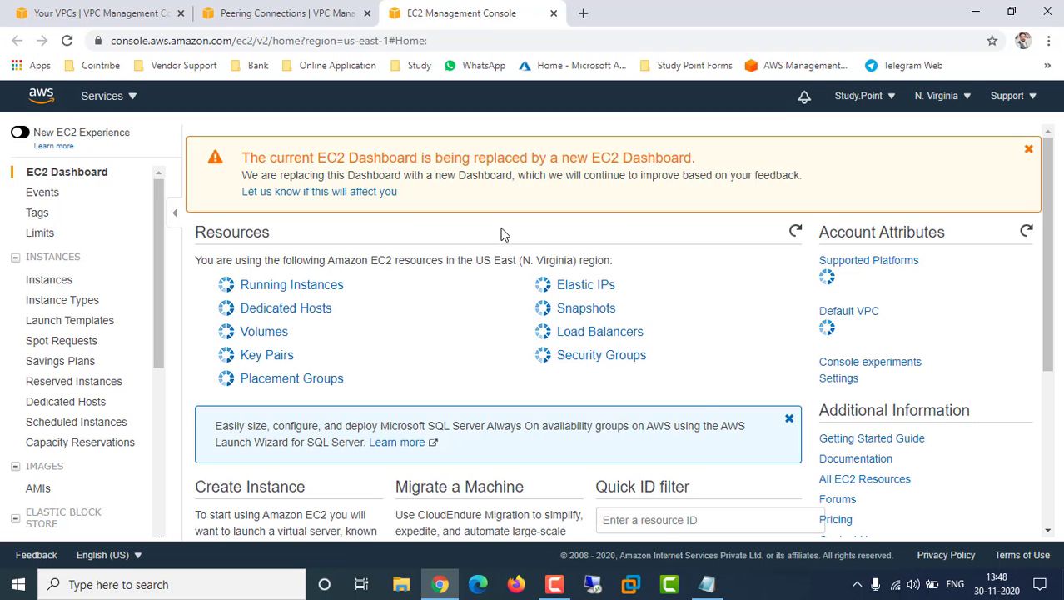
click(333, 285)
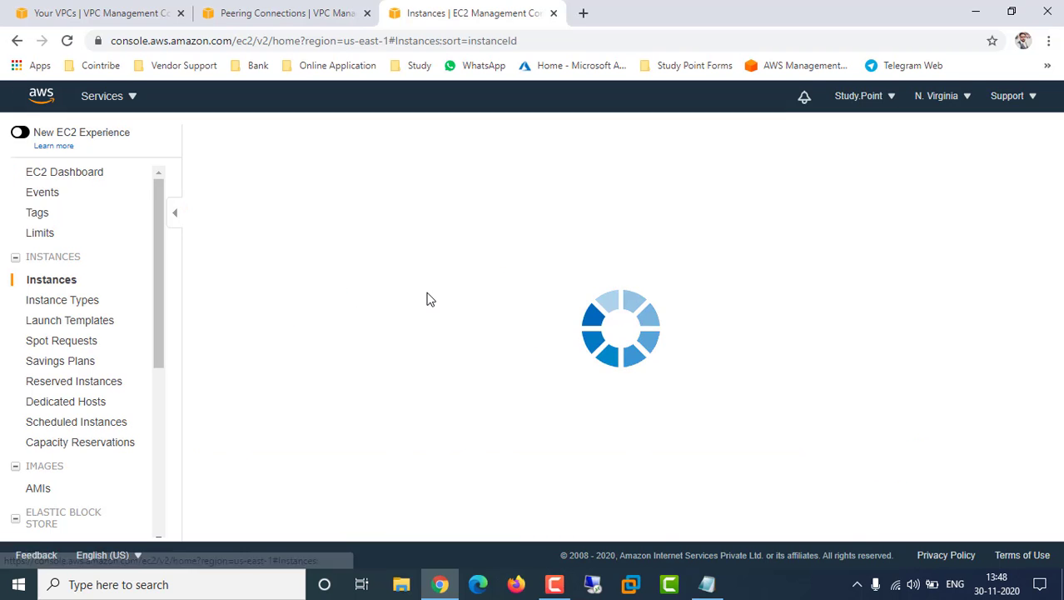
Start a launch filtered to free tier and select Microsoft Windows Server 2019 Base
click(268, 137)
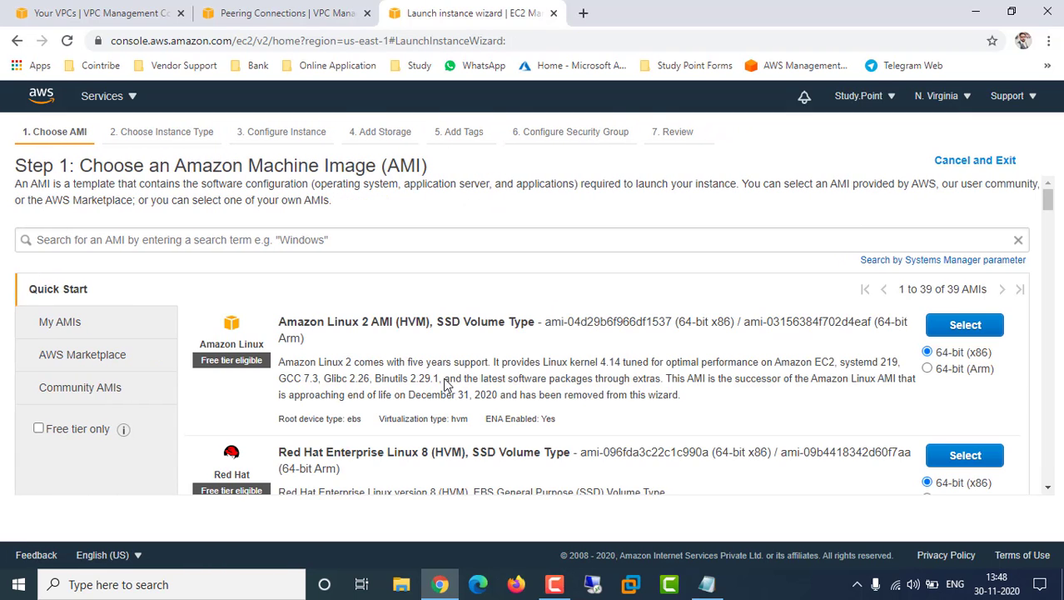
click(70, 432)
scroll(464, 423, down, 7)
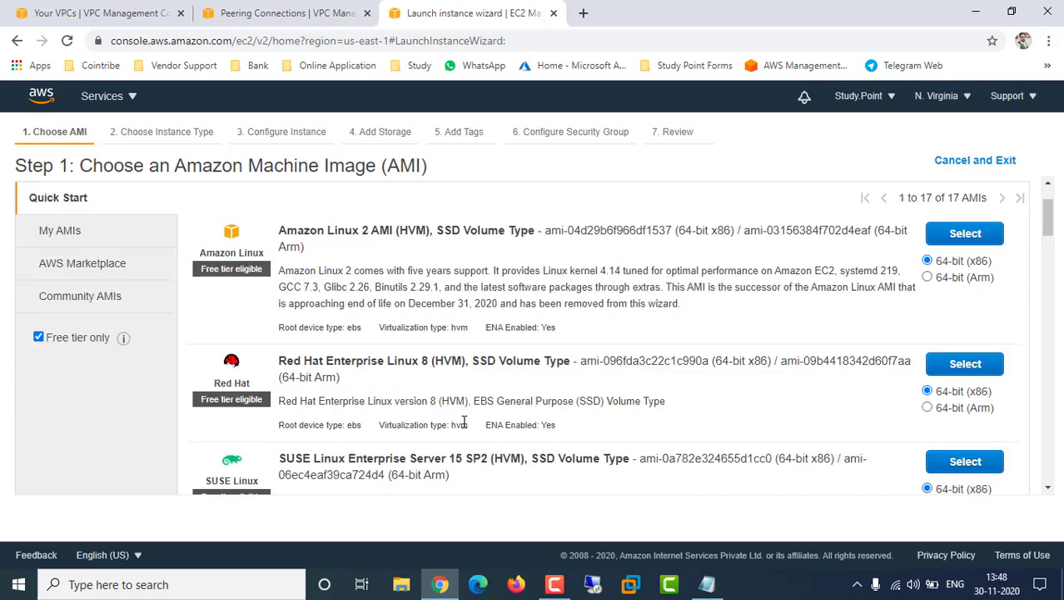
scroll(464, 422, down, 3)
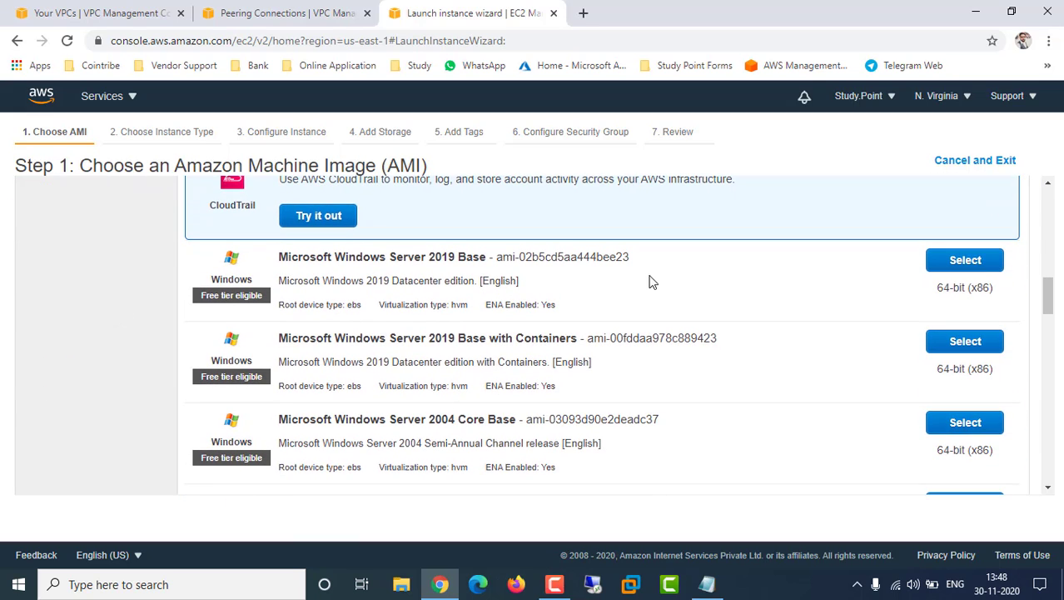
click(945, 263)
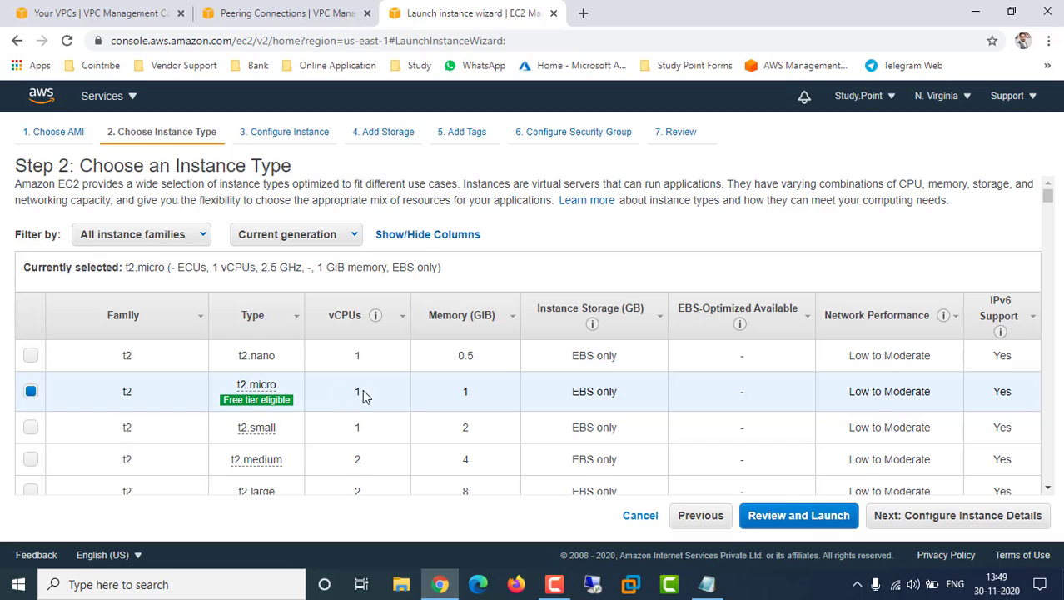
Keep t2.micro, set network NorthV-VPC-01 and subnet MySubnet, and continue to Add Storage
click(999, 520)
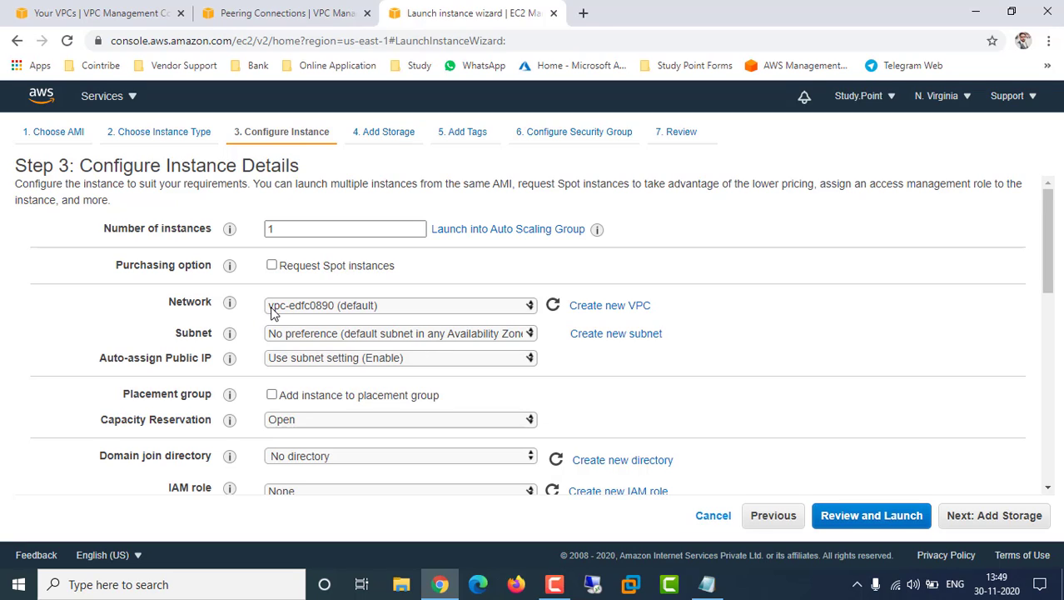
click(331, 309)
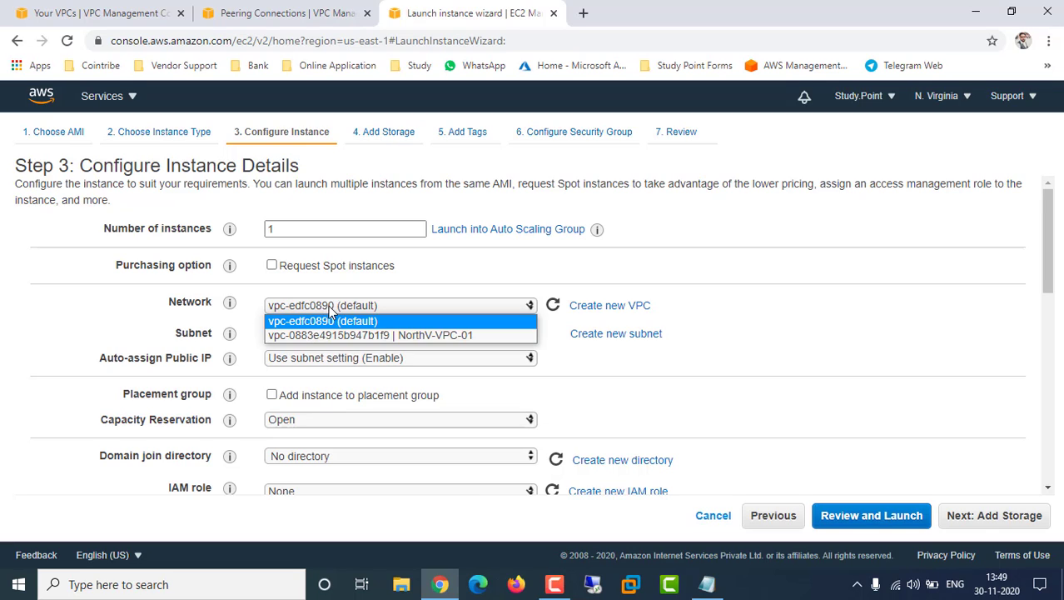
click(347, 335)
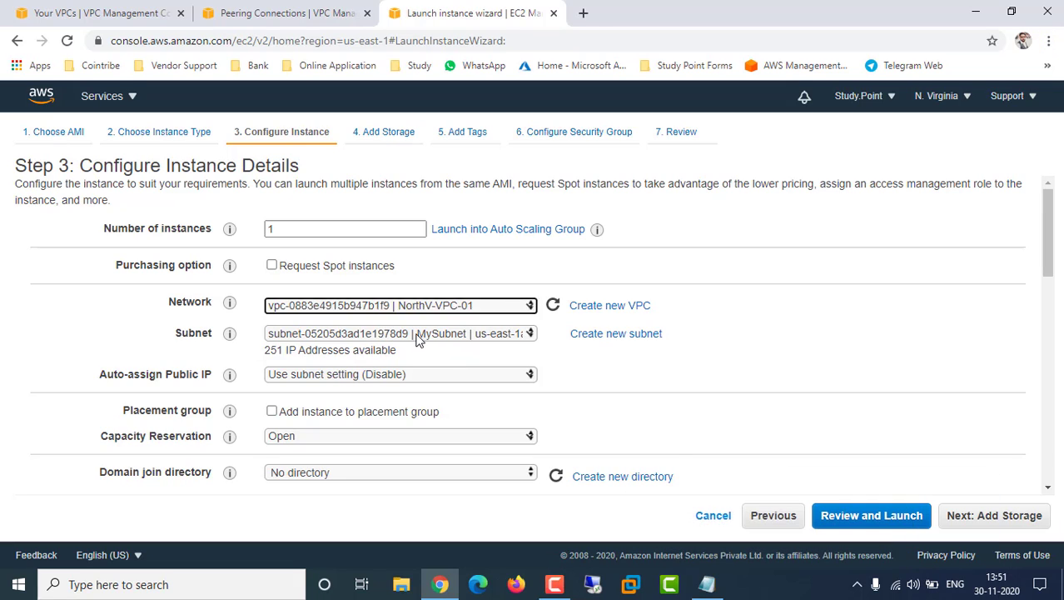
click(419, 336)
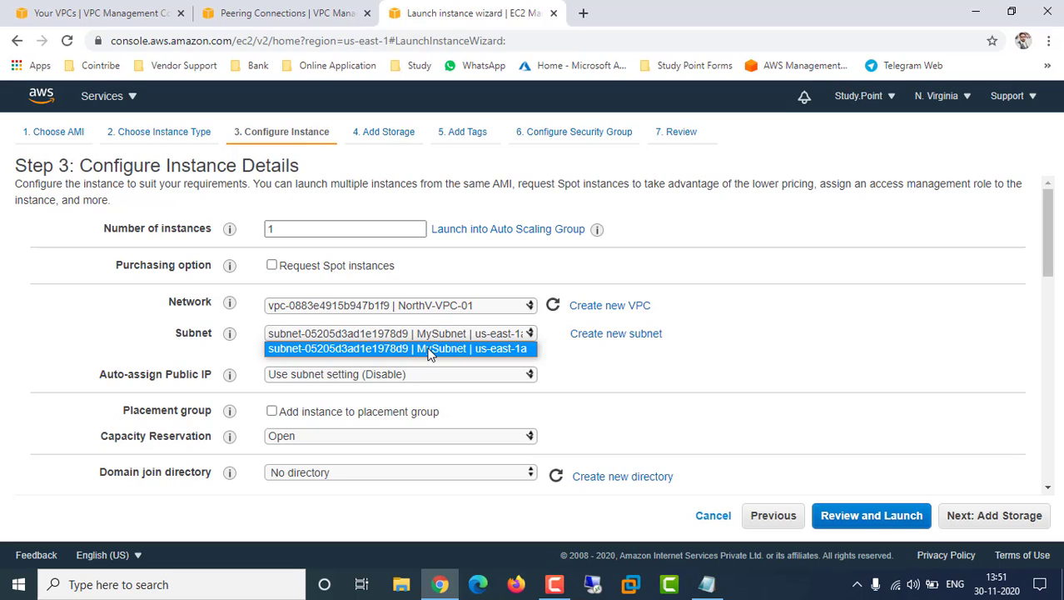
click(433, 350)
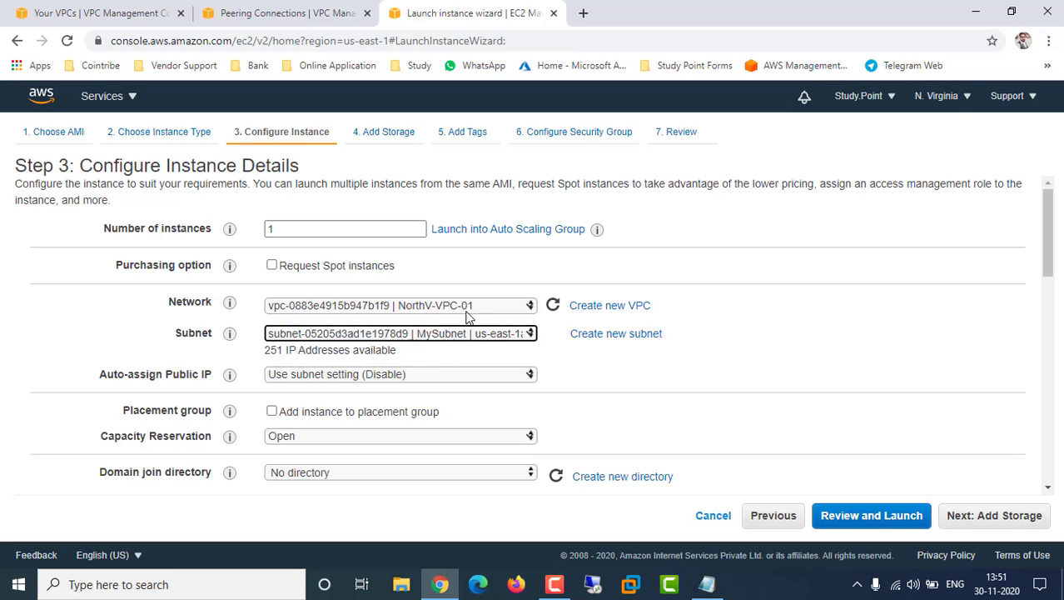
click(454, 332)
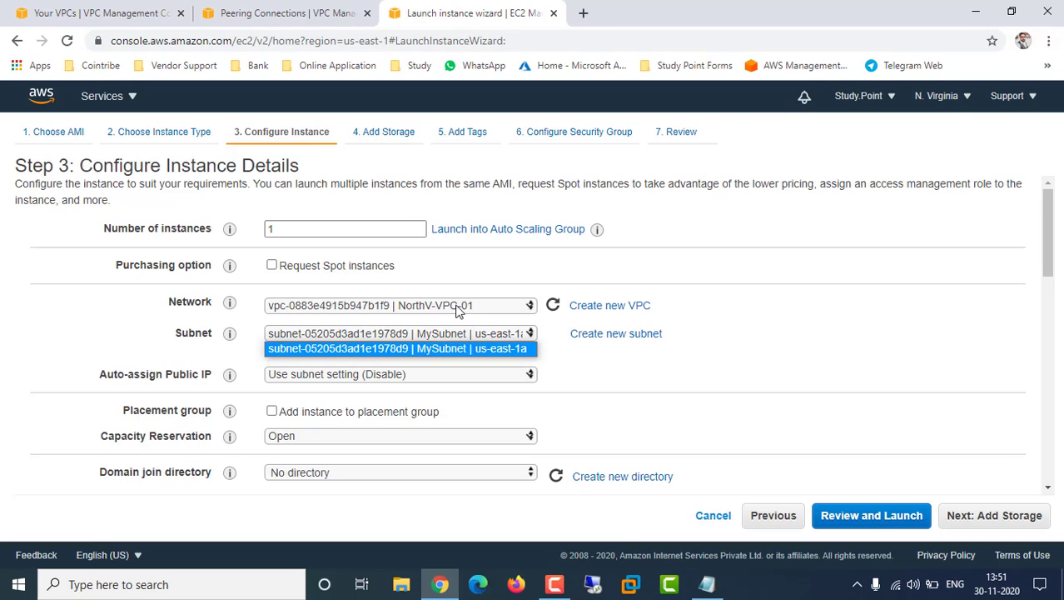
click(630, 368)
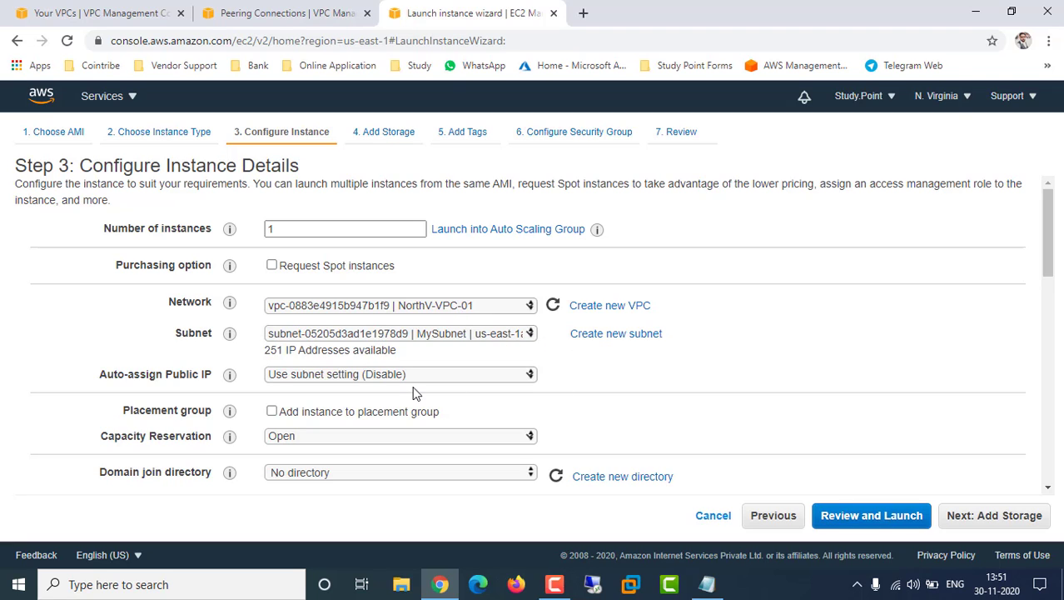
drag(156, 374, 162, 374)
right_click(162, 374)
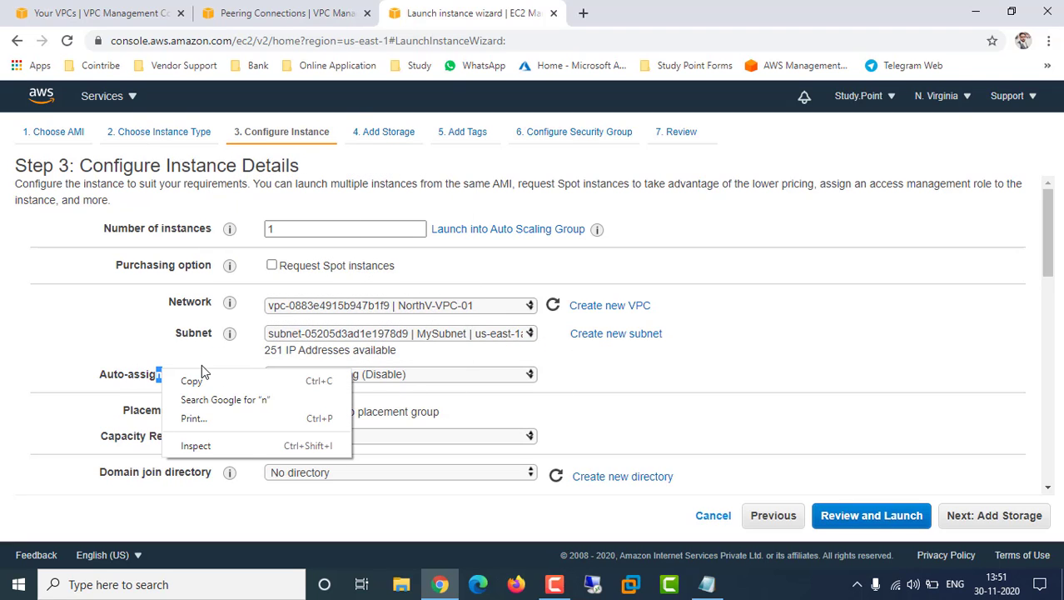
click(102, 350)
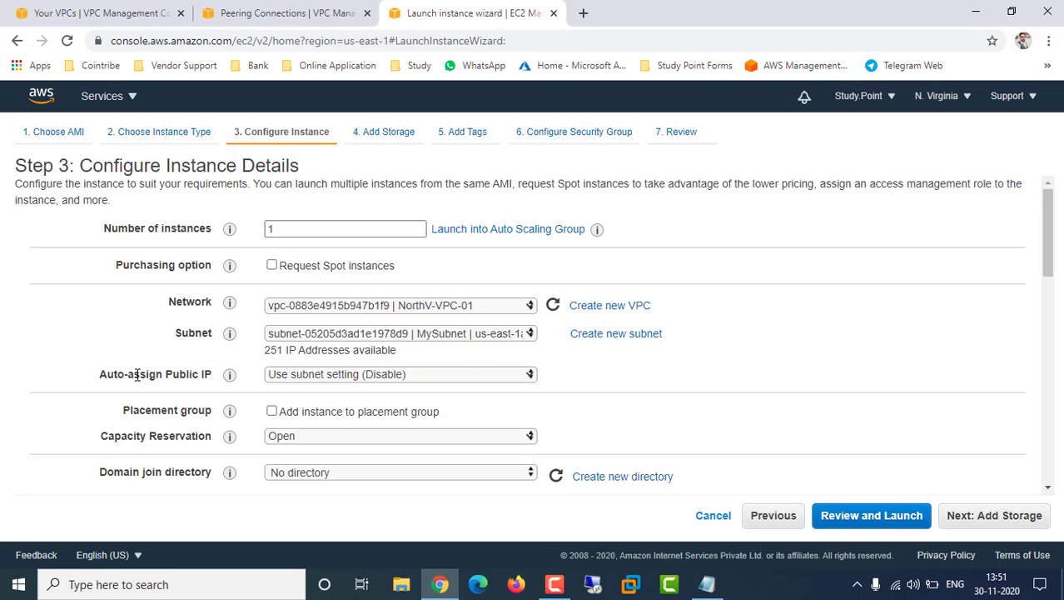
scroll(682, 404, down, 10)
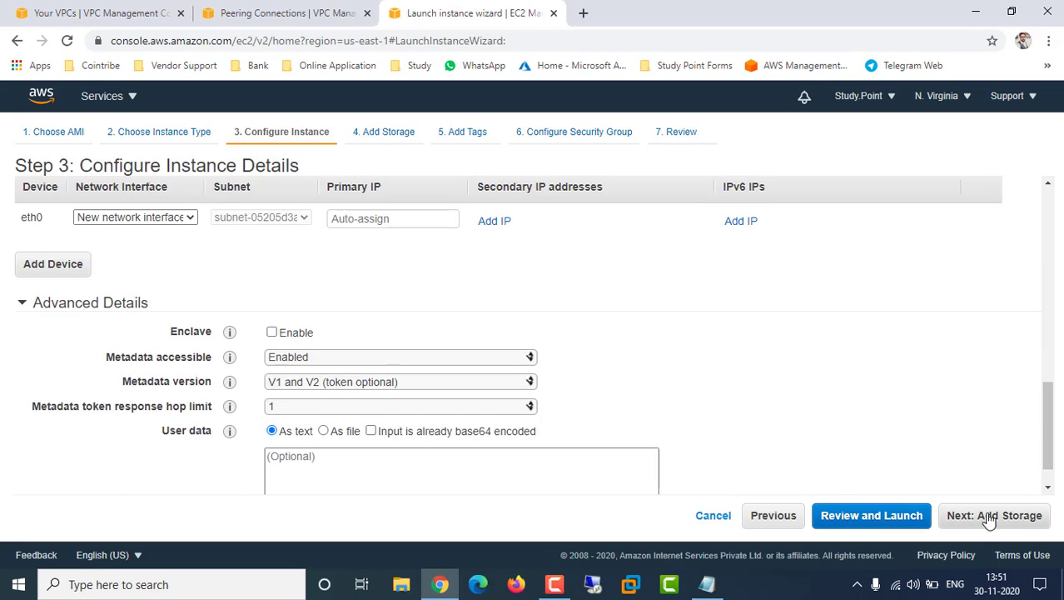
click(989, 516)
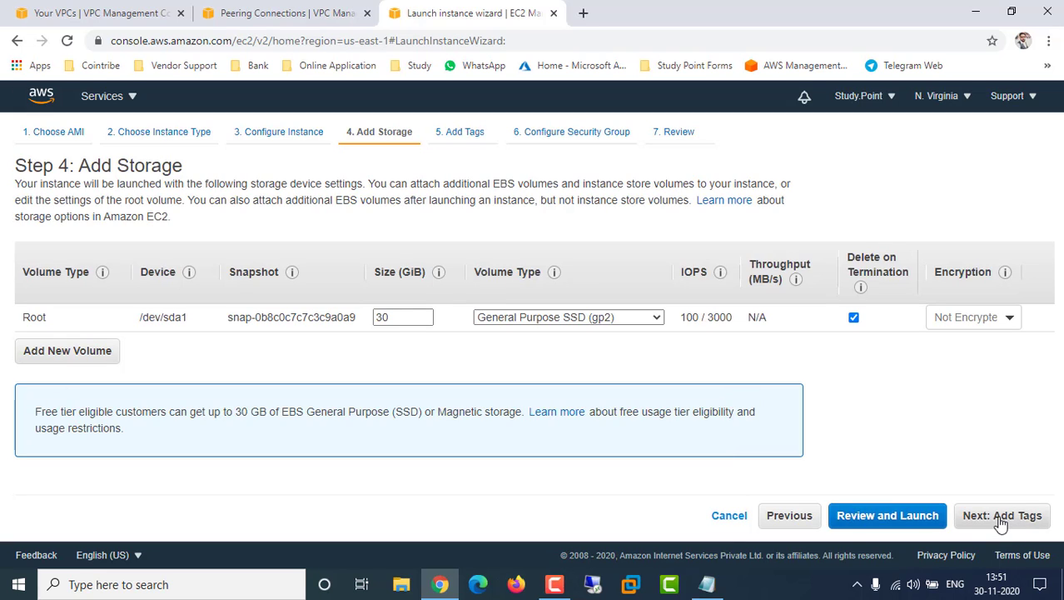
Advance through tags and security group to Review and start the launch
click(1002, 518)
click(1017, 515)
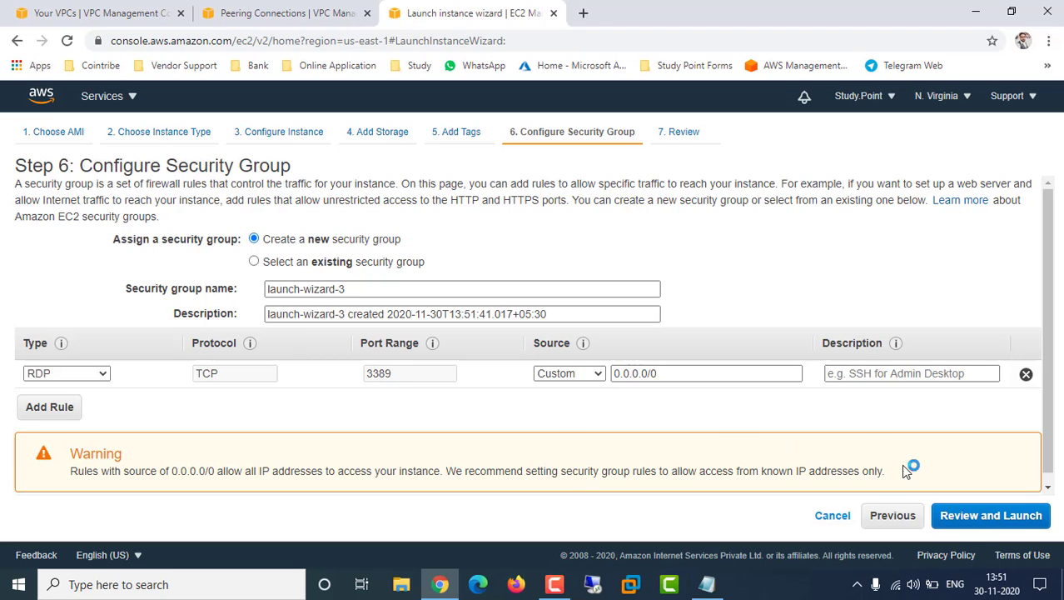
click(988, 521)
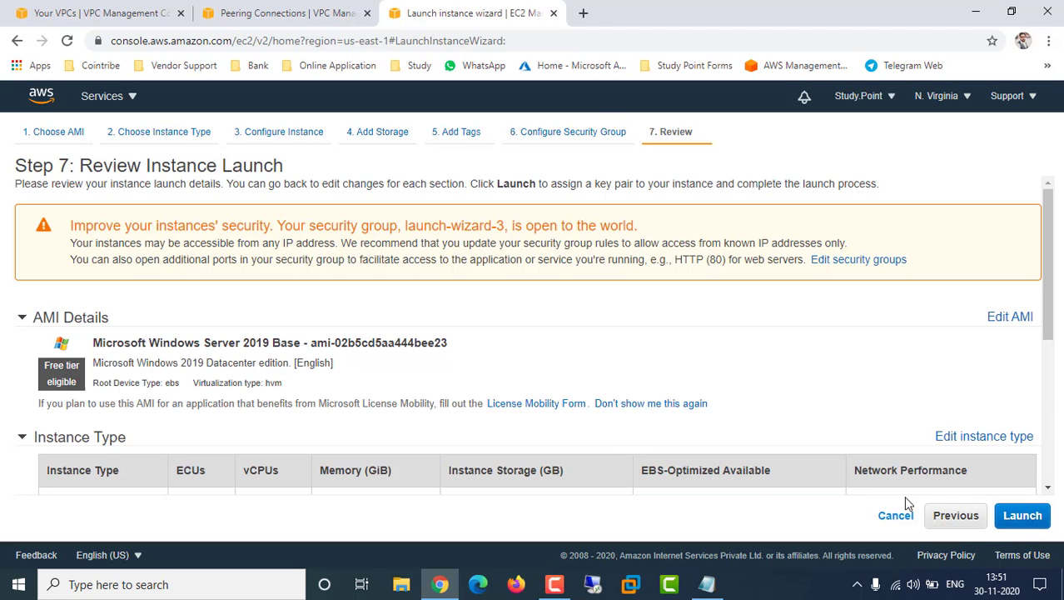
click(1021, 516)
Choose to use an existing key pair, leaving customeami selected in the list
click(457, 352)
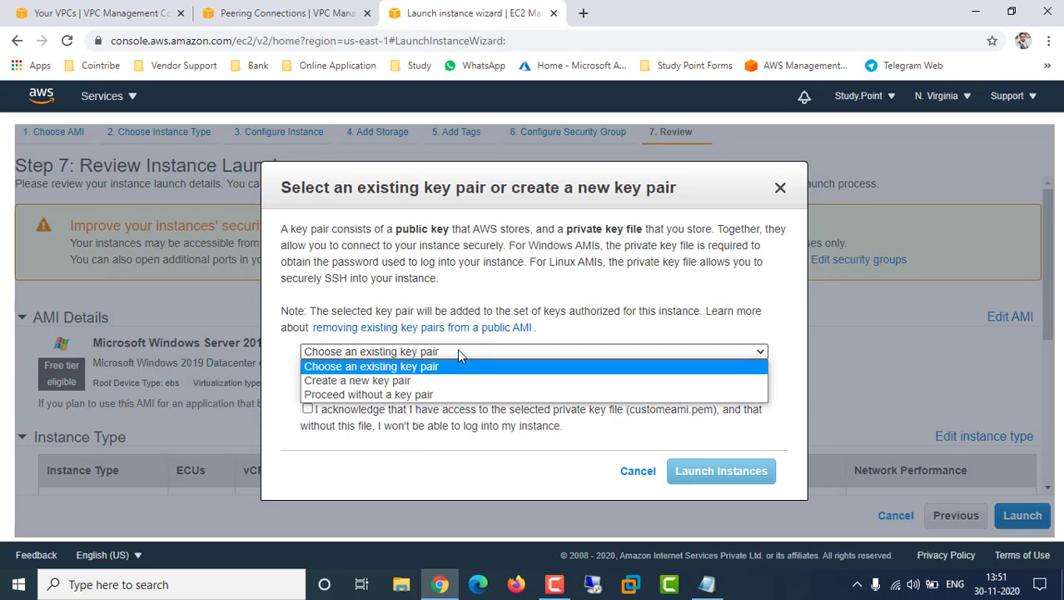
click(377, 368)
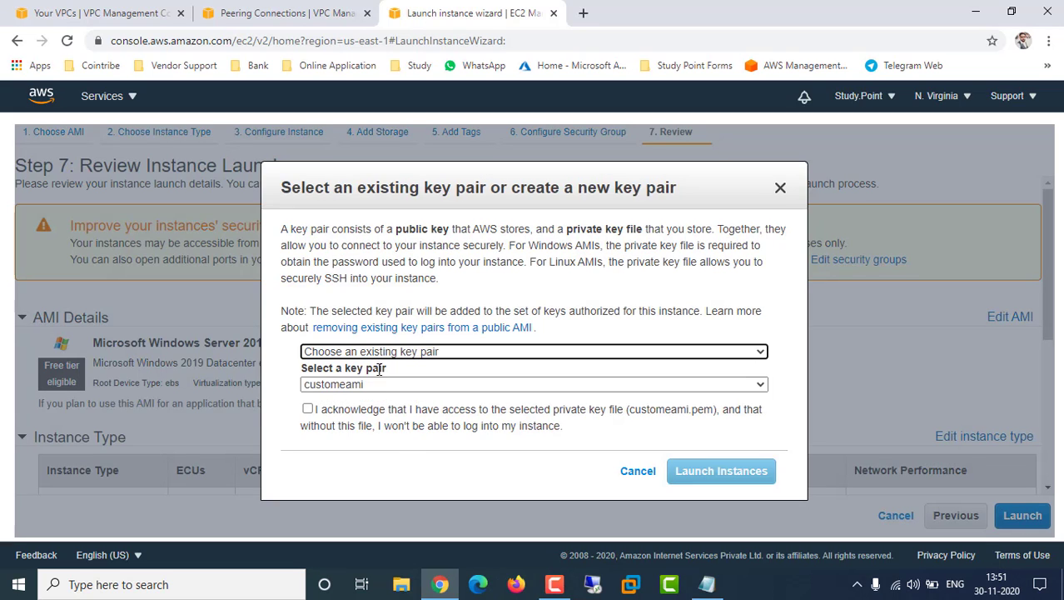
click(378, 384)
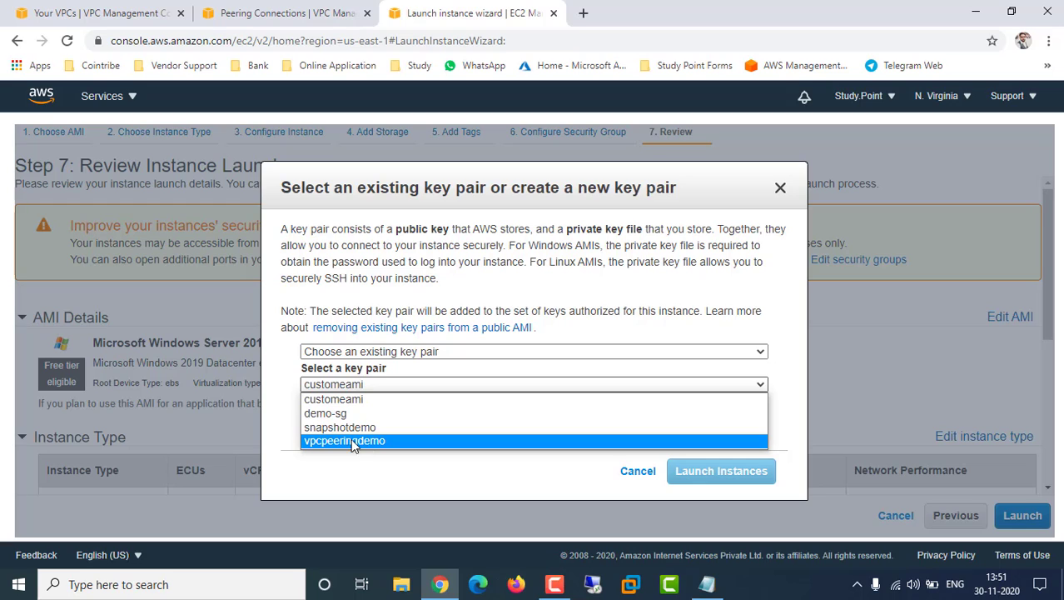
click(360, 401)
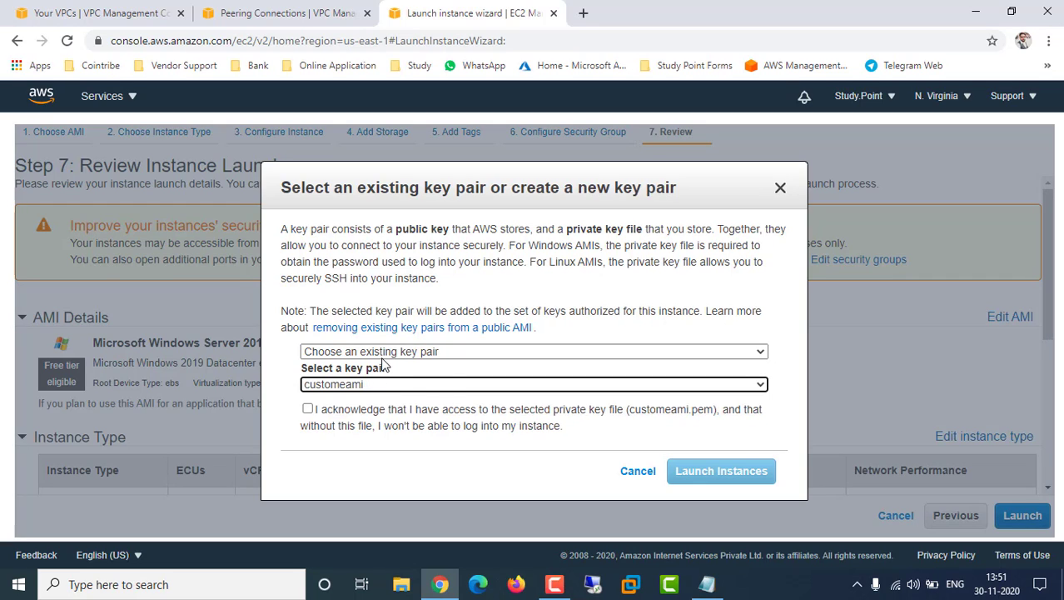
click(449, 384)
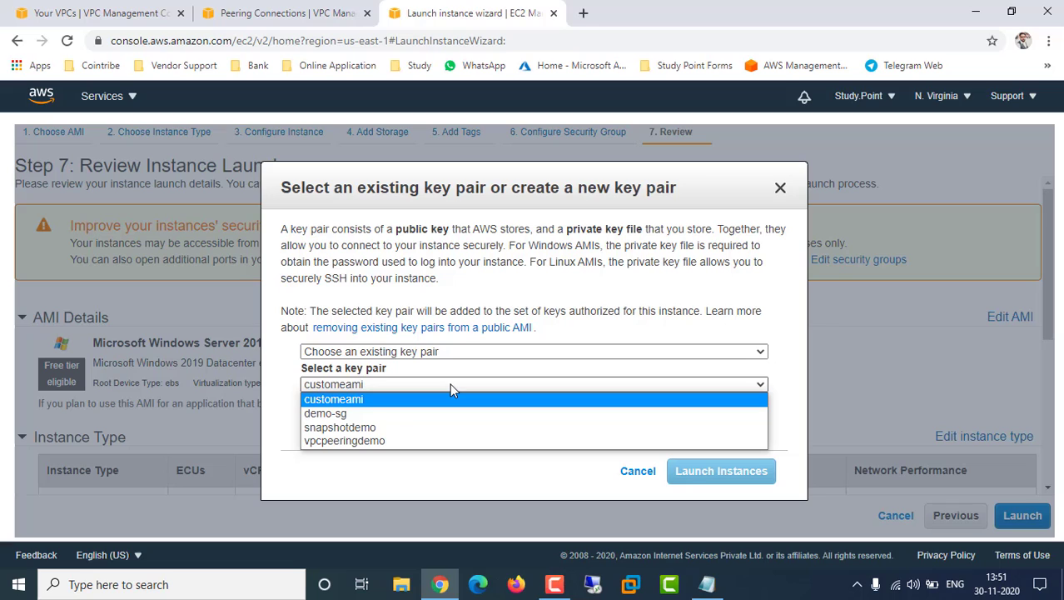
click(387, 382)
drag(387, 375, 373, 381)
click(374, 385)
right_click(374, 382)
click(361, 384)
click(361, 384)
click(324, 385)
click(325, 388)
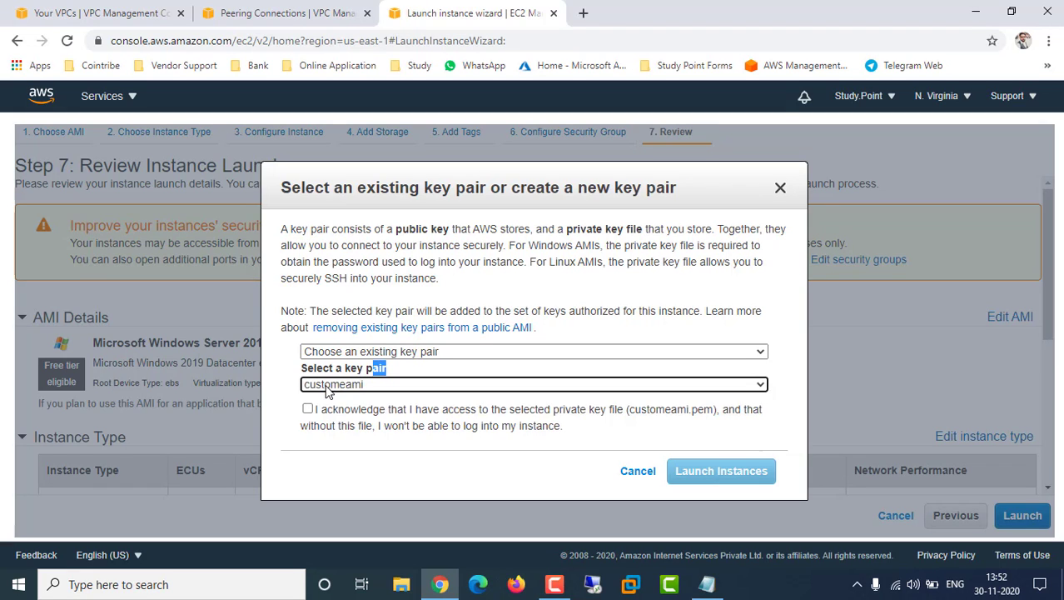
Select vpcpeeringdemo from the existing key pair list using the arrow keys
key(ctrl+a)
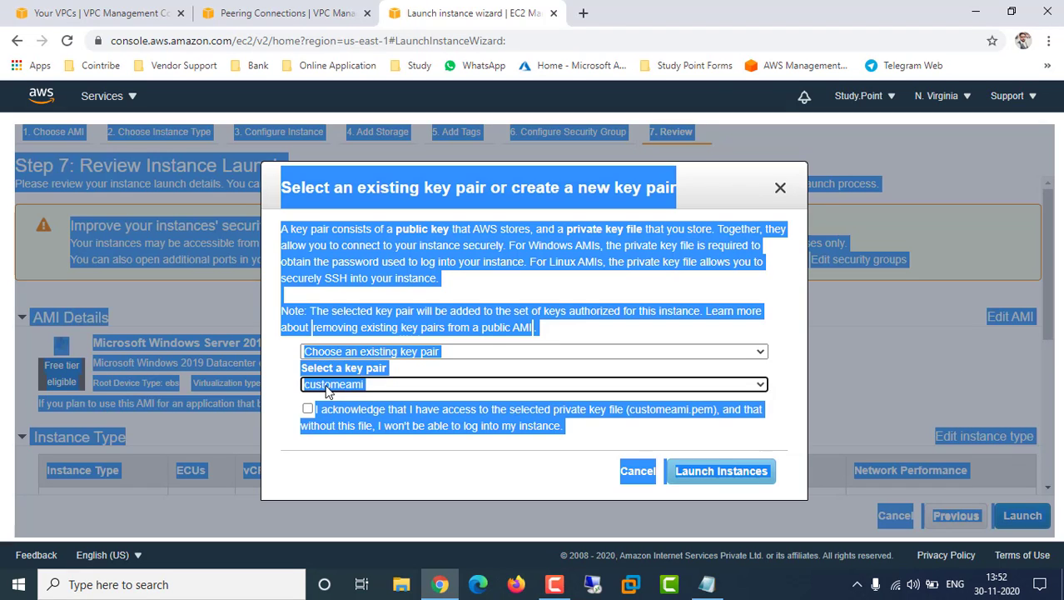
click(368, 383)
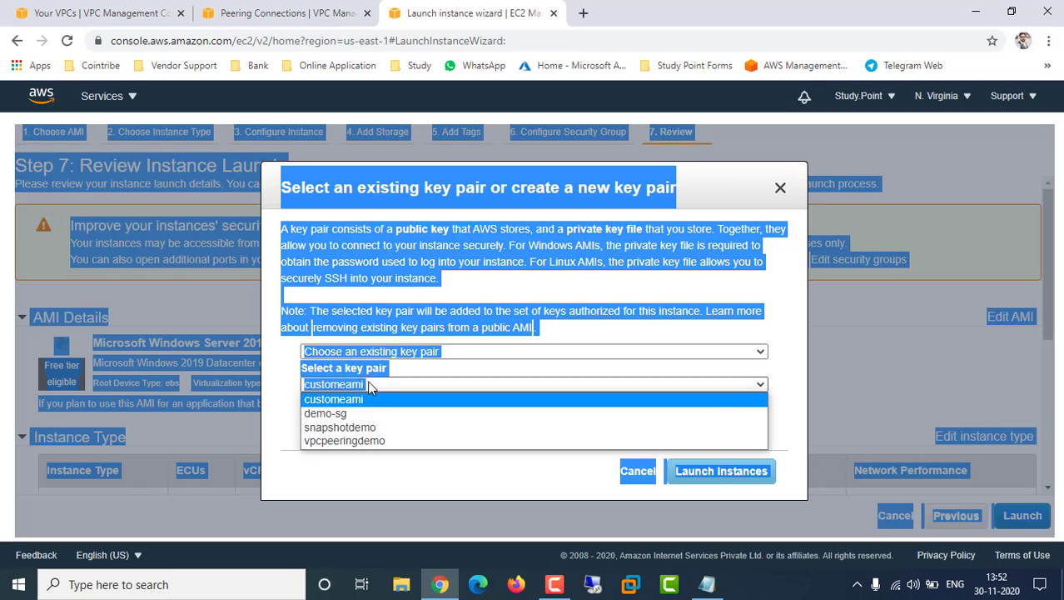
click(379, 383)
click(396, 382)
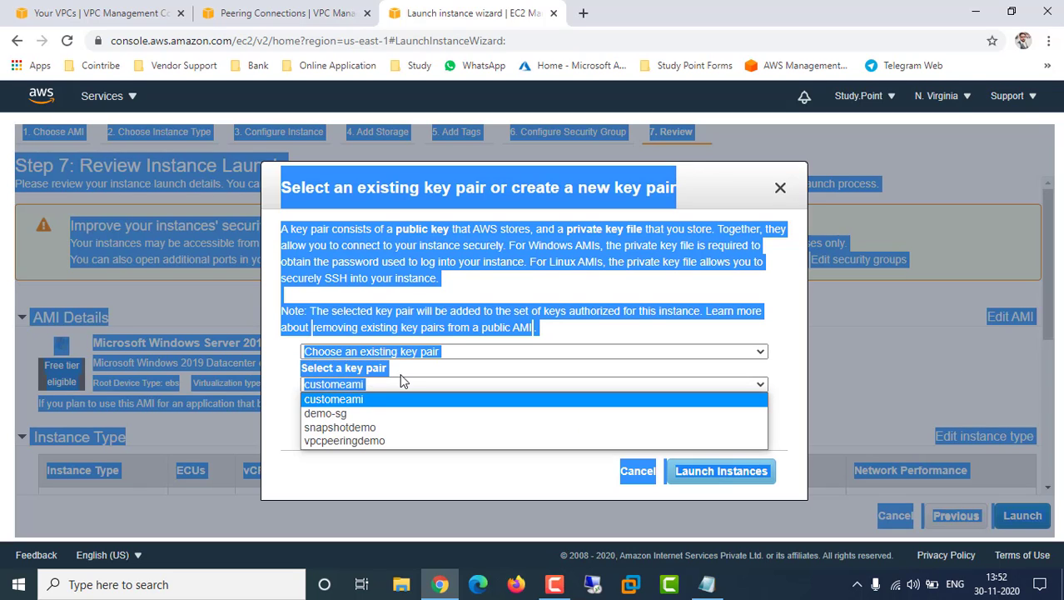
click(459, 385)
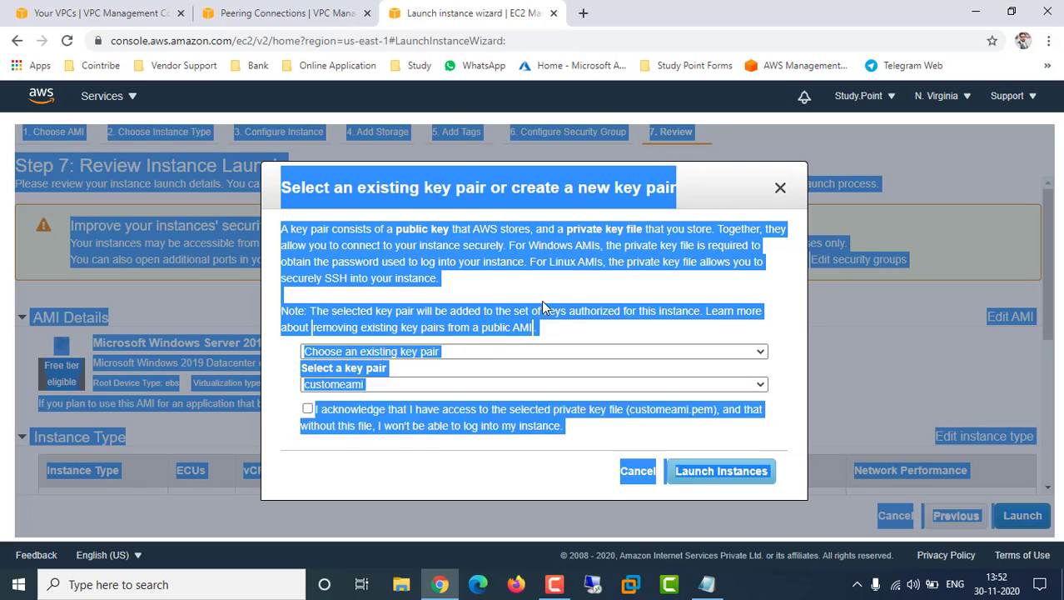
click(541, 300)
click(376, 386)
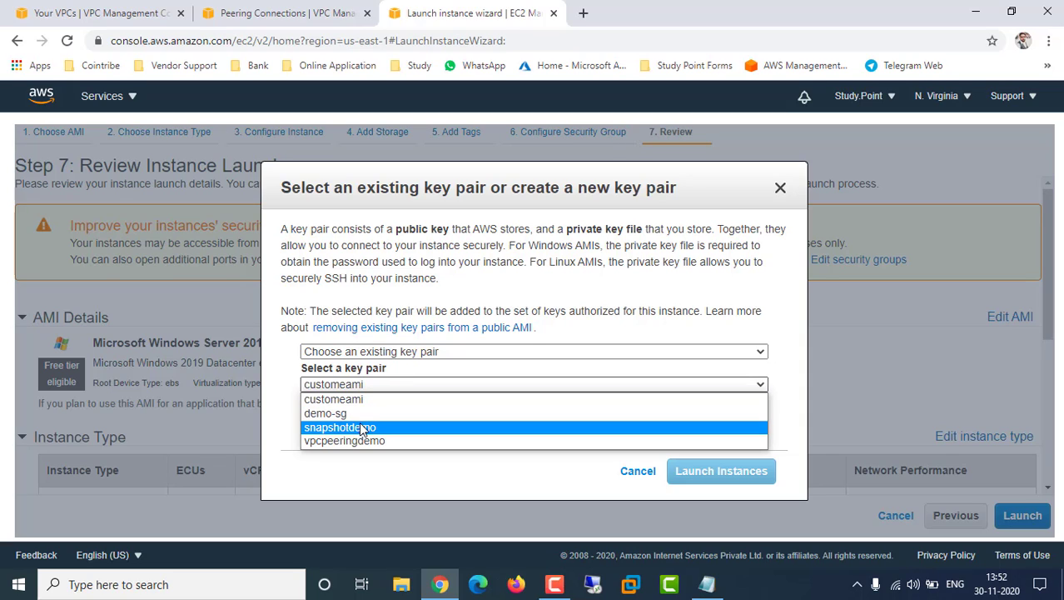
key(Down)
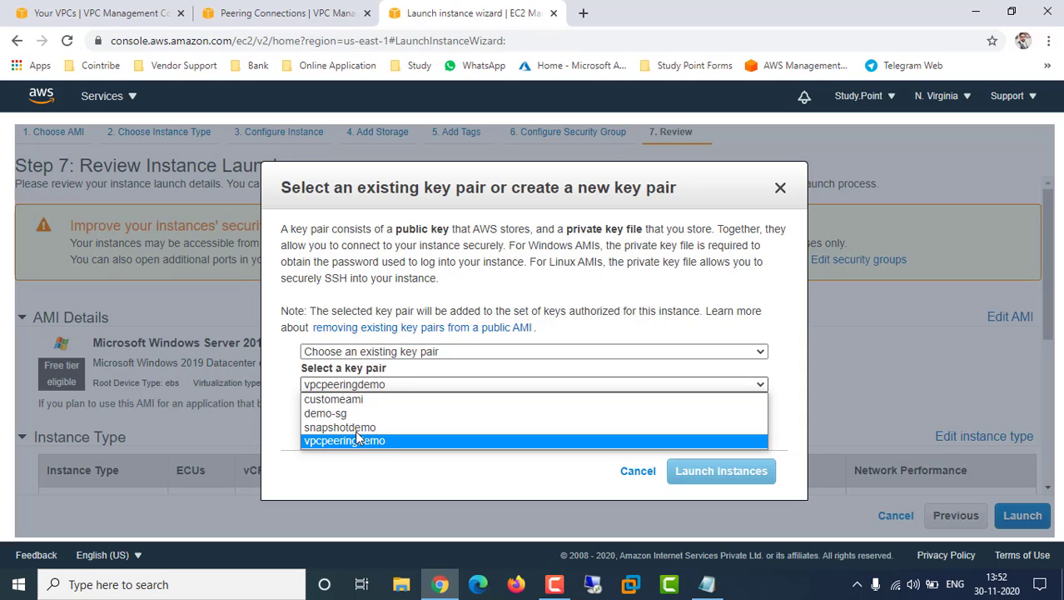
key(Up)
key(Up)
key(Up)
key(Down)
key(Down)
key(Down)
click(402, 352)
Create a new key pair vpcpeeringdemop, save its .pem to the desktop, and launch the instance
click(396, 381)
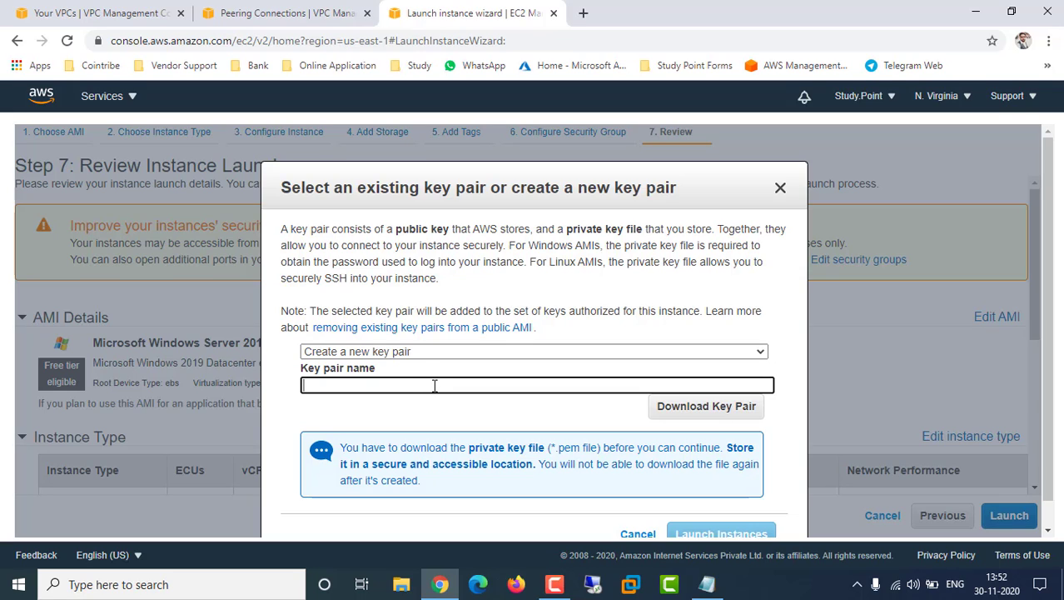
text(vpcpeerring)
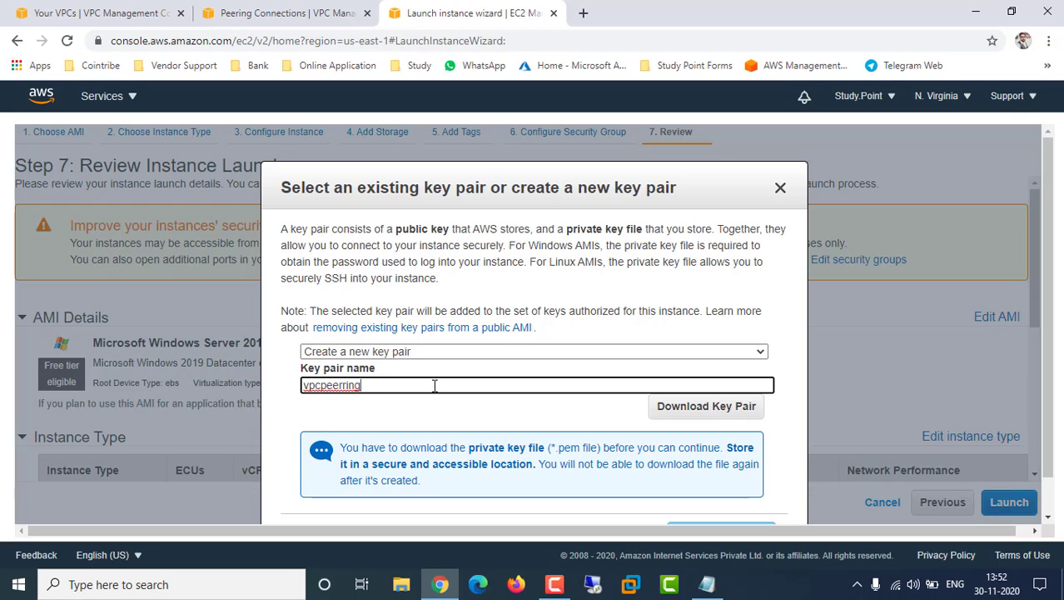
key(BackSpace)
key(BackSpace)
key(BackSpace)
click(688, 410)
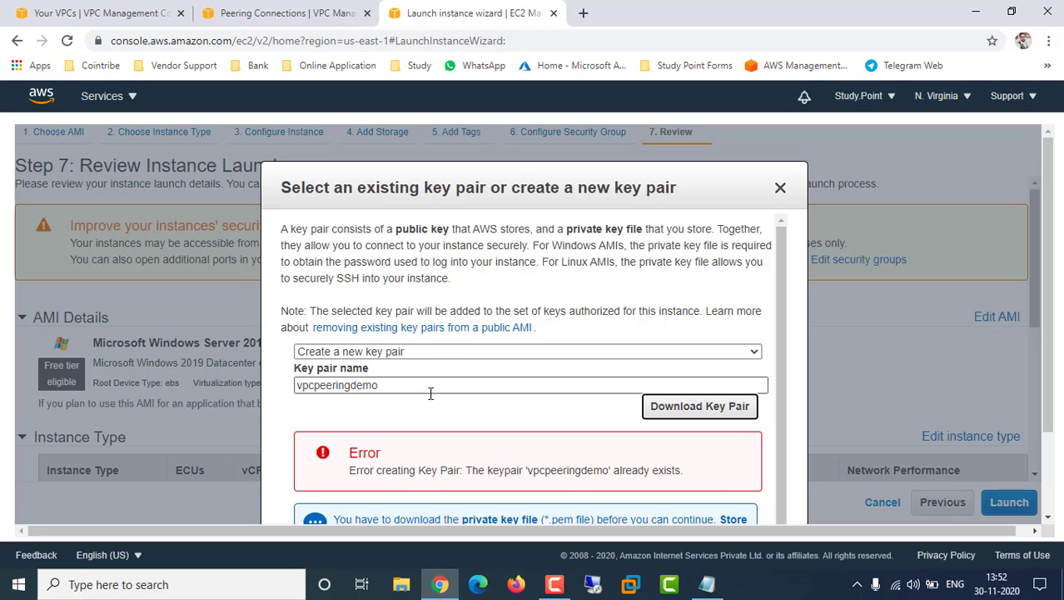
click(401, 386)
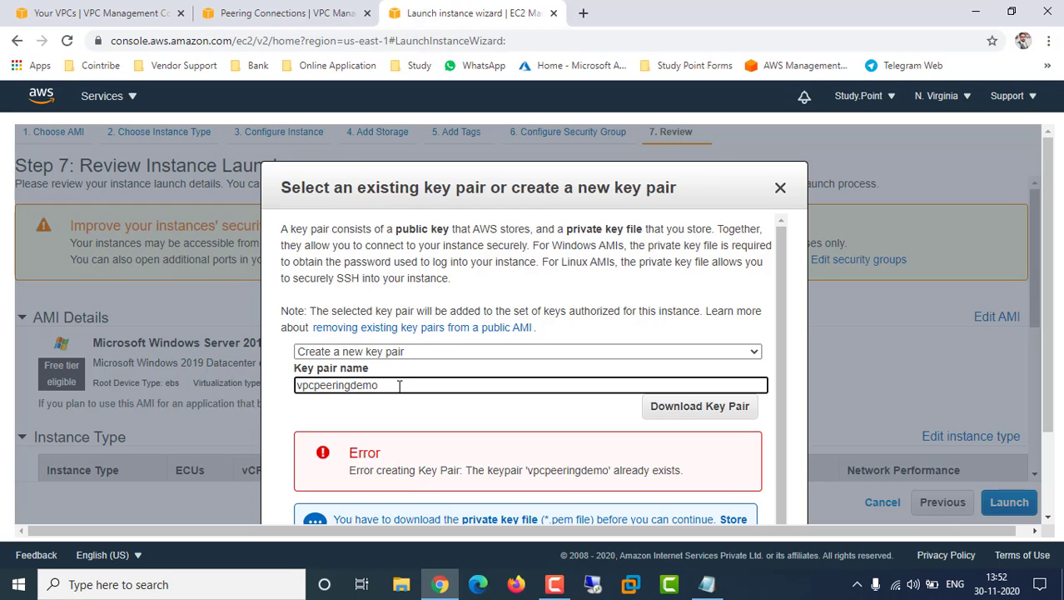
text(p)
click(708, 407)
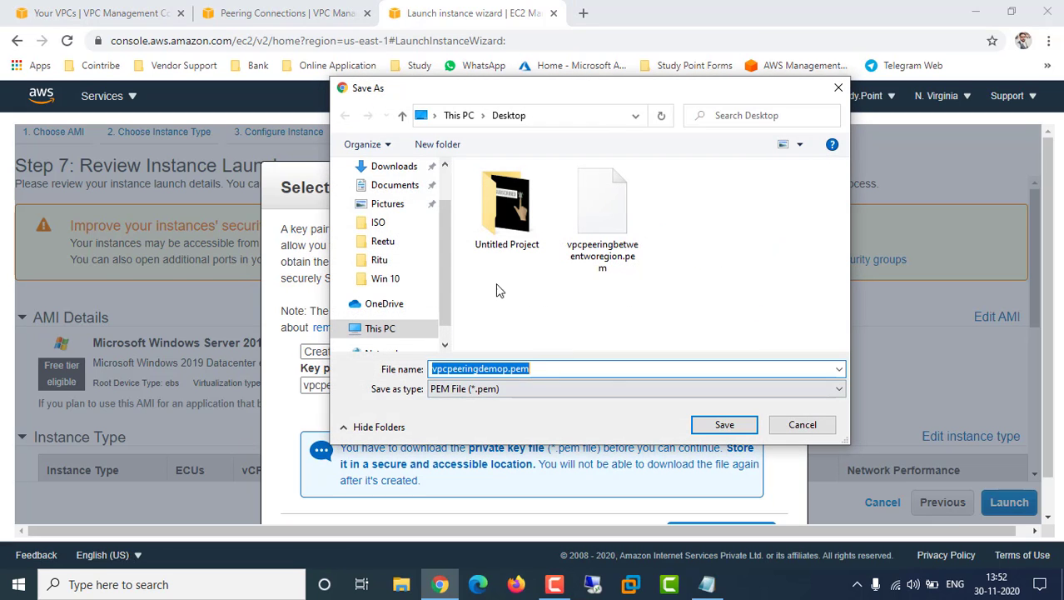
click(721, 424)
scroll(695, 366, down, 2)
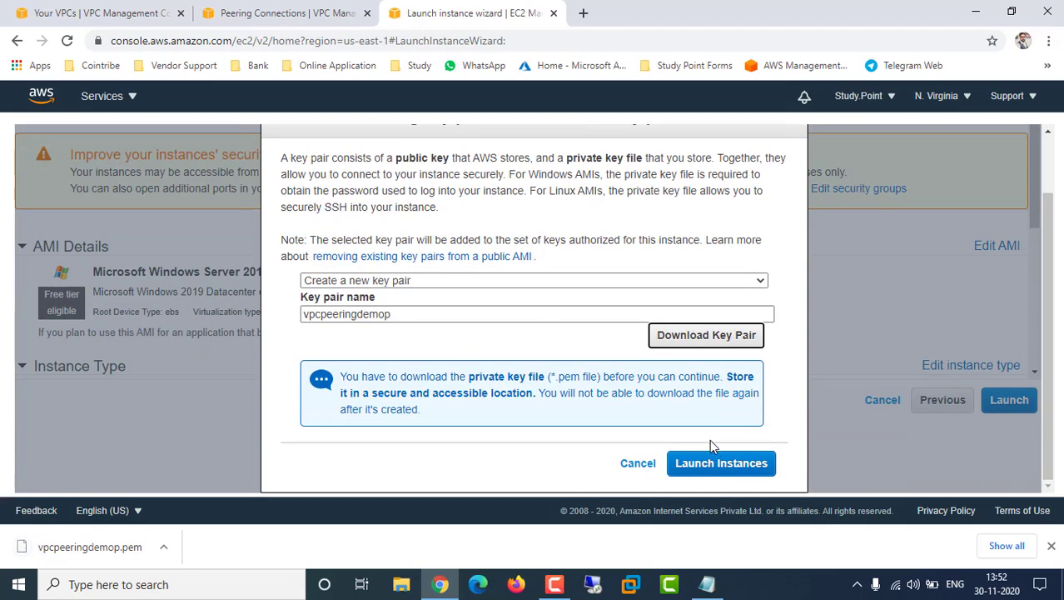
click(710, 463)
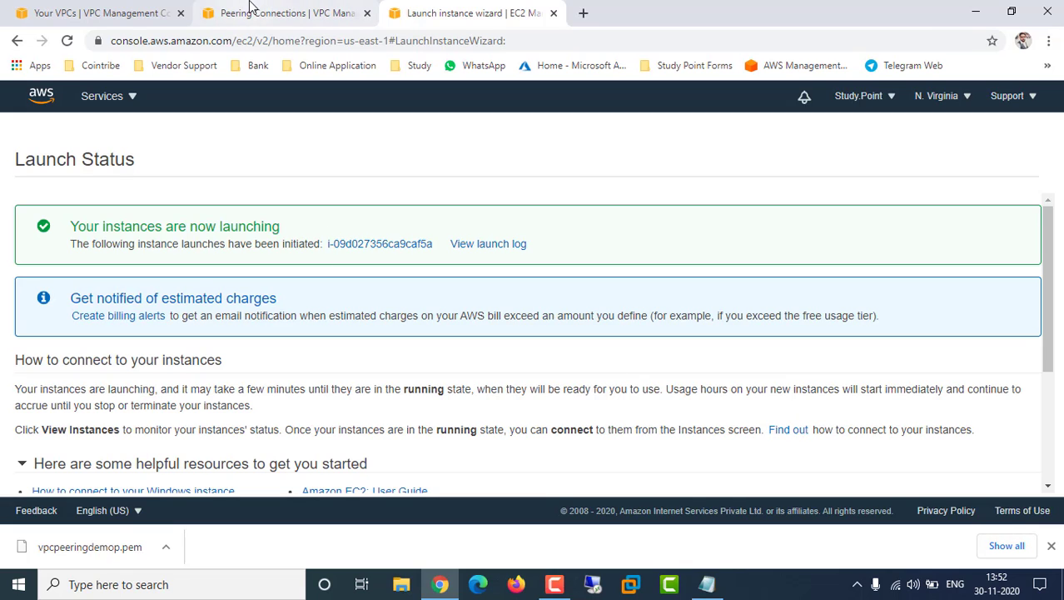
View the newly launched N. Virginia instance, then open Ohio's EC2 console in a new tab
click(129, 11)
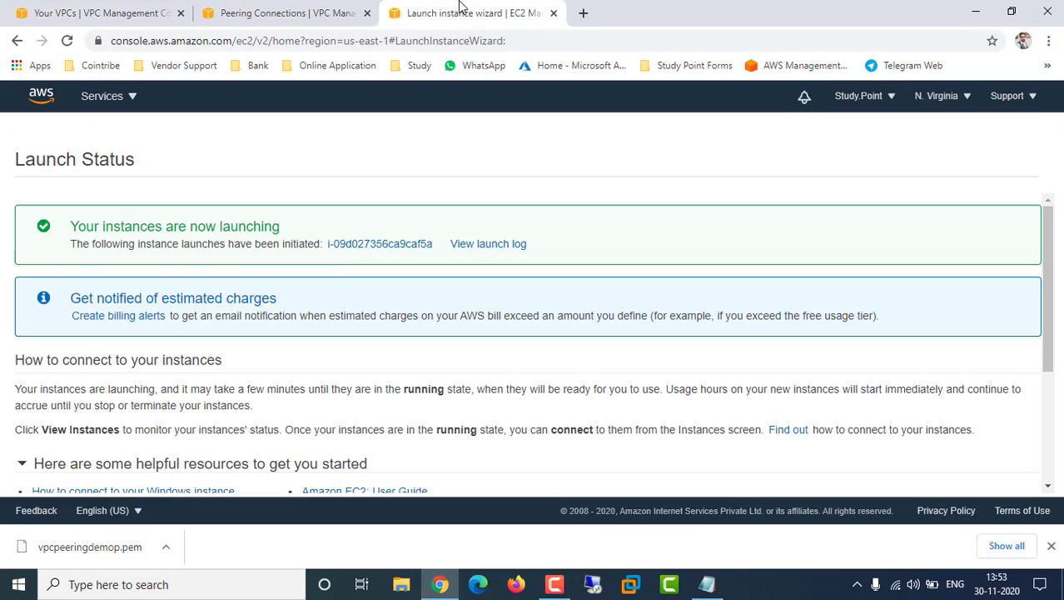
click(375, 247)
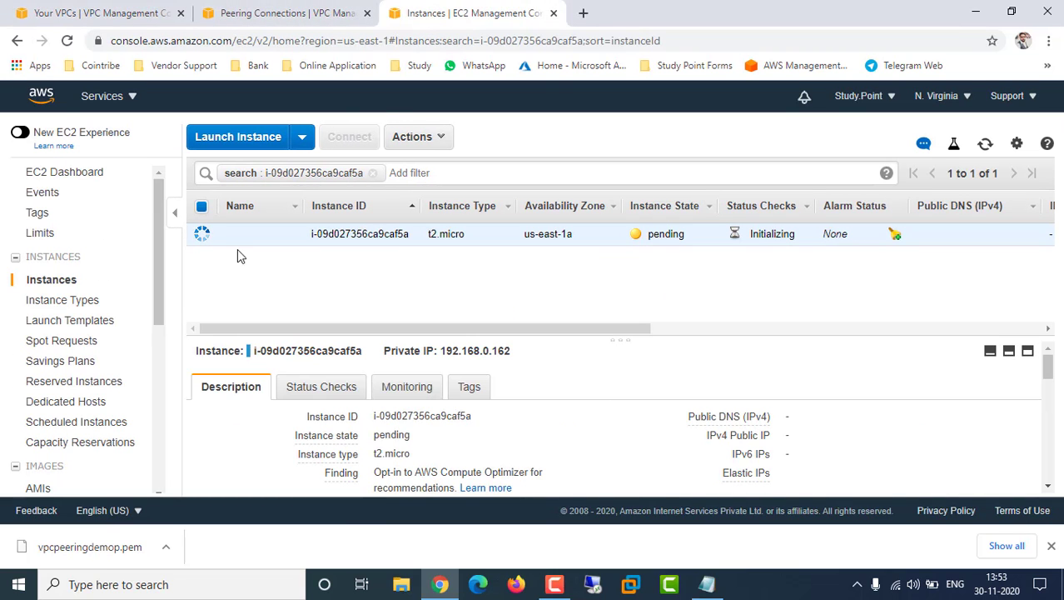
click(101, 13)
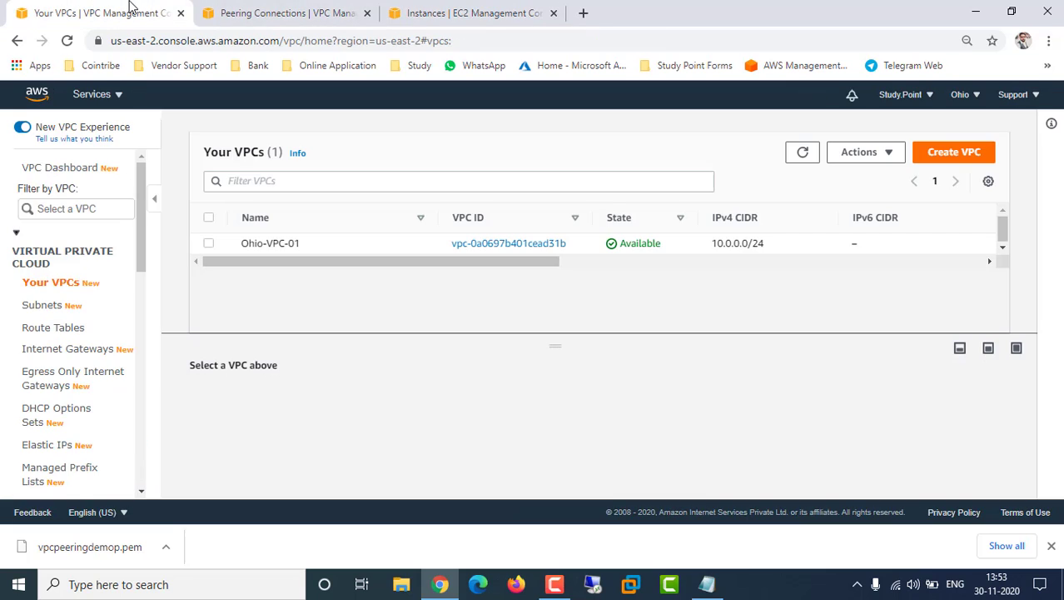
click(113, 95)
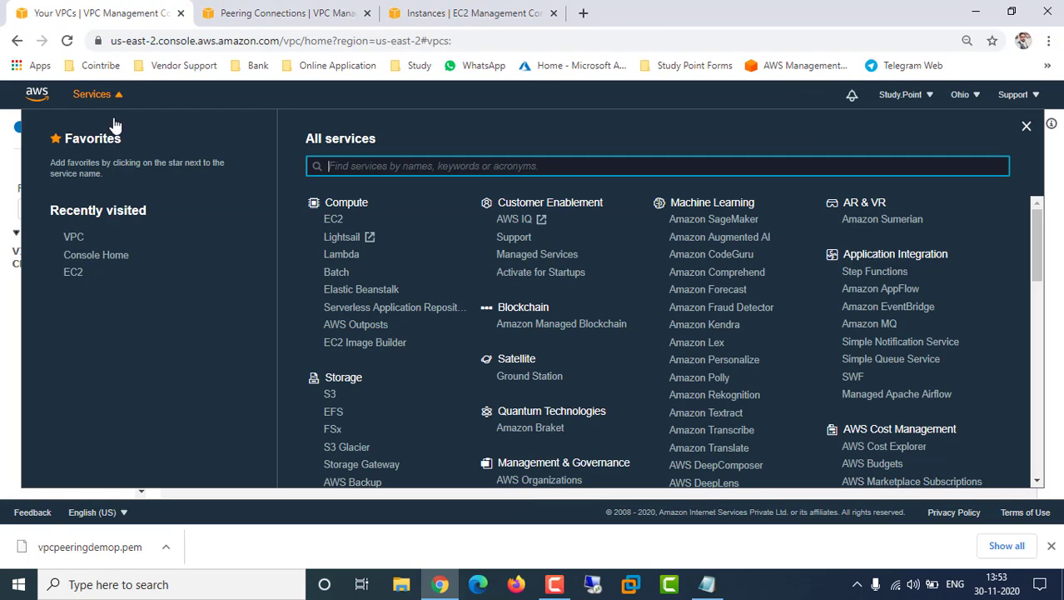
middle_click(81, 271)
click(308, 15)
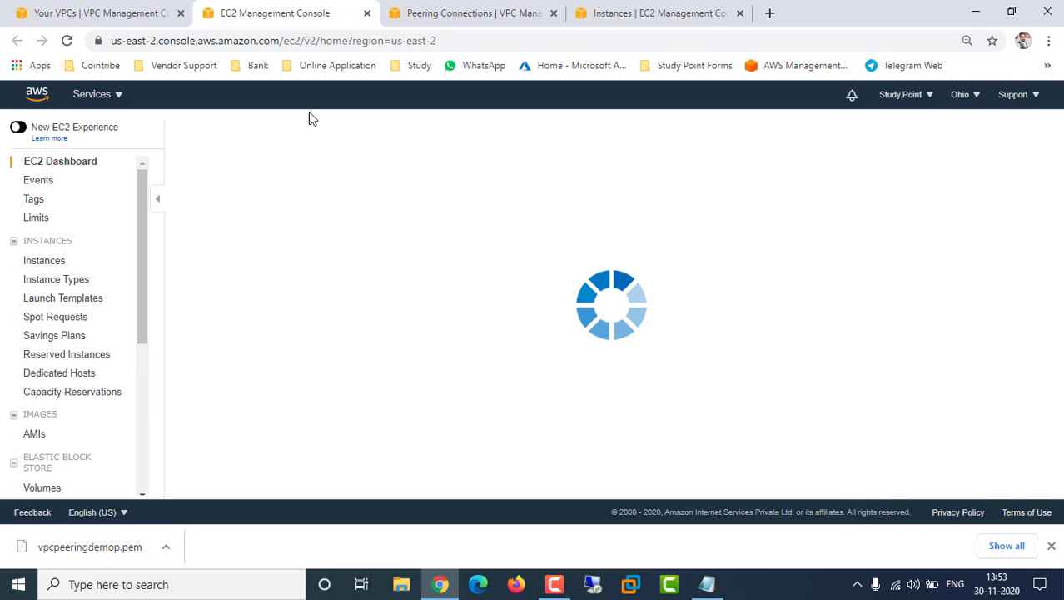
Show Ohio's instances and copy the public IP 3.138.143.130
click(46, 260)
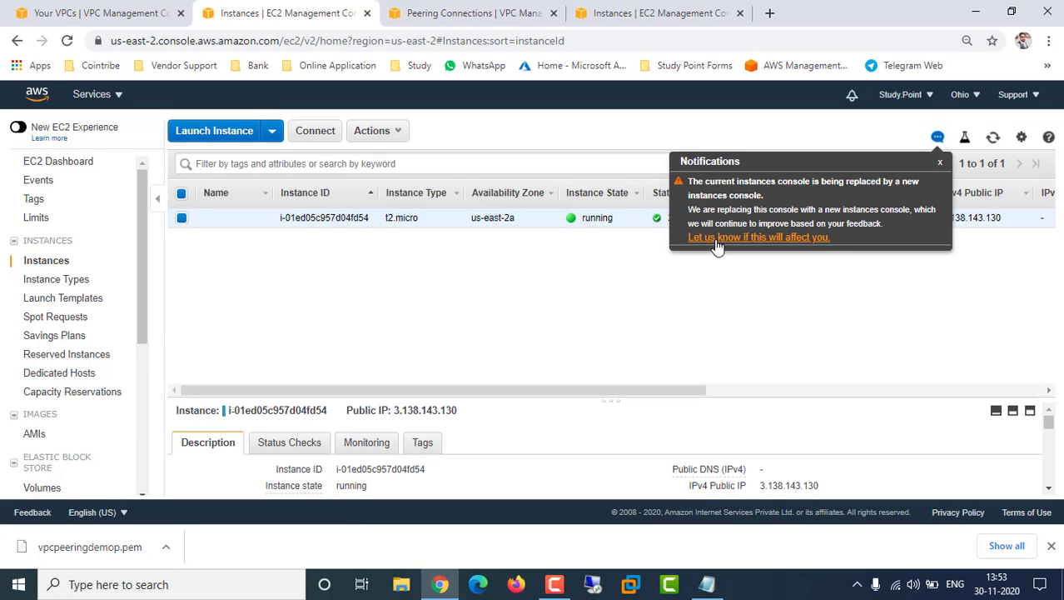
click(939, 163)
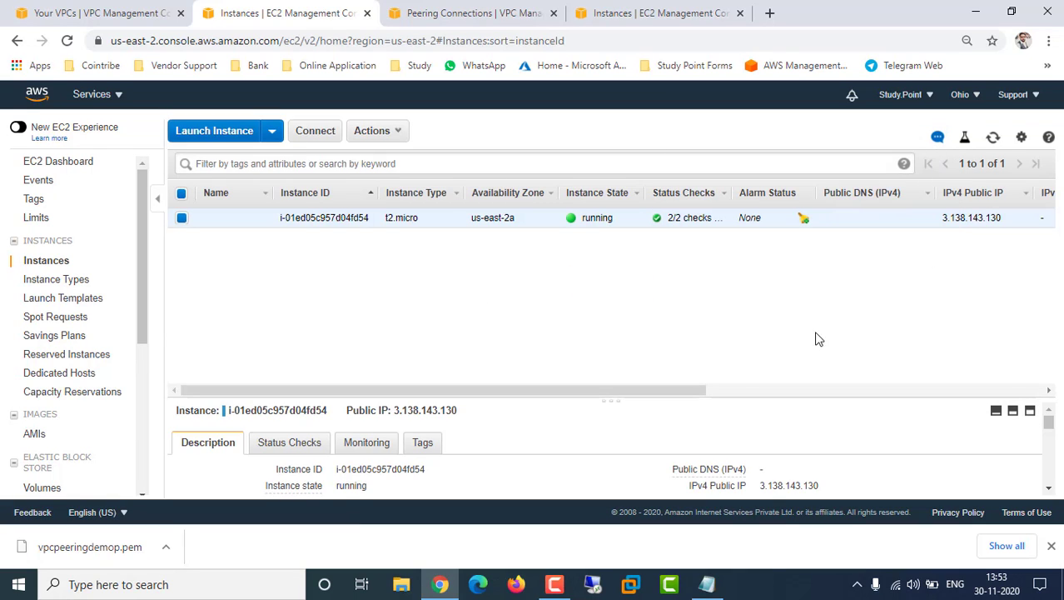
scroll(695, 433, down, 2)
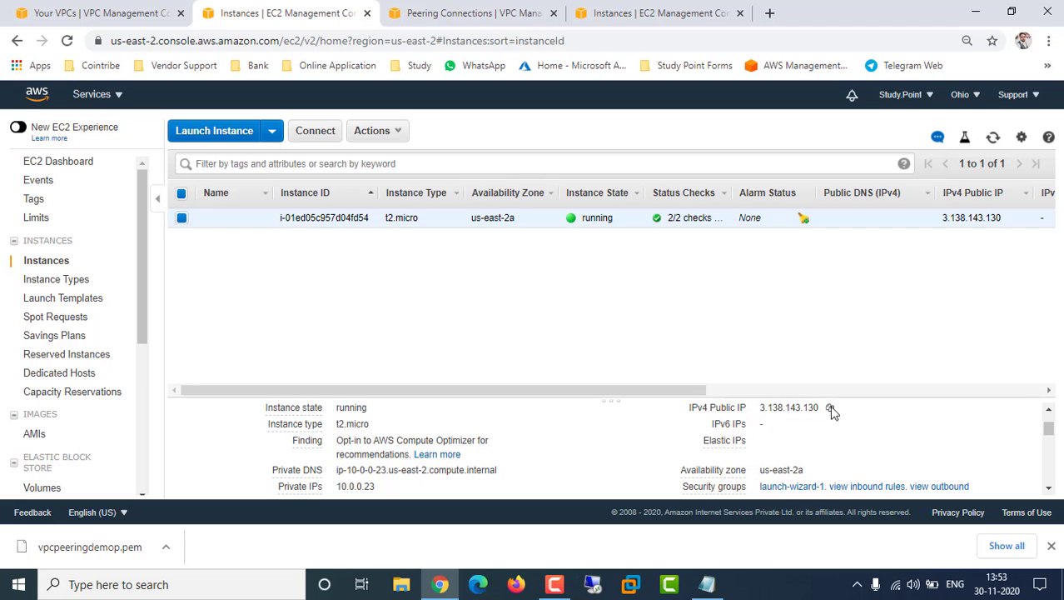
click(831, 408)
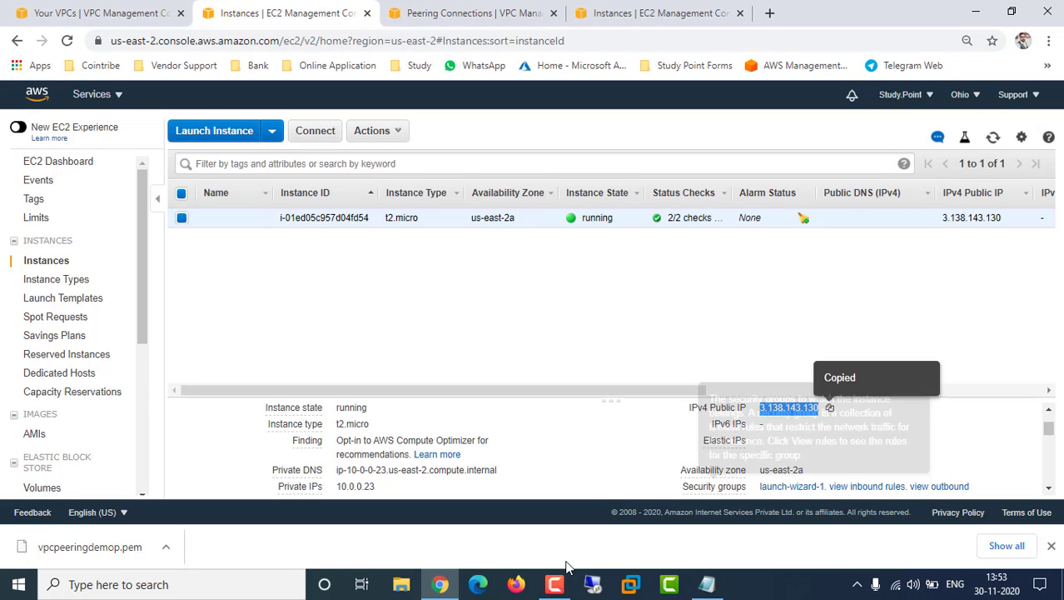
Decrypt the Ohio Administrator password using vpcpeeringbetweentworegion.pem and copy it
click(319, 133)
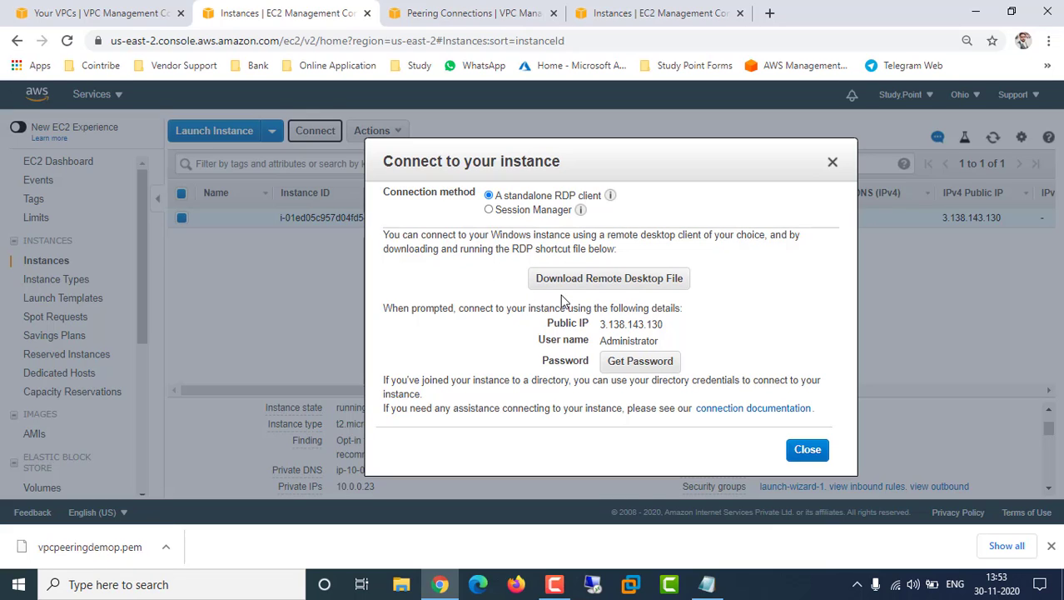
click(635, 363)
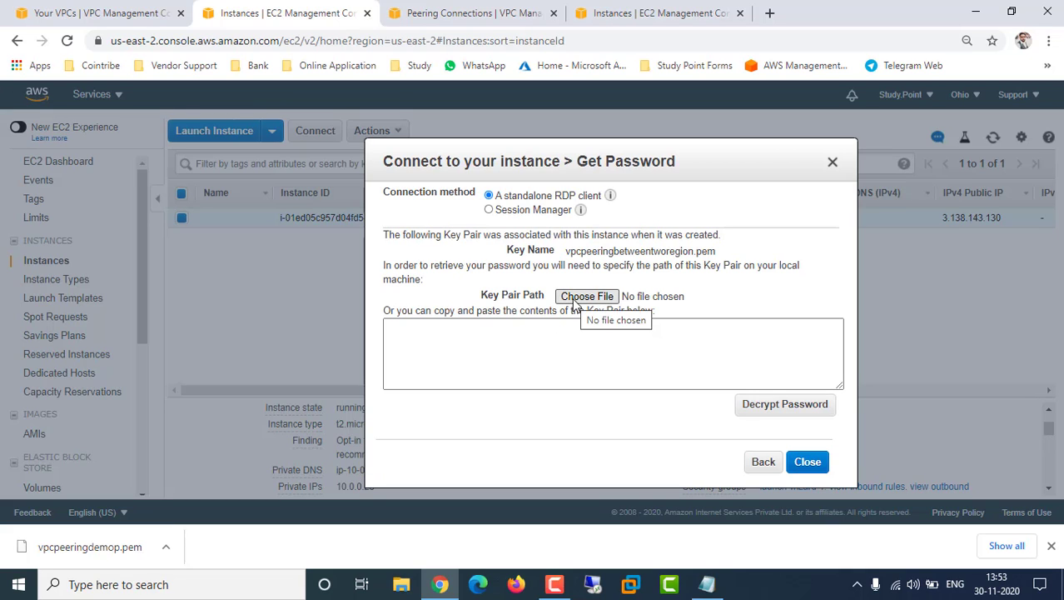
click(585, 297)
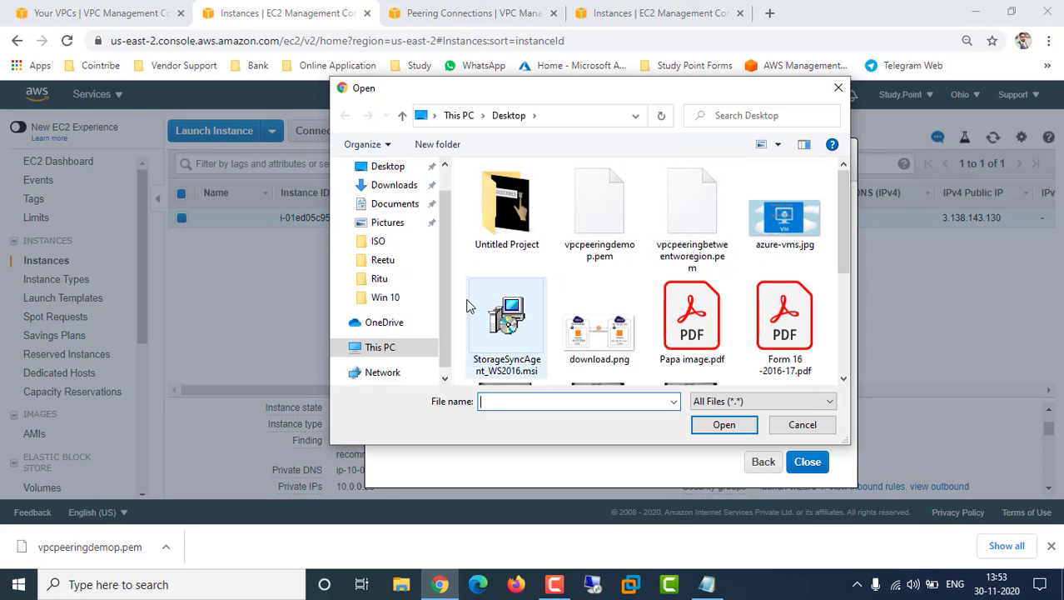
click(388, 167)
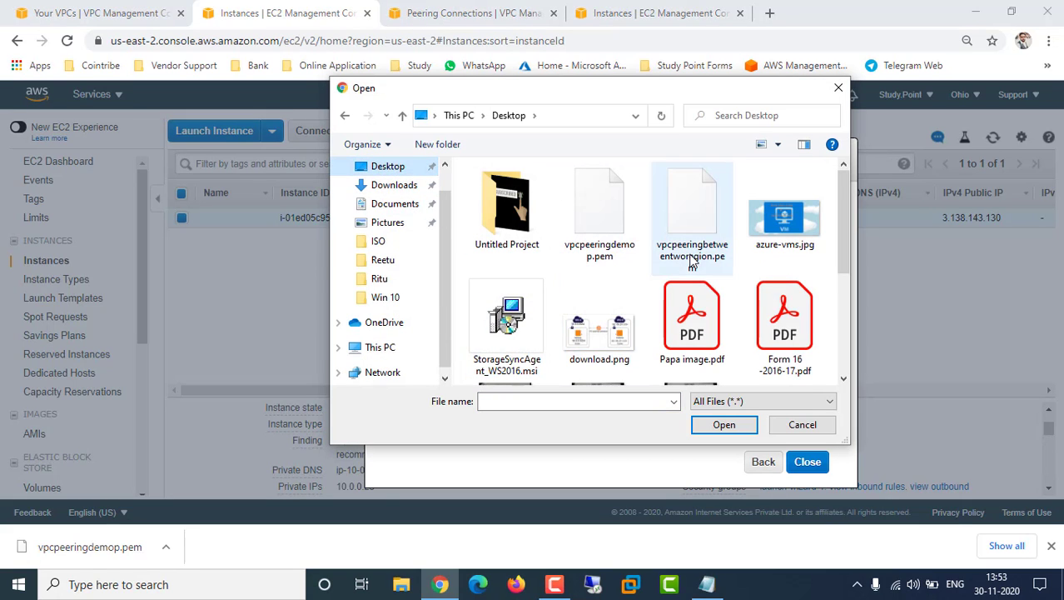
click(747, 403)
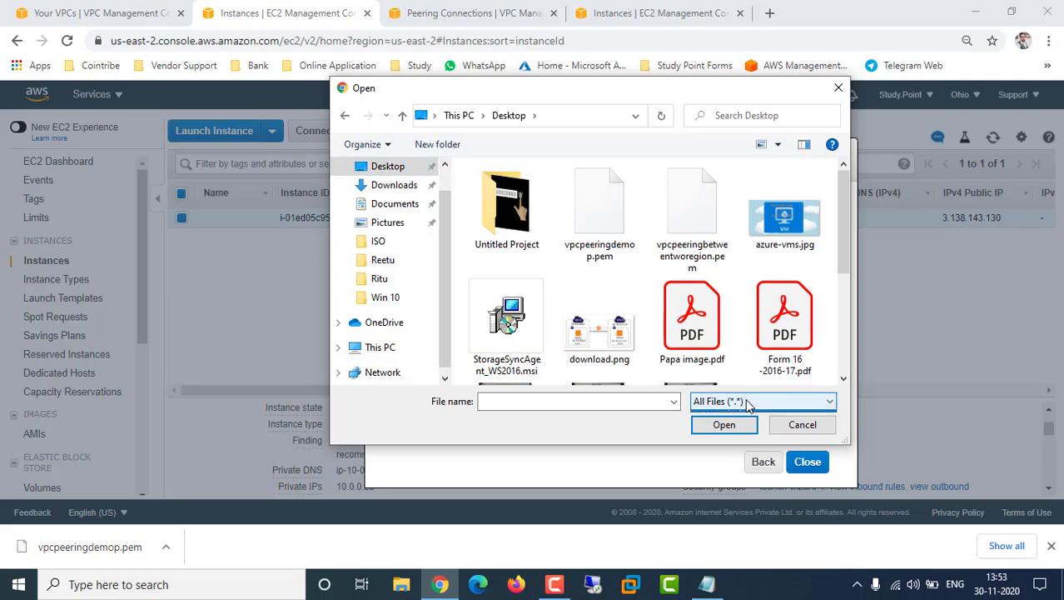
click(735, 419)
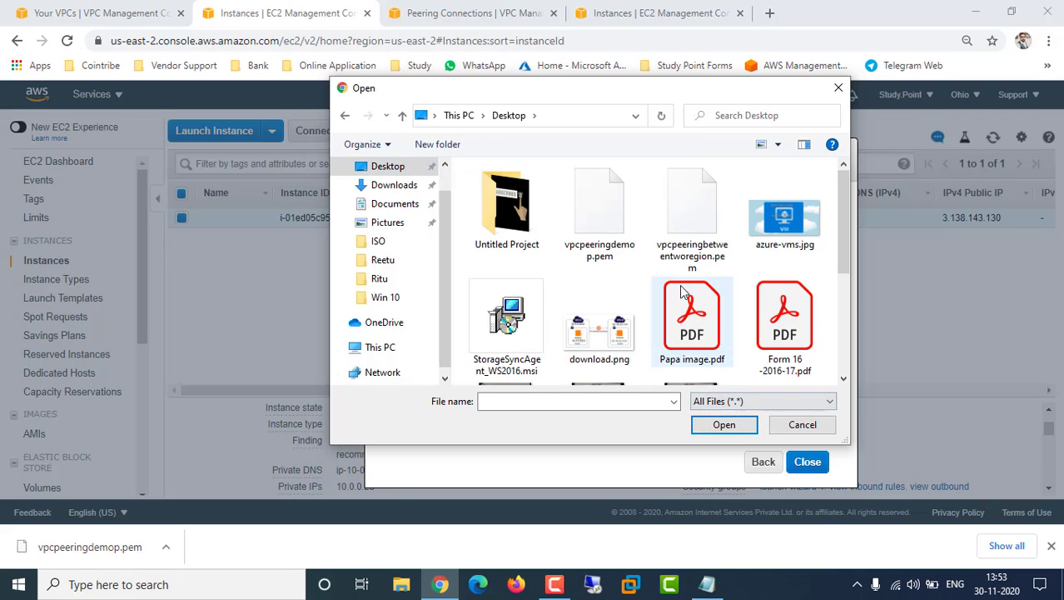
click(666, 265)
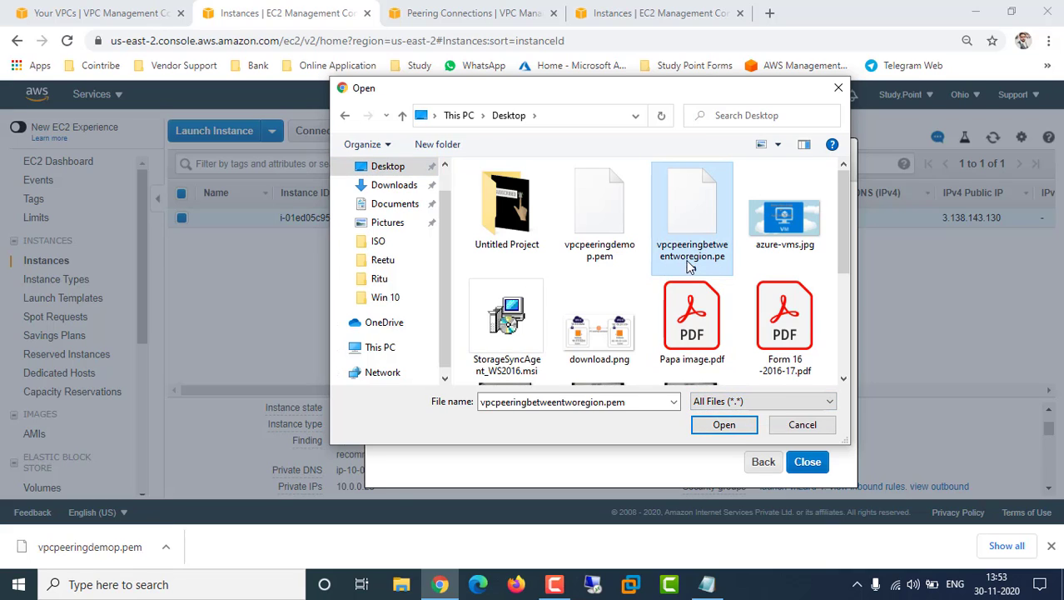
click(697, 254)
click(723, 425)
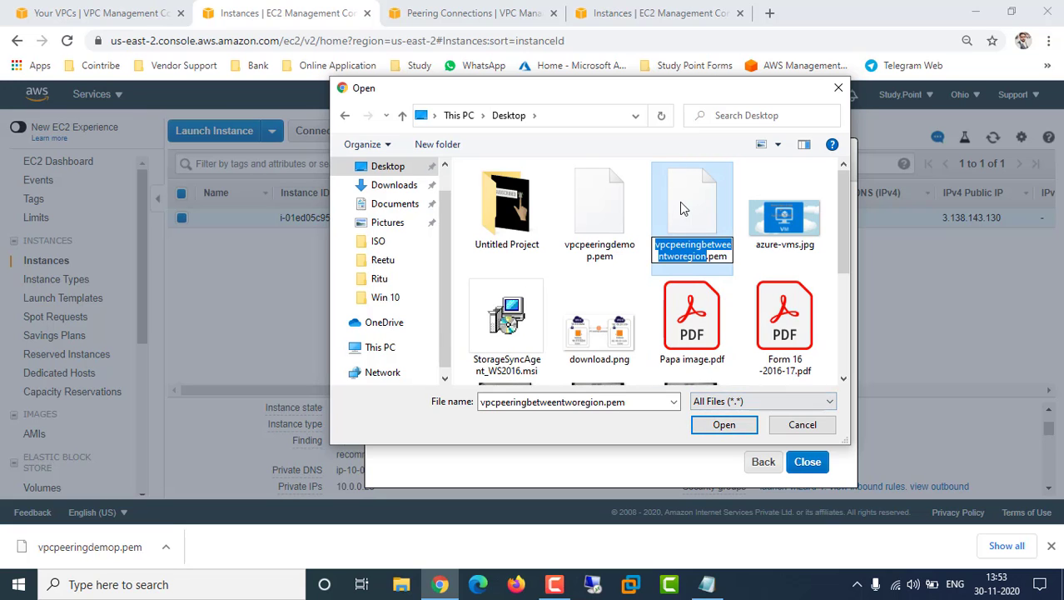
click(723, 425)
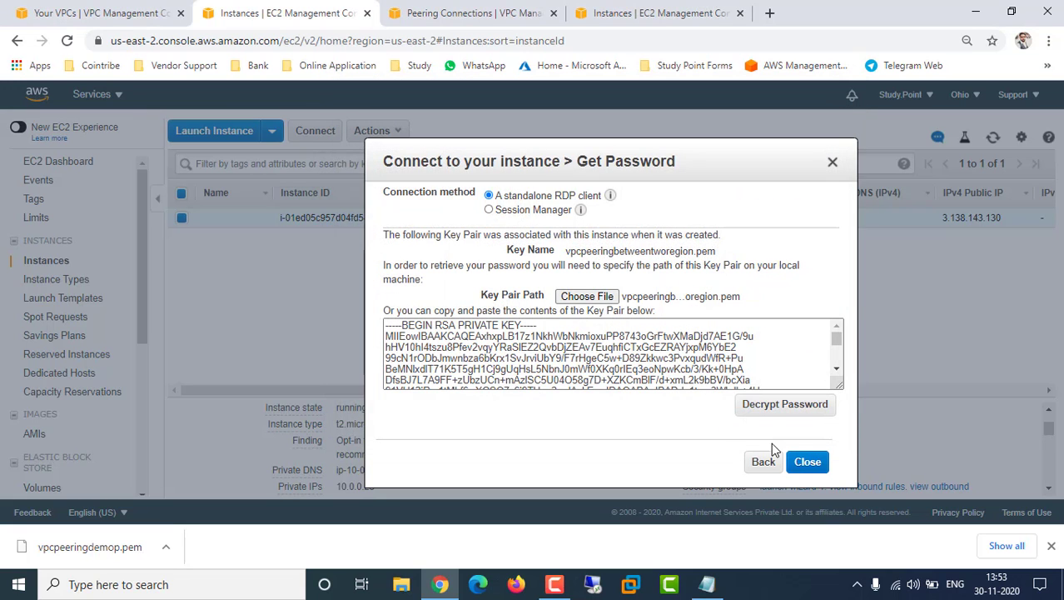
click(791, 405)
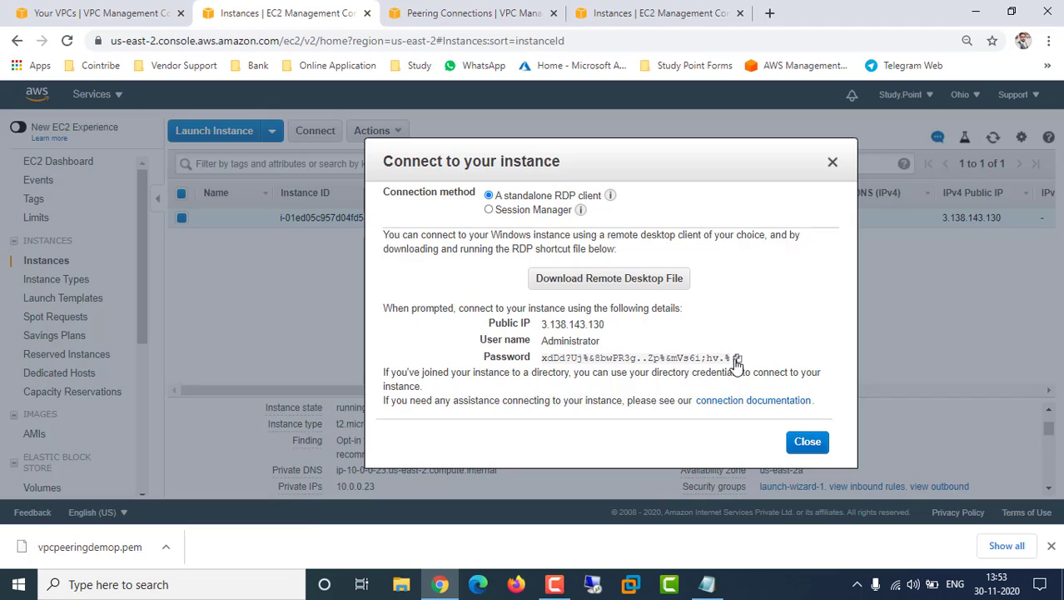
click(737, 357)
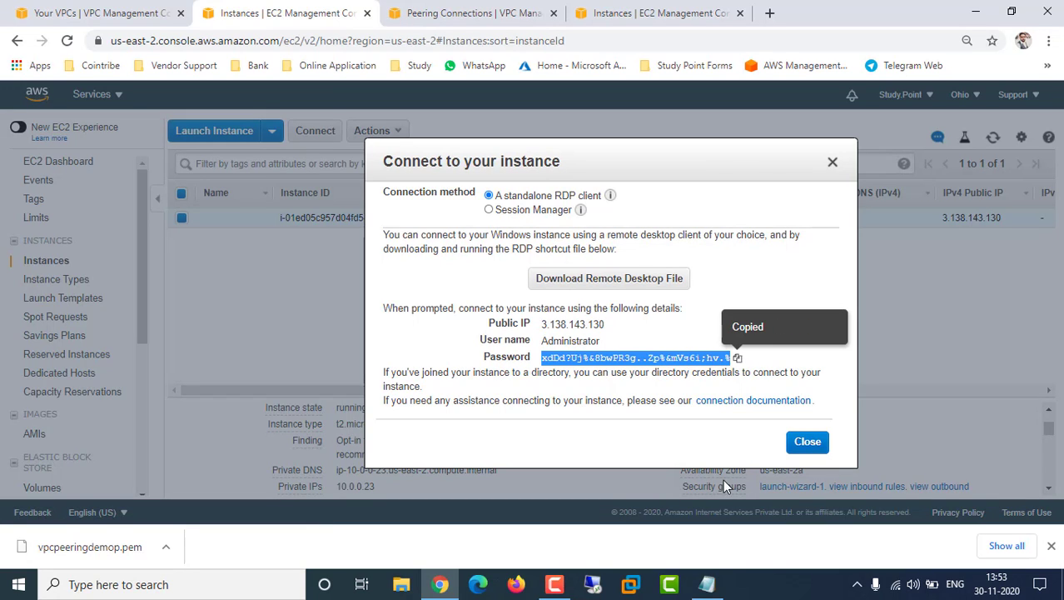
Paste the decrypted password into the Notepad notes below the peering line, then minimize Notepad
click(706, 583)
click(422, 252)
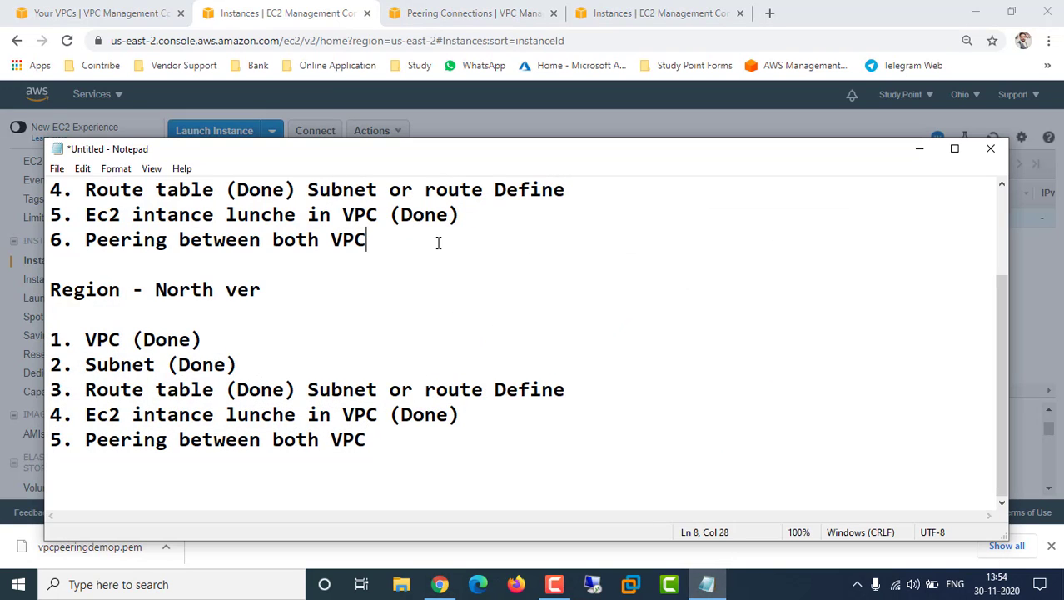
key(Return)
key(Return)
key(ctrl+v)
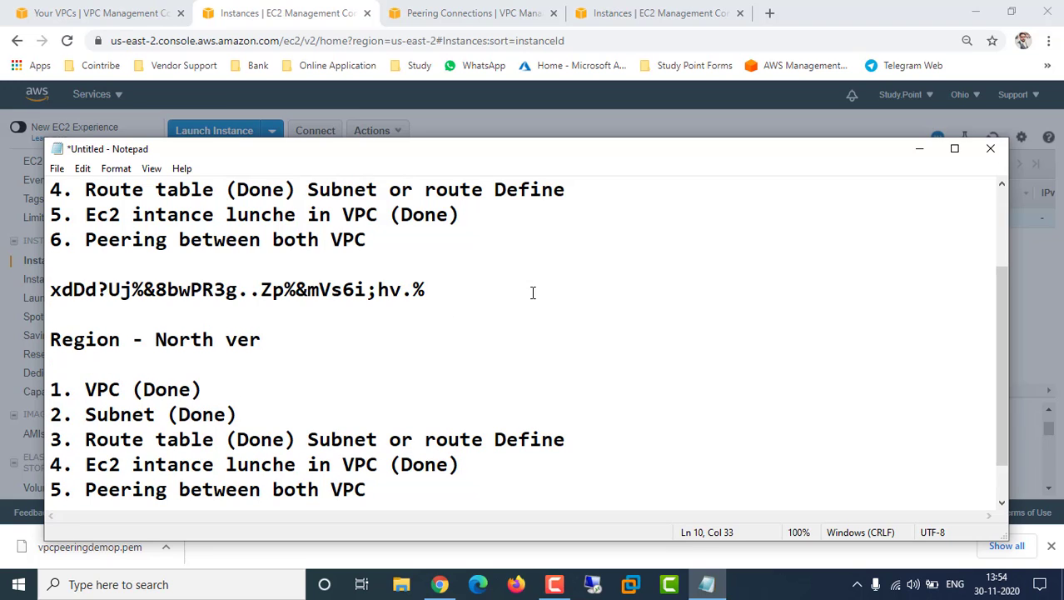
click(920, 150)
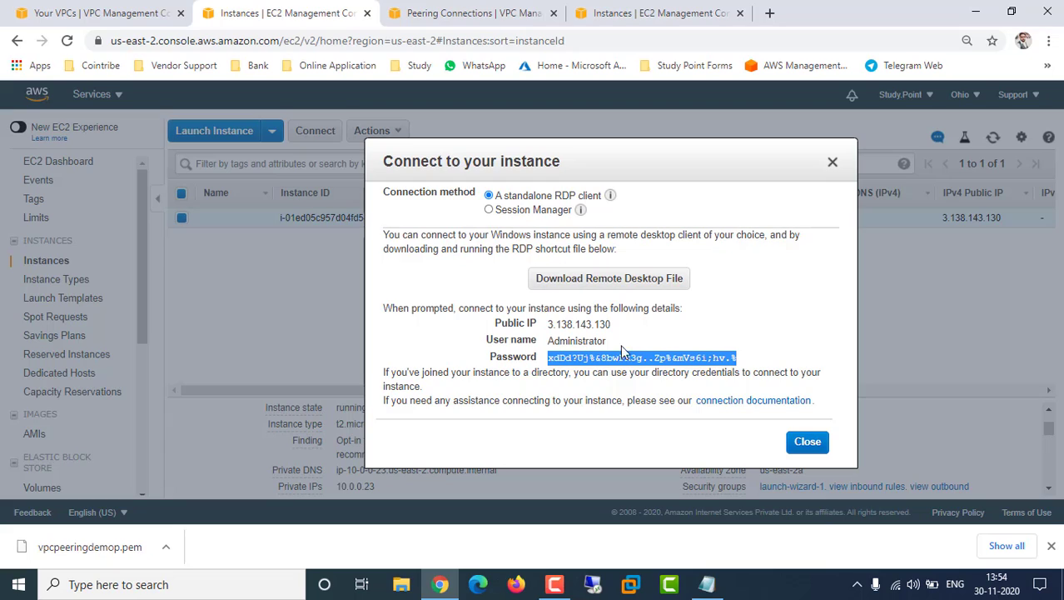
Close the connection details and start a Remote Desktop connection to 3.138.143.130
mouse_move(616, 330)
mouse_down()
mouse_move(529, 312)
mouse_move(611, 326)
mouse_up()
click(529, 315)
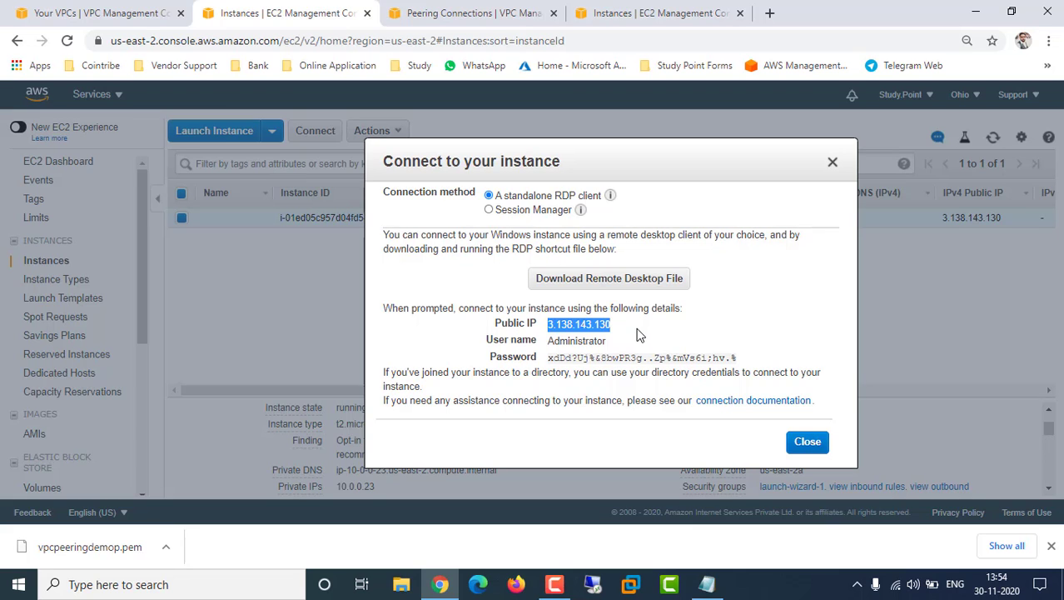
click(806, 441)
click(591, 584)
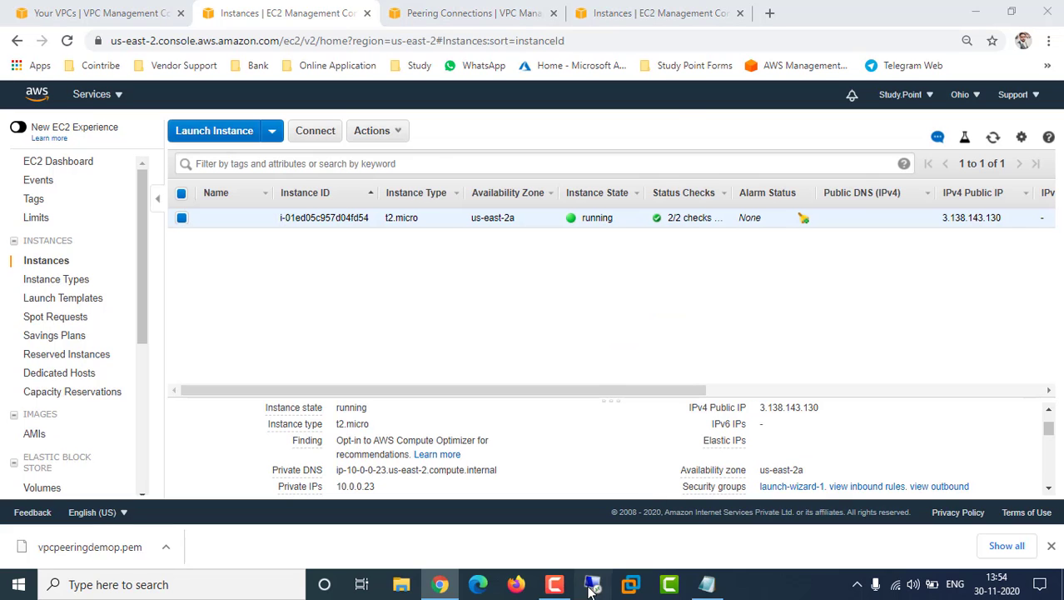
key(ctrl+v)
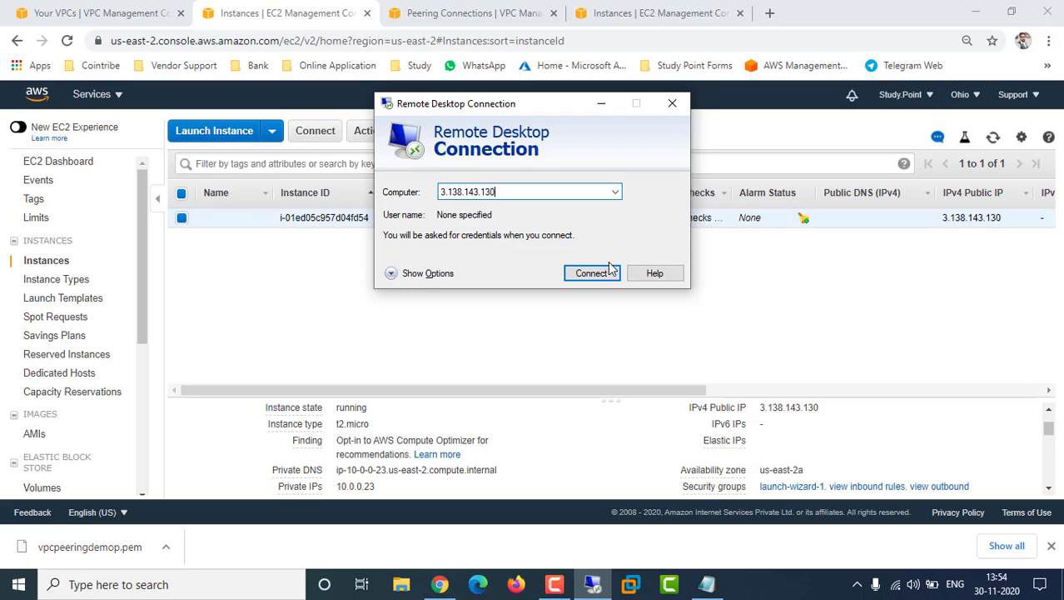
click(591, 273)
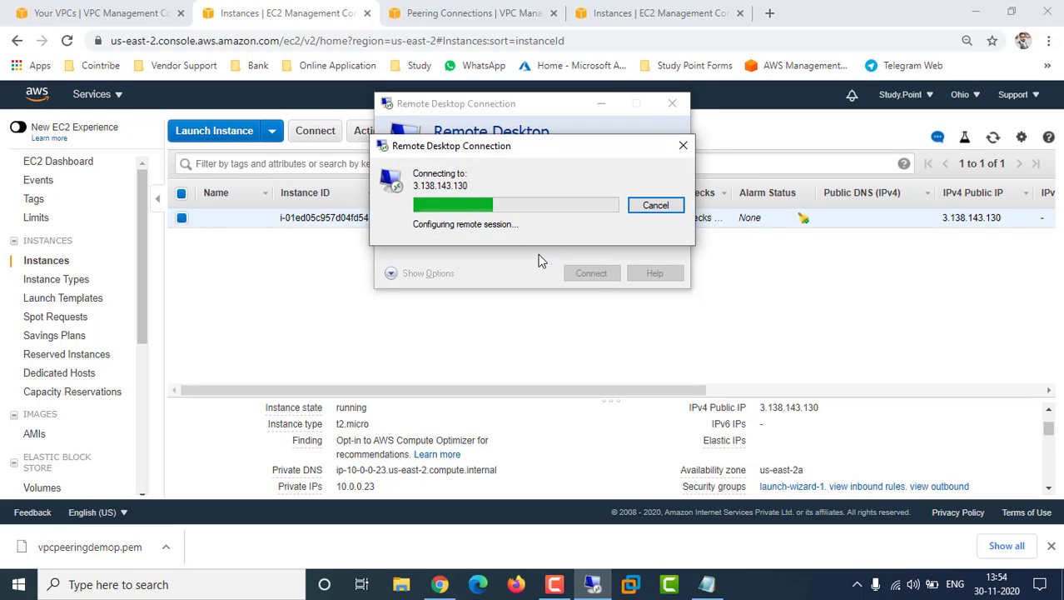
Enter administrator as the sign-in user name
click(422, 180)
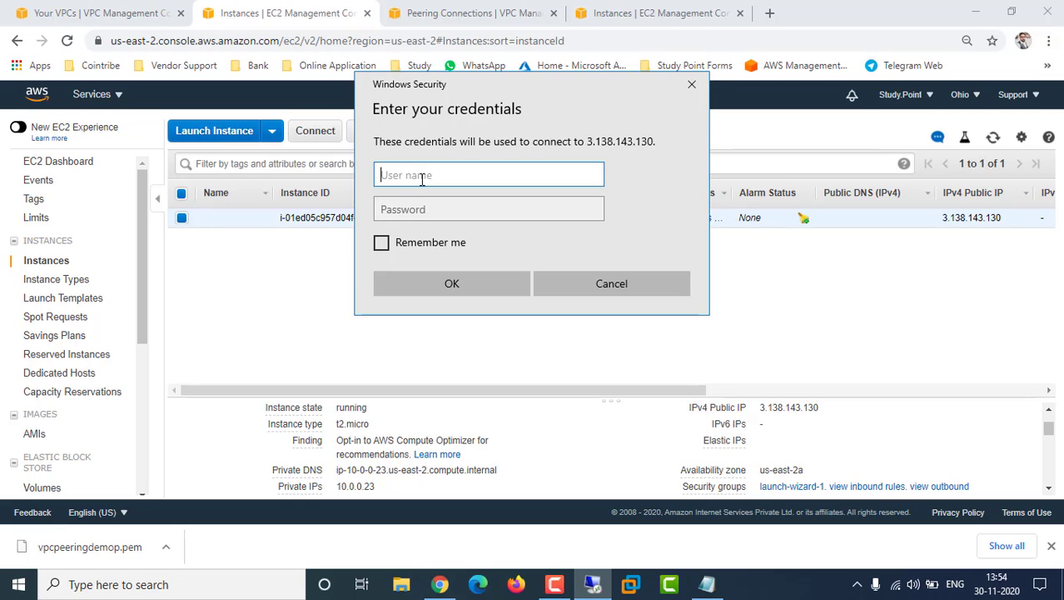
text(administrat)
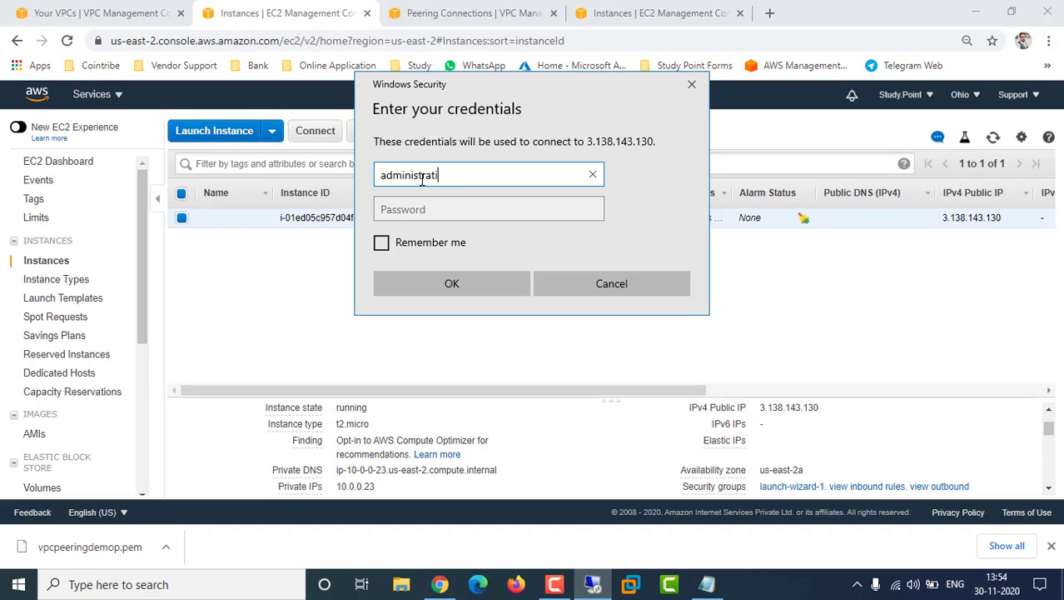
text(0)
key(BackSpace)
text(or)
key(Tab)
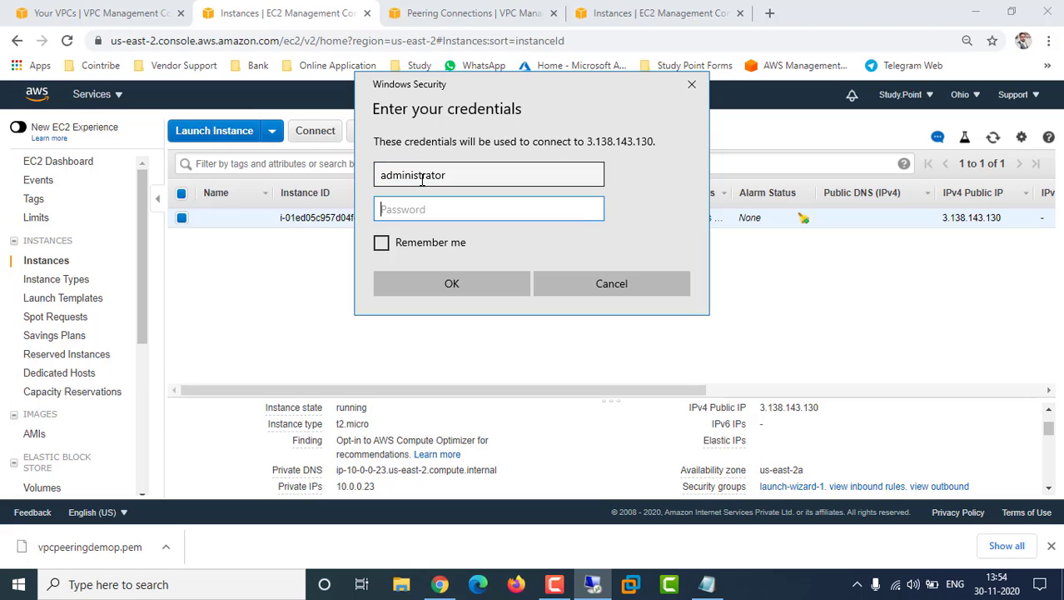
Copy the saved password from Notepad, paste it as the password, and submit
click(710, 585)
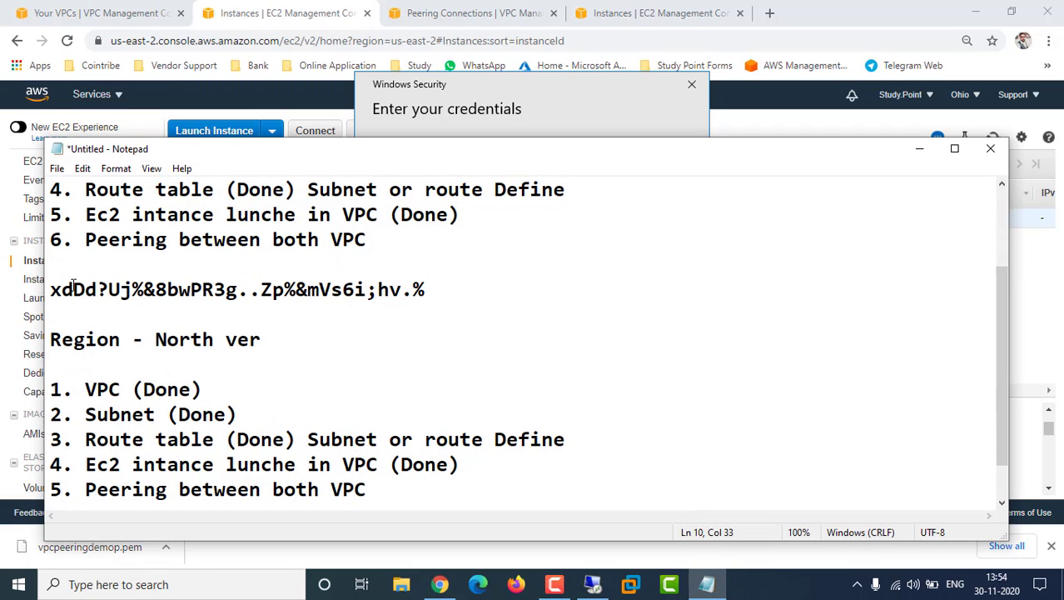
drag(55, 290, 52, 263)
right_click(407, 296)
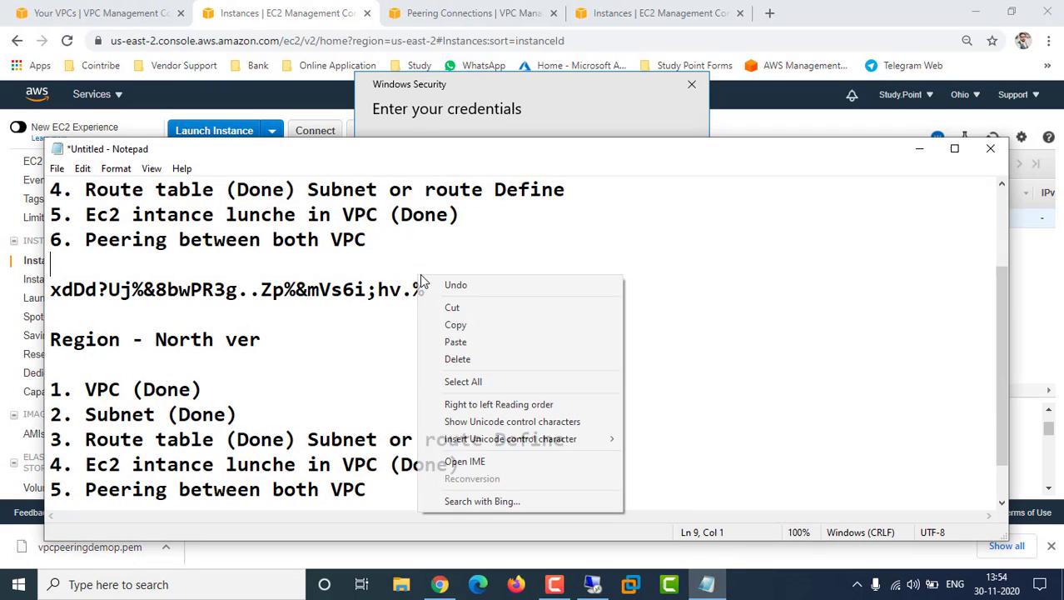
click(356, 289)
drag(426, 289, 48, 289)
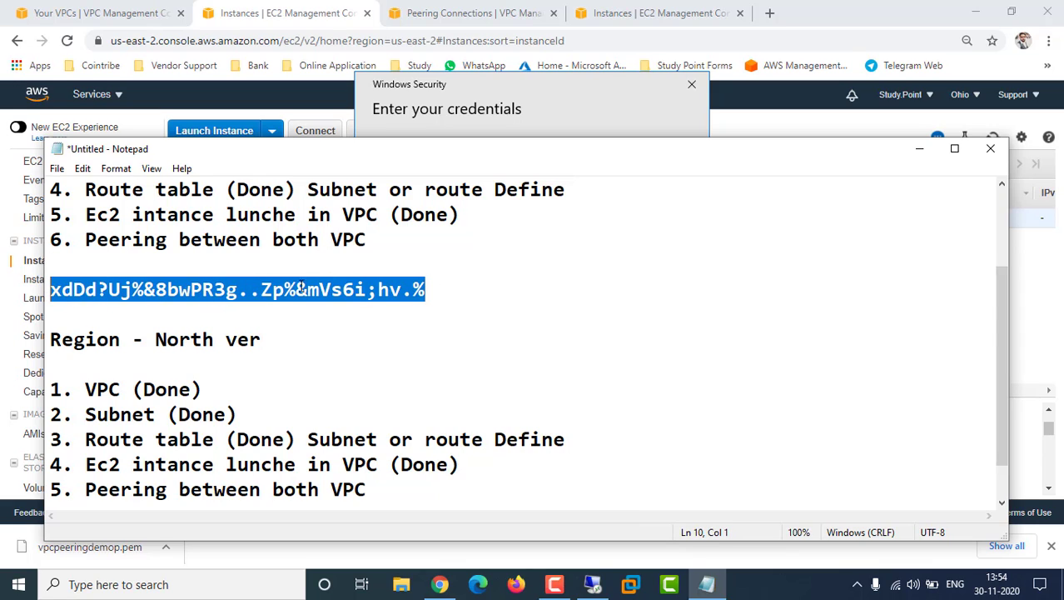
click(546, 111)
click(508, 209)
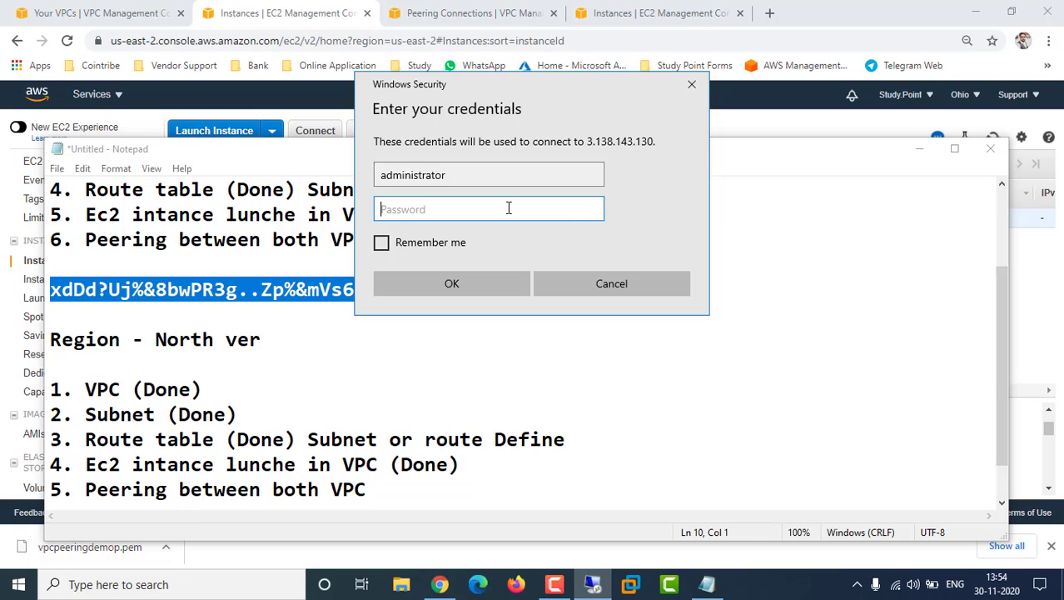
key(ctrl+v)
click(452, 283)
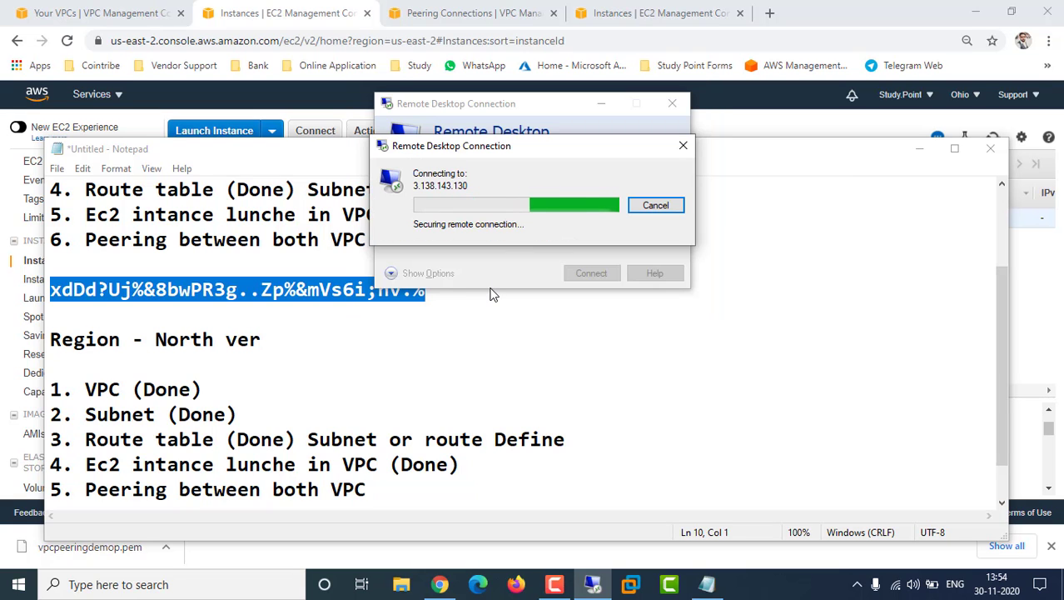
Accept the certificate warning and bring the remote Ohio desktop to full screen
click(571, 328)
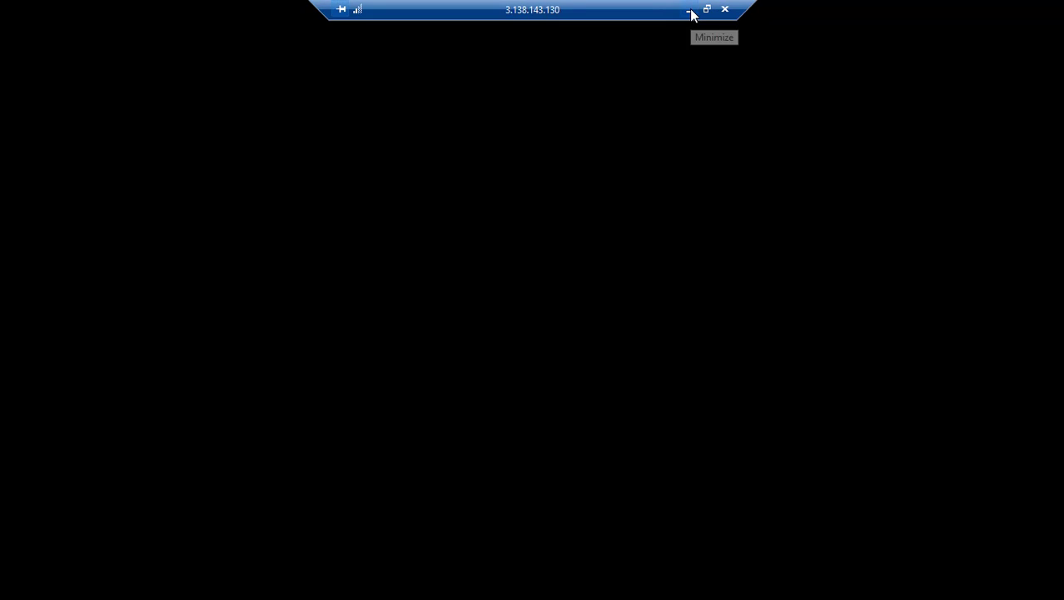
click(691, 11)
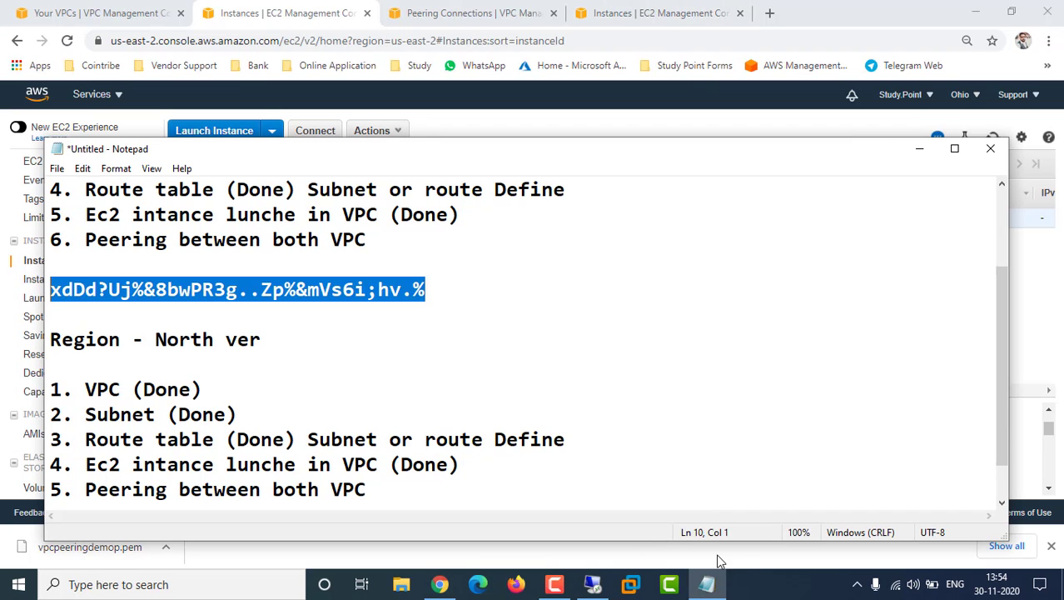
click(763, 590)
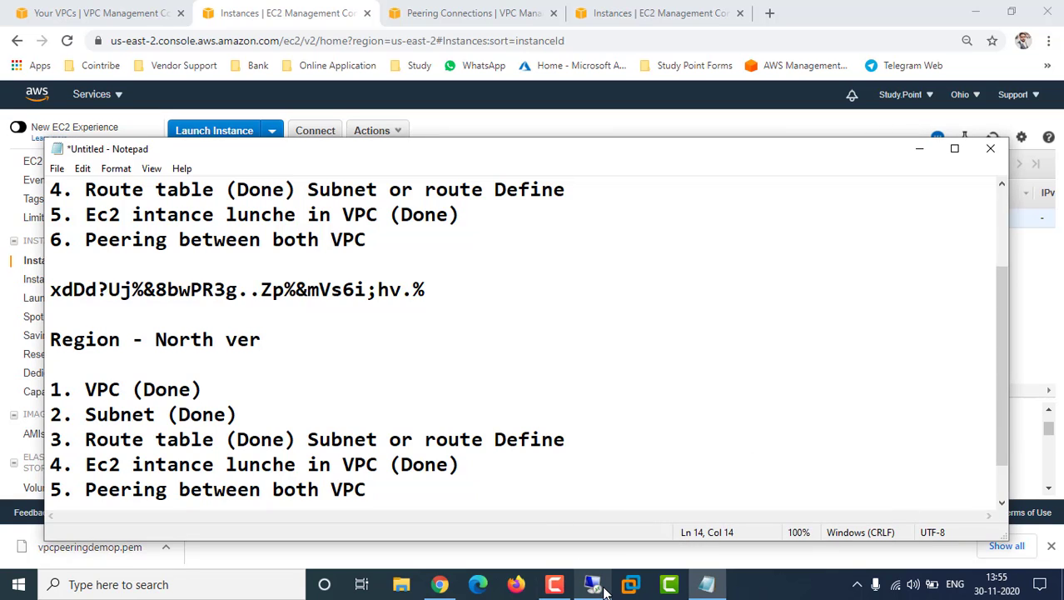
click(604, 589)
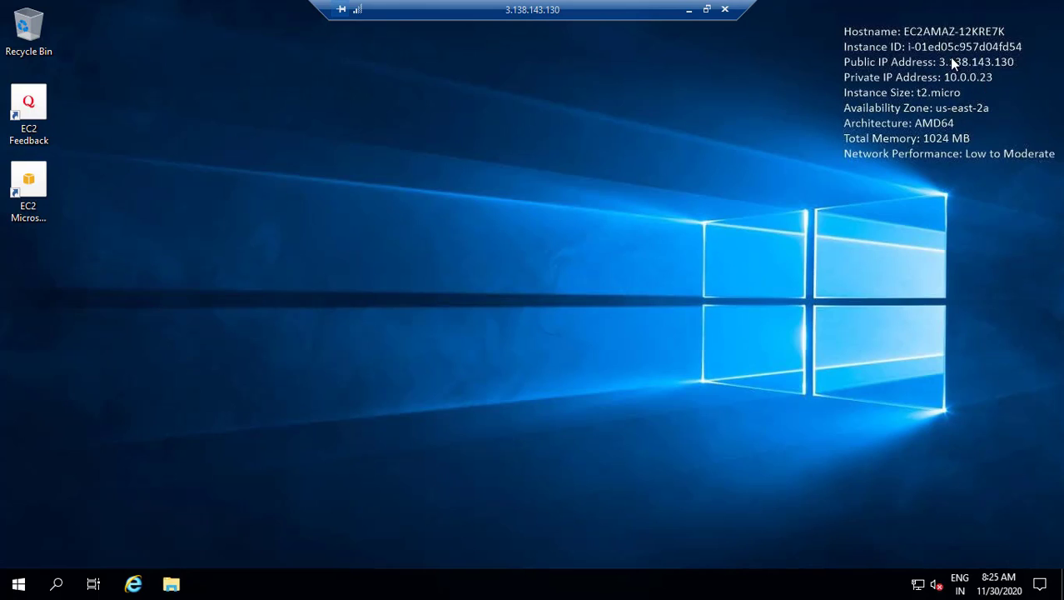
click(689, 12)
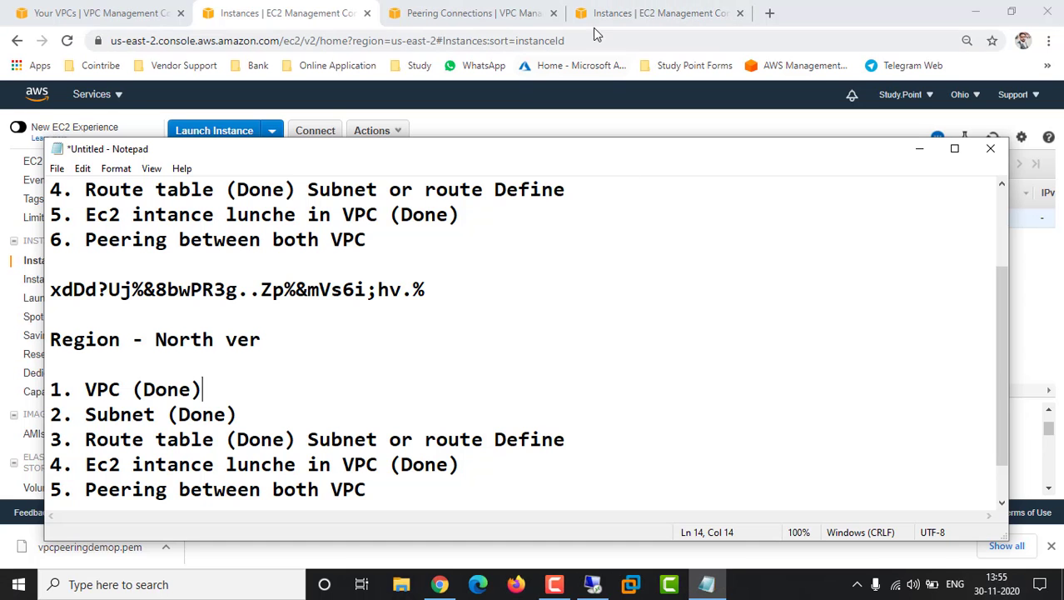
click(631, 13)
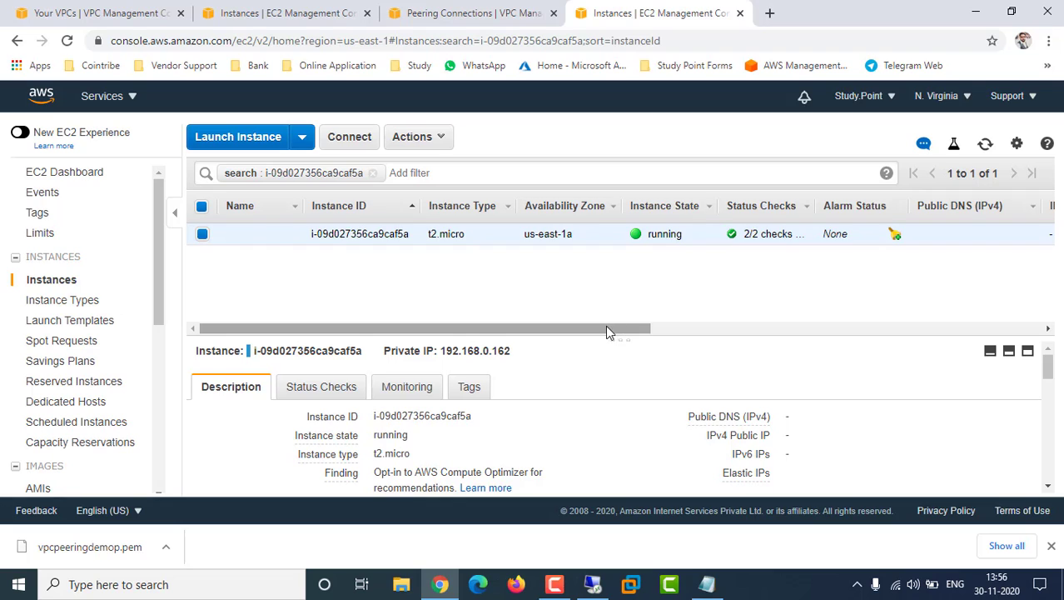
mouse_move(608, 328)
mouse_down()
mouse_move(644, 327)
mouse_move(611, 336)
mouse_up()
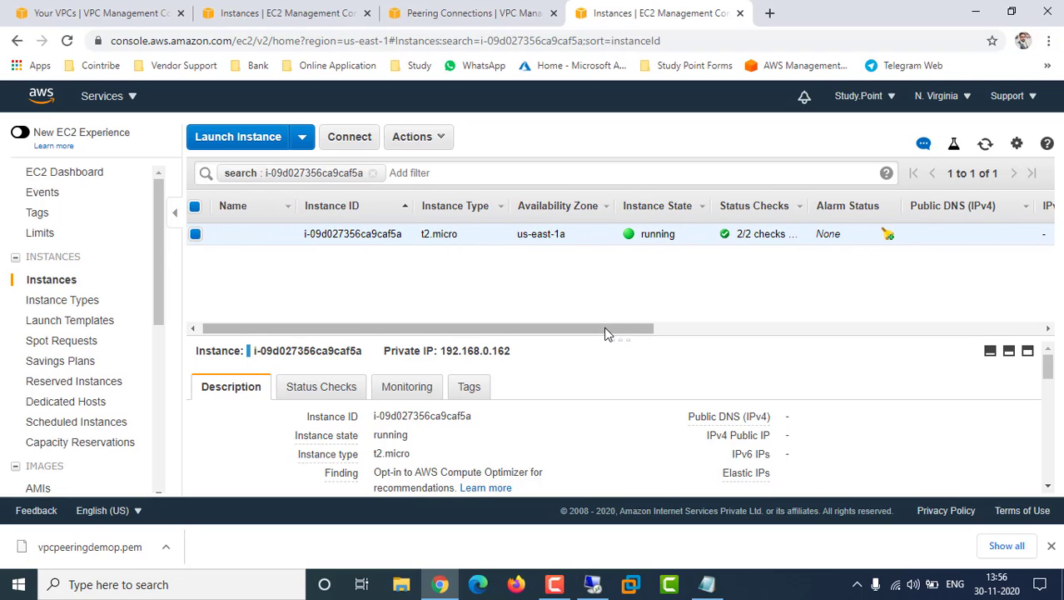
scroll(801, 431, down, 3)
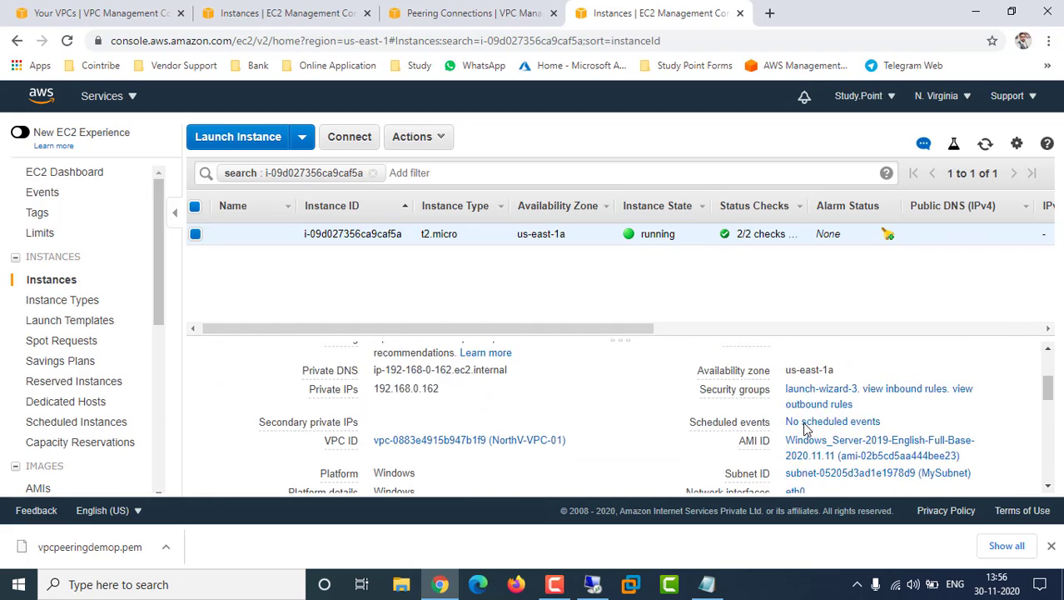
scroll(804, 428, up, 3)
scroll(783, 437, down, 5)
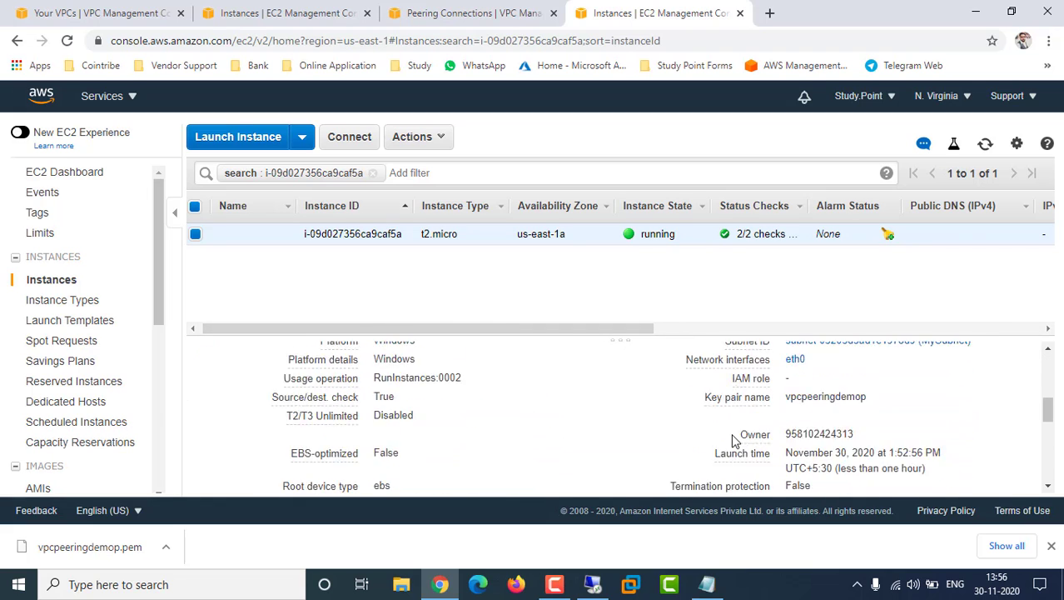
scroll(690, 429, up, 4)
scroll(690, 429, up, 2)
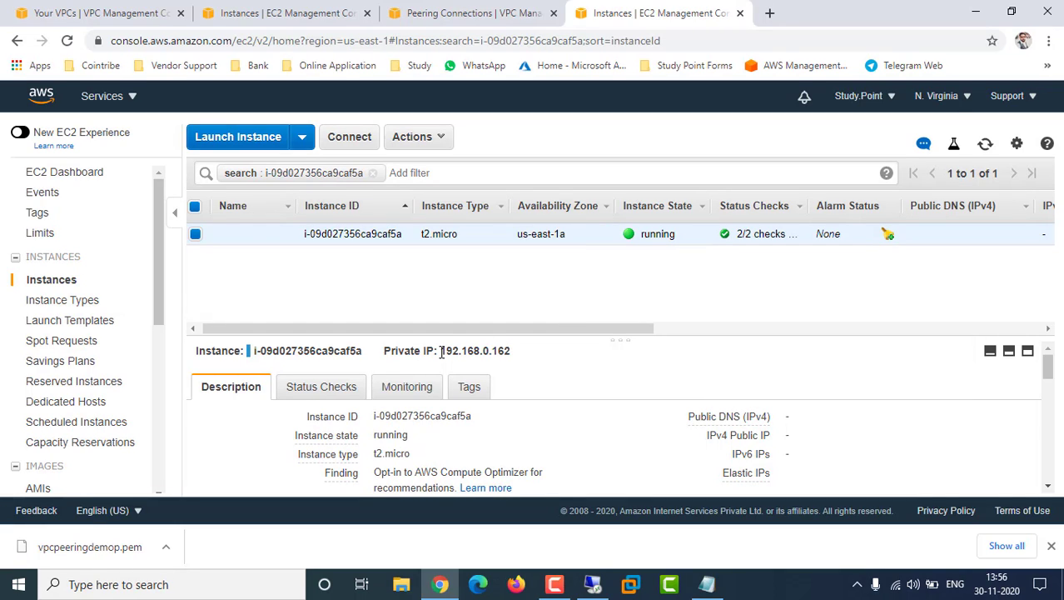
drag(442, 351, 524, 354)
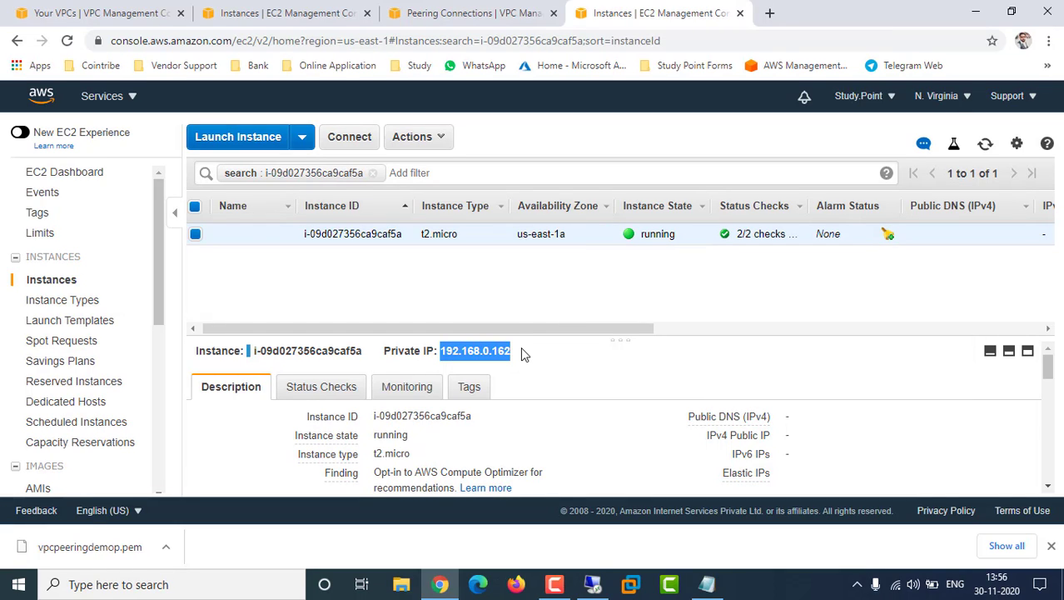
click(592, 583)
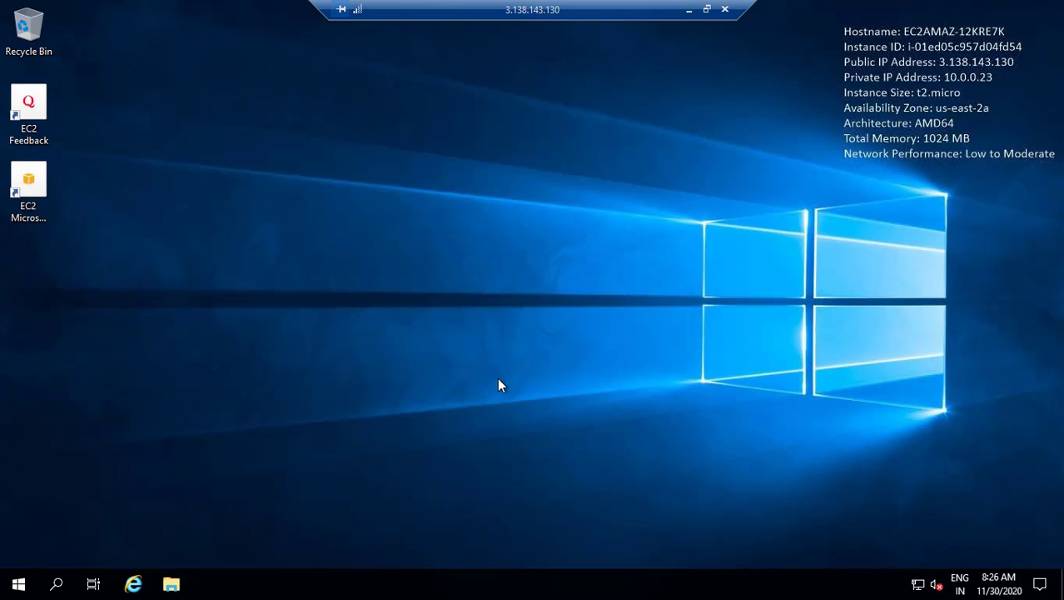
On the Ohio instance, run mstsc, try connecting to 192.168.0.162, then minimize after it fails
click(16, 587)
click(16, 587)
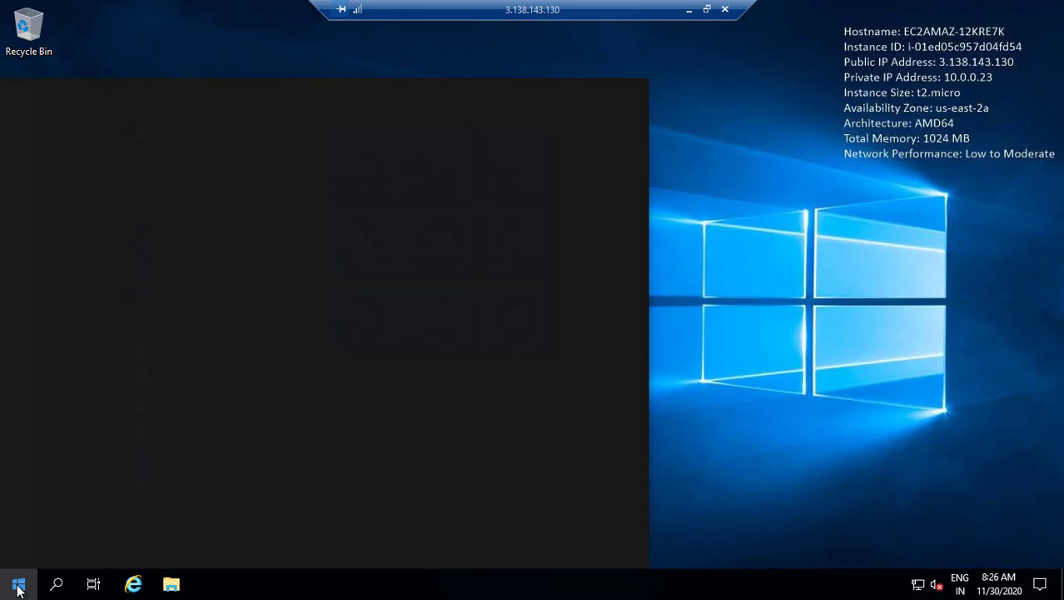
text(mstsc)
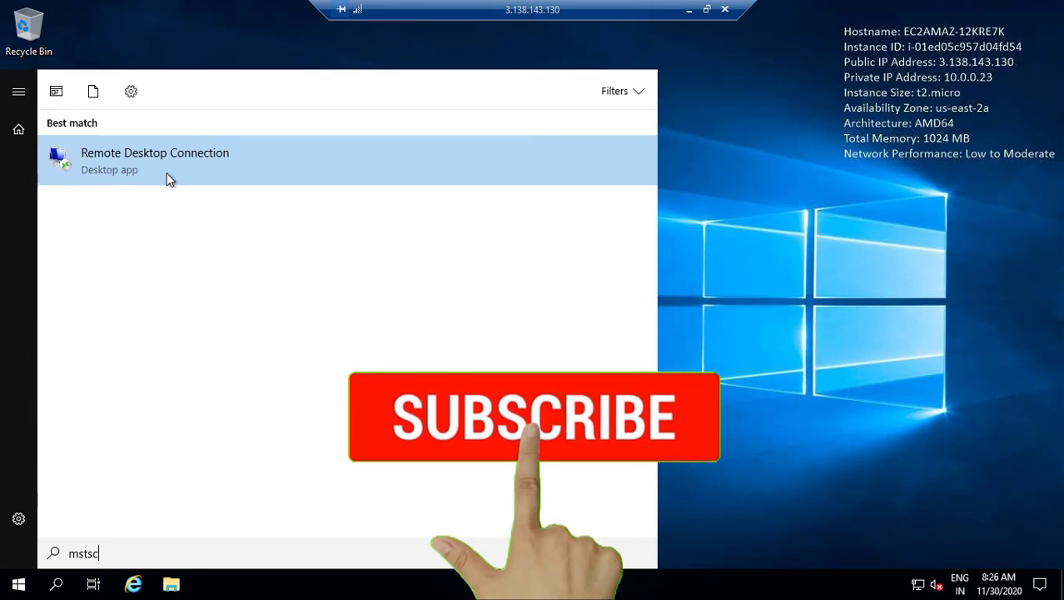
click(169, 179)
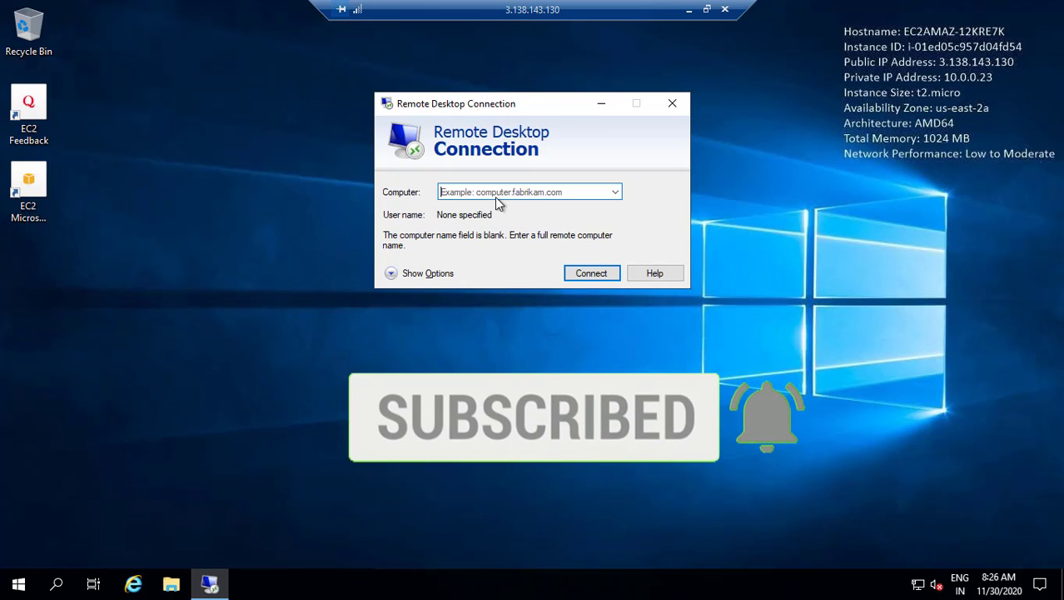
text(192.168.0.162)
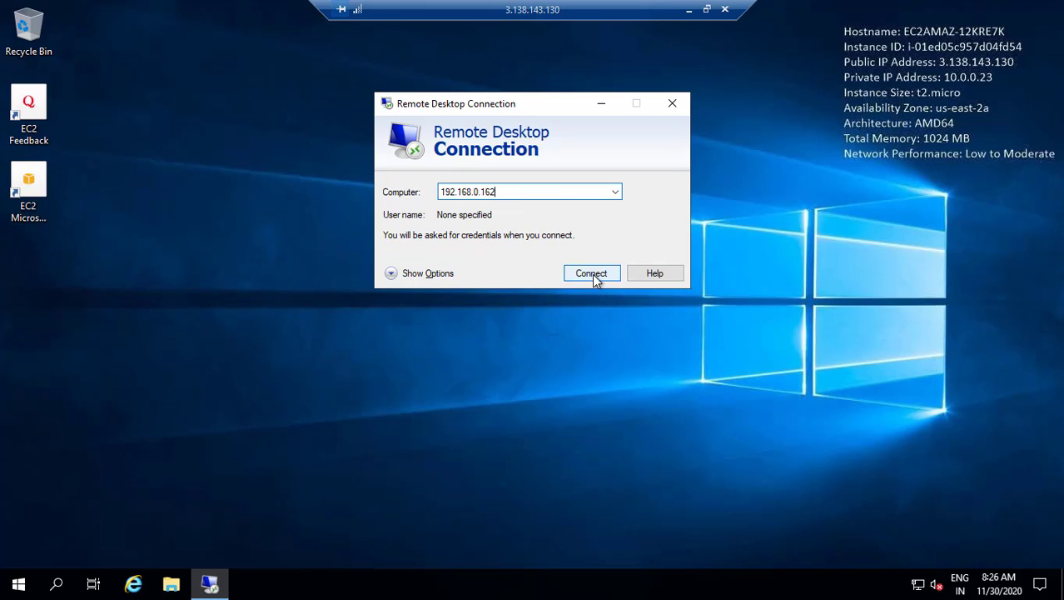
click(592, 274)
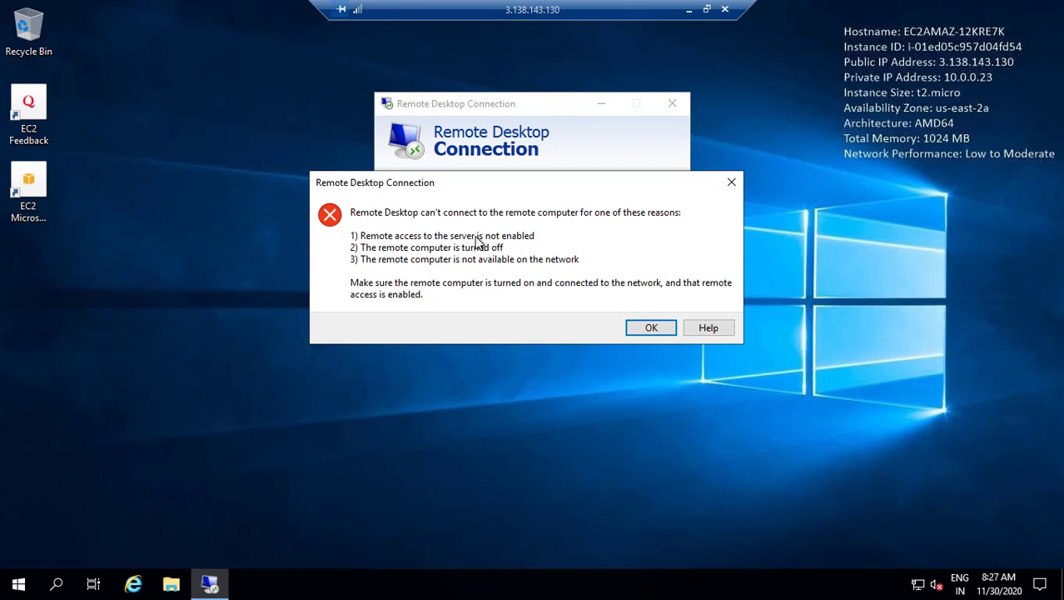
click(687, 11)
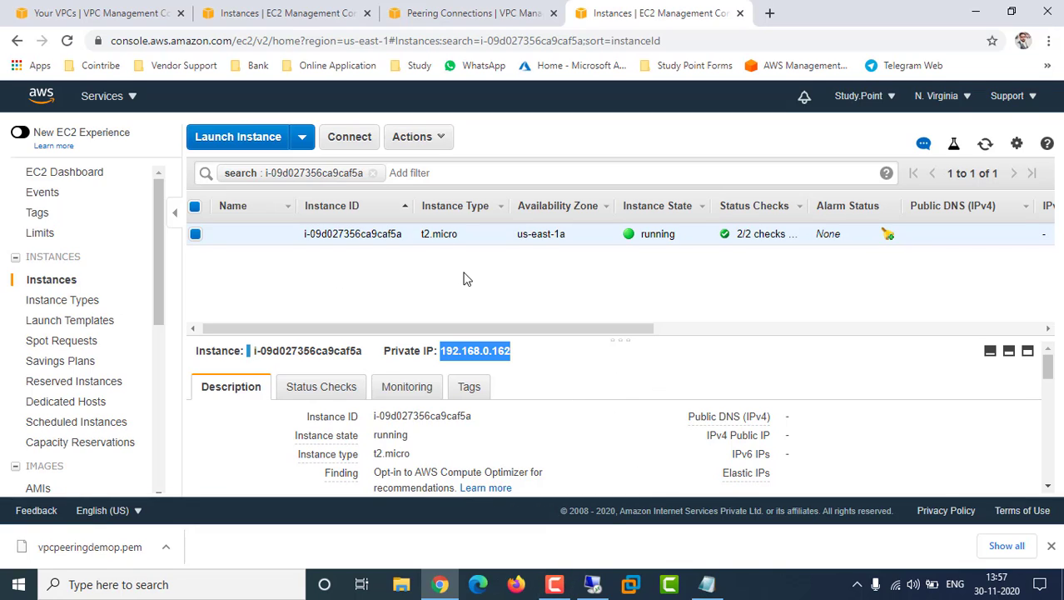
Open the Ohio route tables and display Ohio-RT's routes: 10.0.0.0/24 local and 0.0.0.0/0 via internet gateway
key(alt)
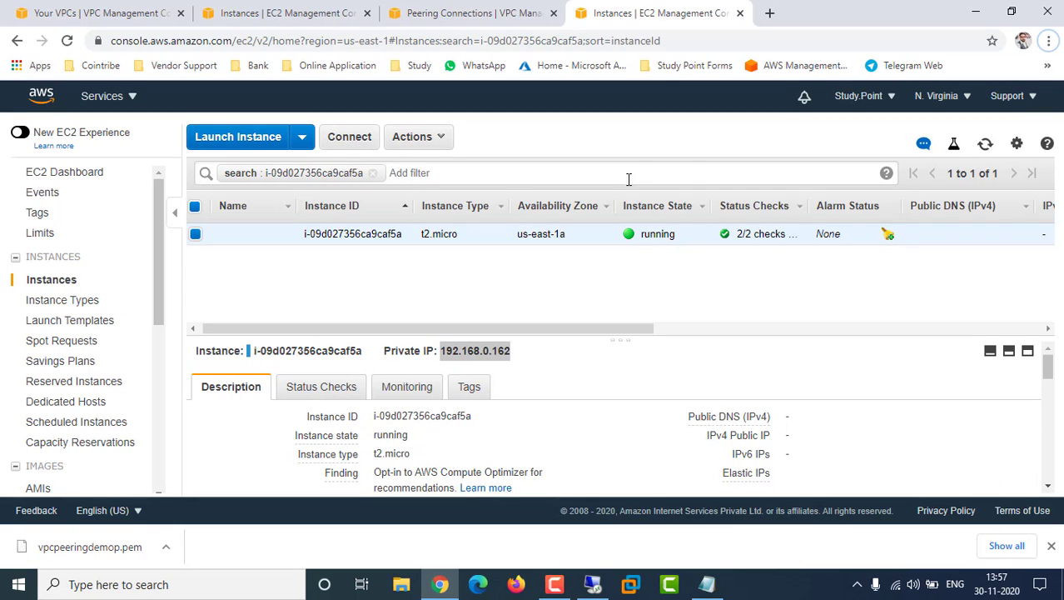
click(79, 10)
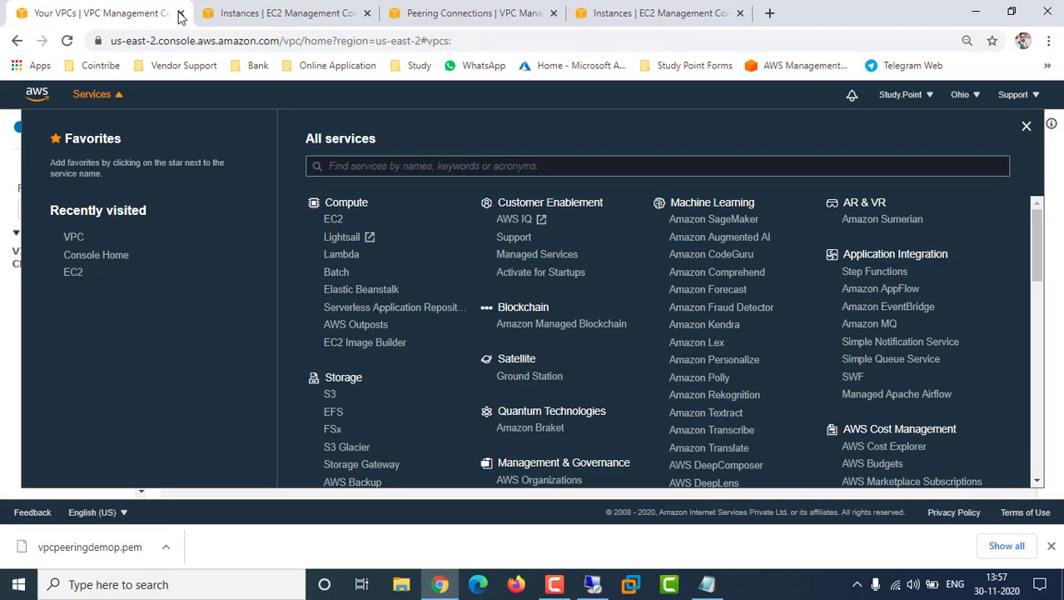
click(1027, 127)
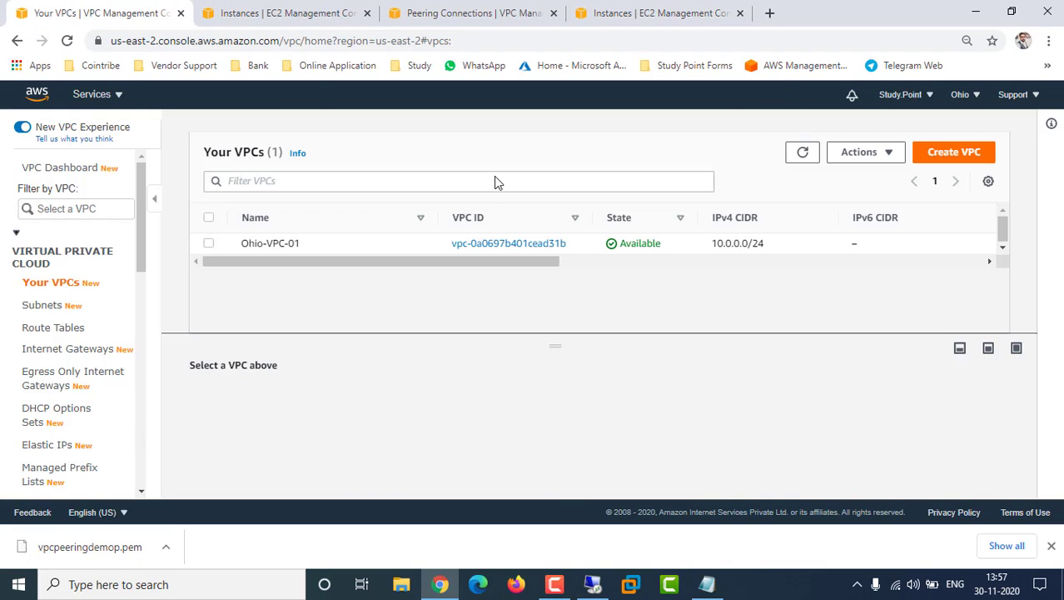
click(57, 329)
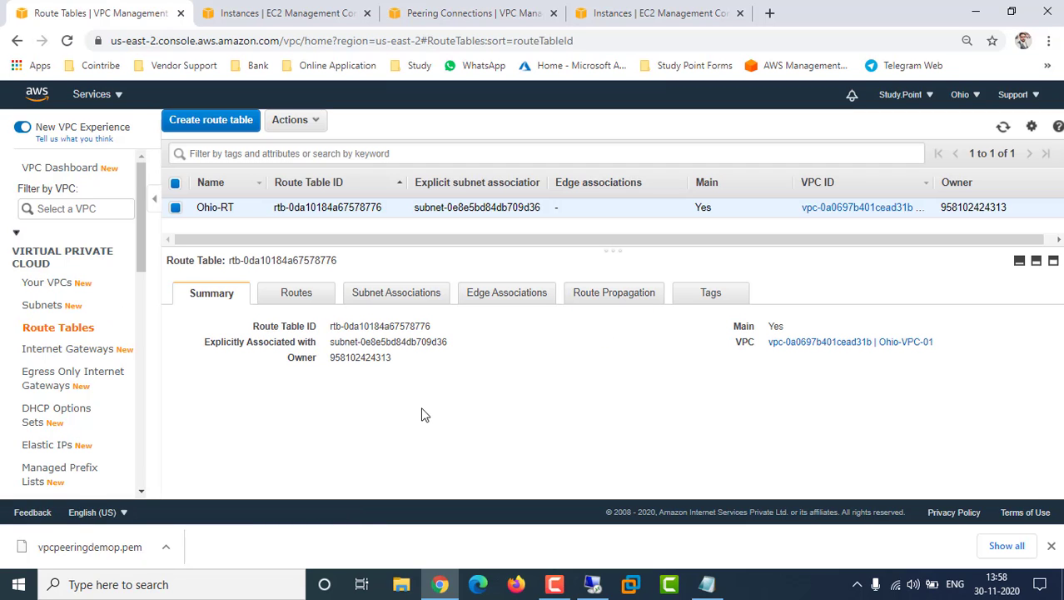
click(278, 300)
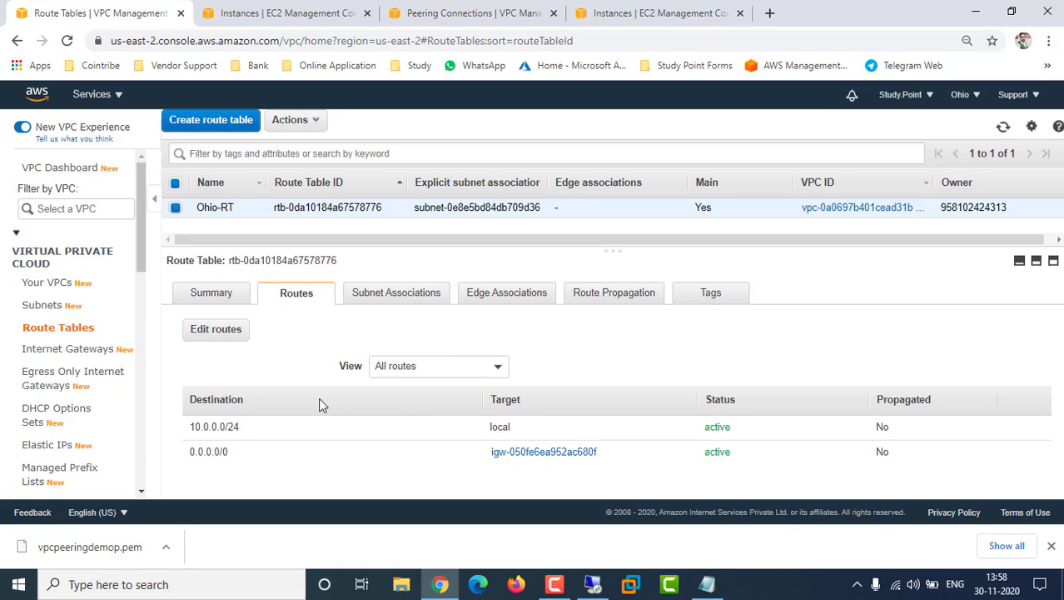
Add a new route to Ohio-RT with destination 192.168.0.0/24
click(227, 329)
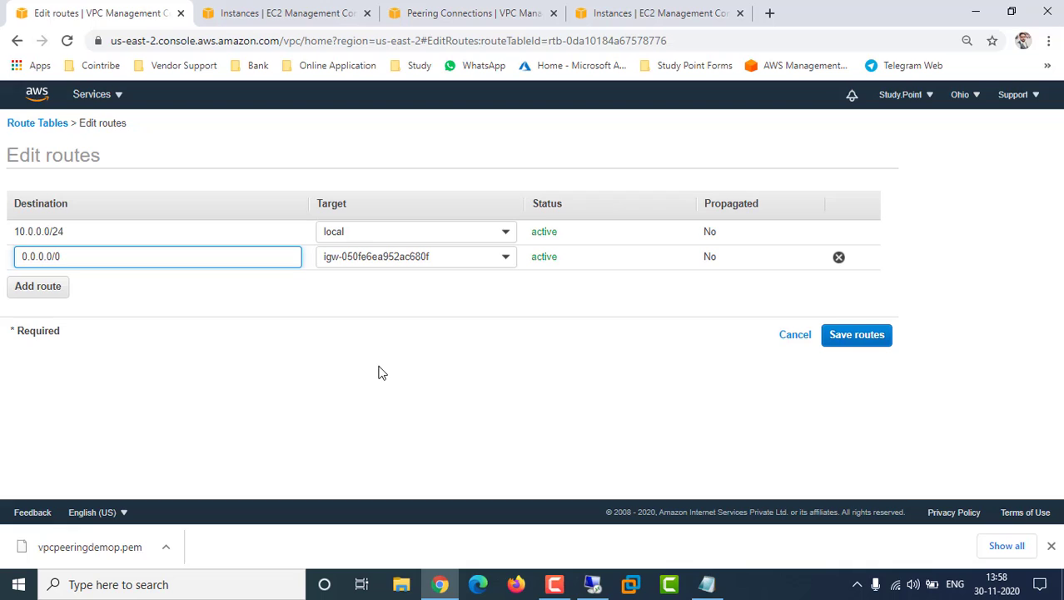
click(27, 294)
click(153, 280)
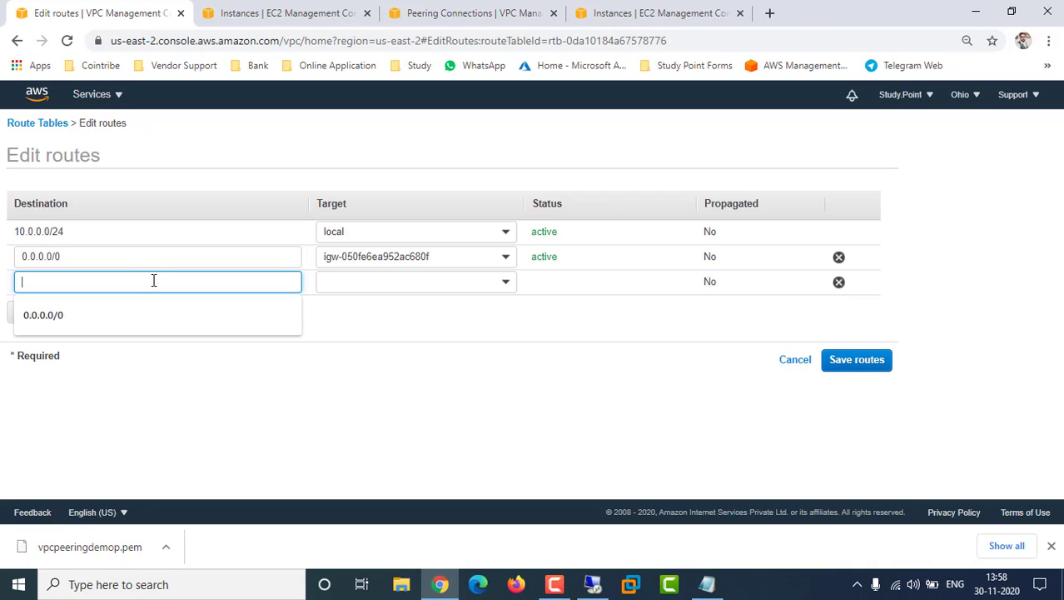
text(192.1)
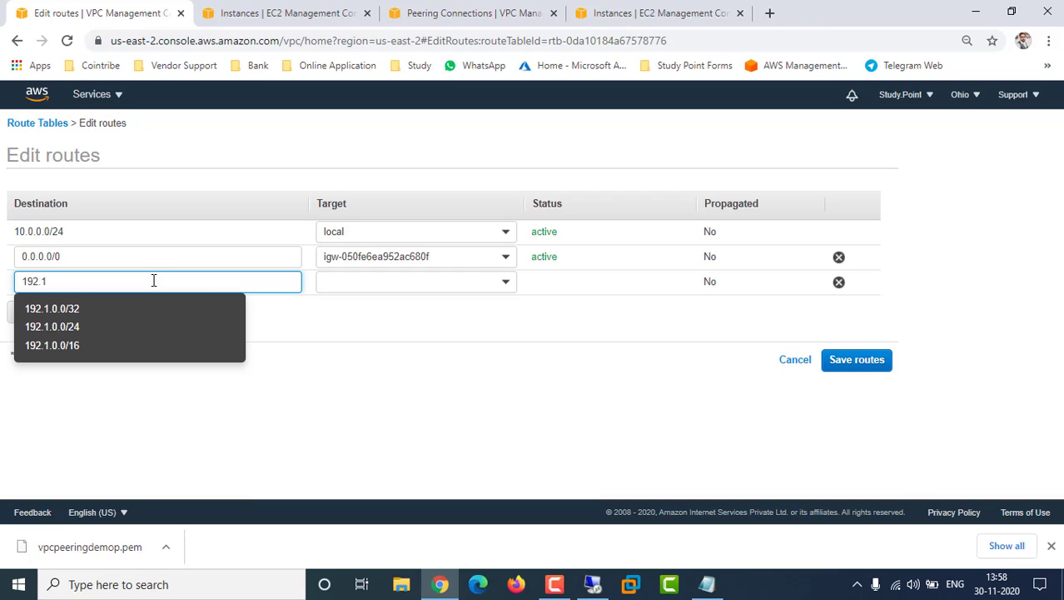
text(68)
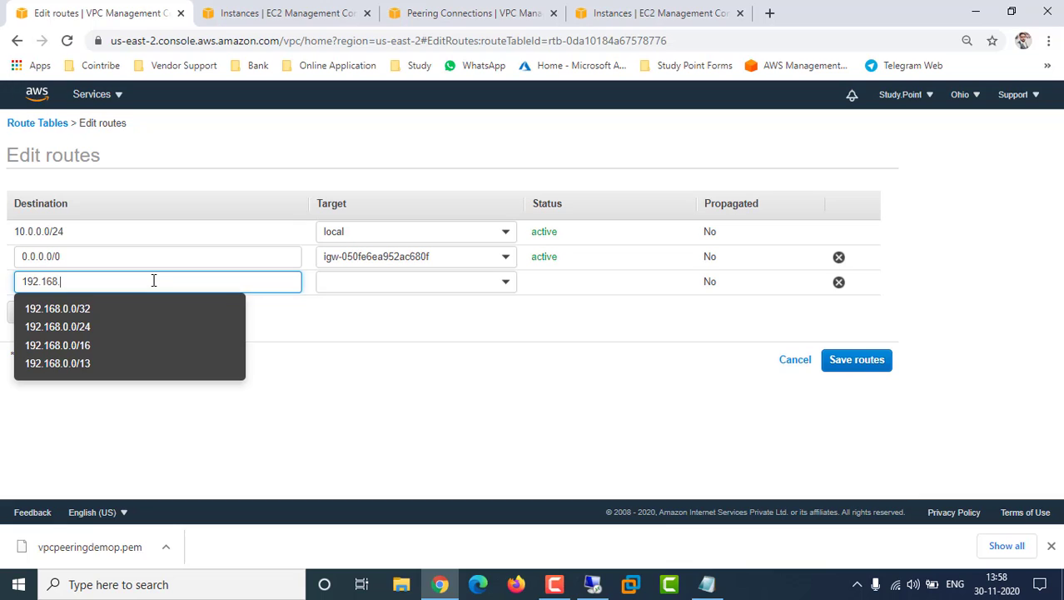
text(.0.0.)
key(BackSpace)
text(/24)
click(300, 338)
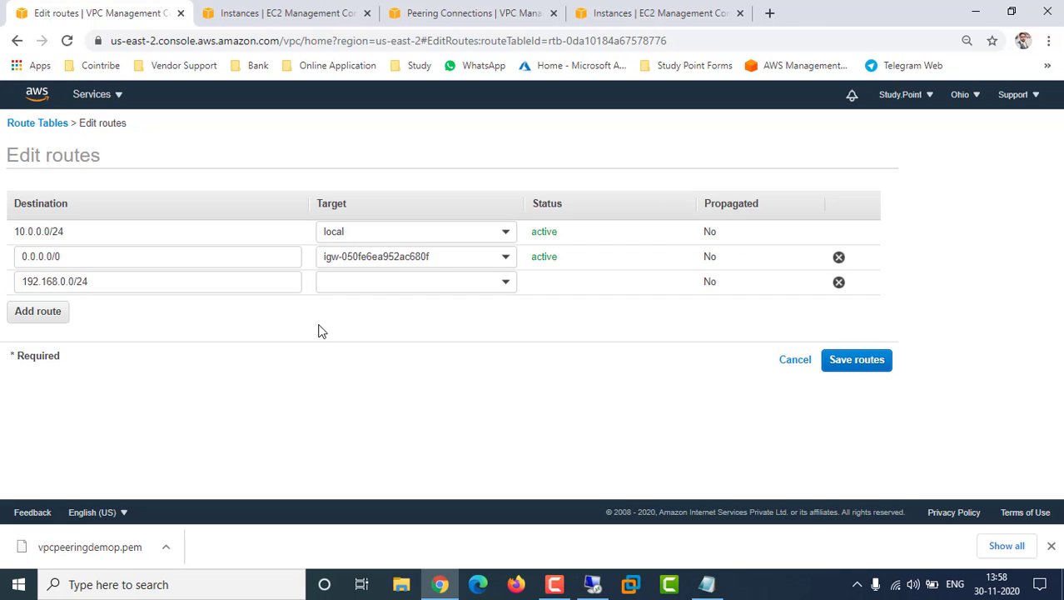
Point the new route at peering connection pcx-0f86a3bec90973b6b and save the routes
click(435, 282)
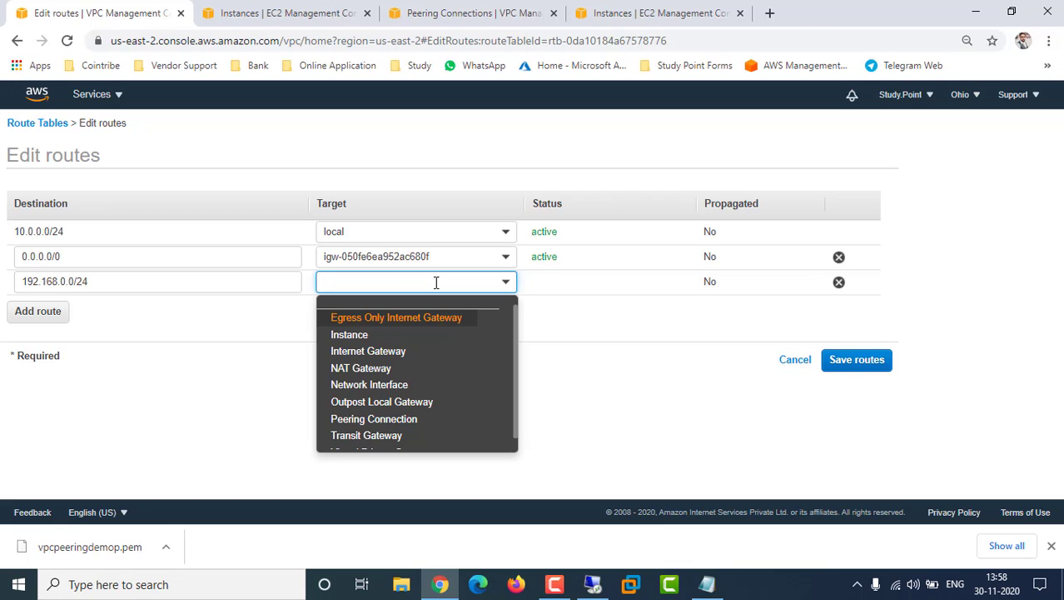
scroll(453, 403, down, 1)
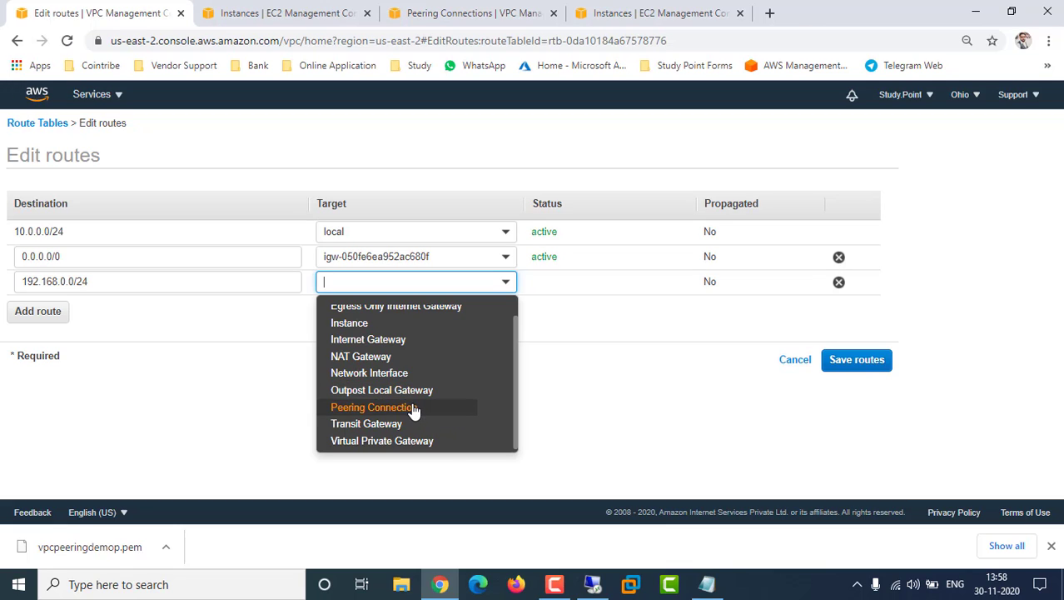
click(388, 410)
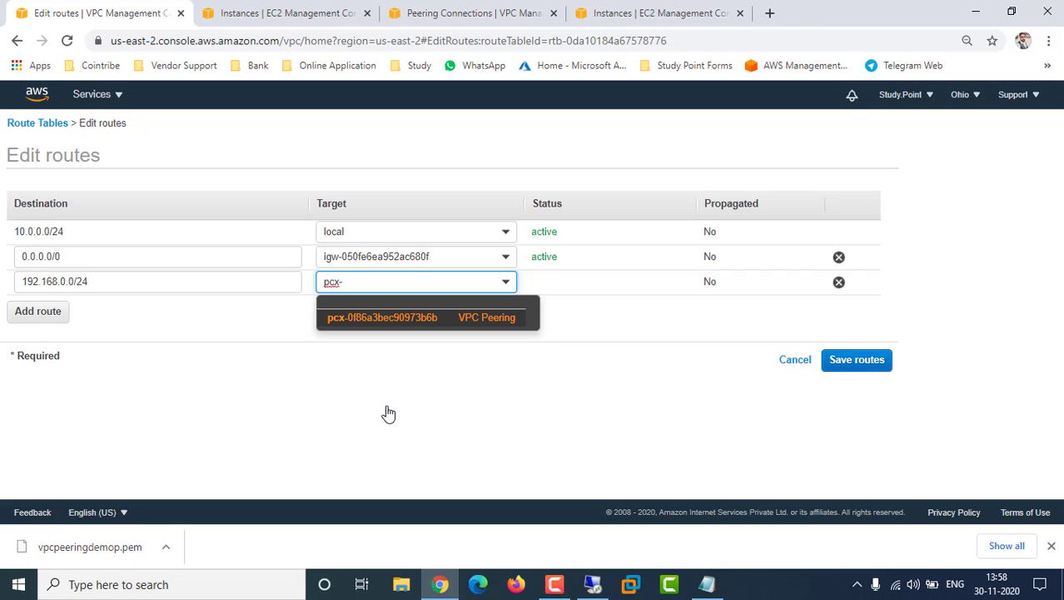
click(448, 318)
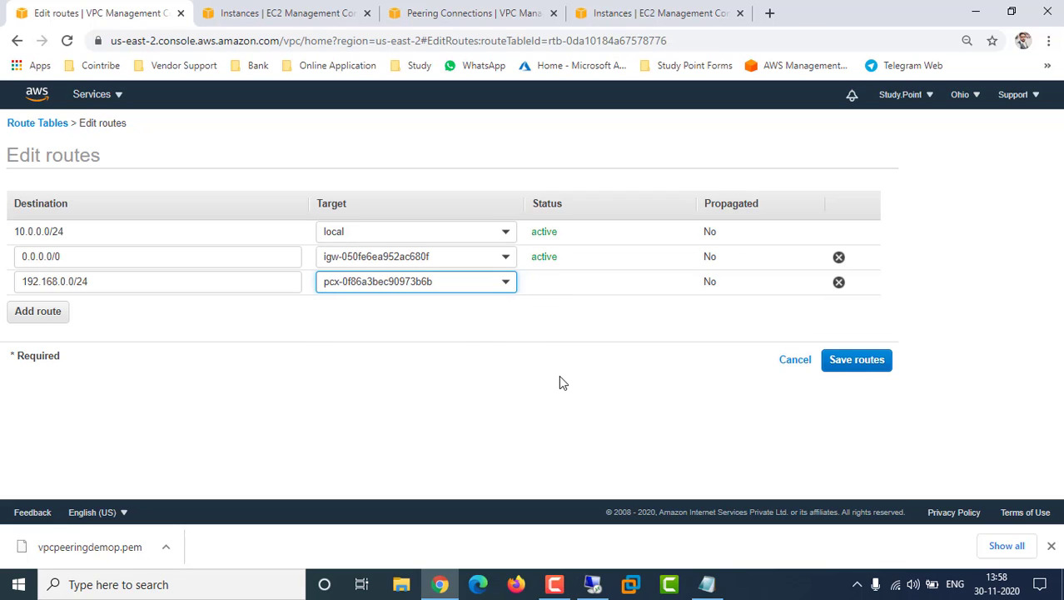
click(875, 360)
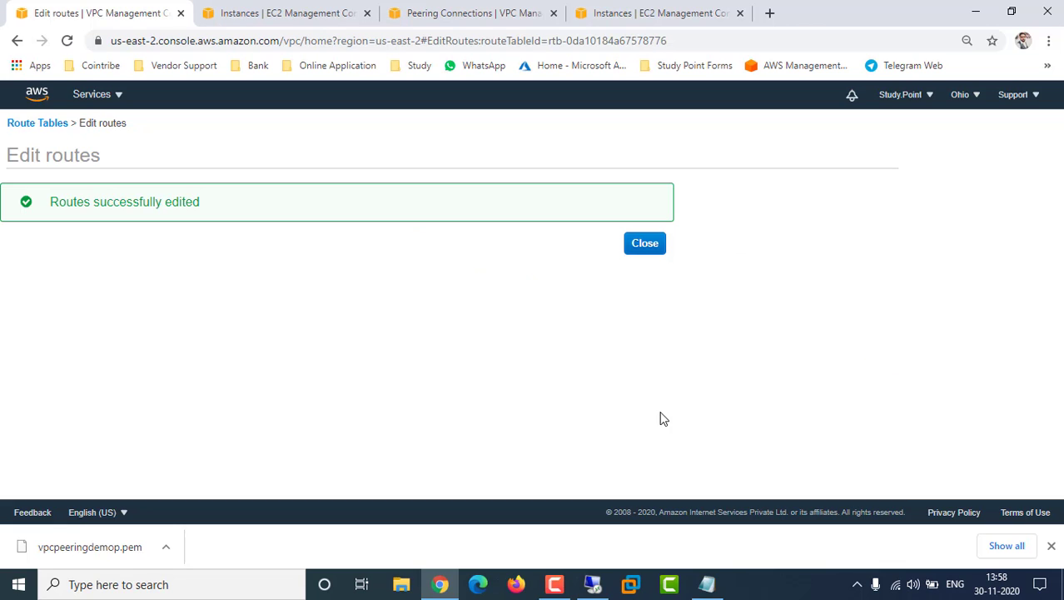
click(655, 252)
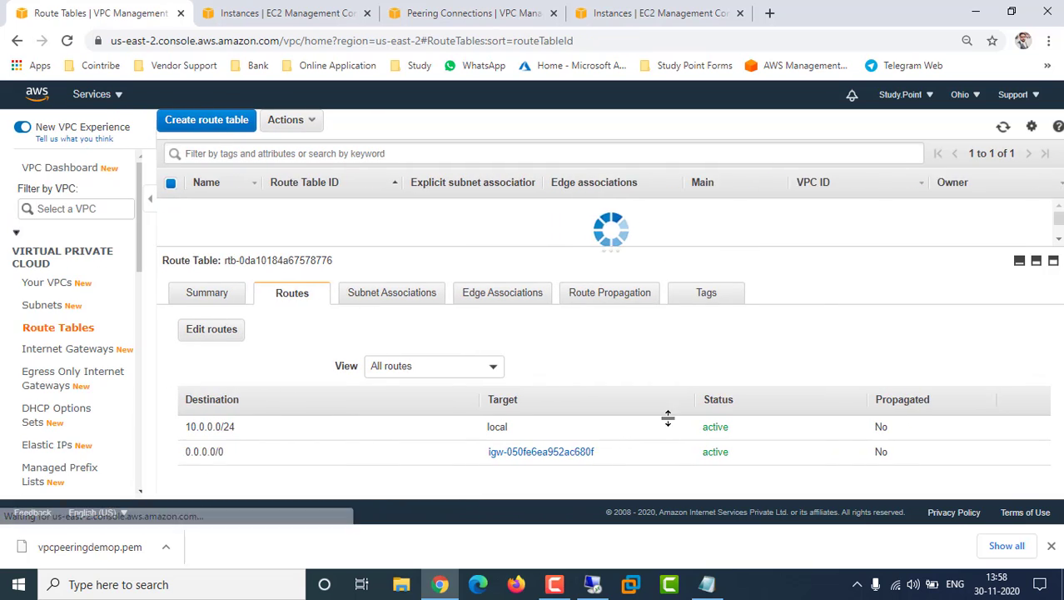
In Notepad, add the line '7. Add both VPC subnet in route rable of each VPC' below step 6
click(706, 584)
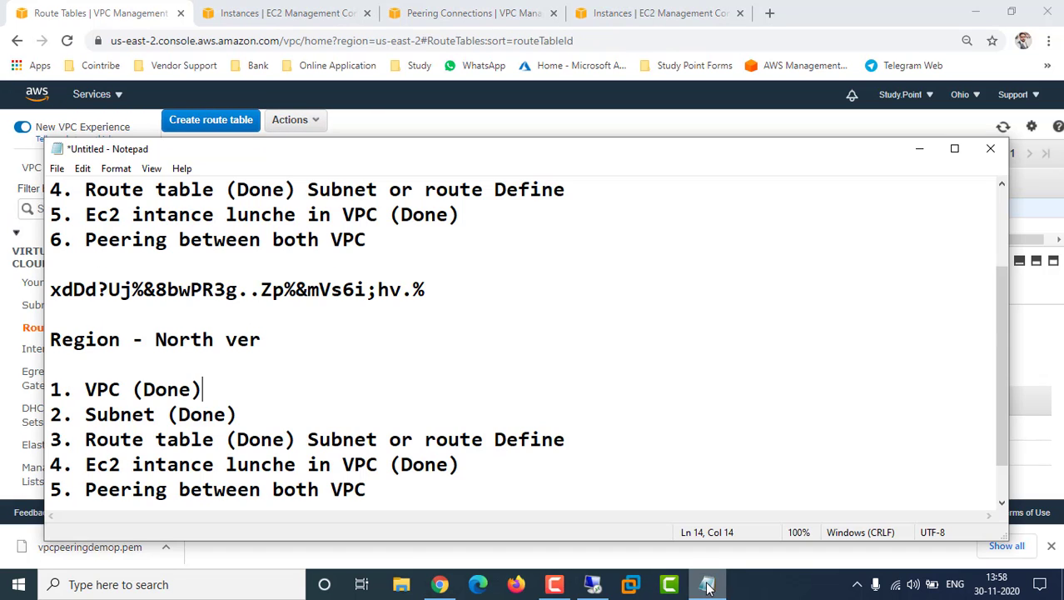
click(382, 239)
key(Return)
text(7)
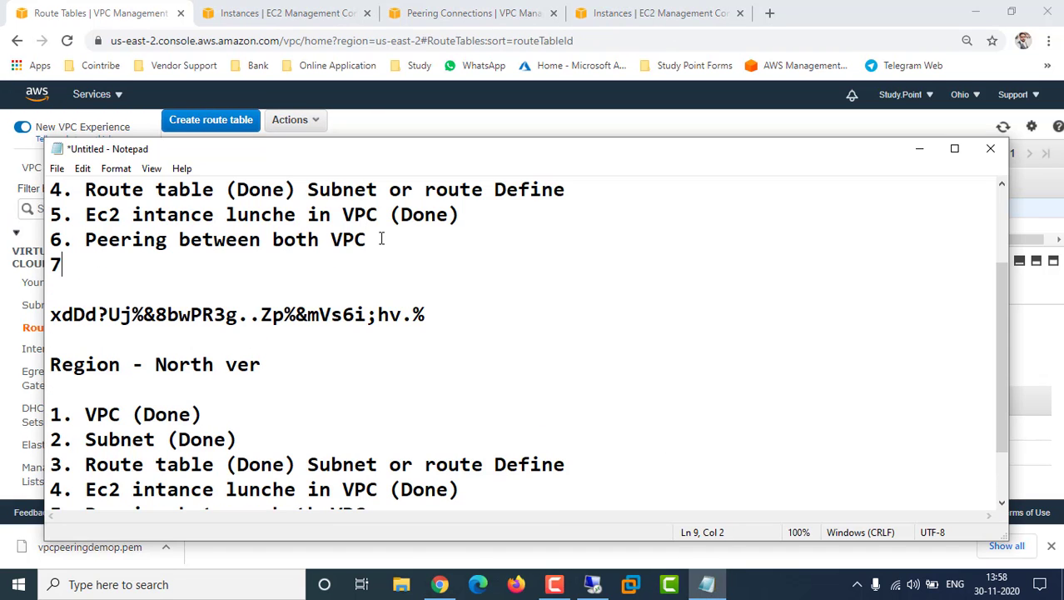
text(. Add both VPC su)
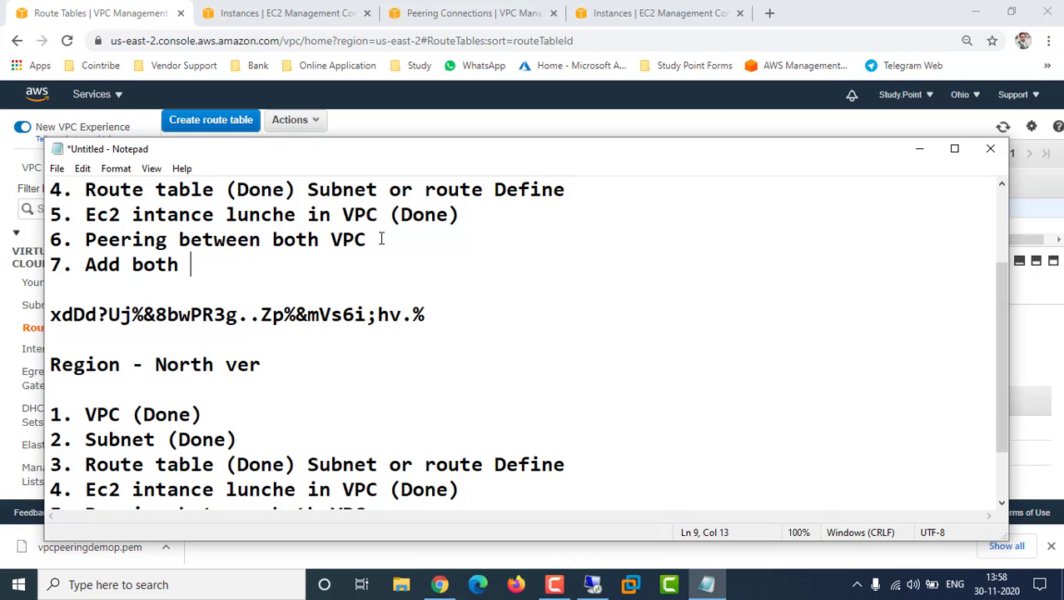
text(b)
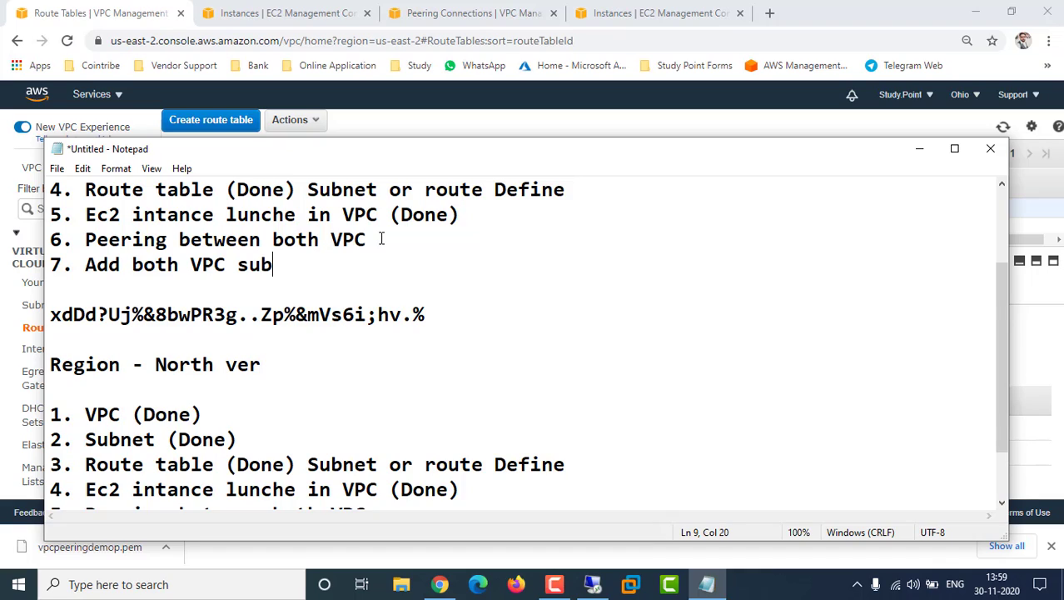
text(net in route r)
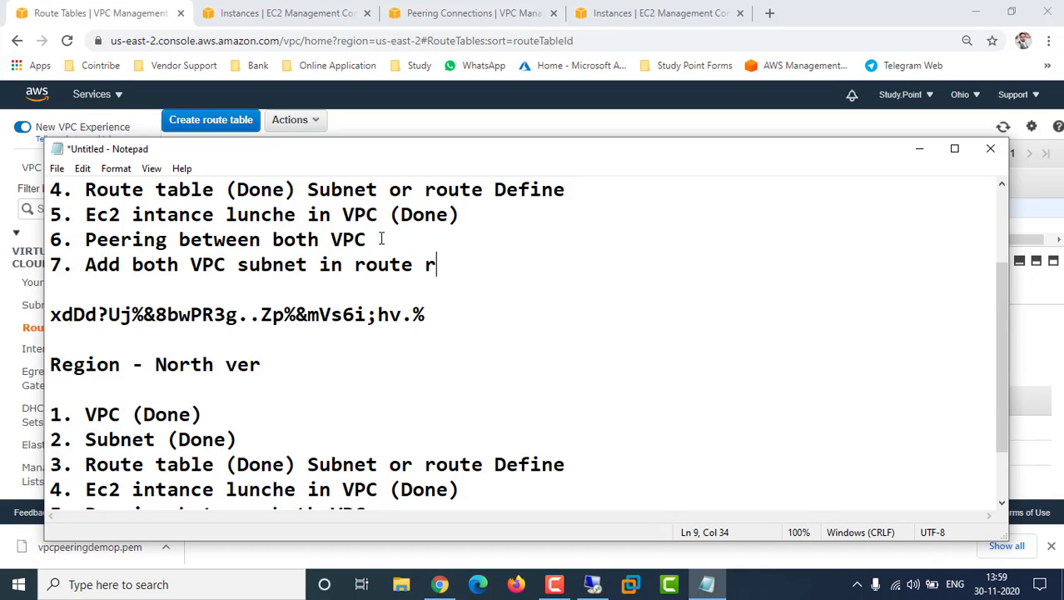
key(BackSpace)
text(table of )
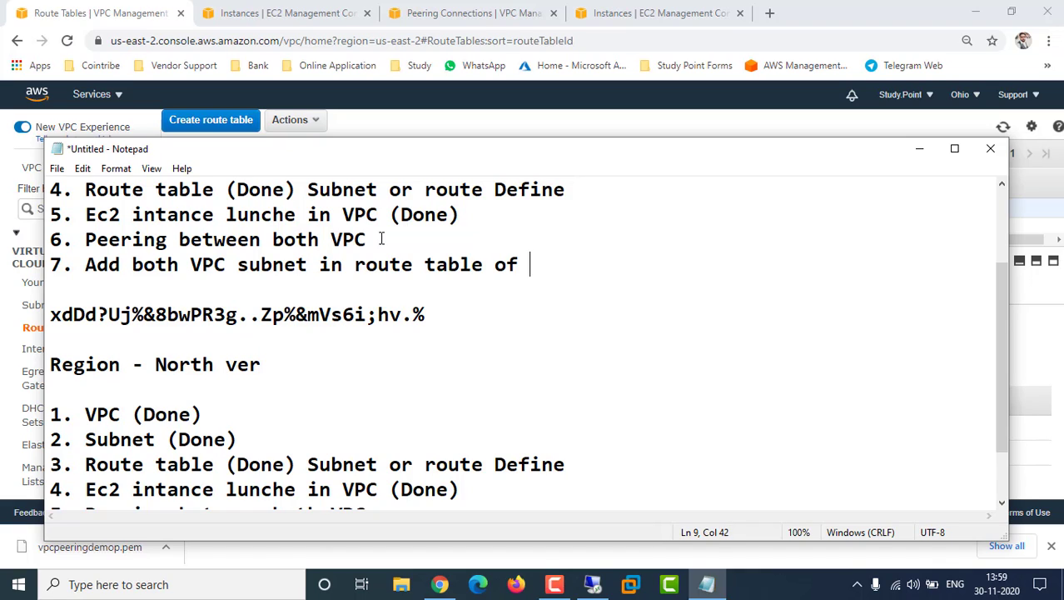
text(each VP)
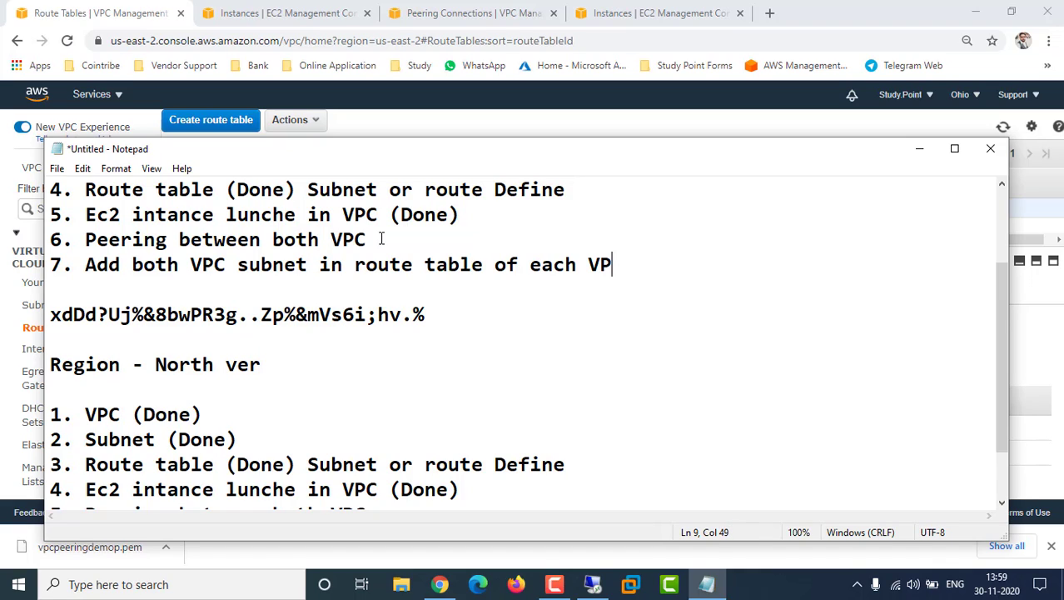
text(C)
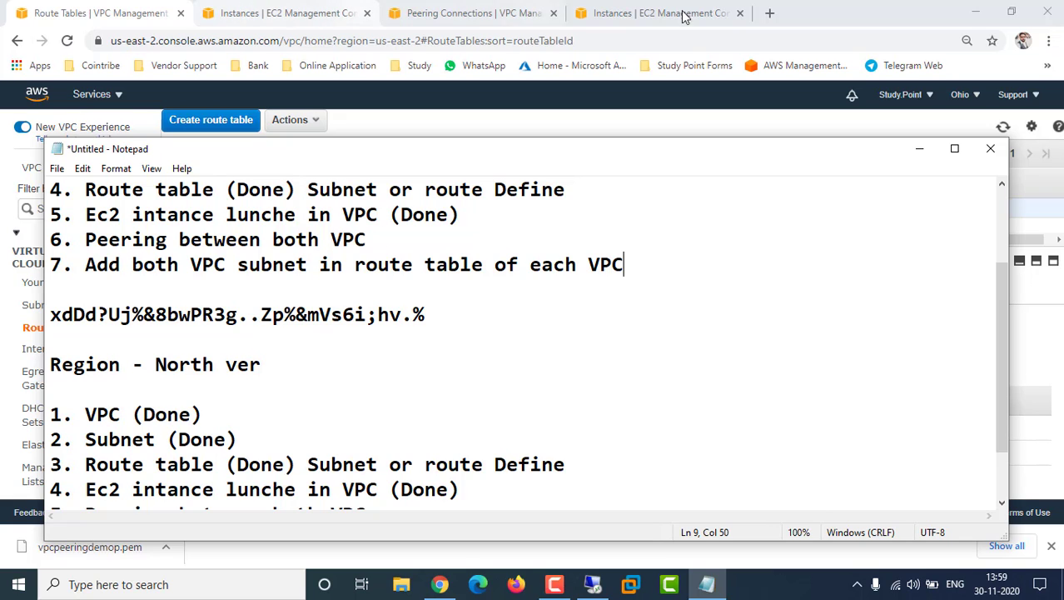
Open the N. Virginia route tables and display NorthV-RT's routes
click(625, 23)
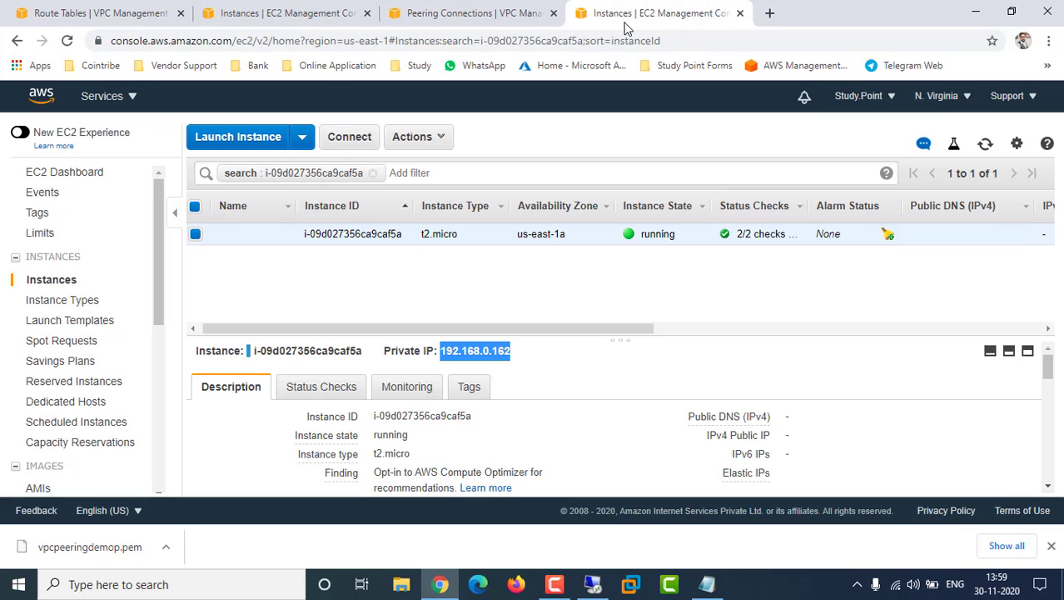
click(403, 10)
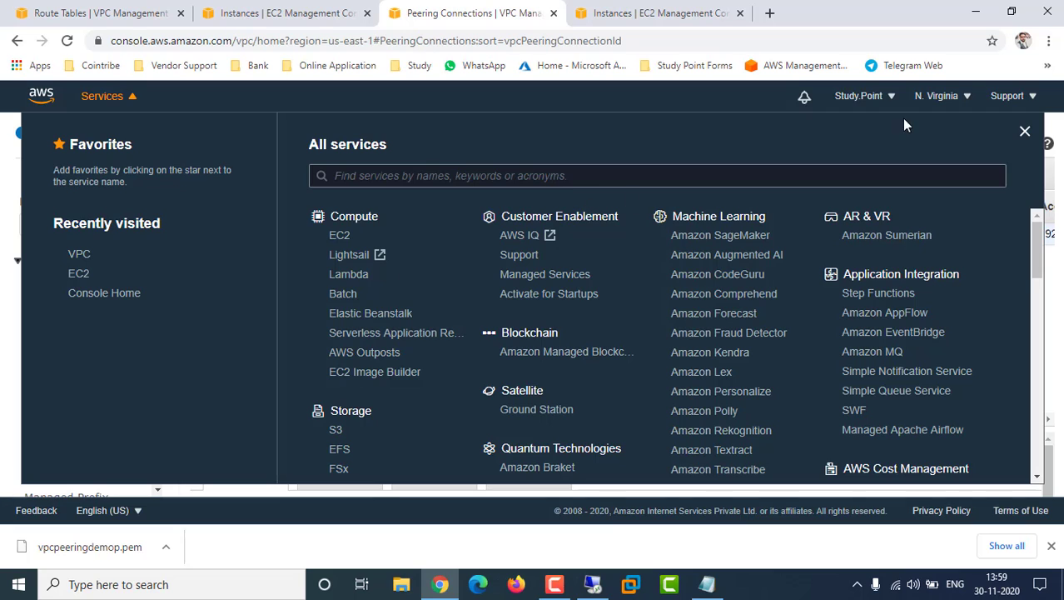
click(1025, 132)
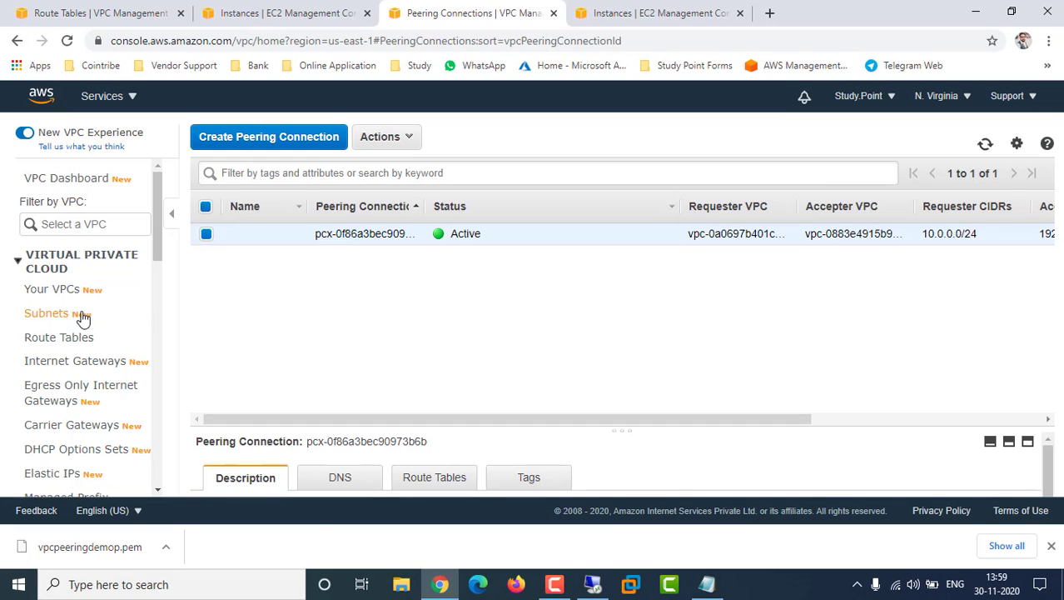
click(62, 340)
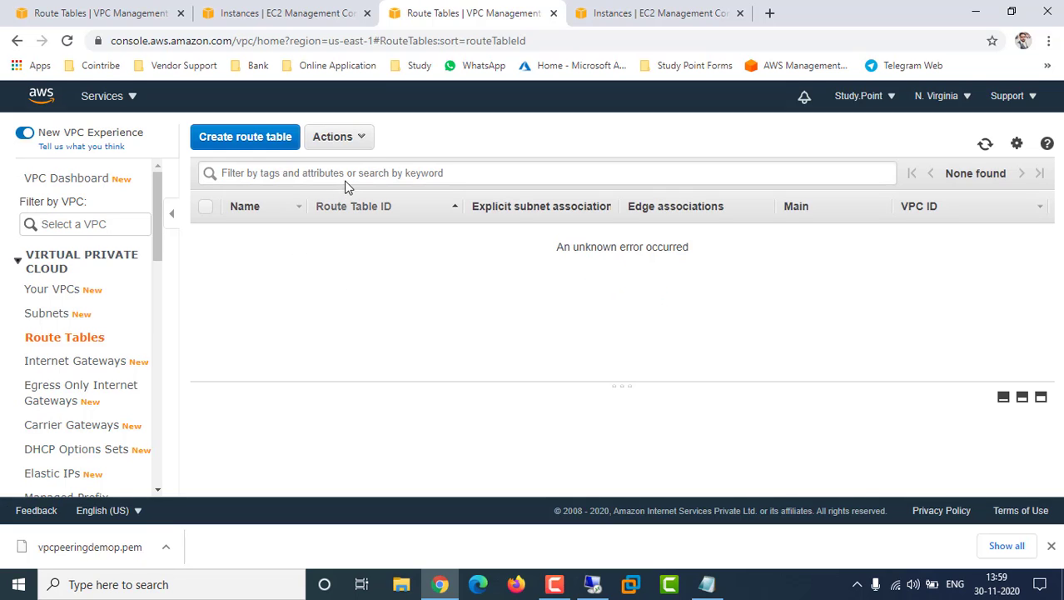
click(72, 341)
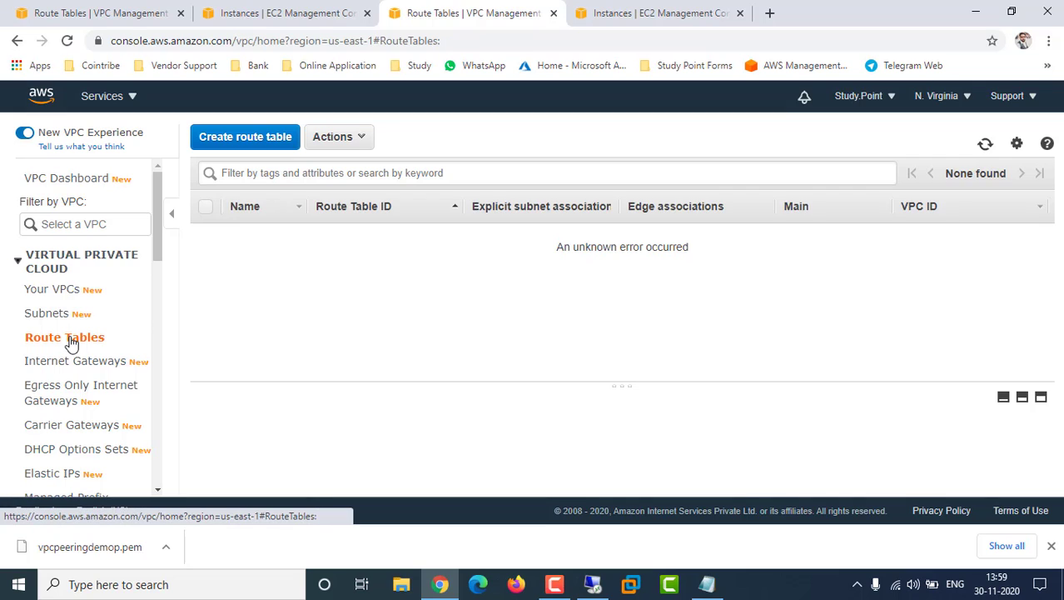
click(264, 234)
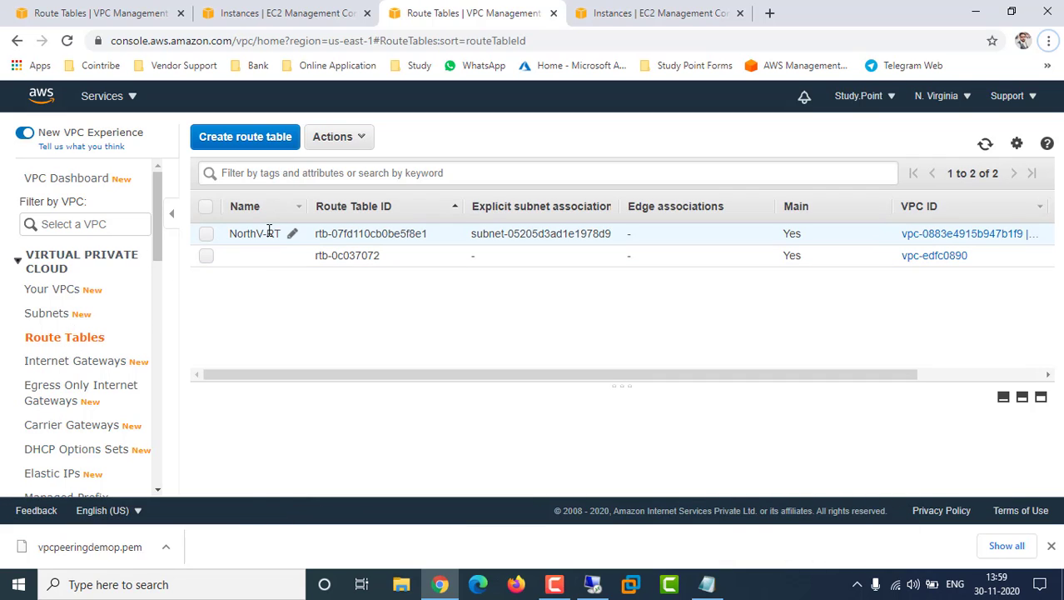
click(338, 437)
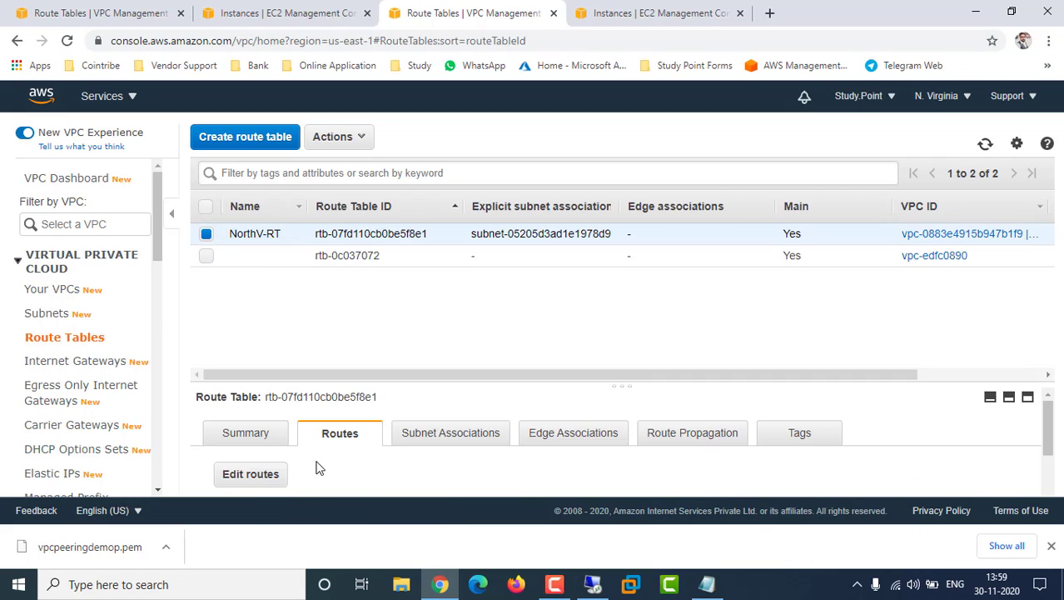
Add route 10.0.0.0/24 via peering connection pcx-0f86a3bec90973b6b to NorthV-RT and save it
click(250, 474)
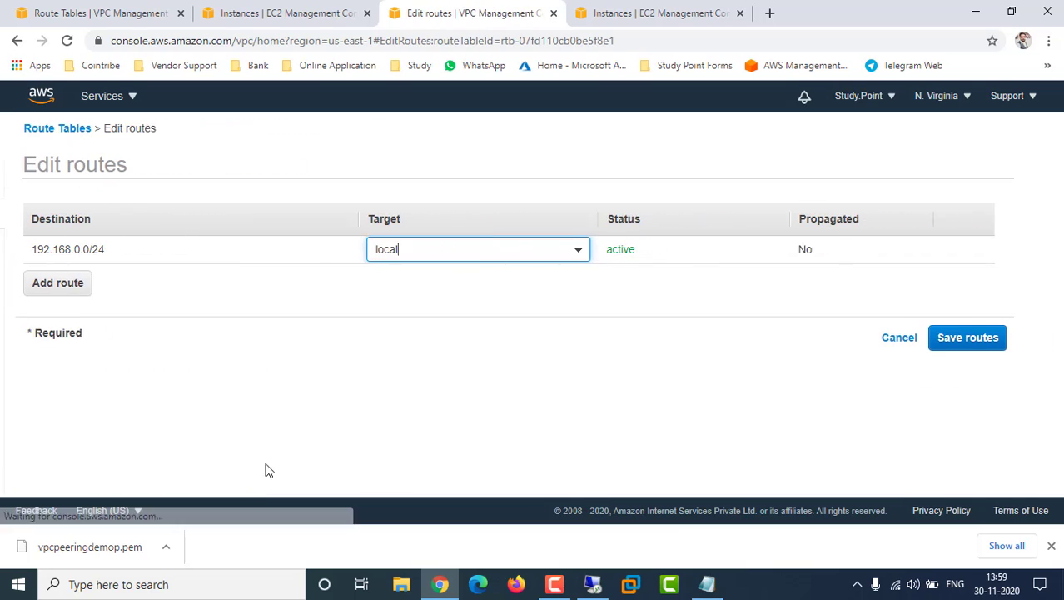
click(55, 283)
click(82, 275)
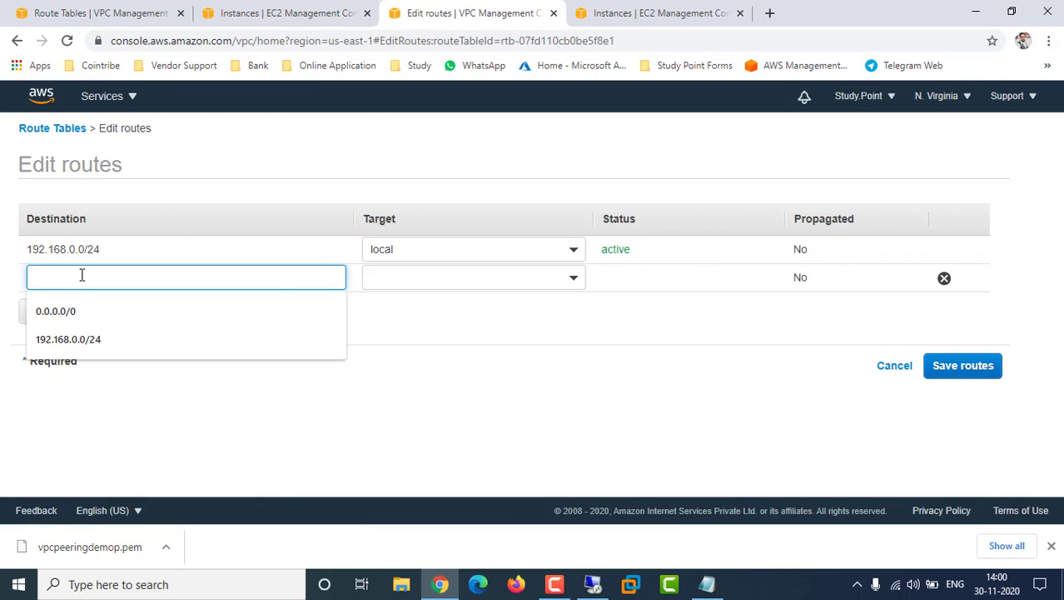
text(10.0.0.0)
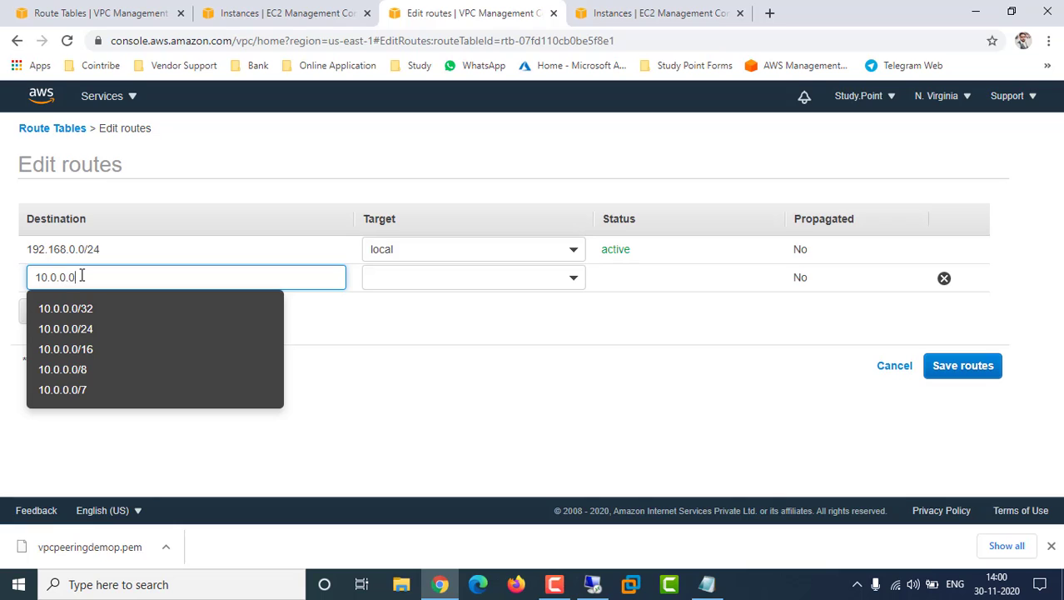
text(/24)
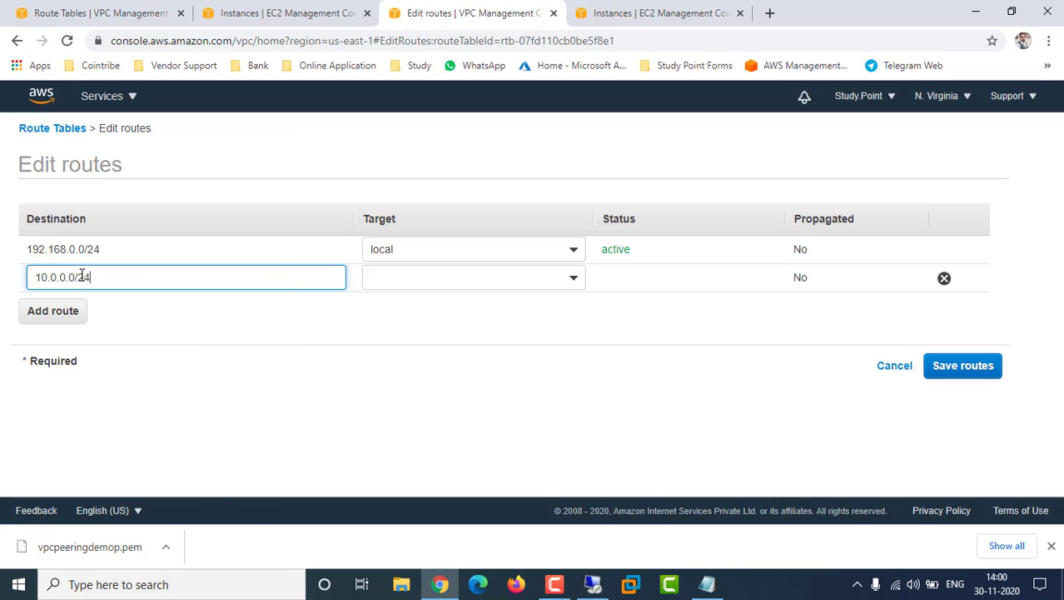
click(490, 283)
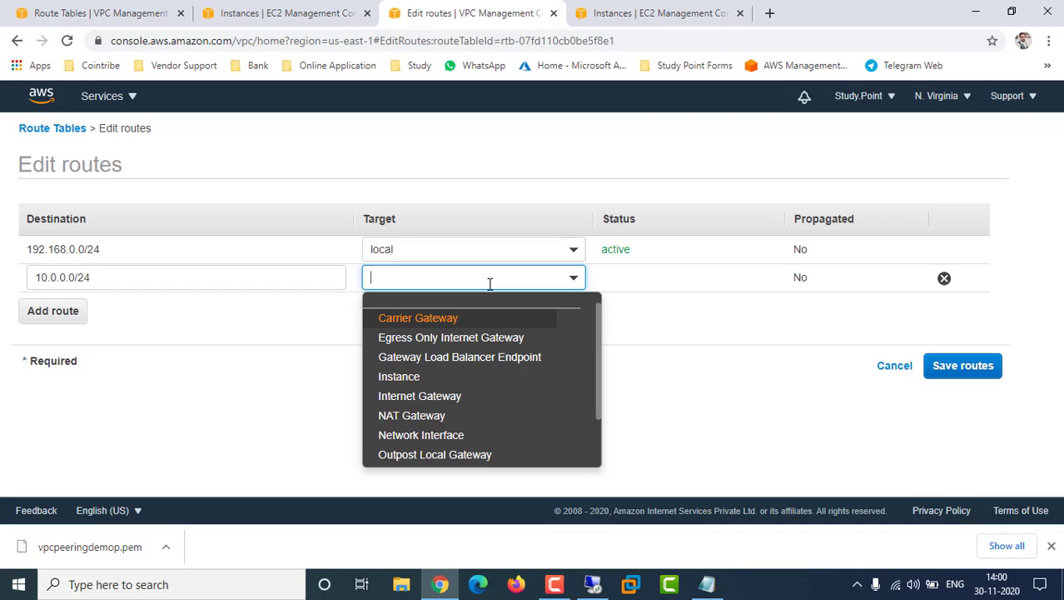
scroll(435, 435, down, 1)
click(423, 414)
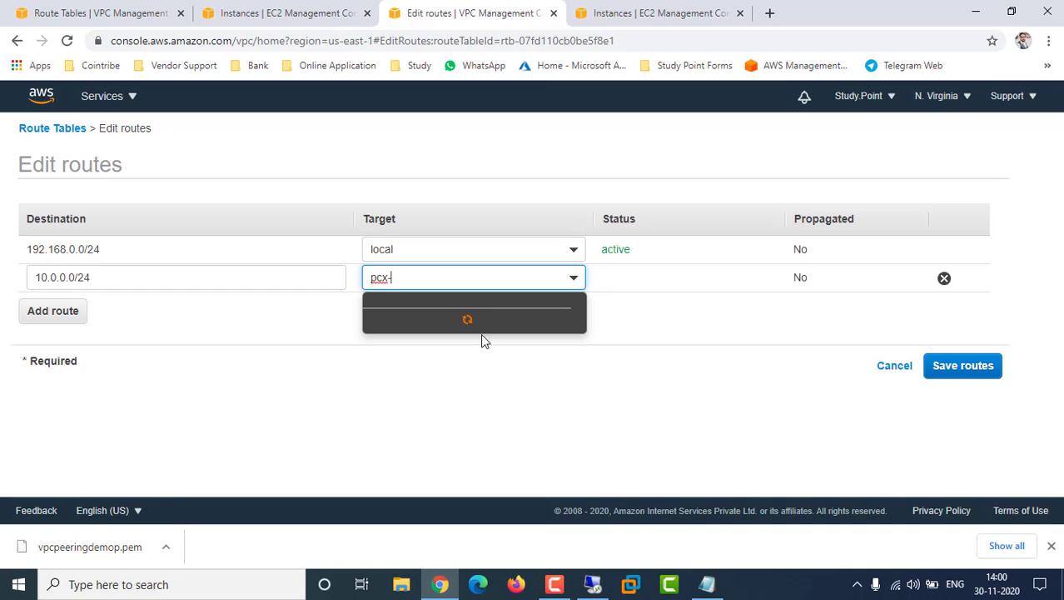
click(496, 320)
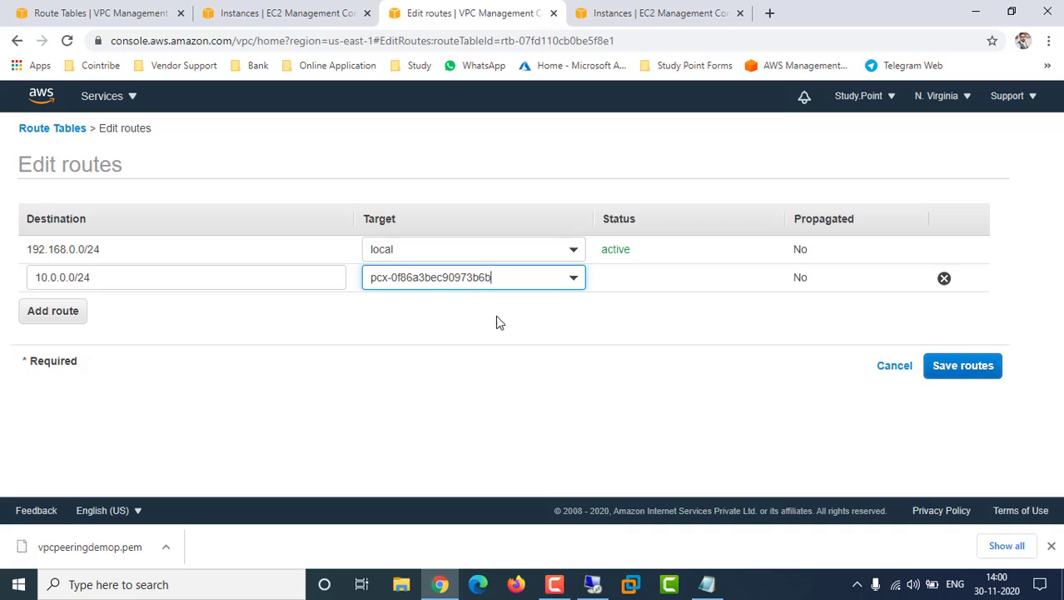
click(963, 365)
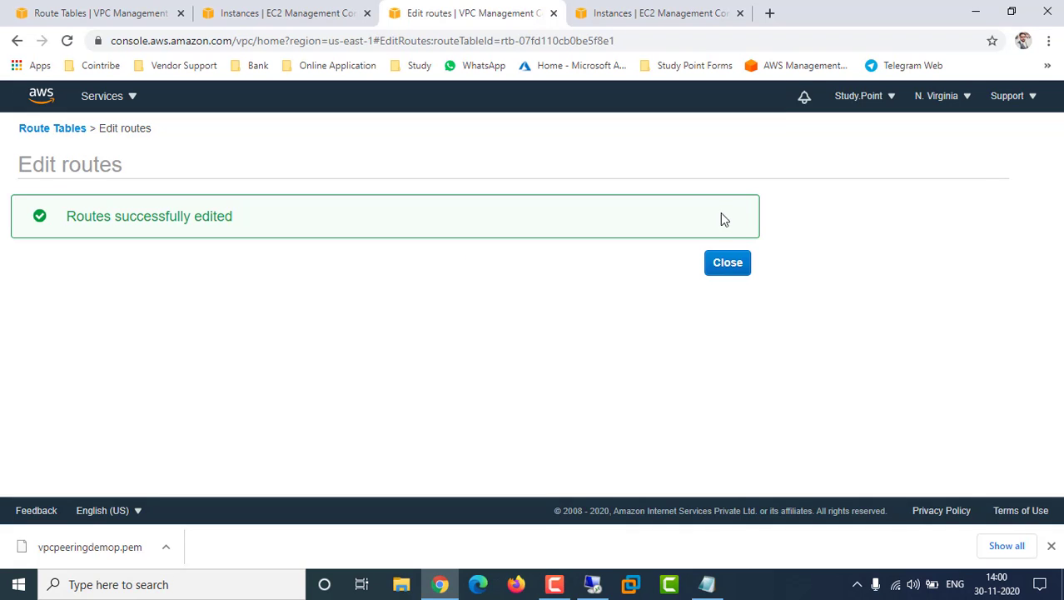
click(737, 268)
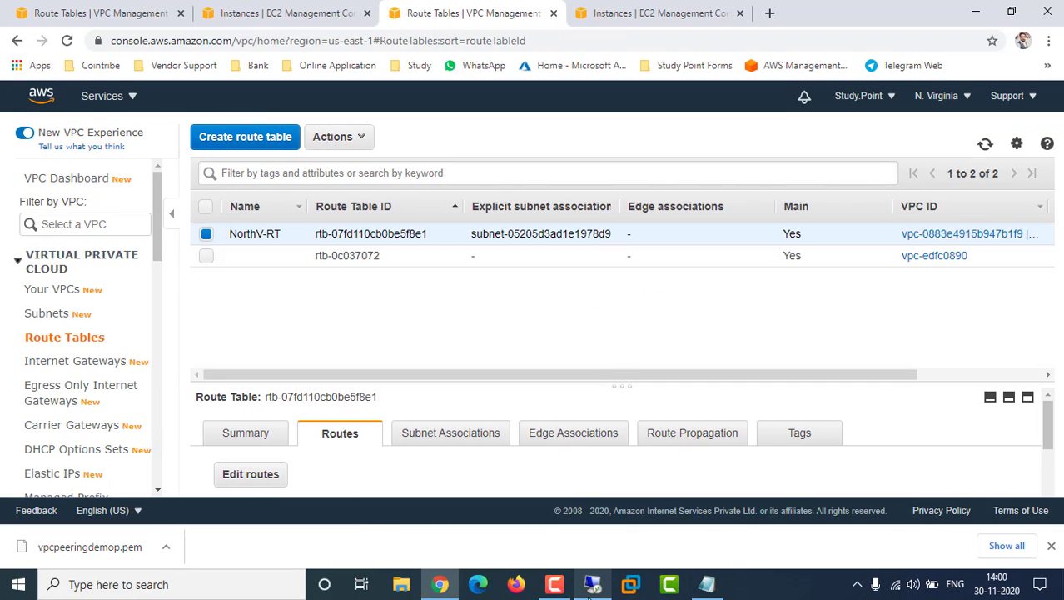
Dismiss the Remote Desktop error and retry connecting to 192.168.0.162 until credentials are requested
click(591, 585)
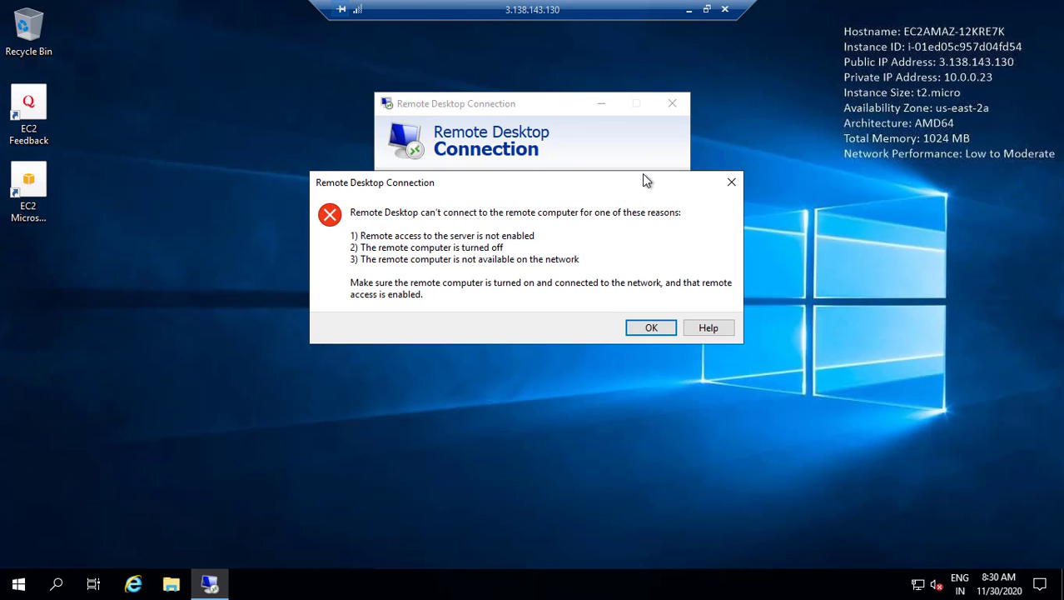
click(731, 182)
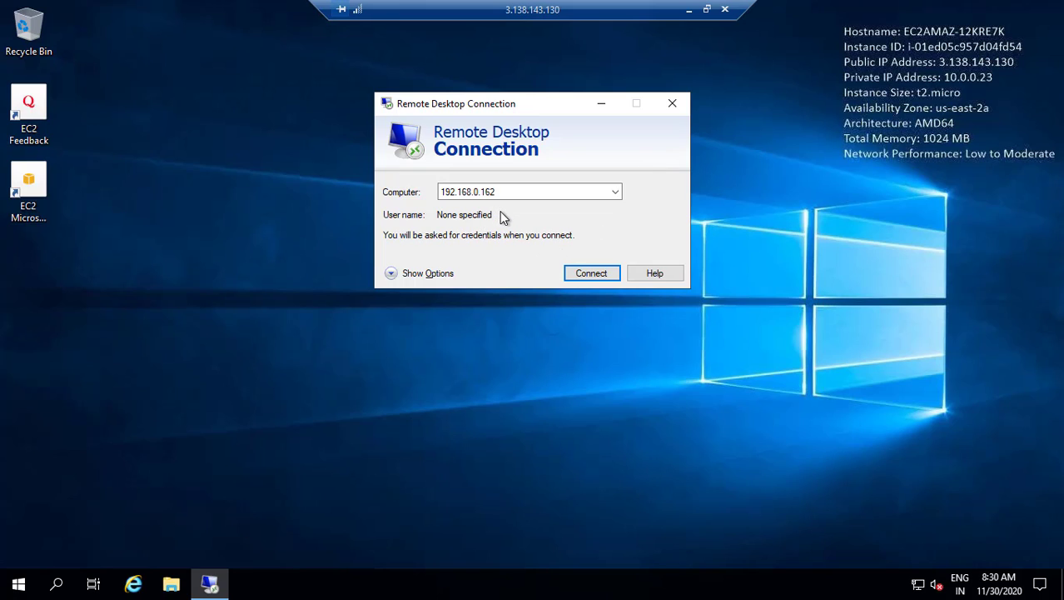
click(591, 274)
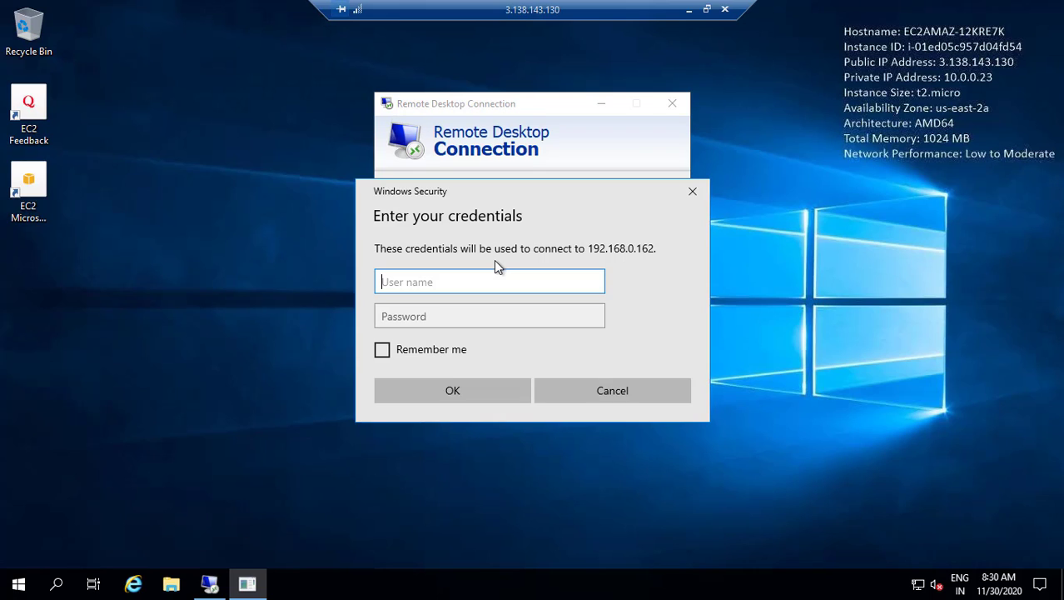
Reveal and copy the N. Virginia instance's Administrator password from its Connect page
click(690, 10)
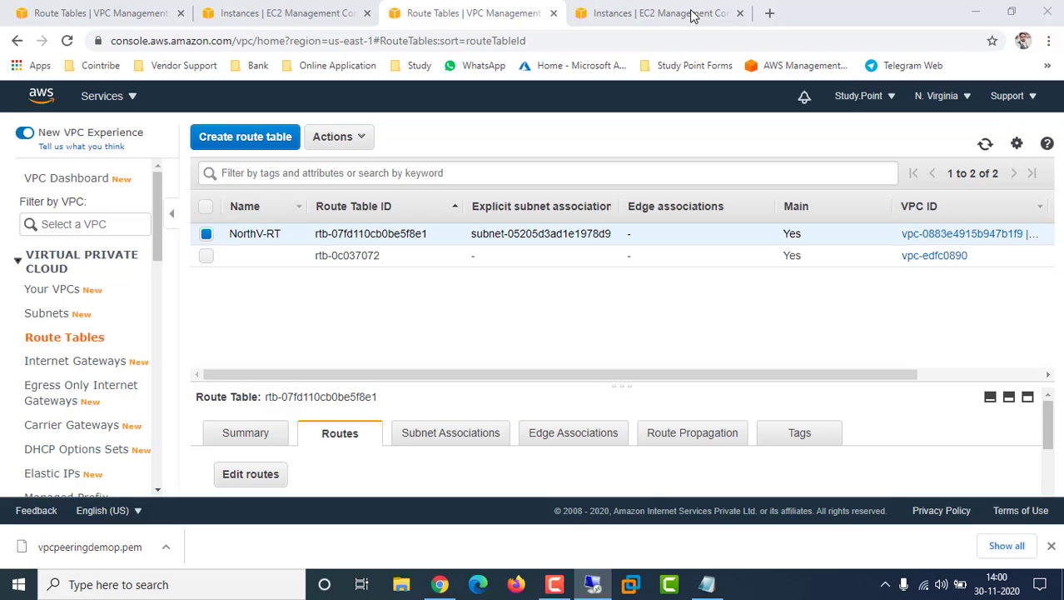
click(635, 6)
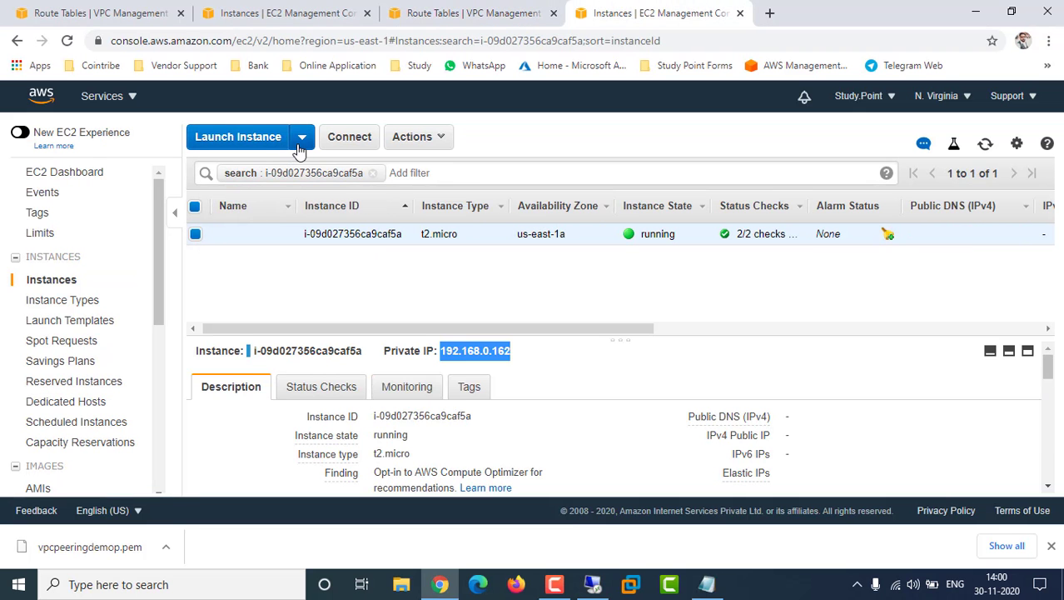
click(350, 141)
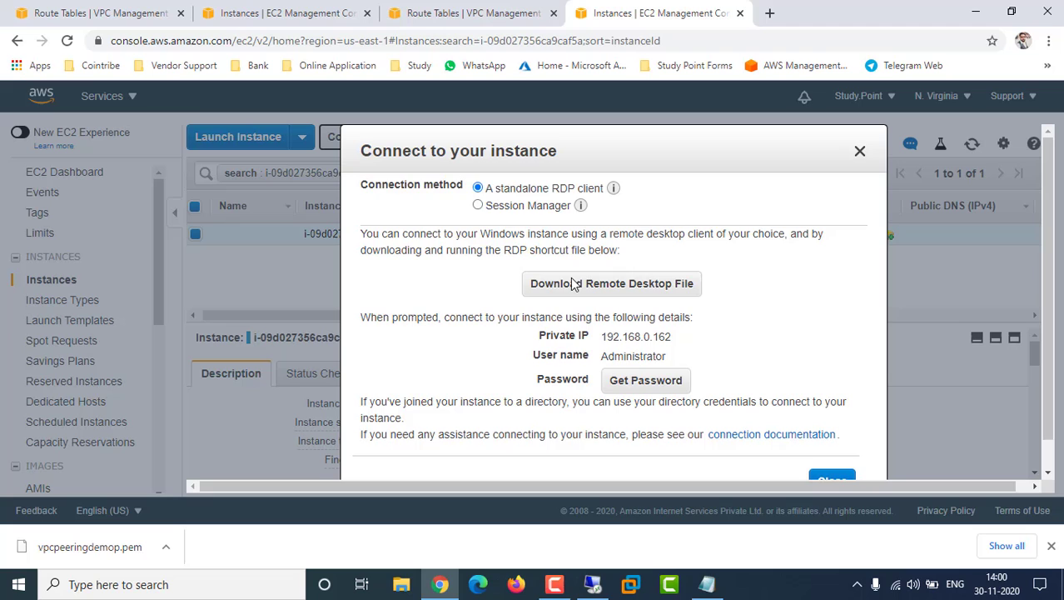
click(664, 385)
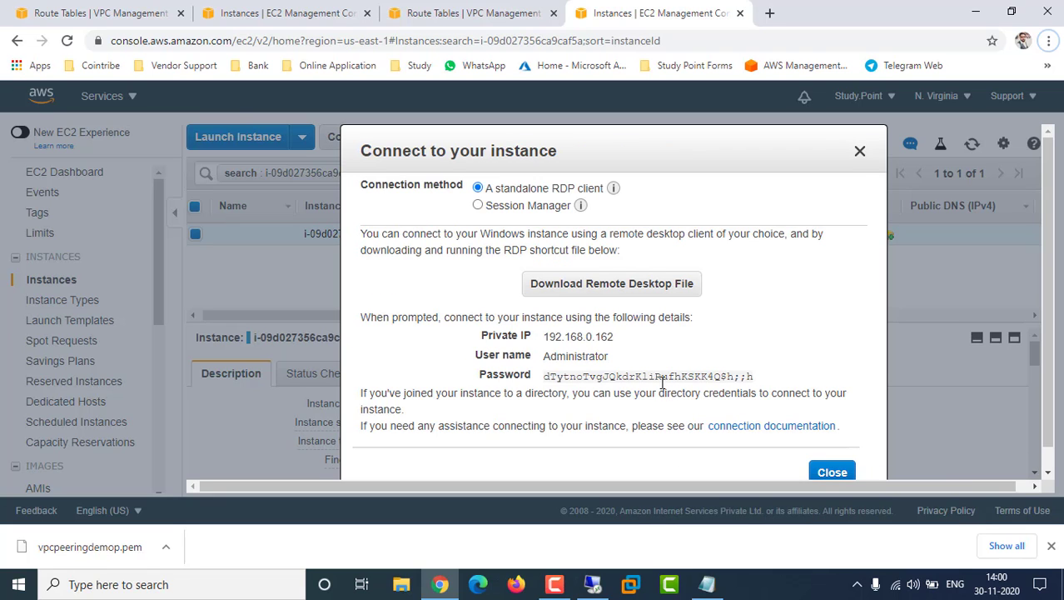
click(755, 376)
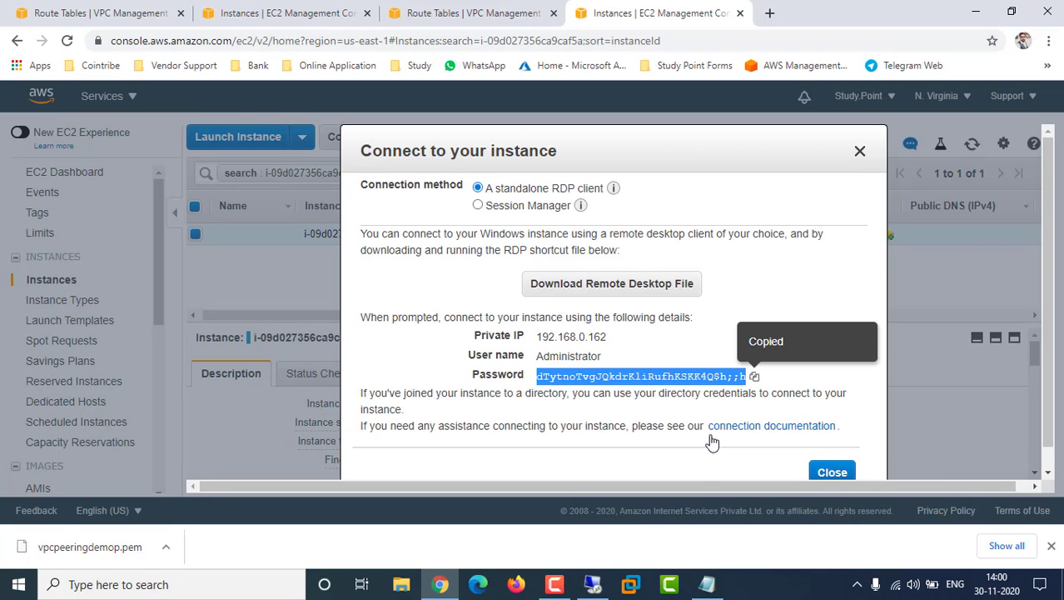
Paste the Administrator password into the Notepad notes below list item 5
click(706, 584)
scroll(500, 437, down, 1)
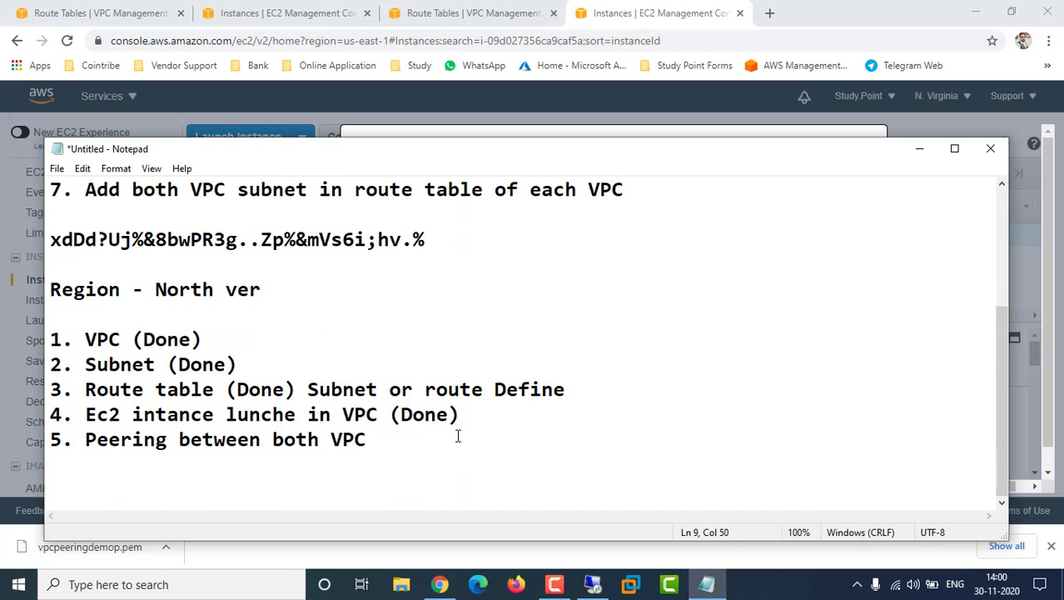
click(438, 435)
key(Return)
key(Return)
key(ctrl+v)
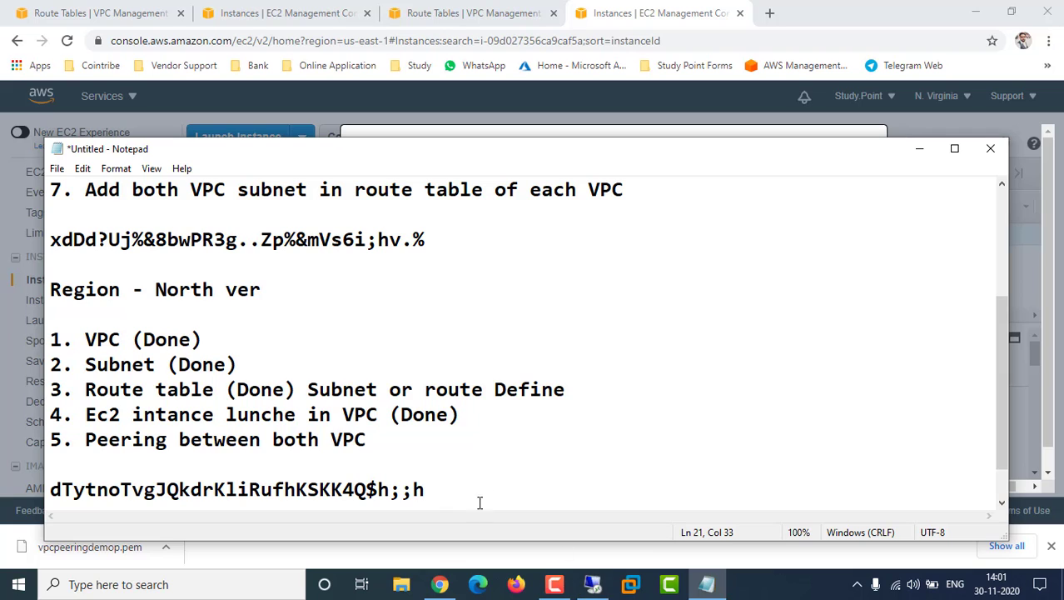
click(593, 588)
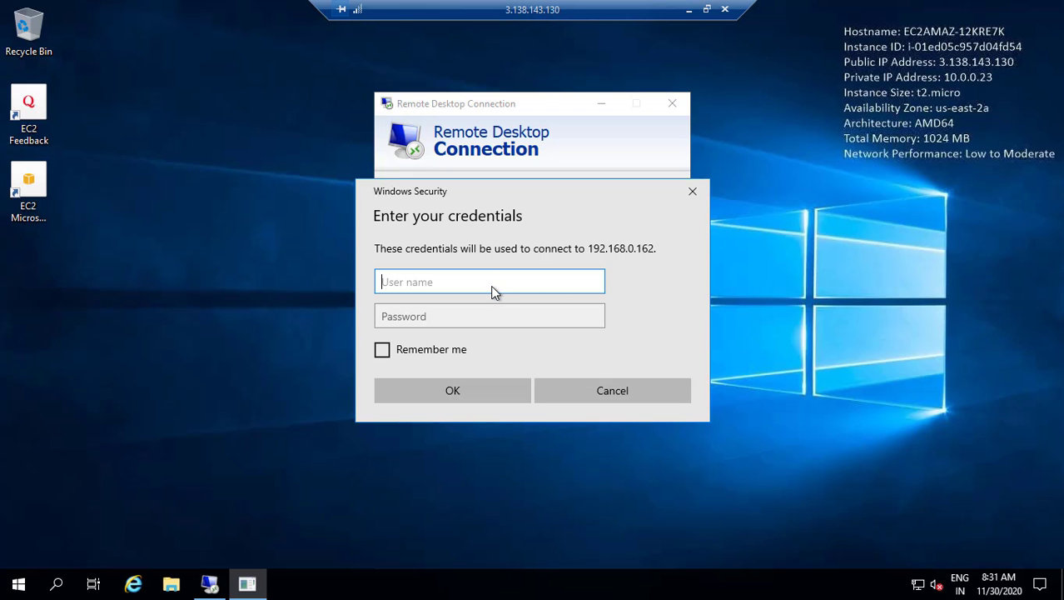
Sign in to 192.168.0.162 as administrator with the copied password and accept the certificate warning
text(administrator)
key(Tab)
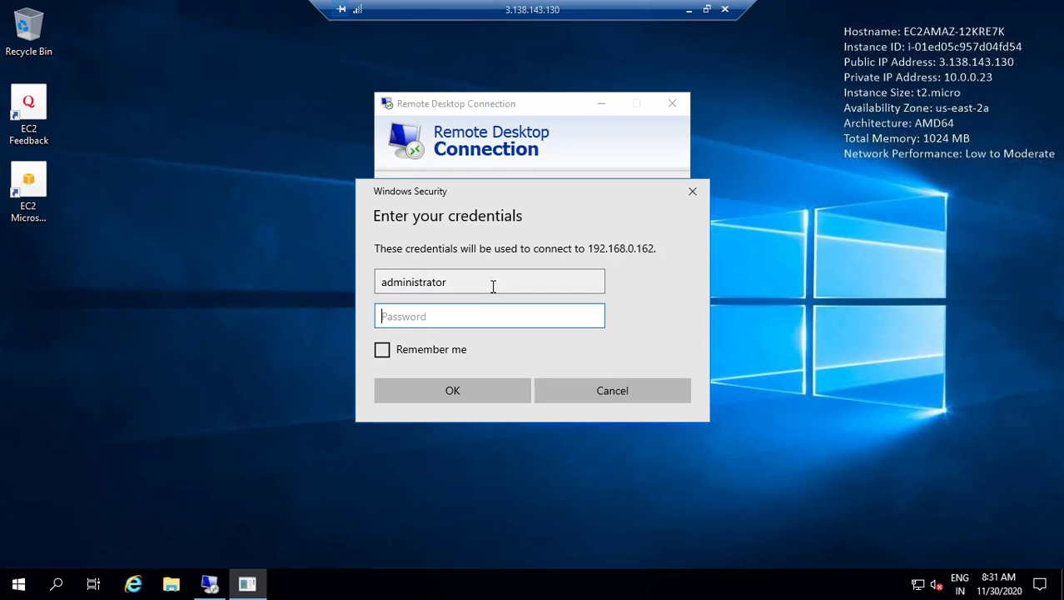
key(ctrl+v)
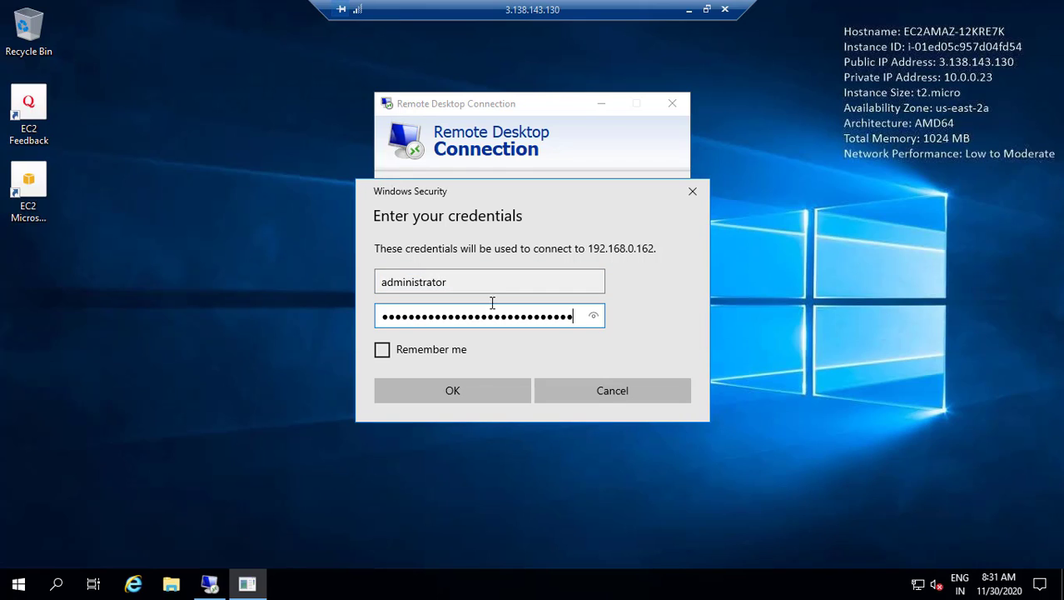
click(464, 388)
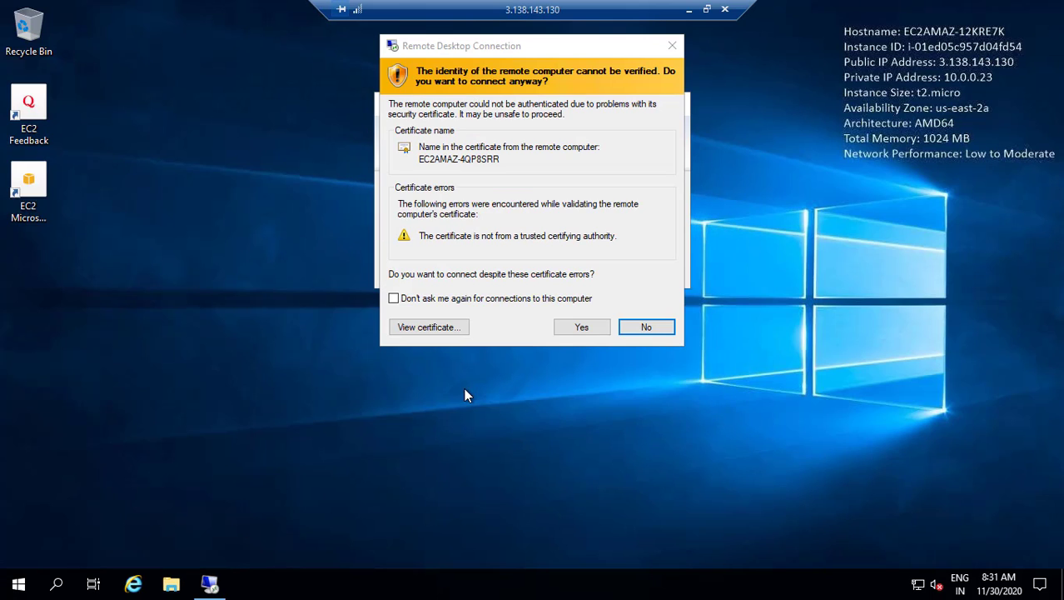
click(570, 331)
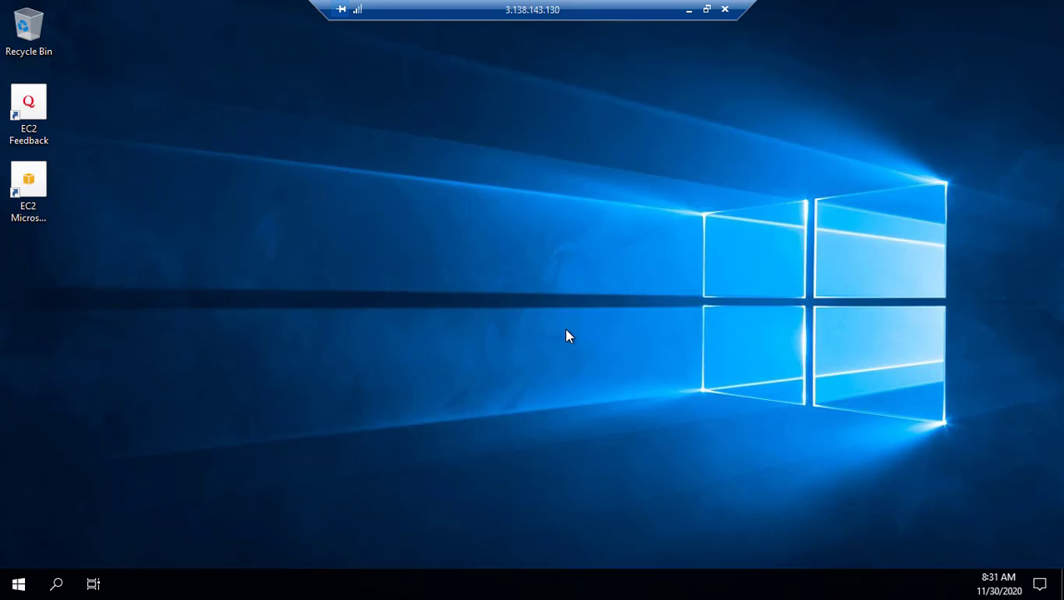
Move the outer connection bar aside and allow network discovery on the 192.168.0.162 desktop
drag(681, 21, 459, 20)
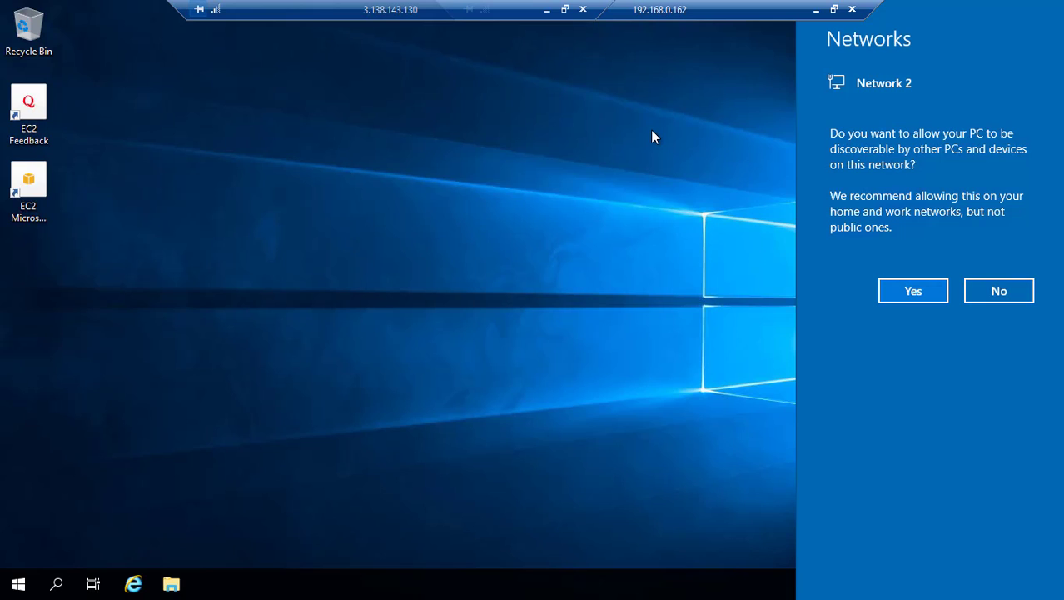
click(906, 291)
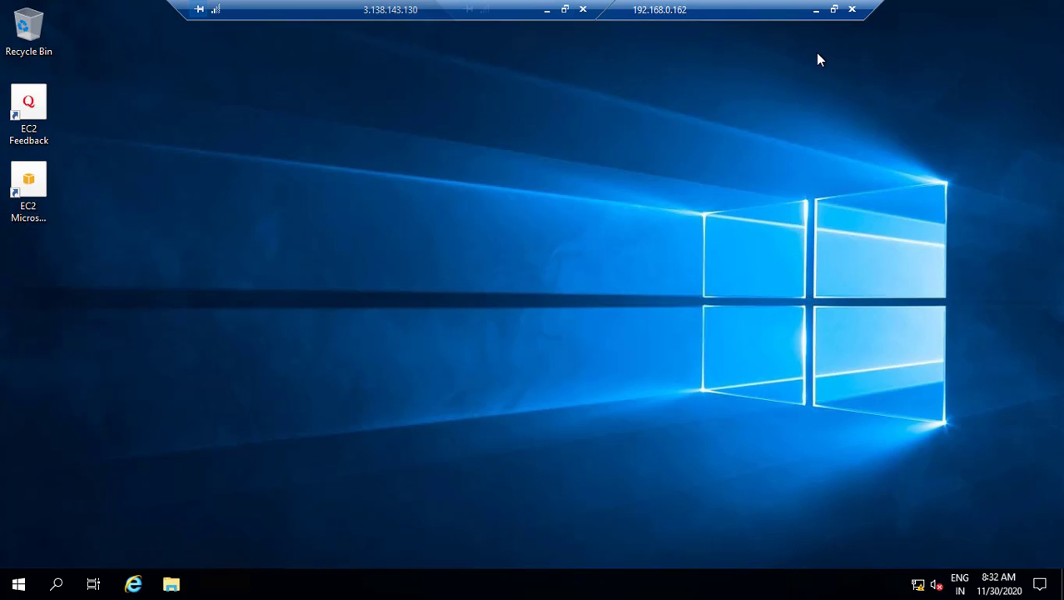
Minimize and restore the 192.168.0.162 session, then minimize it and the 3.138.143.130 session
click(816, 10)
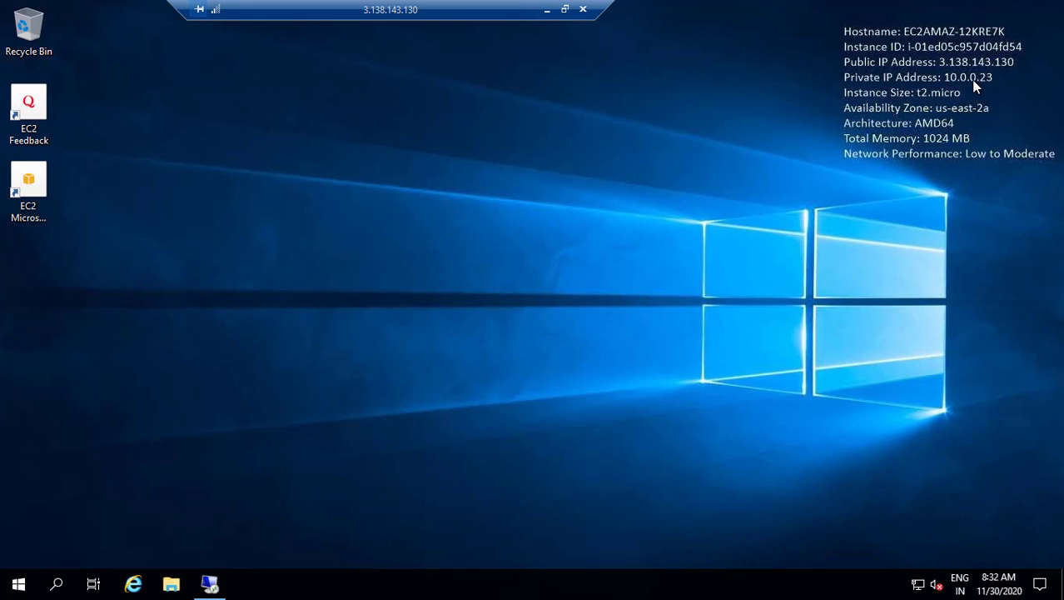
click(209, 584)
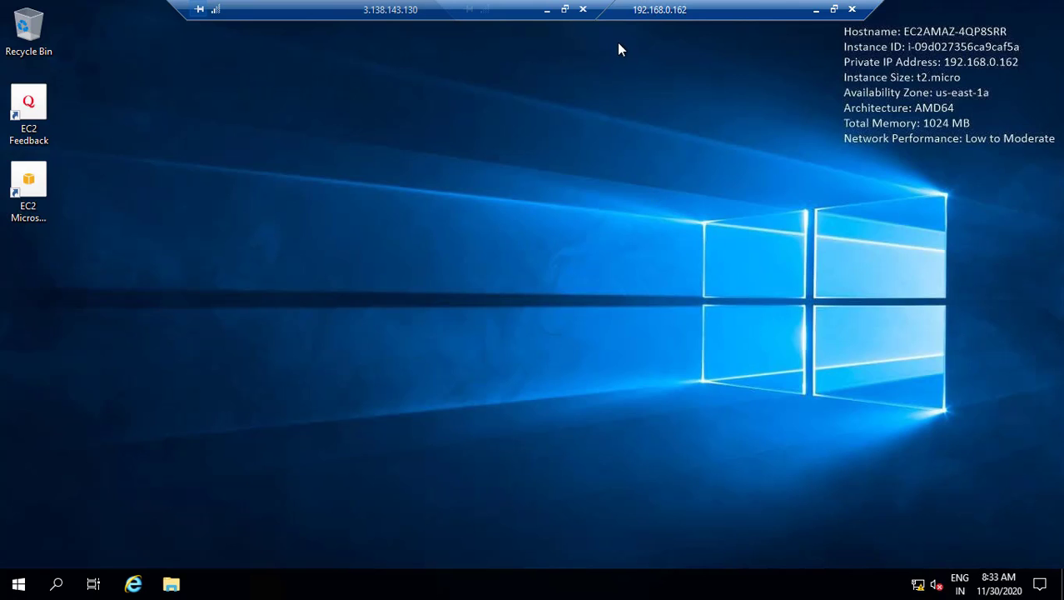
click(816, 10)
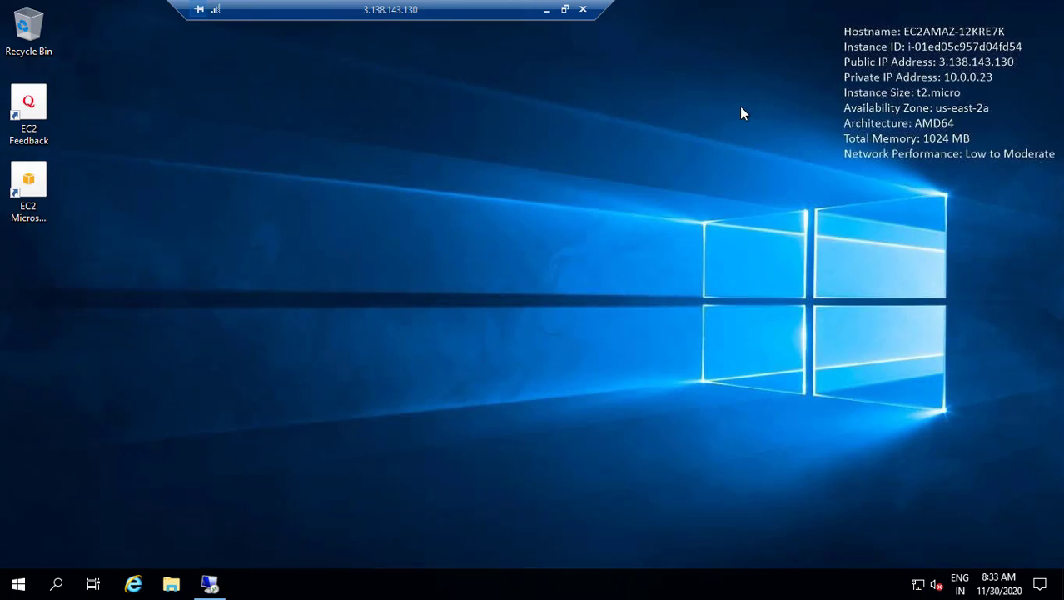
click(546, 10)
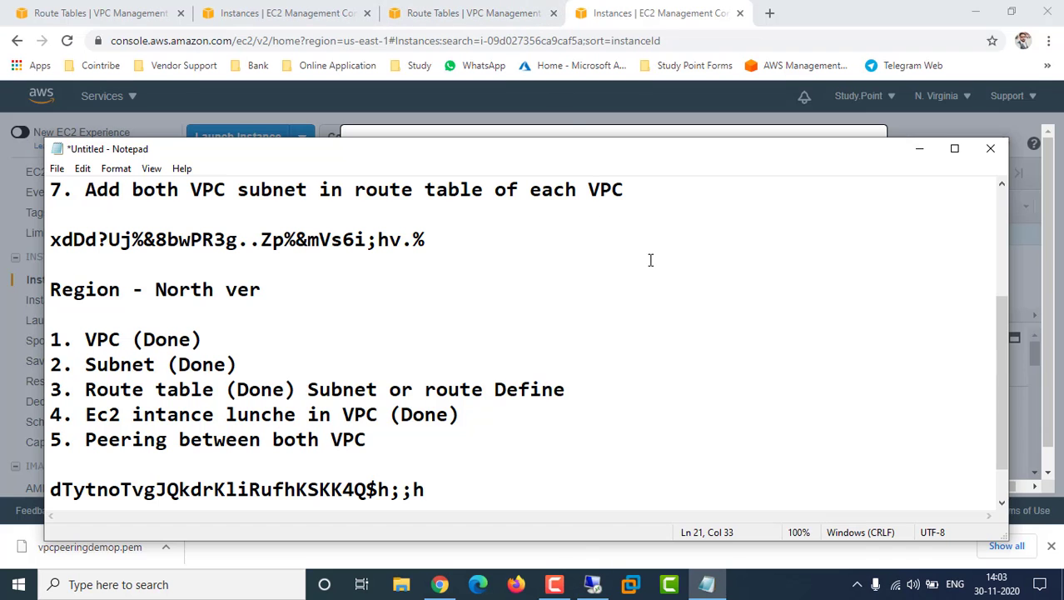